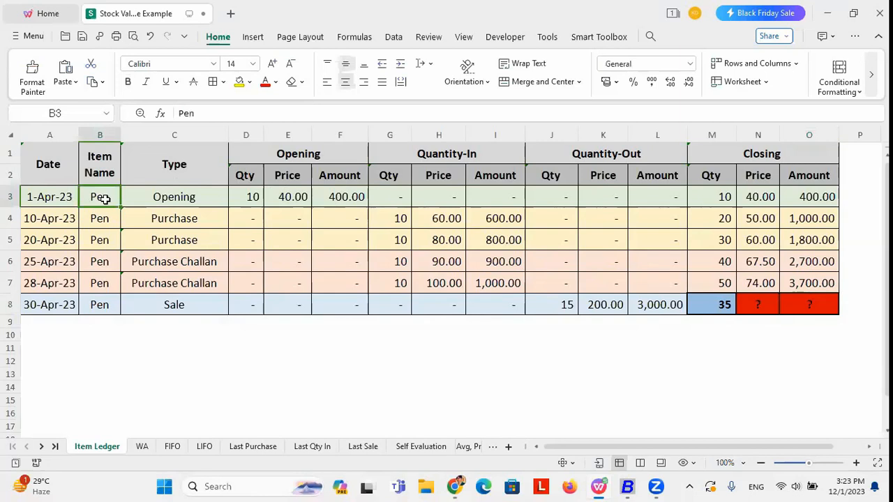
Review the 1-Apr-23 Opening row of the Item Ledger: date, type, opening quantity, price and amount, and closing quantity
click(60, 202)
click(184, 194)
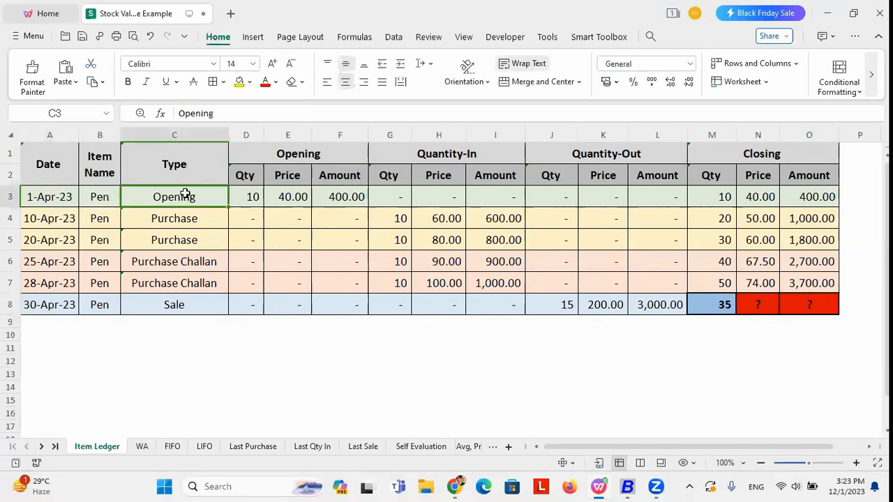
click(242, 198)
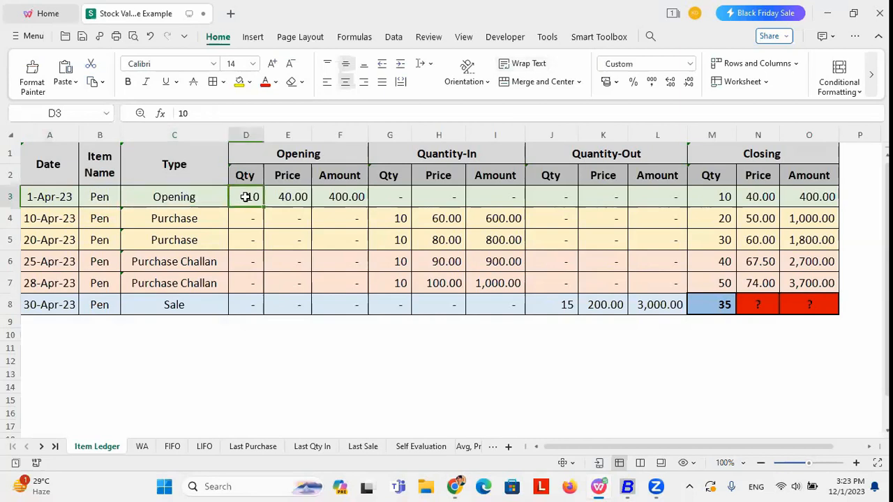
click(282, 200)
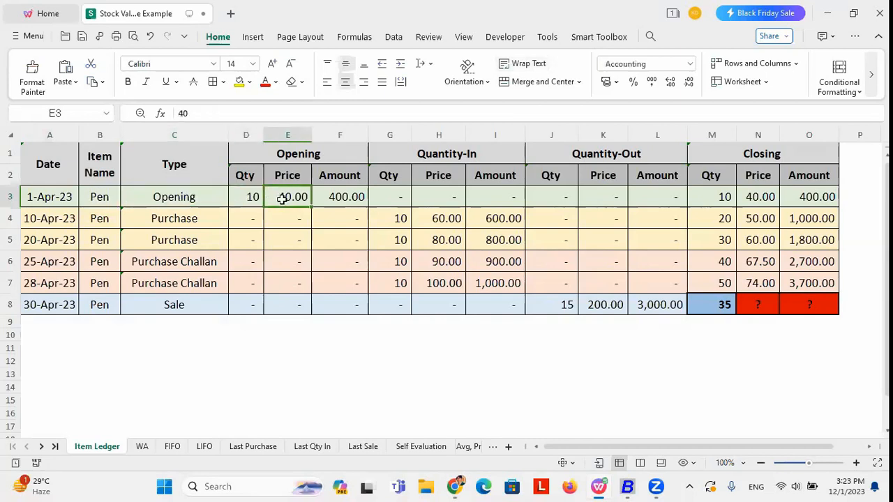
click(343, 196)
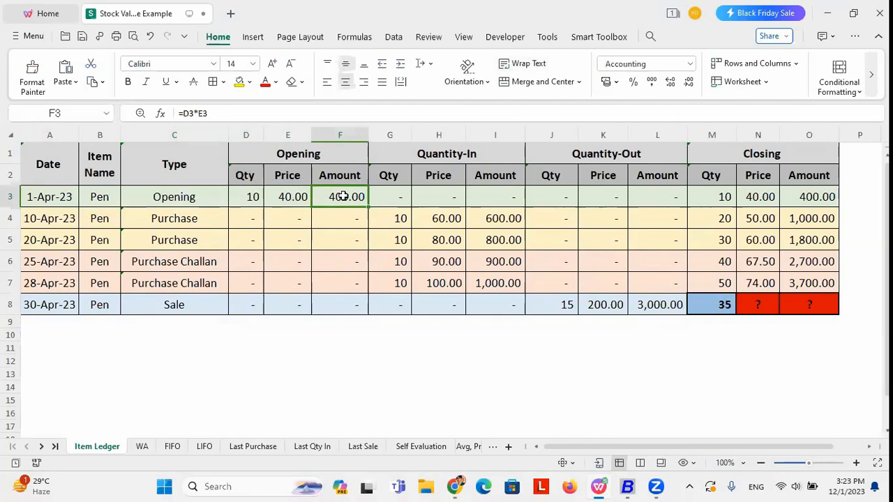
click(401, 199)
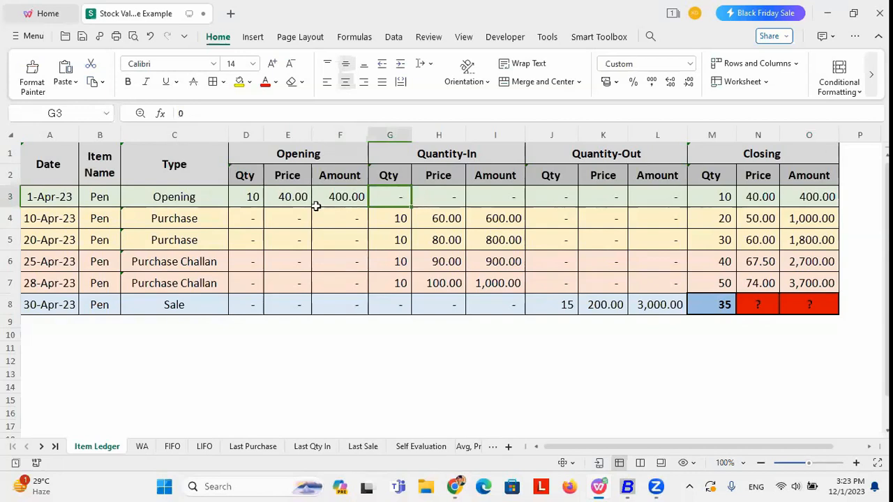
click(254, 200)
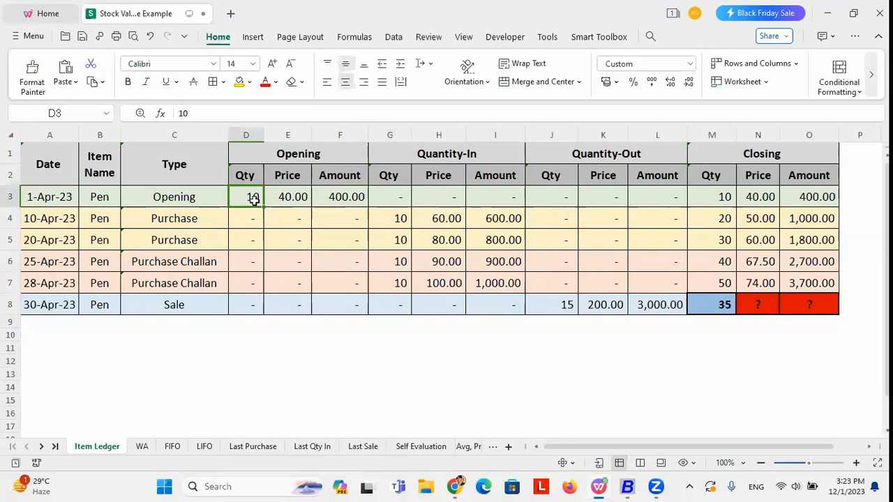
click(716, 205)
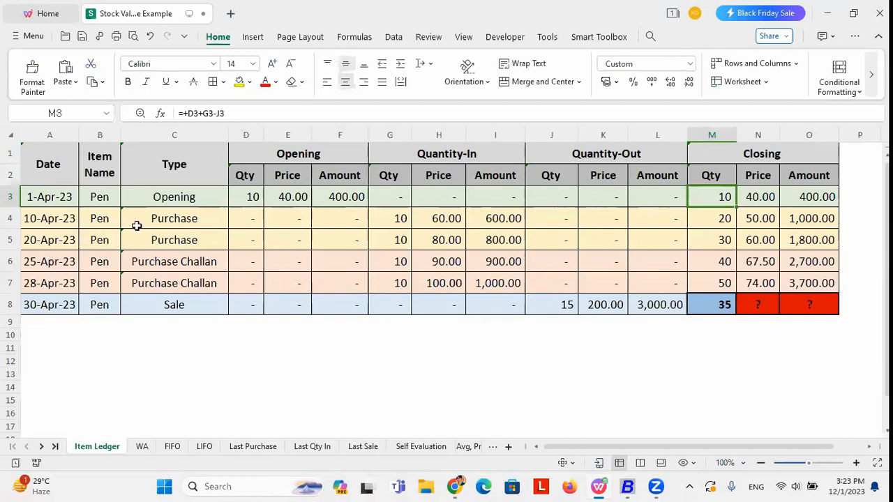
Examine the 10-Apr-23 Purchase row and trace its closing amount back to the opening amount and that purchase's amount
click(157, 219)
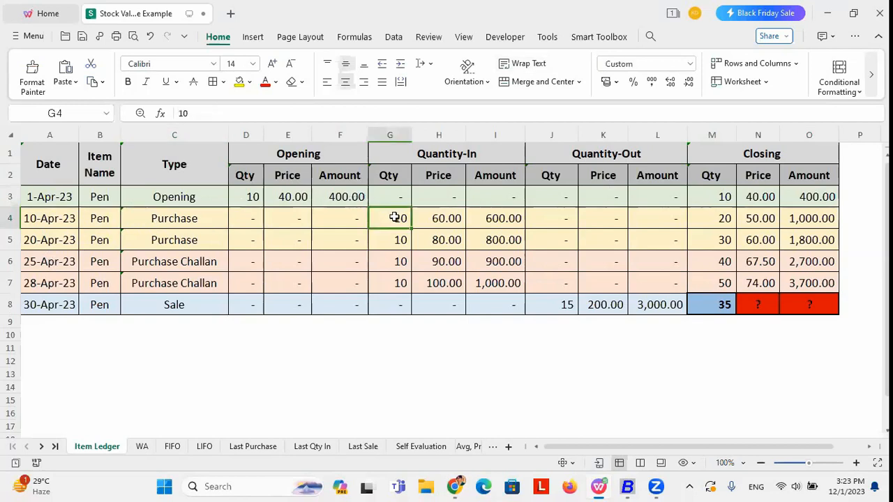
click(439, 221)
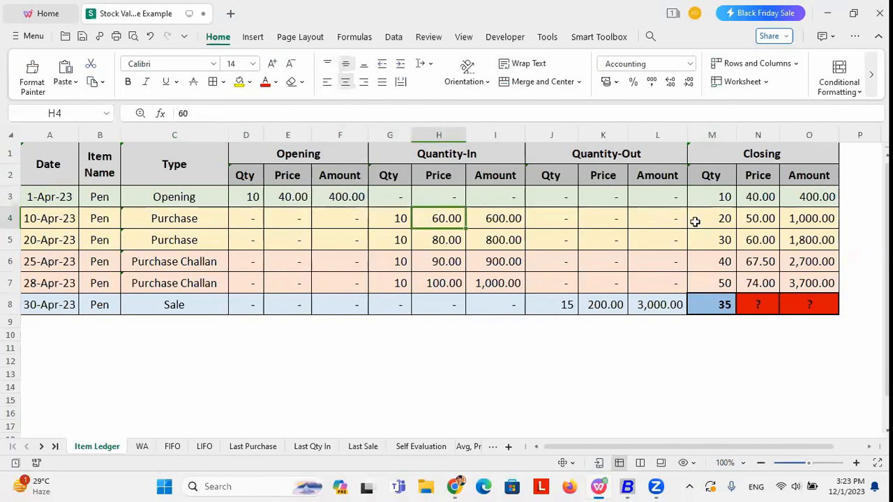
click(726, 219)
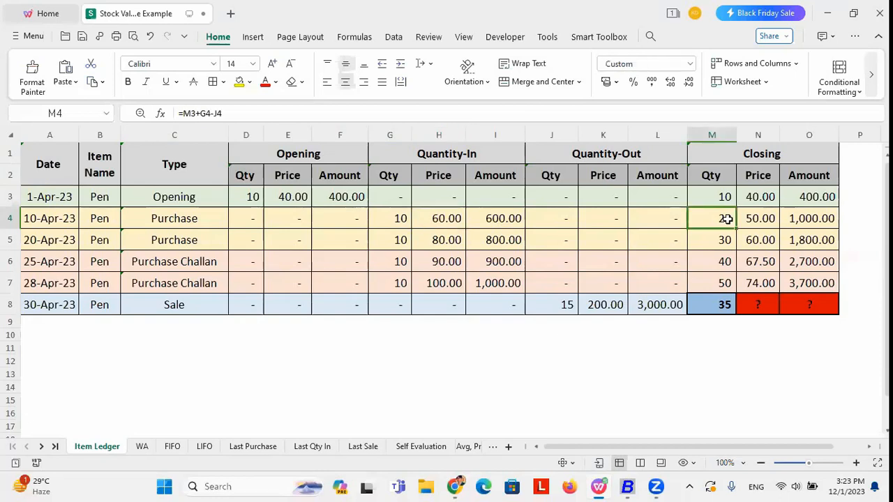
click(809, 220)
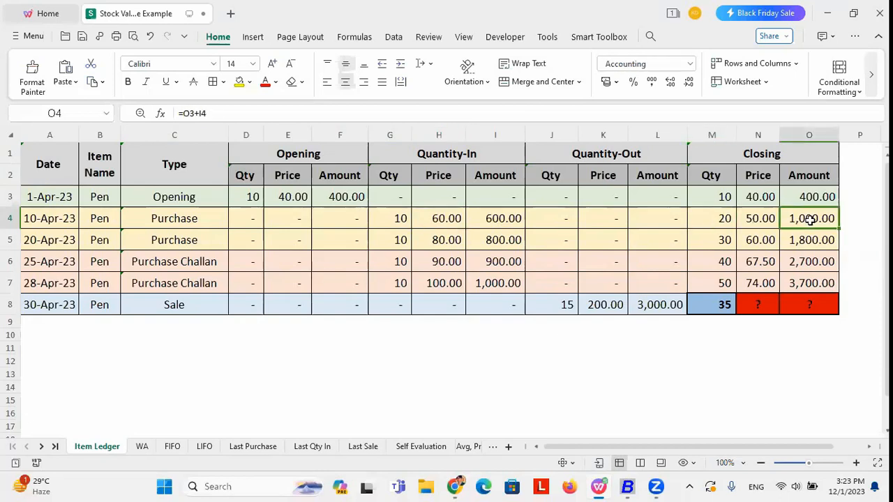
click(352, 200)
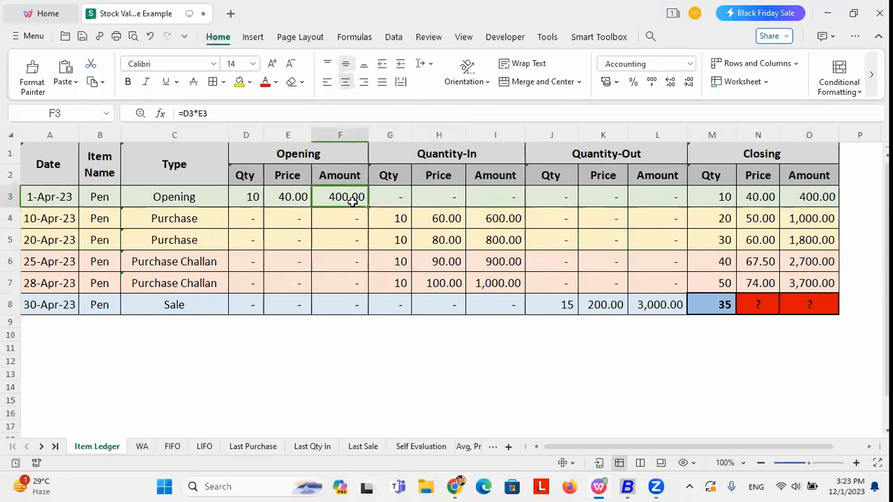
click(517, 221)
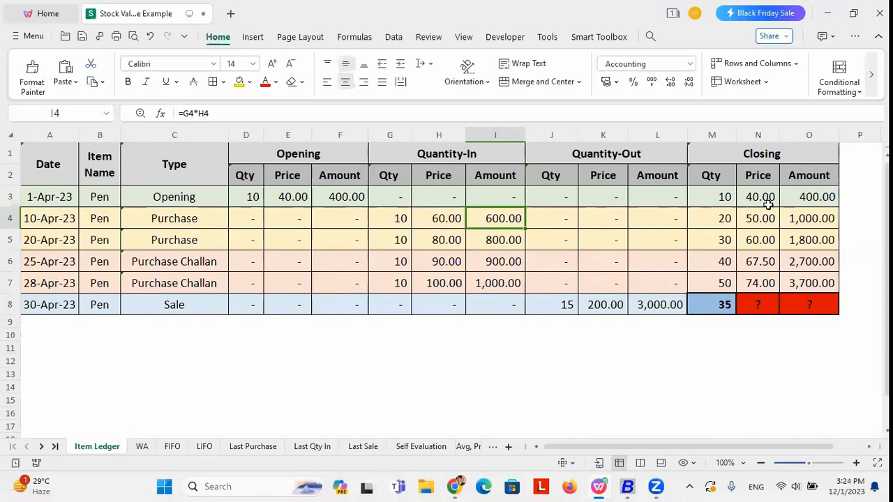
click(806, 225)
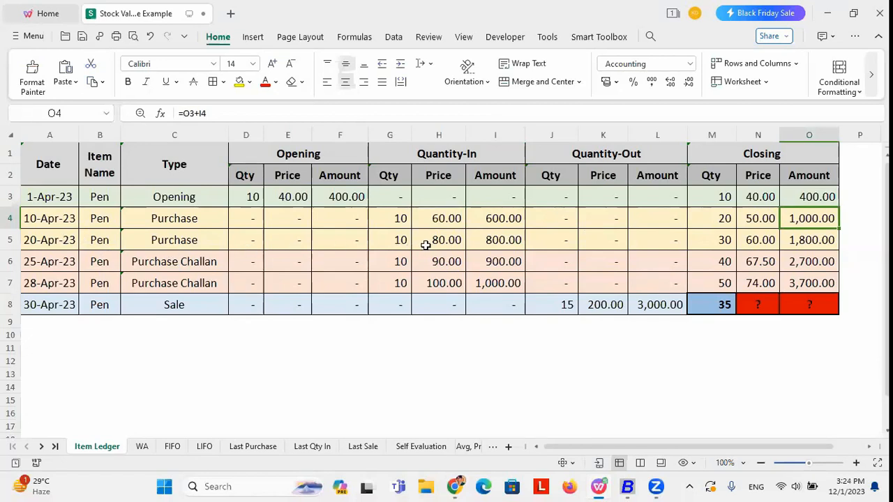
Examine the 20-Apr-23 Purchase row's quantity-in, price, closing quantity and closing amount
click(399, 239)
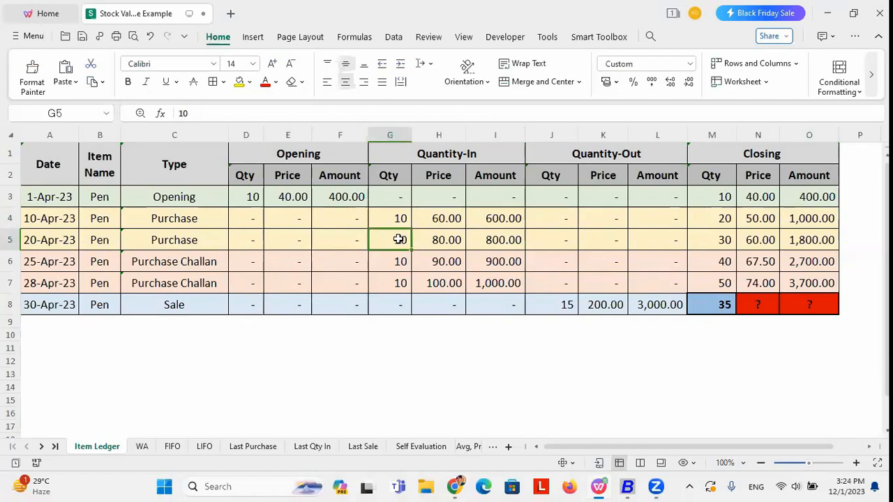
click(452, 240)
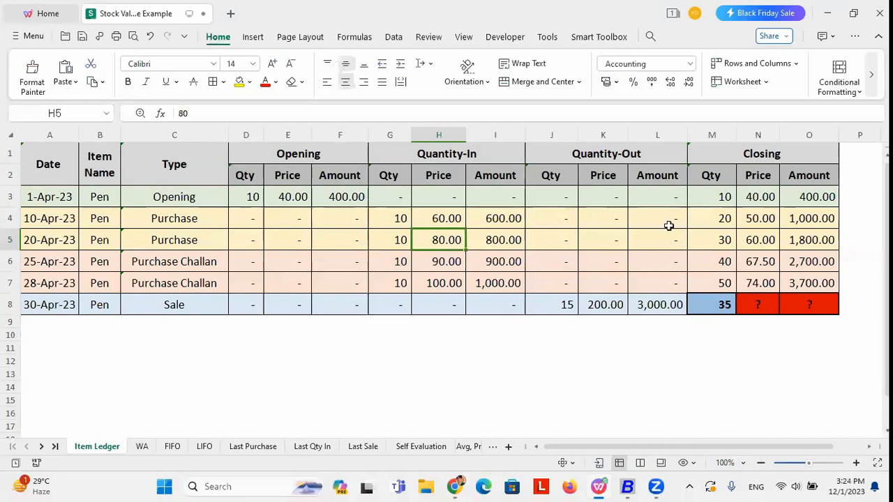
click(723, 241)
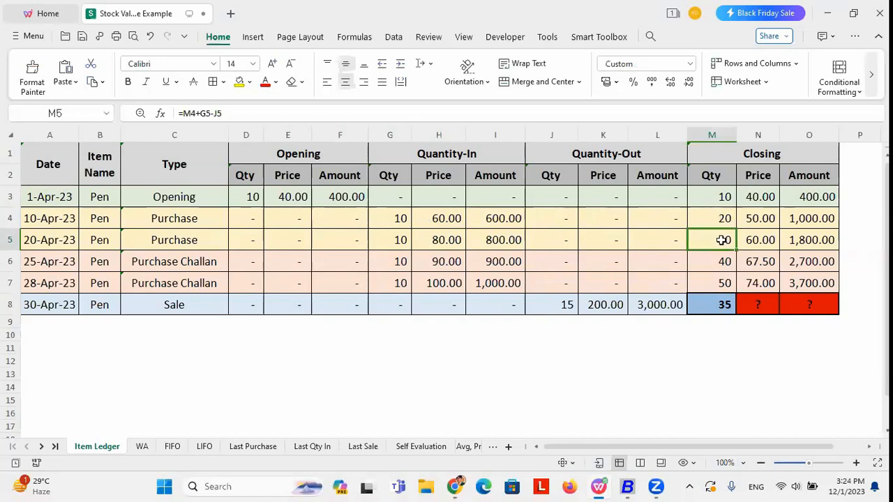
click(400, 240)
click(719, 244)
click(803, 245)
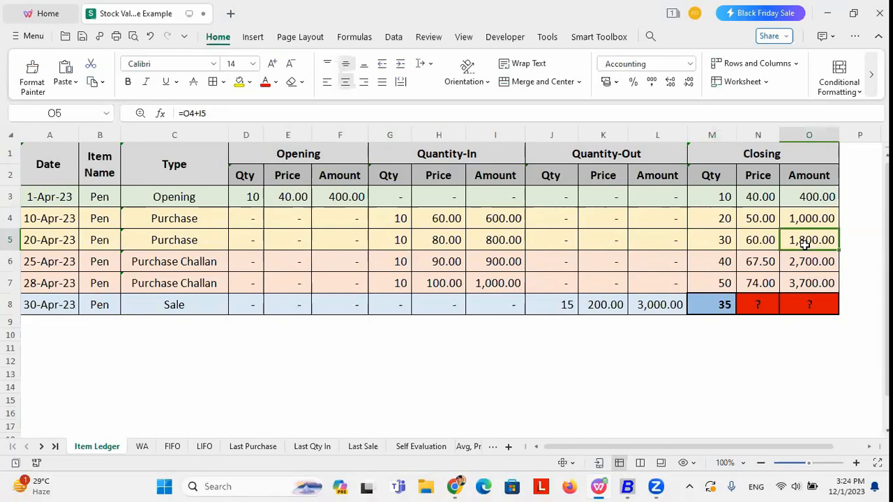
Trace the 20-Apr-23 closing amount through the opening amount and the amounts of the two purchases
click(355, 197)
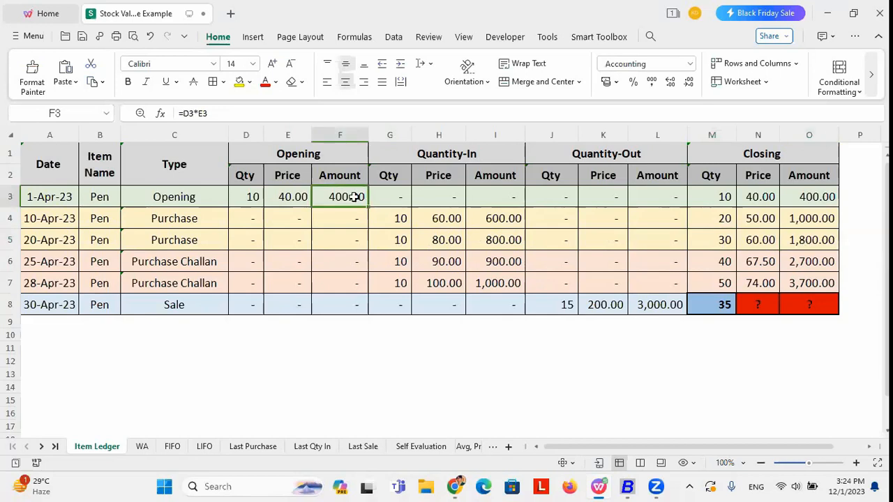
click(511, 222)
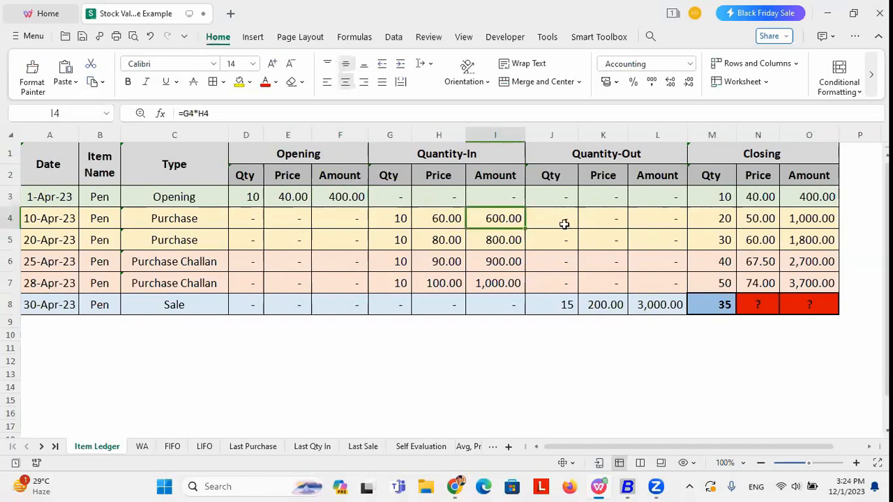
click(812, 221)
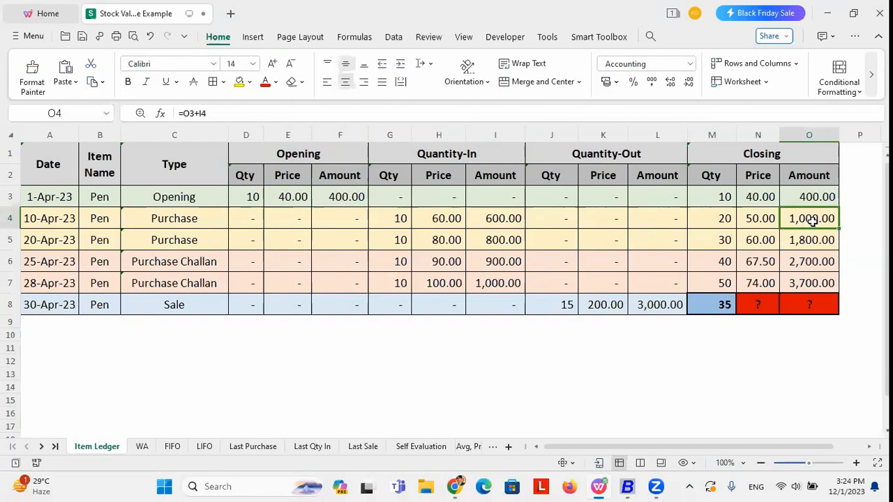
click(492, 243)
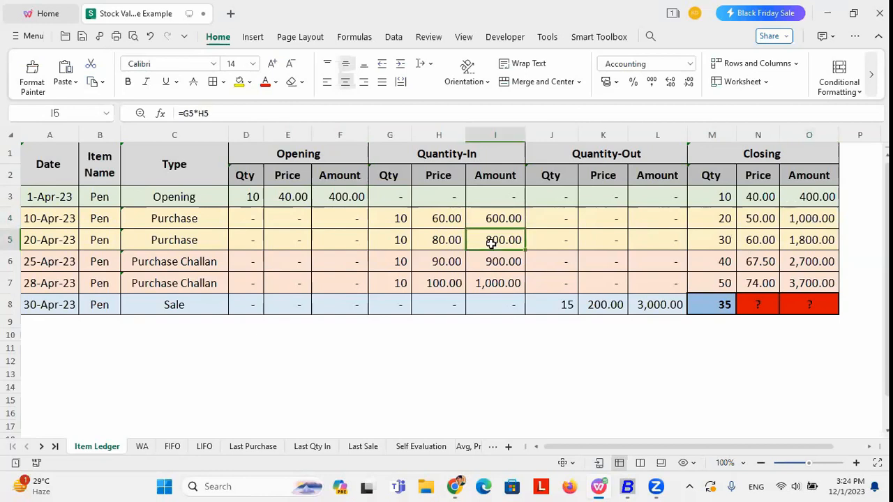
click(329, 195)
click(506, 213)
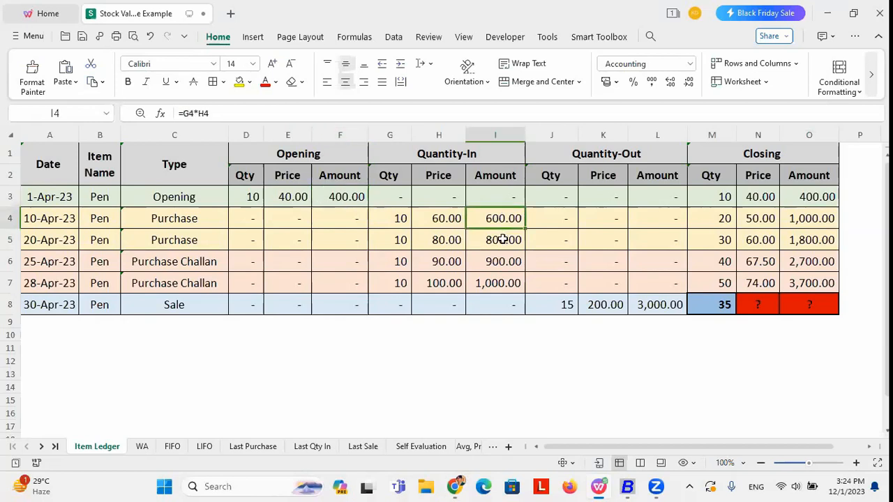
click(502, 237)
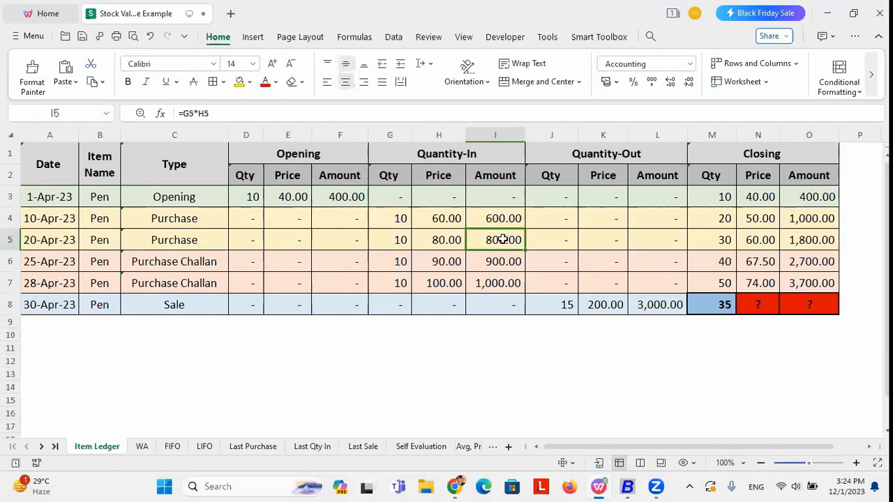
click(813, 238)
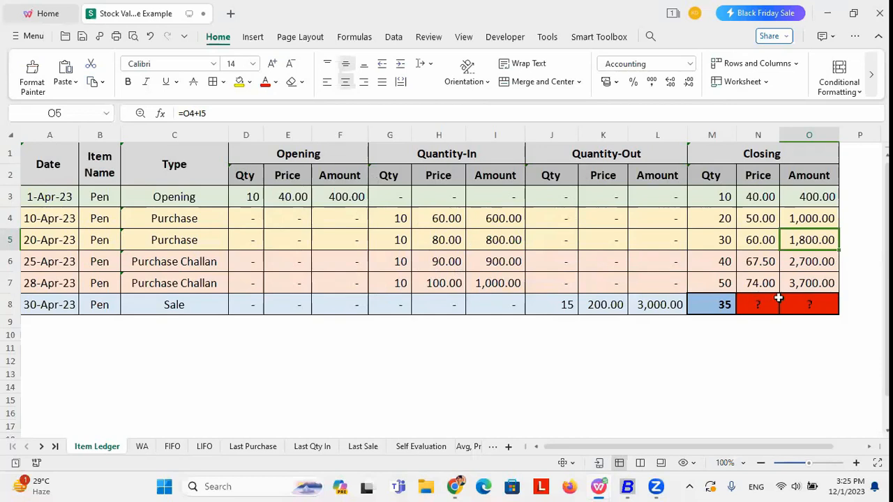
Inspect the 30-Apr-23 Sale row's closing cells on the Item Ledger sheet, and its closing quantity, price and amount on the WA sheet
click(809, 307)
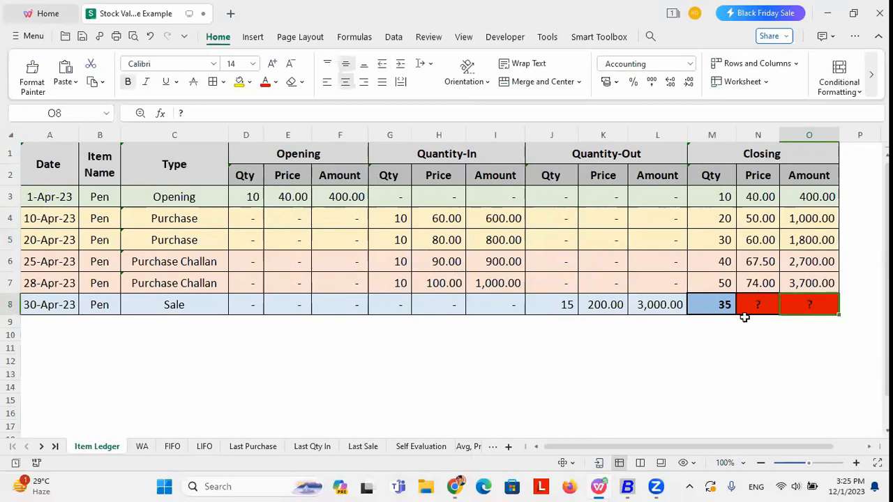
click(715, 312)
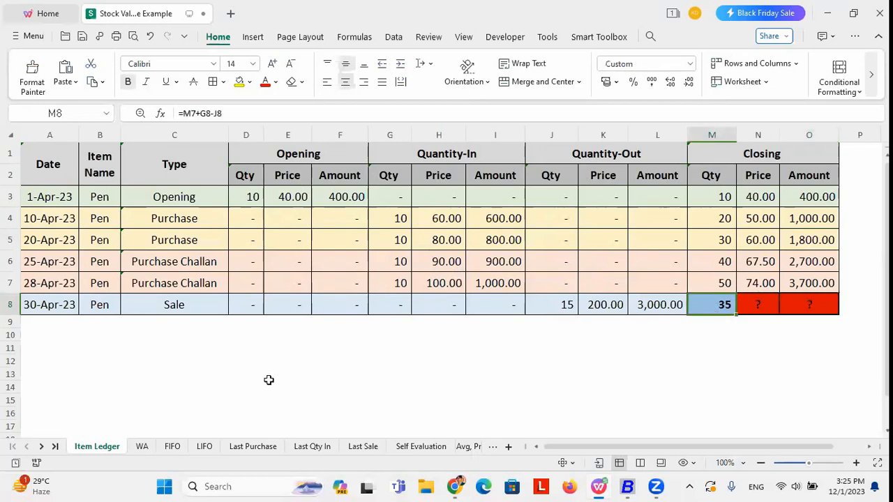
click(142, 446)
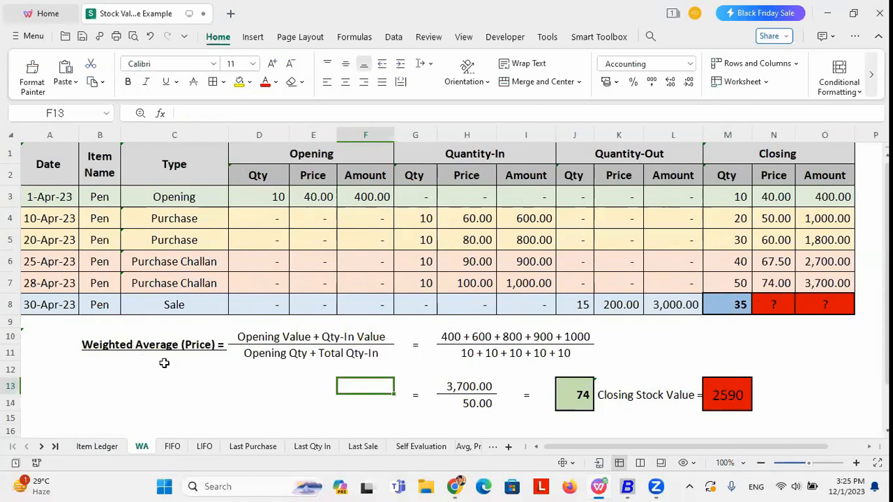
click(811, 303)
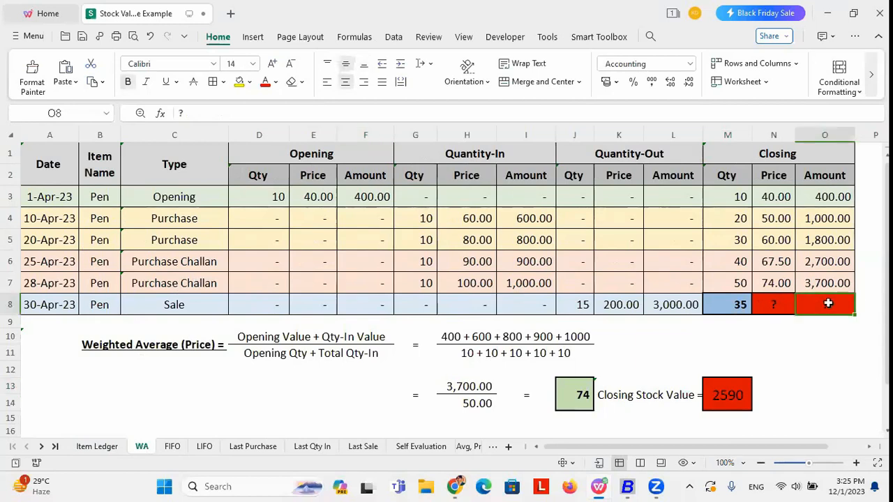
click(773, 305)
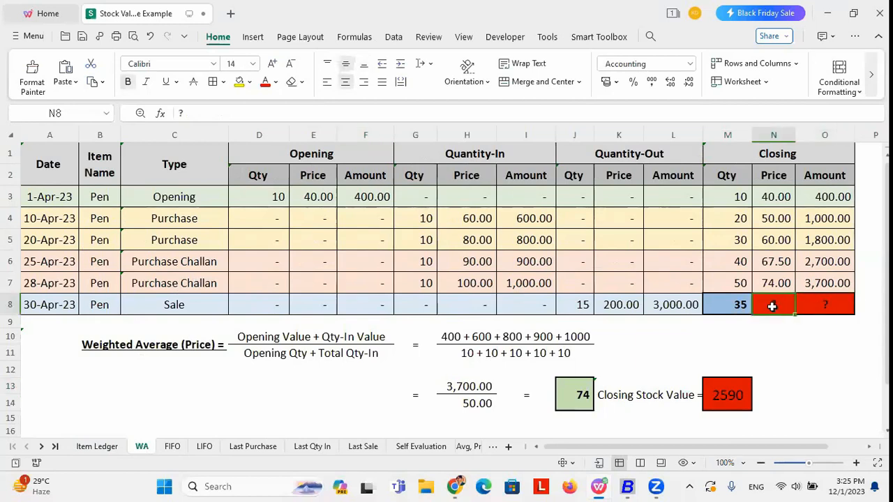
click(823, 303)
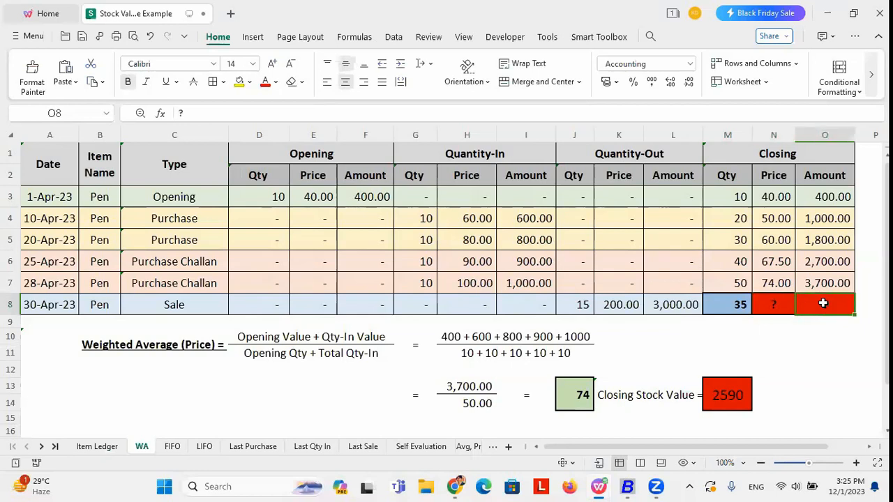
click(739, 305)
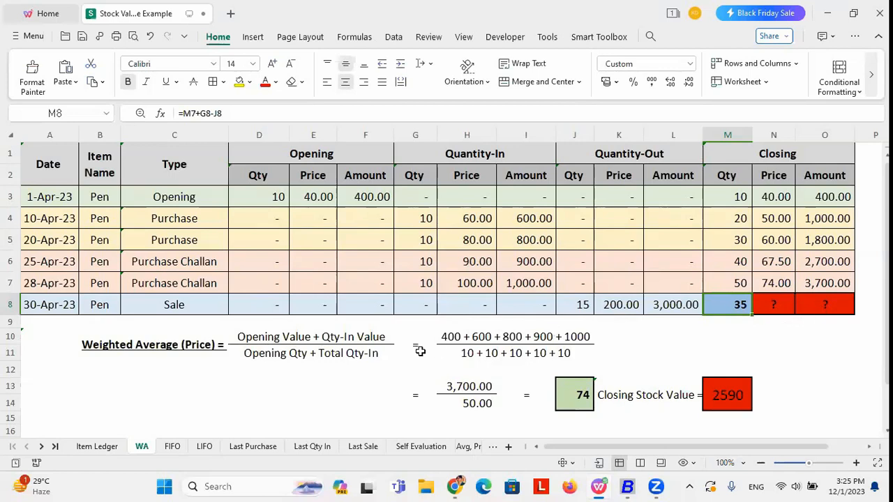
Examine the Weighted Average (Price) formula label on the WA sheet together with the ledger entries in A3:O8
click(80, 329)
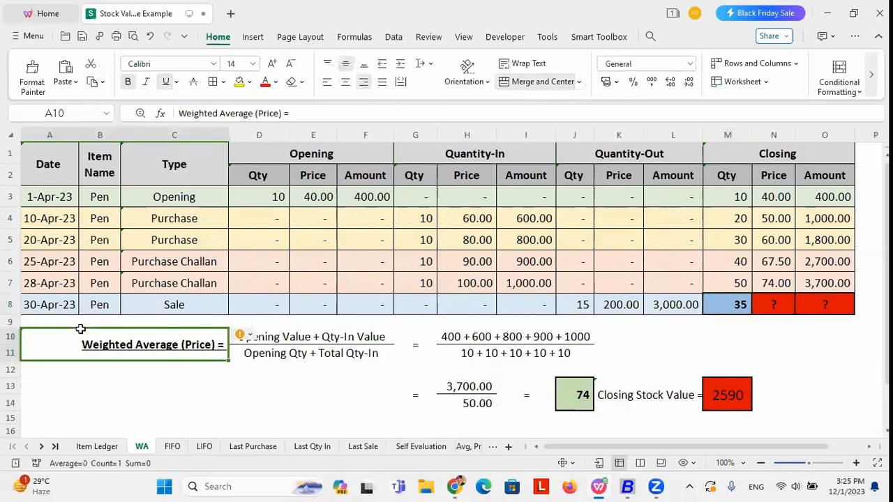
drag(62, 196, 105, 243)
drag(158, 273, 834, 305)
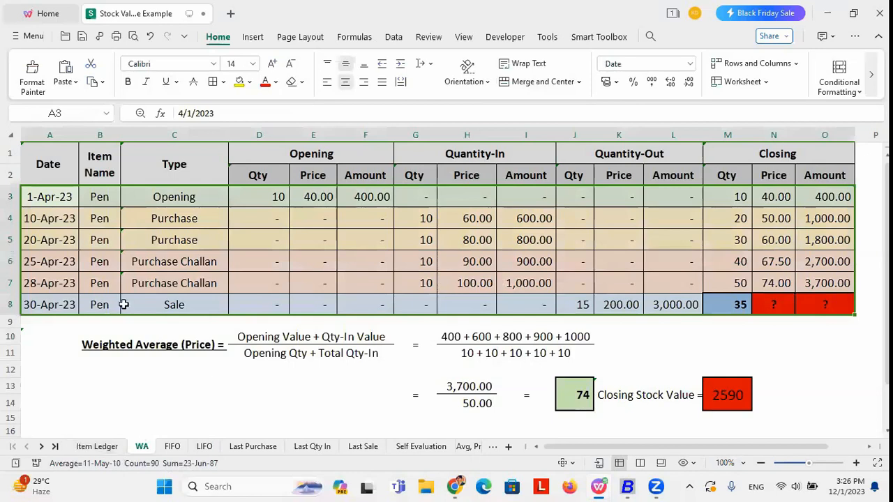
click(79, 333)
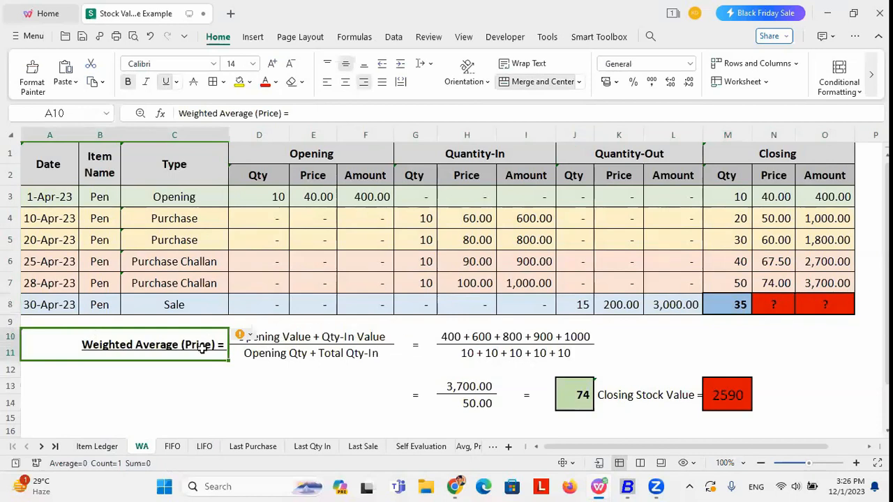
Trace the formula's value numerator in H10 through the opening amount and the four Quantity-In amounts in I4:I7
click(264, 197)
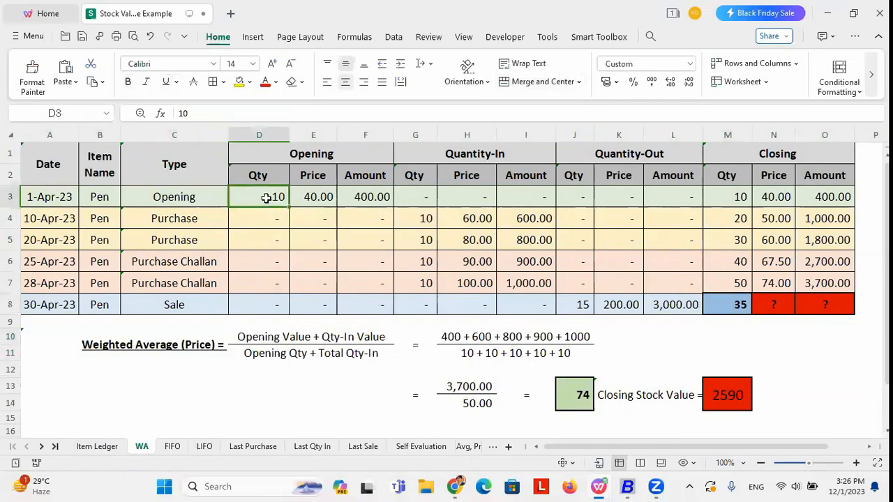
click(387, 196)
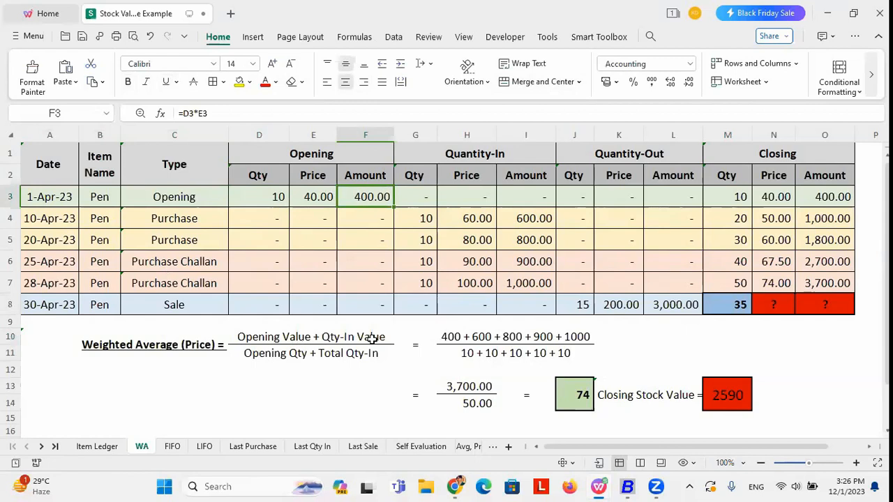
click(543, 220)
drag(543, 220, 540, 285)
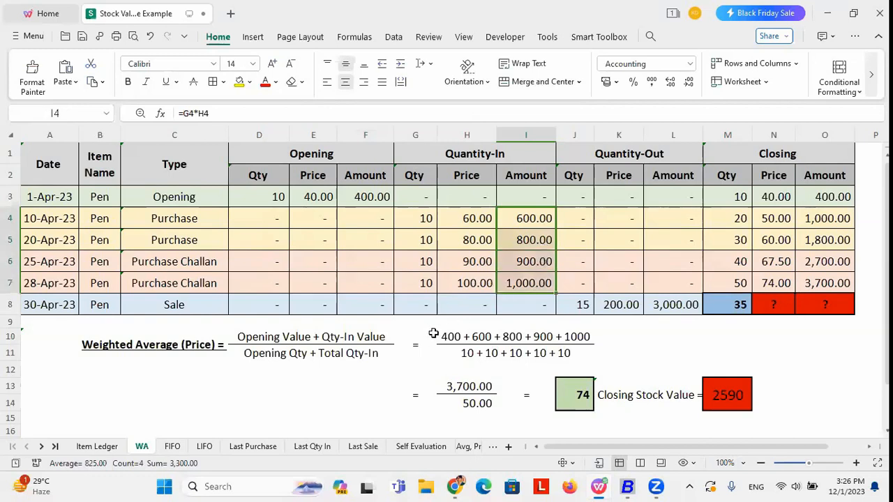
click(434, 334)
click(454, 334)
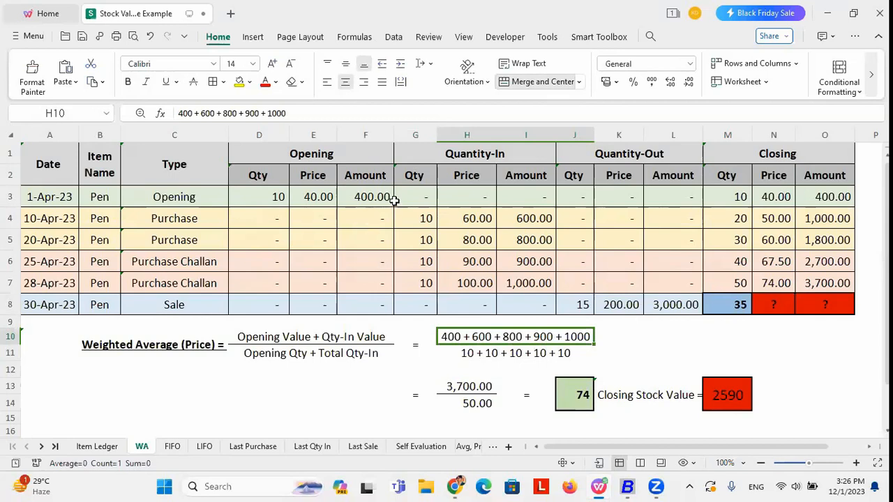
click(374, 198)
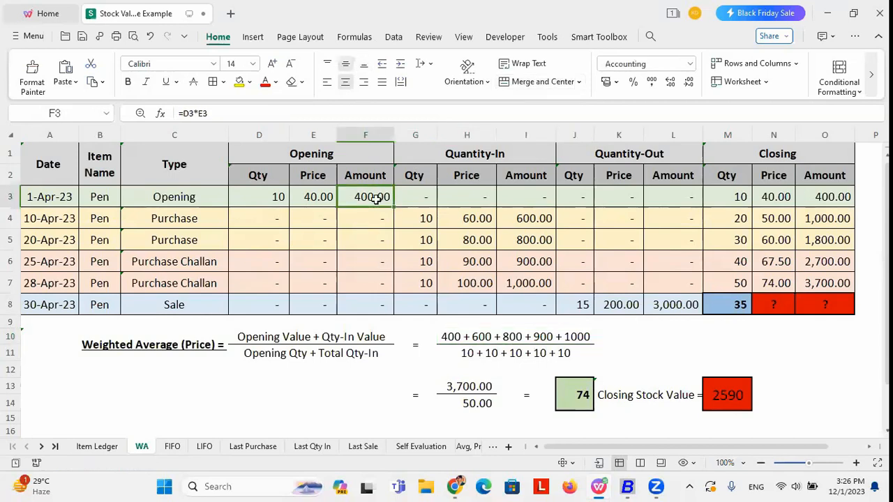
click(527, 220)
drag(528, 222, 528, 279)
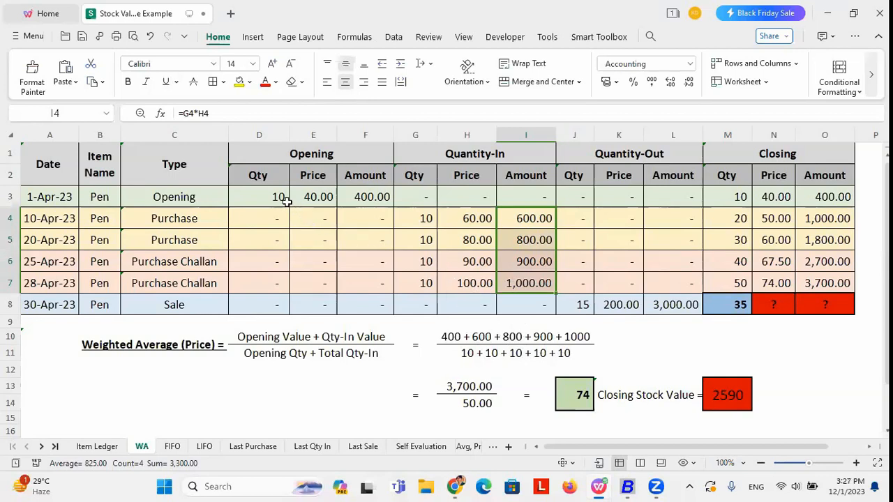
Trace the quantity denominator in H11 through the four Quantity-In quantities in G4:G7 and the opening quantity
click(417, 217)
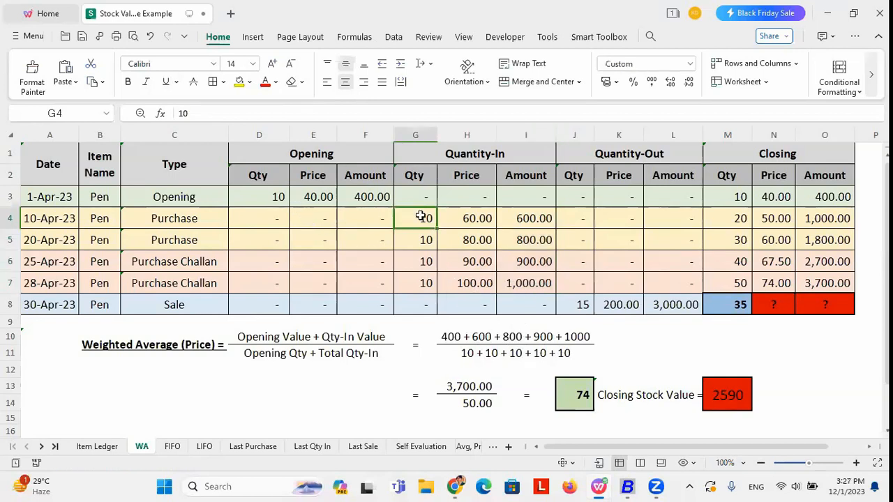
click(422, 239)
click(421, 262)
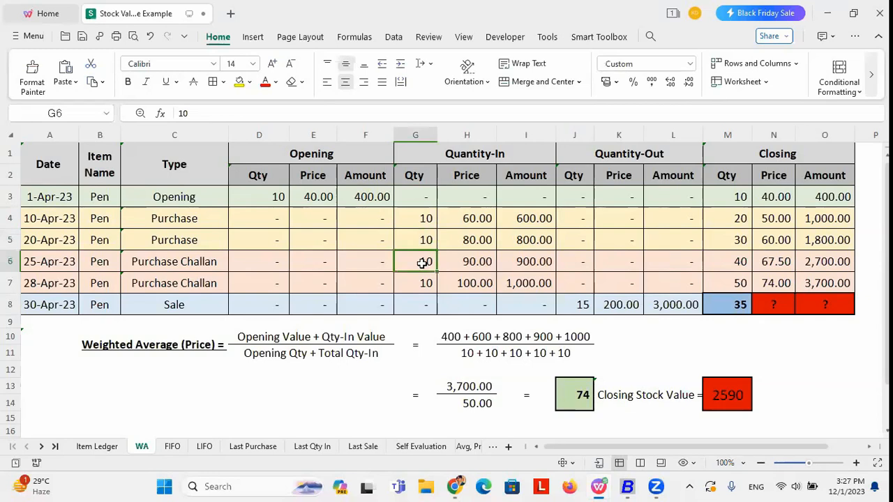
click(422, 281)
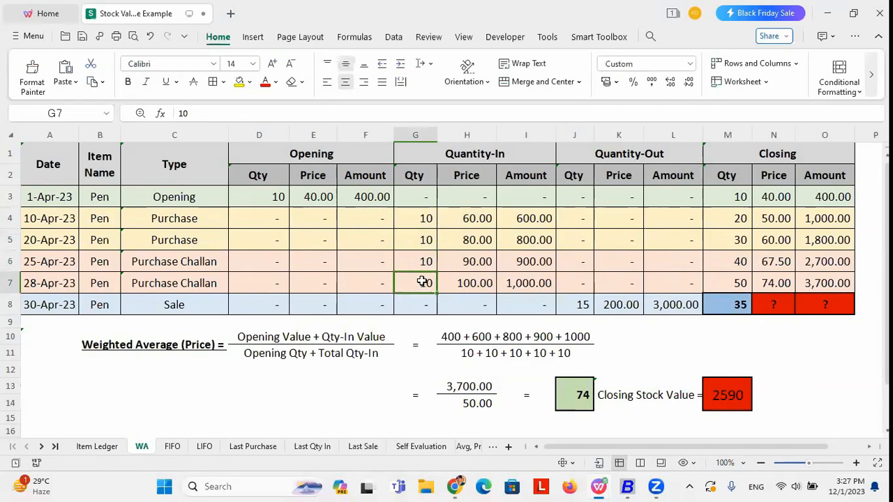
click(278, 199)
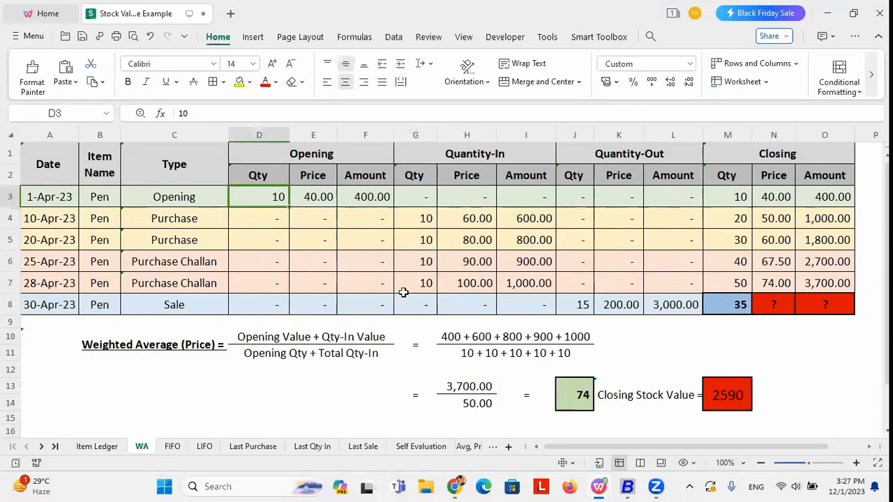
click(453, 353)
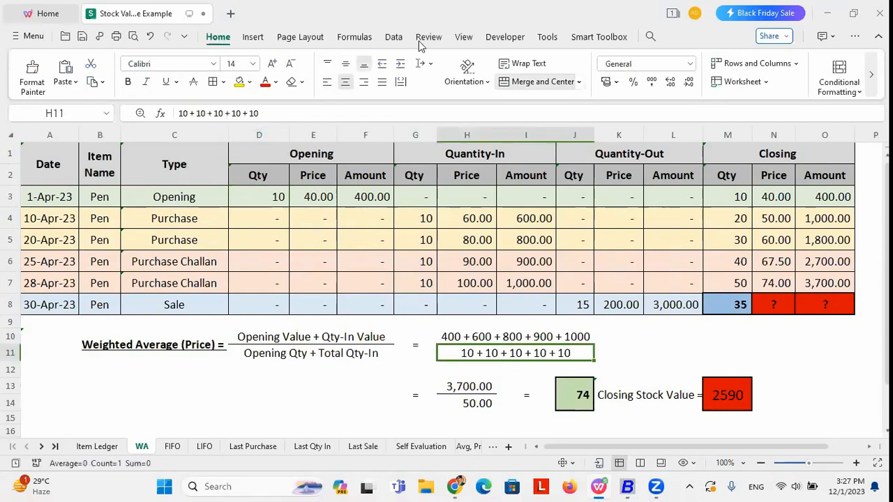
Compare the value and quantity sums with their totals in H13 and H14, and inspect the resulting average price in J13
click(447, 384)
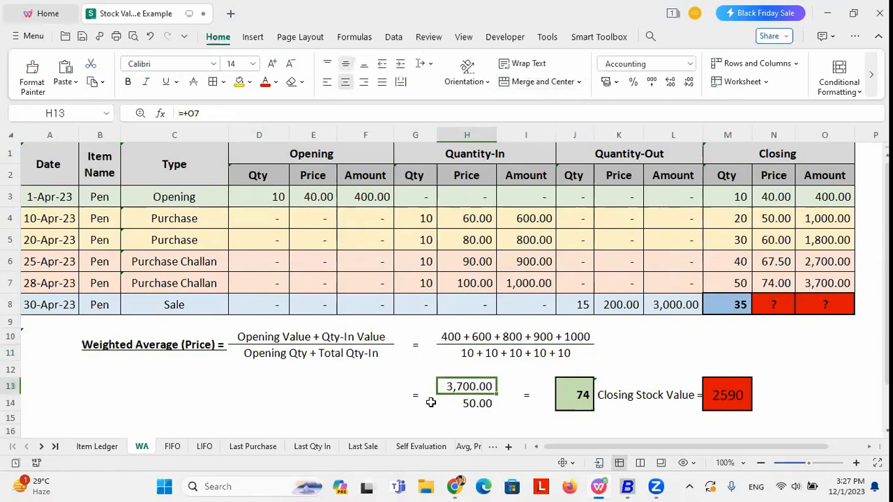
click(445, 338)
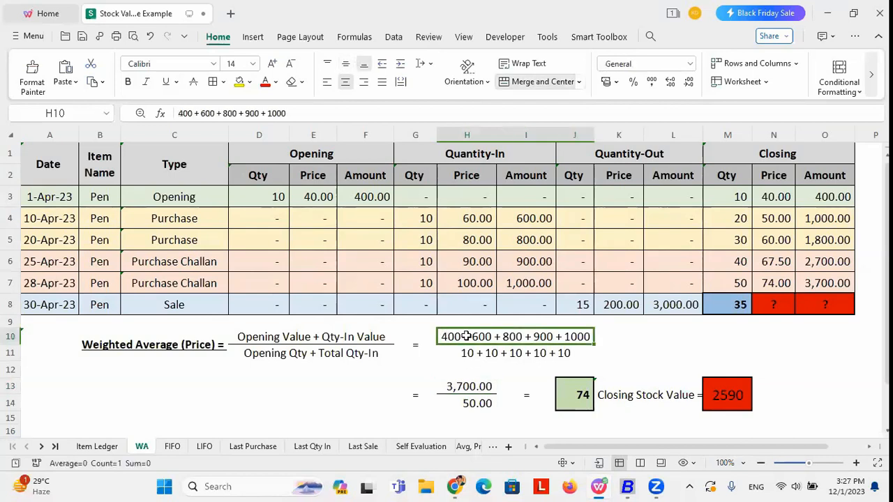
click(455, 386)
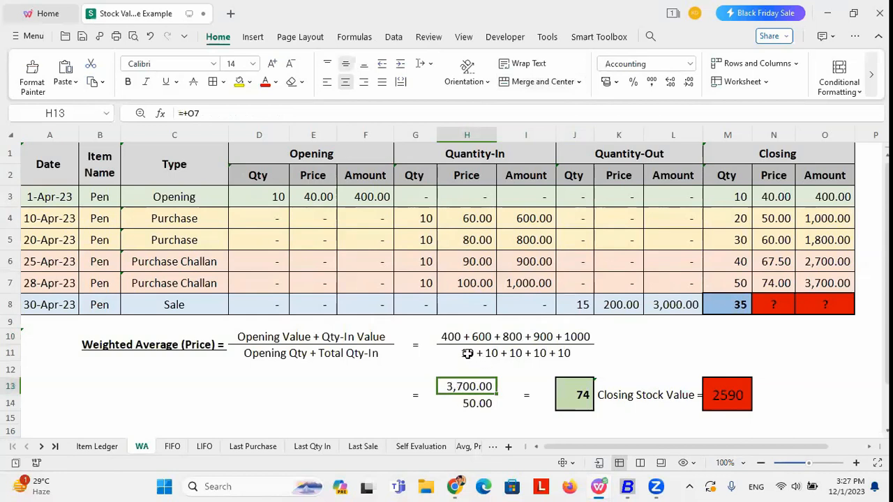
click(468, 353)
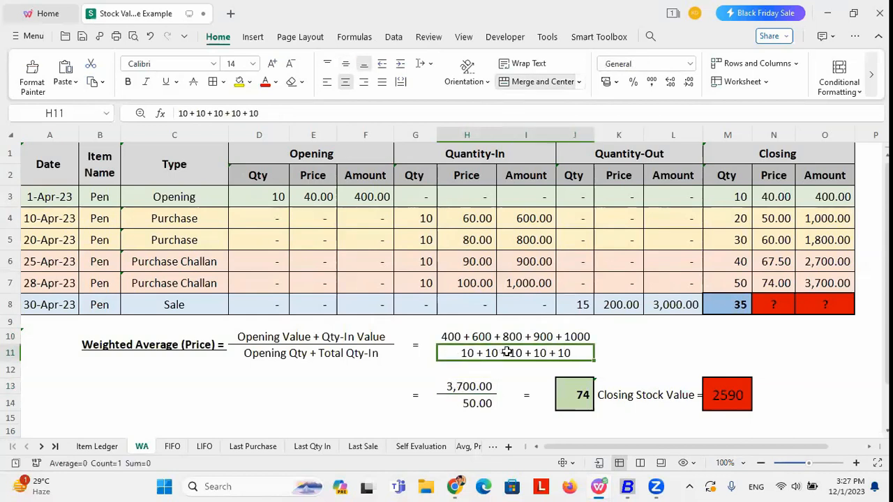
click(466, 405)
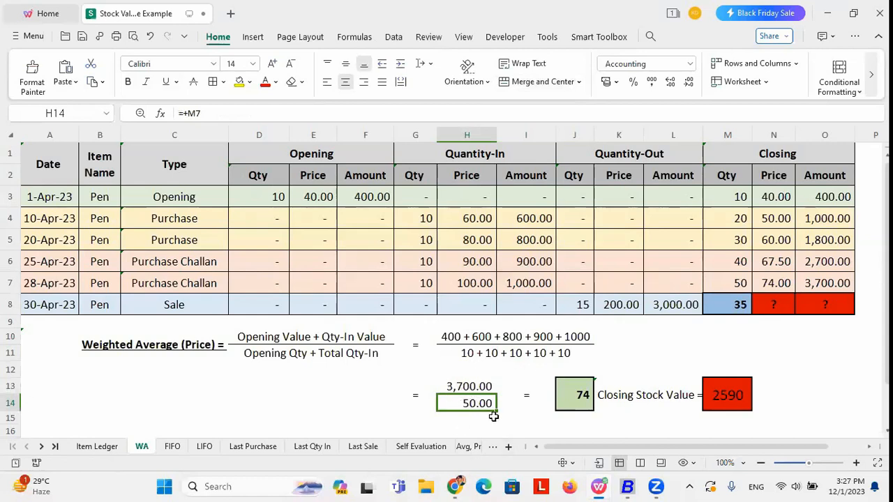
click(571, 396)
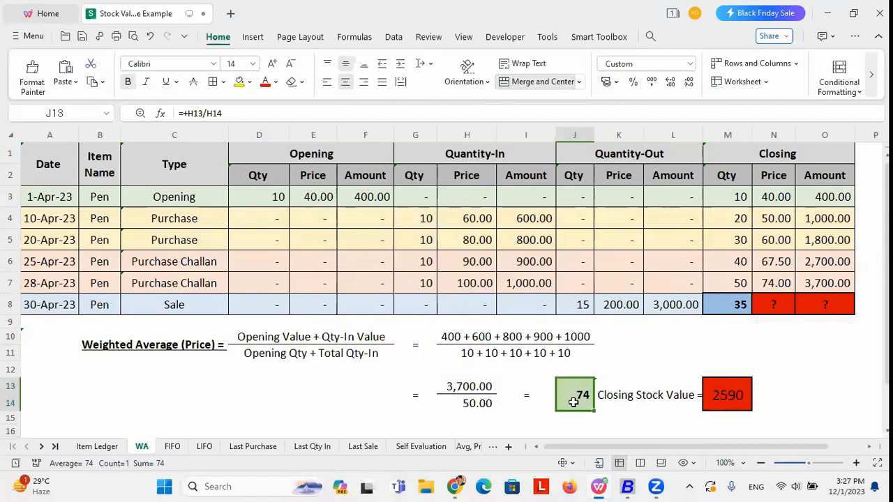
In the 30-Apr-23 Sale row on the WA sheet, set the closing price to 74 and the closing amount to 2590
double_click(769, 303)
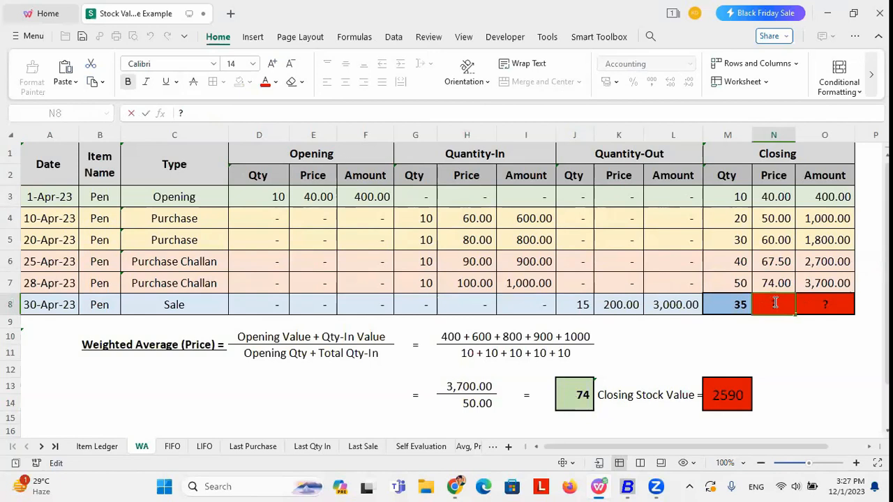
key(BackSpace)
text(74)
click(821, 301)
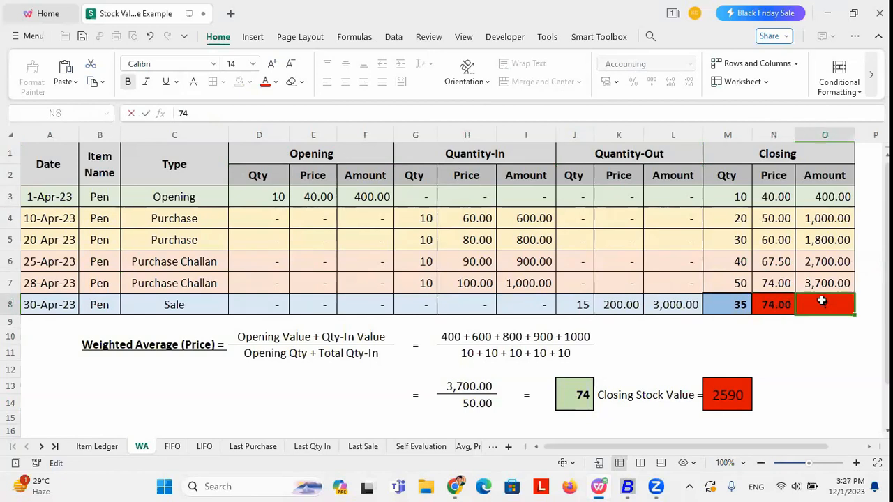
text(2590)
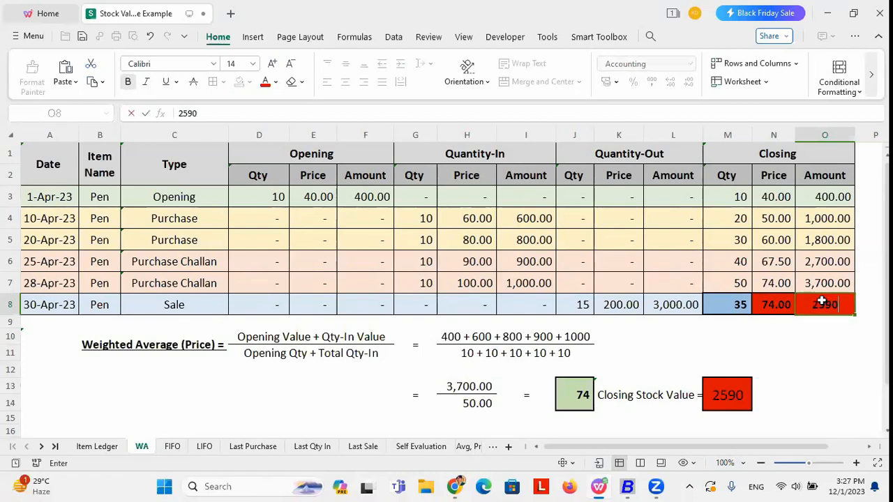
click(768, 307)
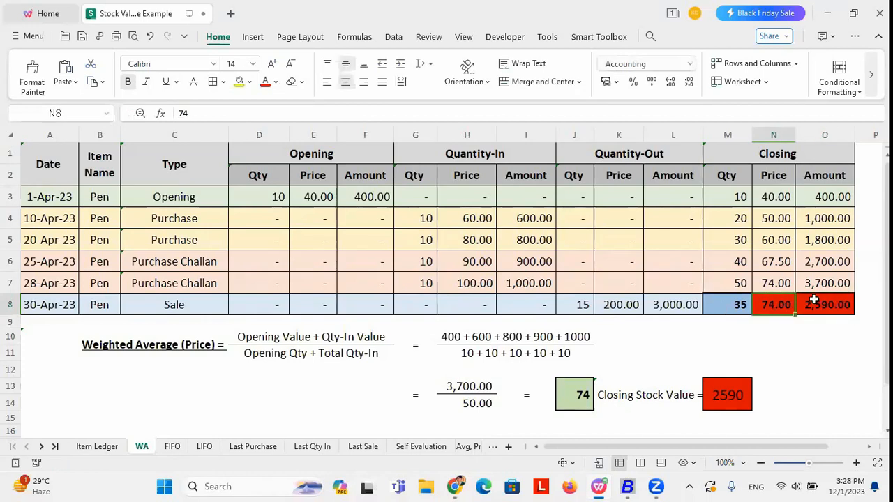
Review how the 30-Apr-23 Sale row's closing amount follows from its closing price and closing quantity
click(820, 301)
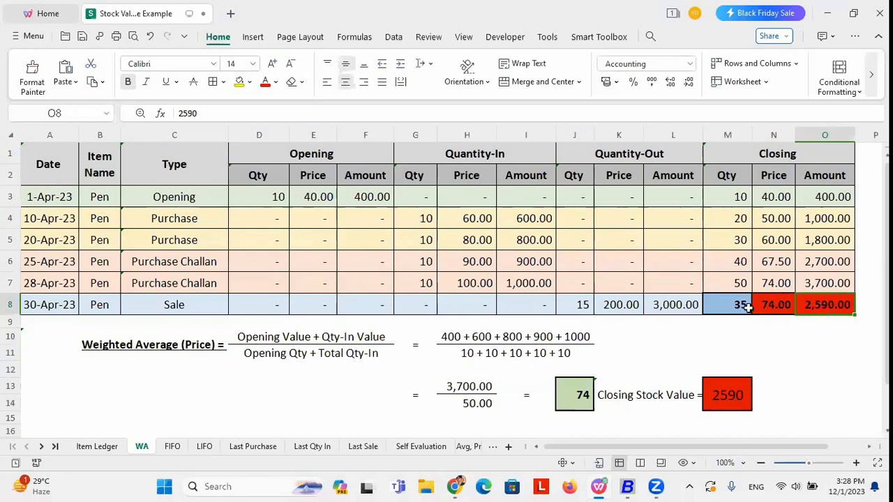
click(773, 307)
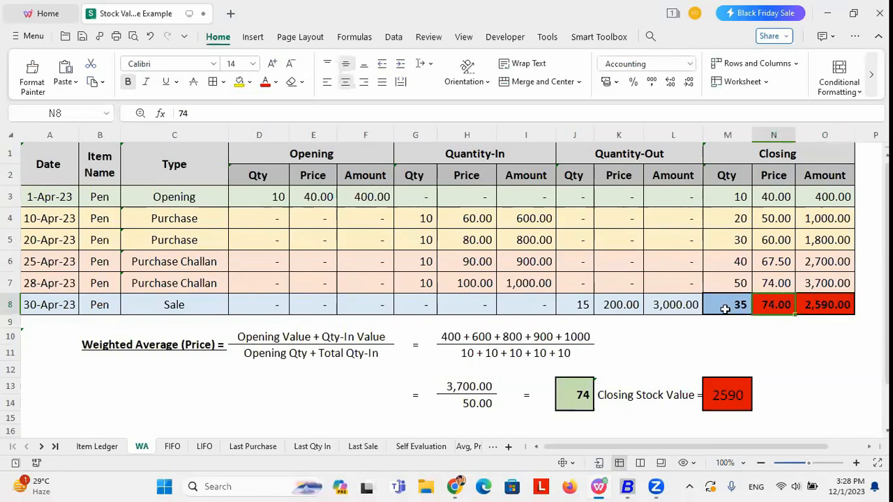
click(724, 309)
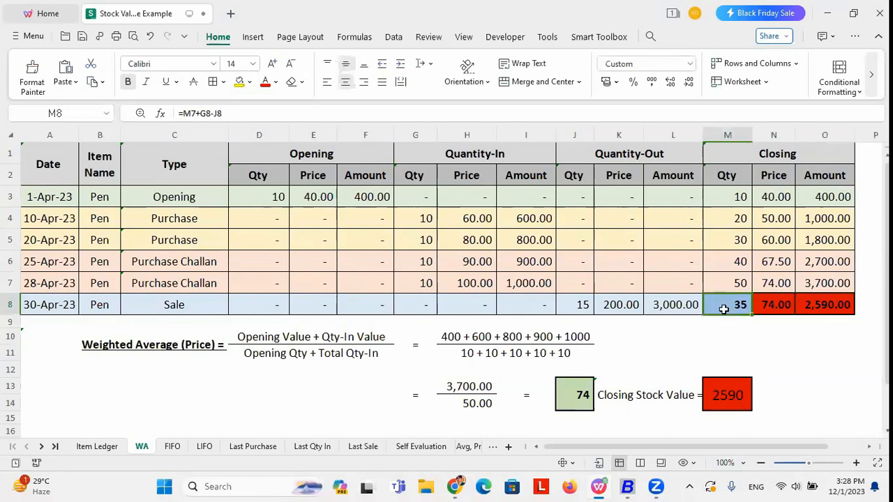
click(830, 307)
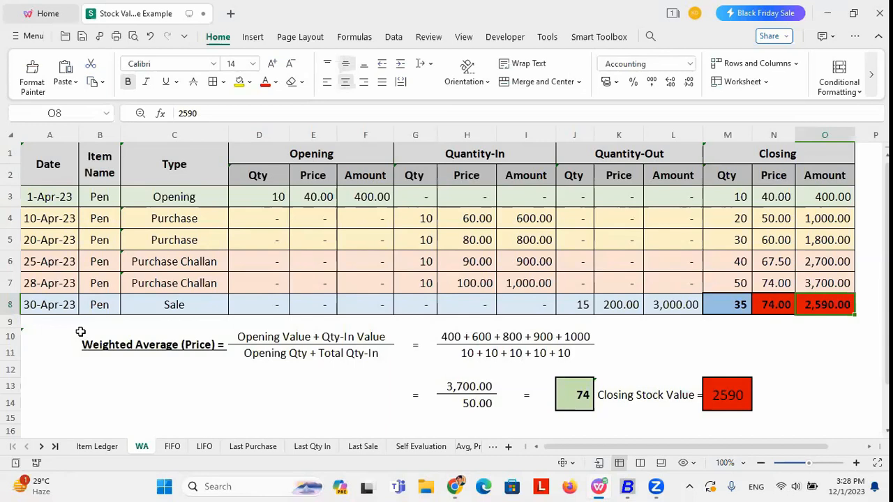
Review the Weighted Average (Price) label with the numerator and denominator wording of its formula
drag(80, 332, 208, 380)
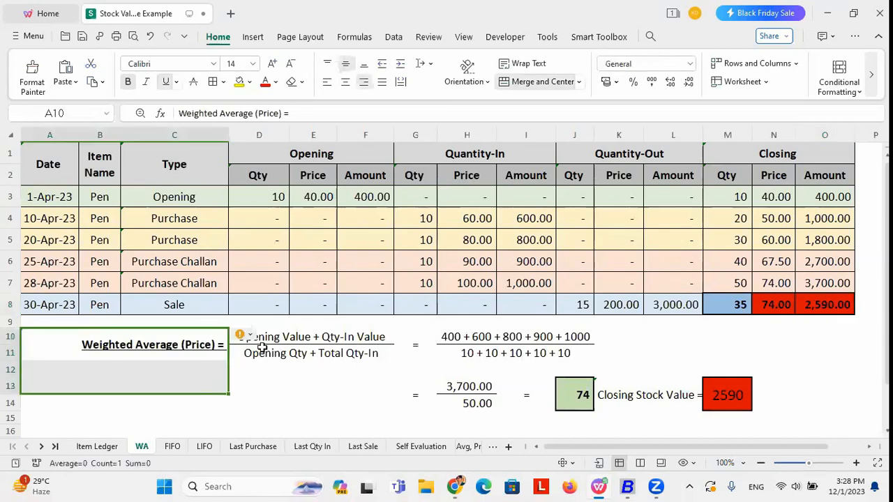
click(278, 336)
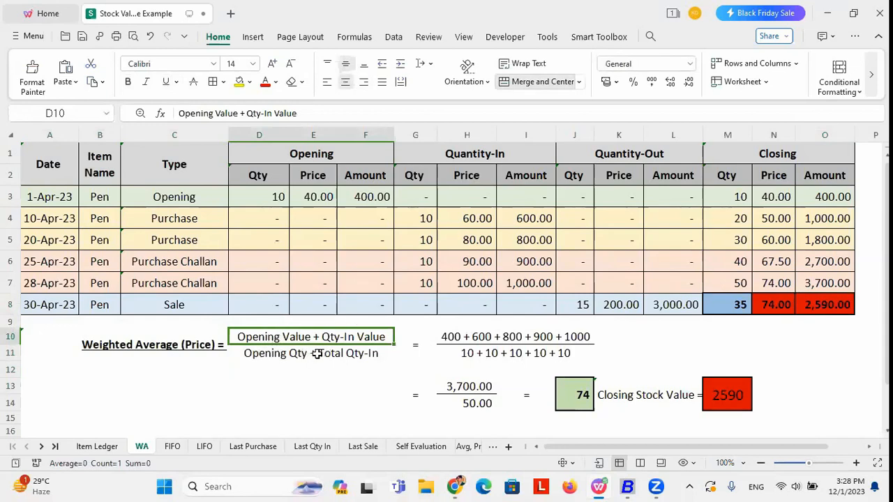
click(360, 354)
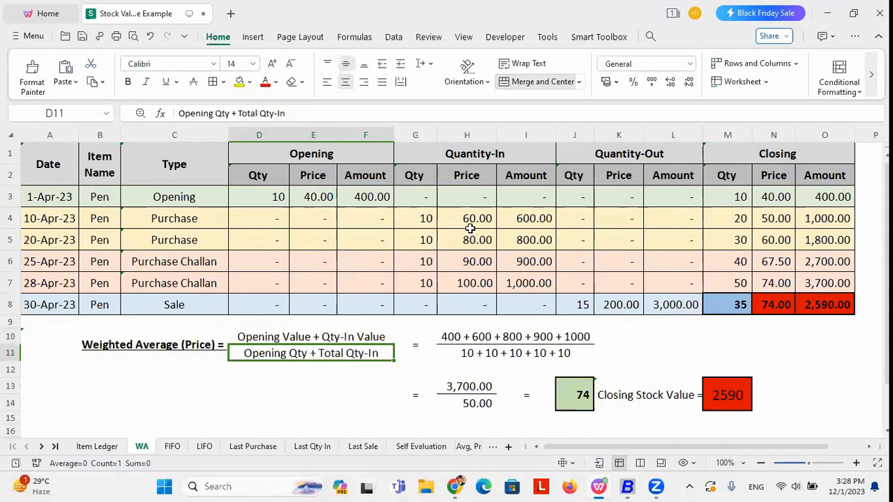
Open the FIFO sheet and examine the ledger entries in A3:O7 and the Sale row's closing price and amount
click(174, 447)
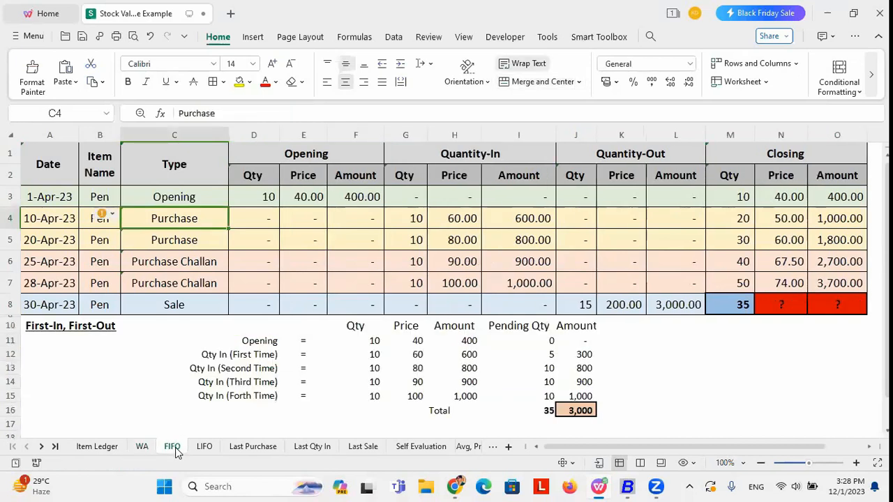
drag(49, 197, 853, 288)
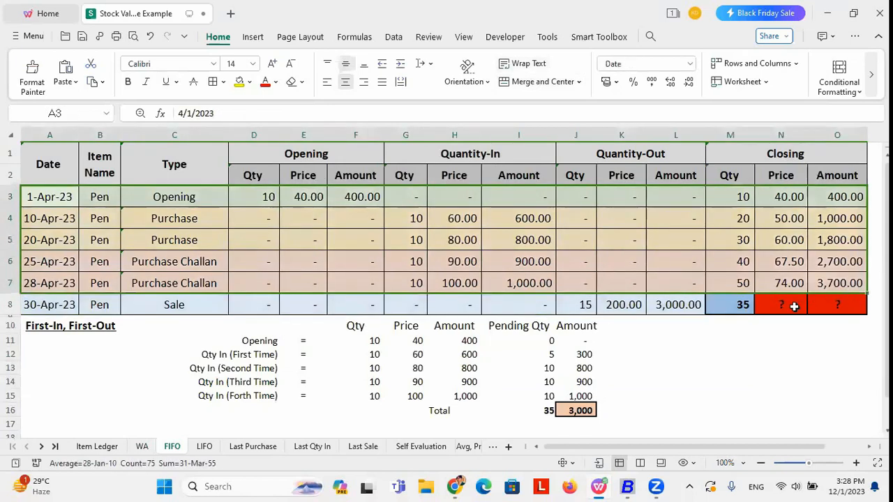
click(794, 306)
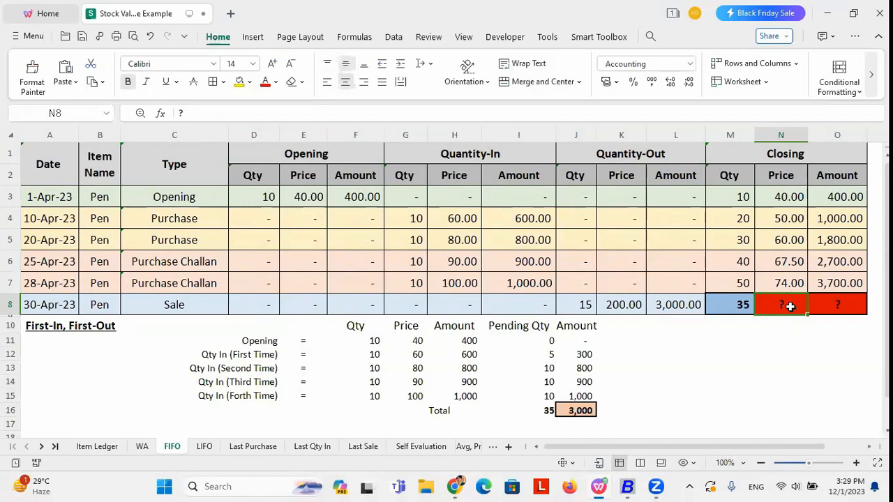
click(836, 305)
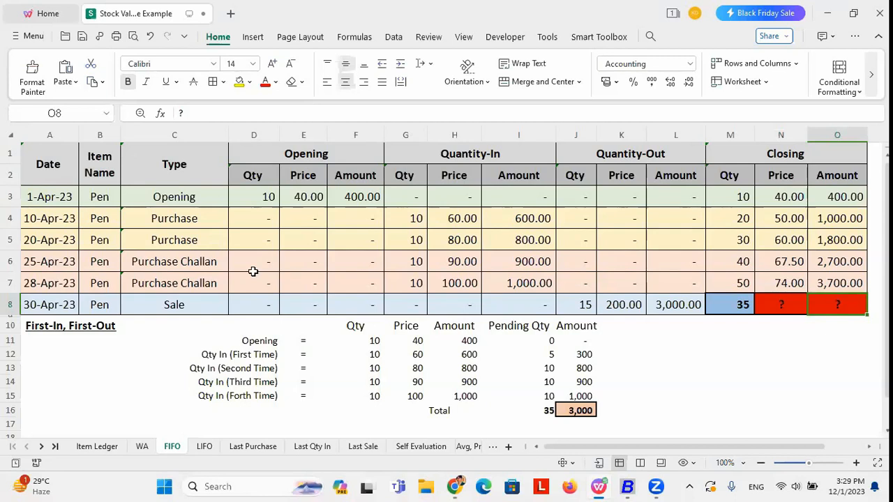
Inspect the FIFO ledger's opening entry date and type, and the quantity sold in the 30-Apr-23 Sale row
click(46, 197)
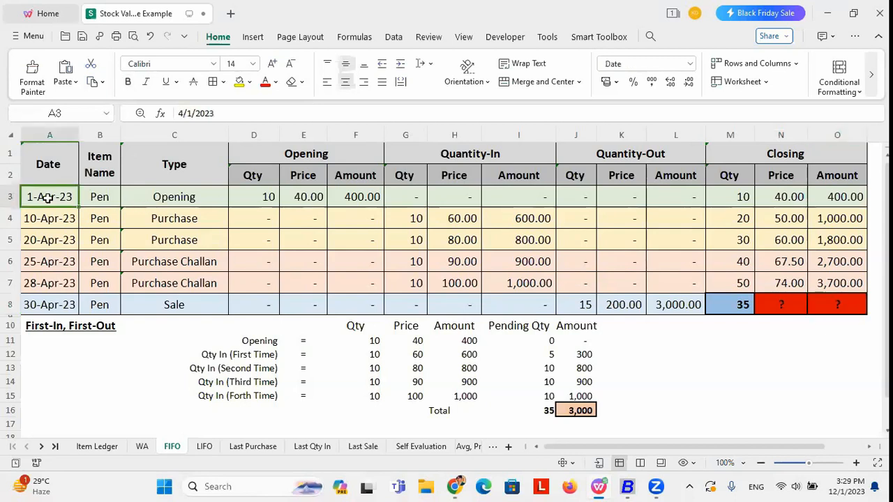
click(171, 196)
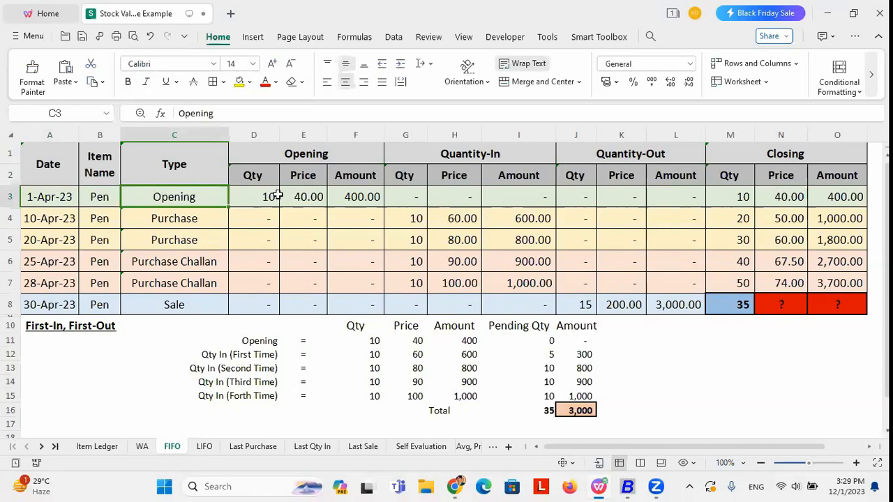
click(585, 305)
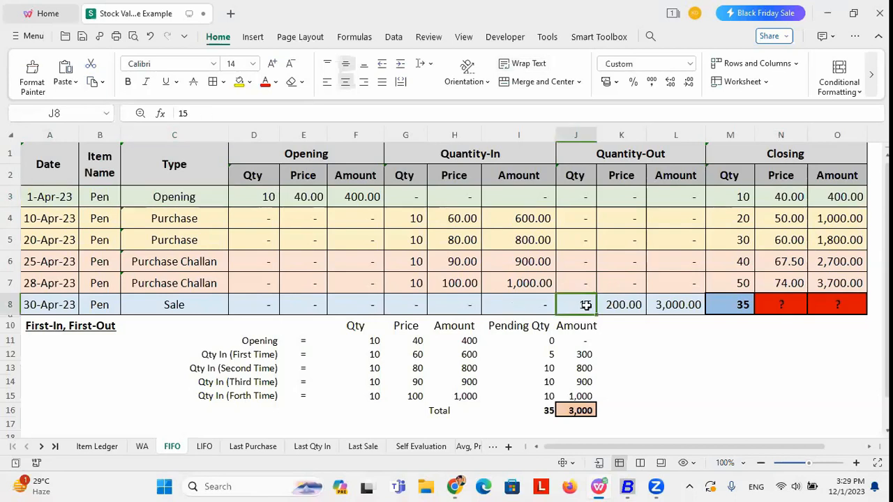
Inspect the 30-Apr-23 sale date and quantity sold, the opening quantity, and the Opening row's quantity, price and amount in the First-In, First-Out breakdown
click(46, 310)
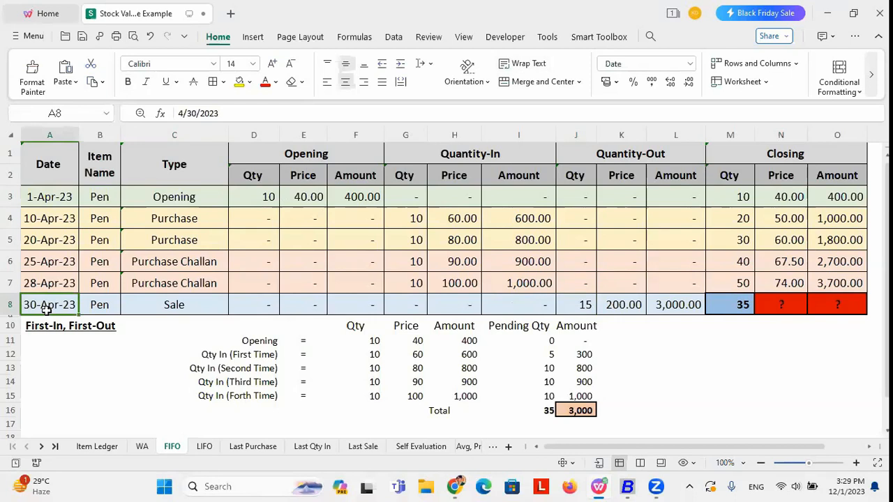
click(583, 303)
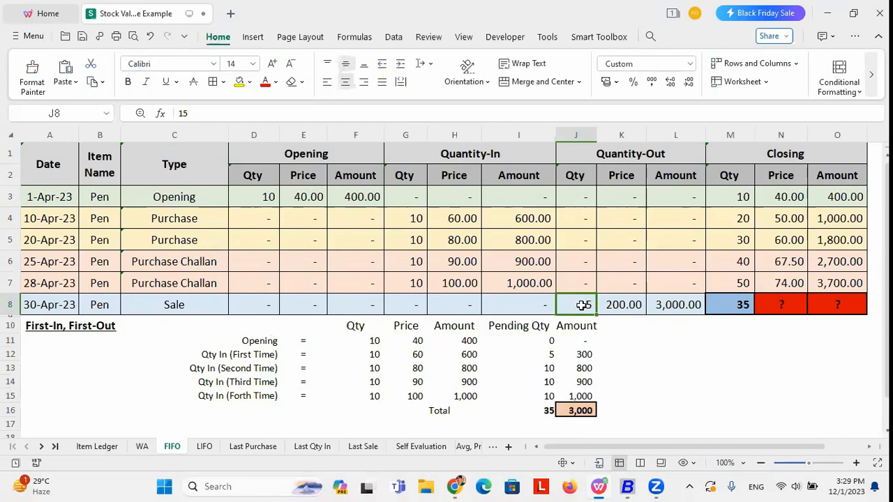
click(260, 200)
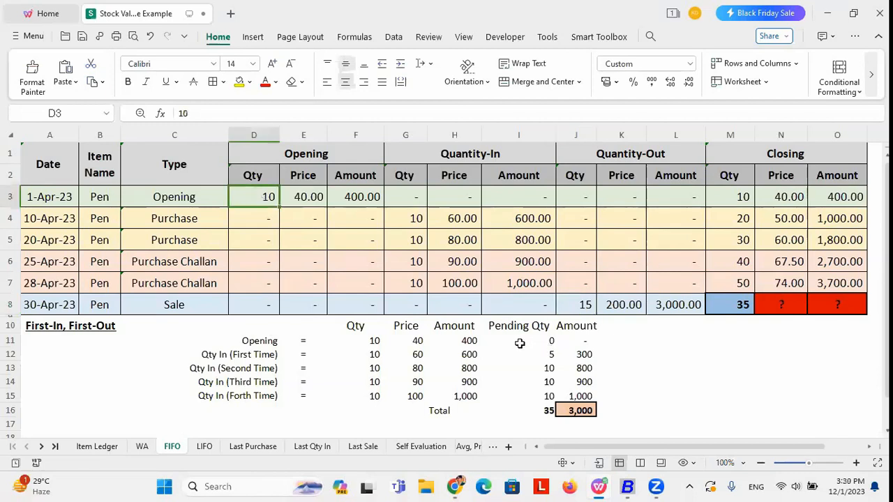
drag(231, 341, 432, 341)
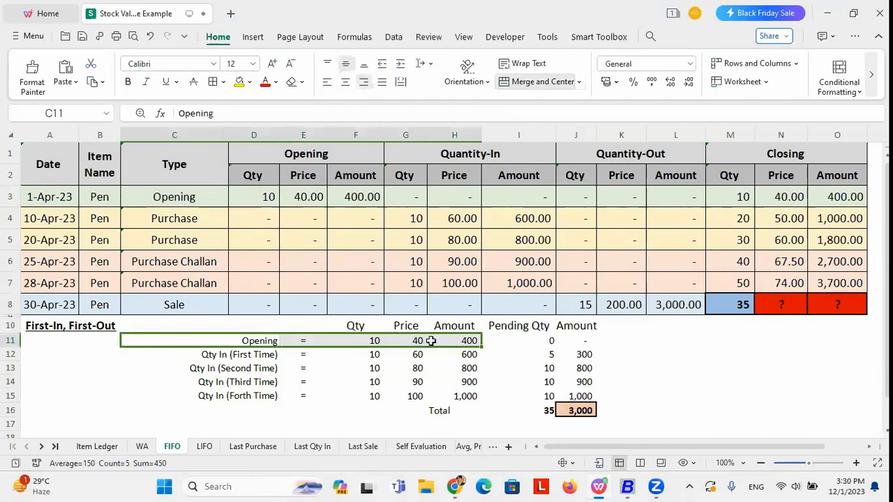
click(375, 341)
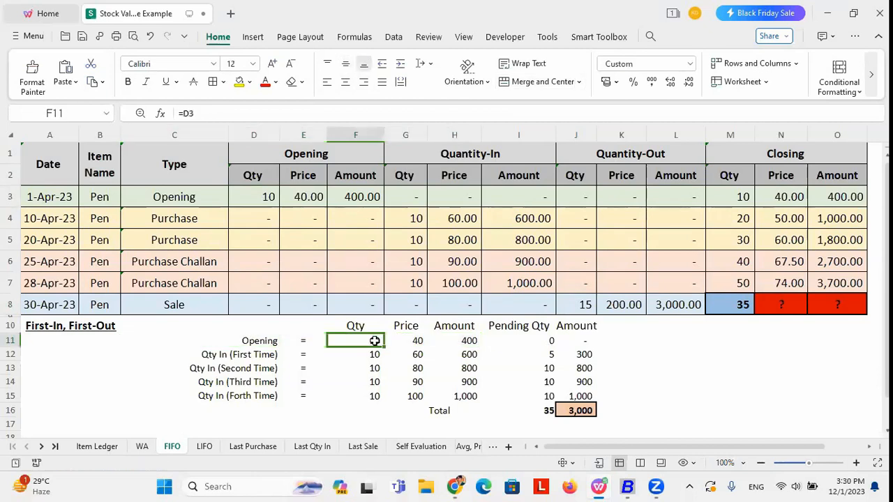
click(418, 340)
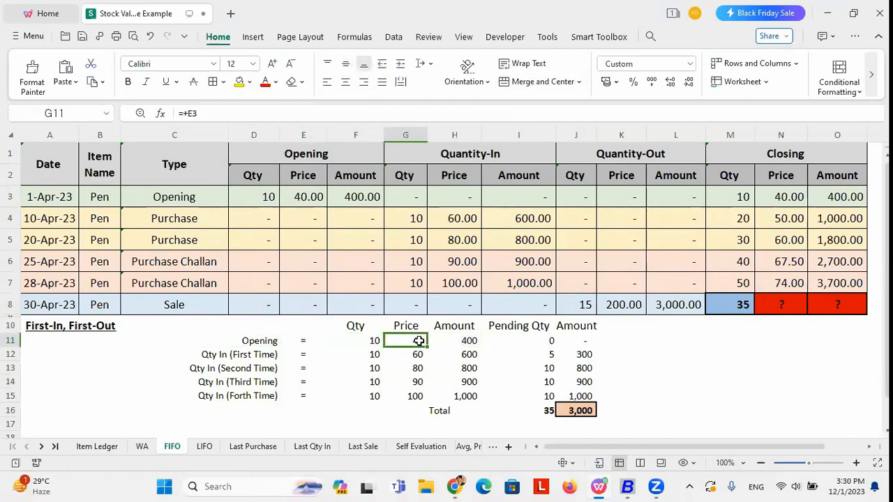
click(465, 342)
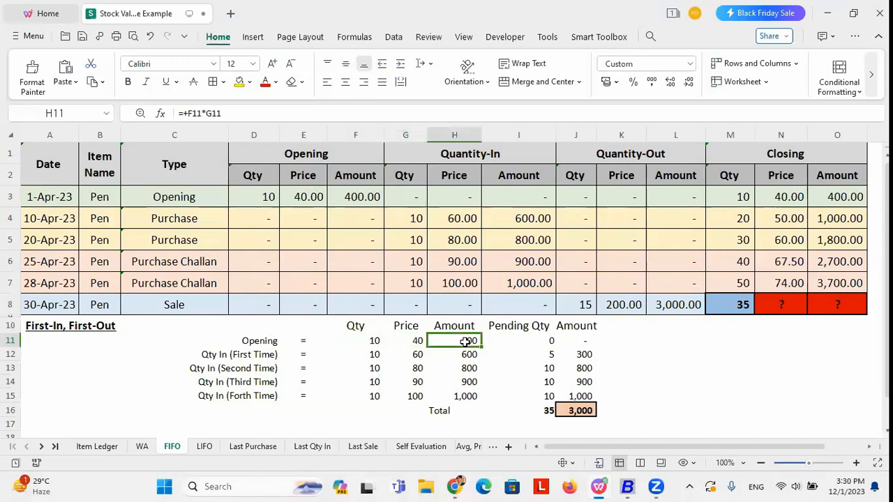
Compare the quantity sold with the opening stock, and review the Opening row's Pending Qty and pending Amount formula
click(578, 305)
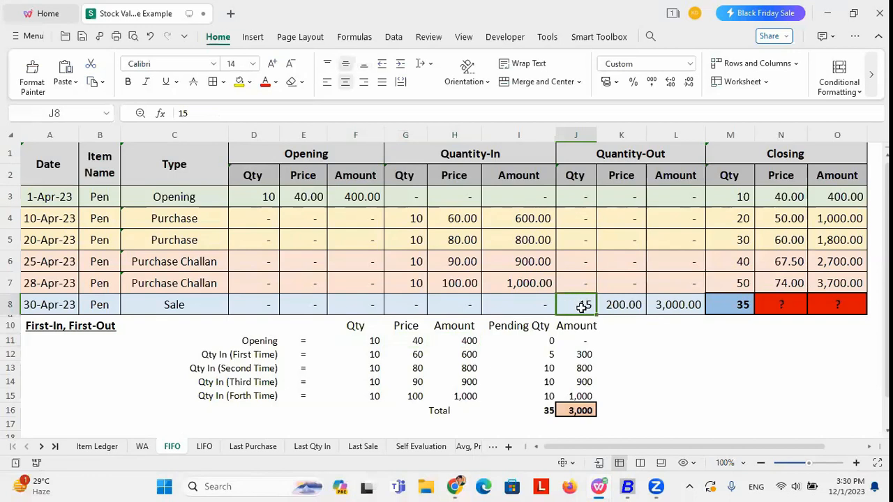
click(519, 341)
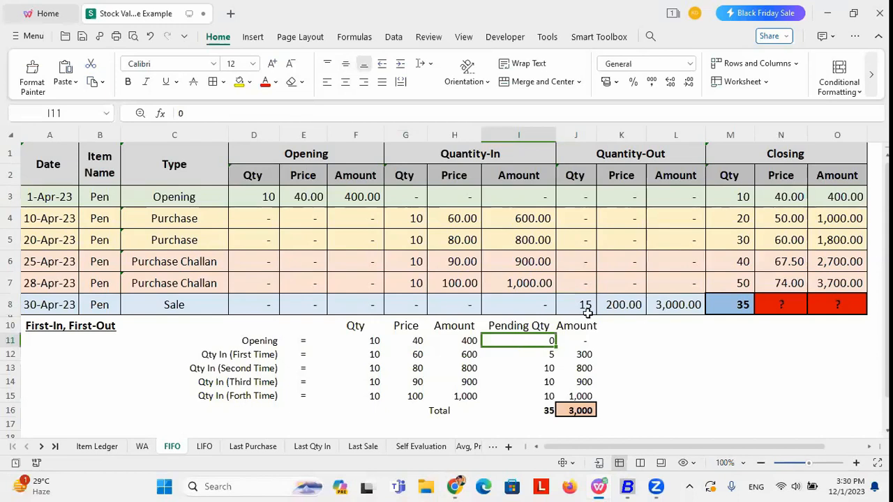
click(252, 195)
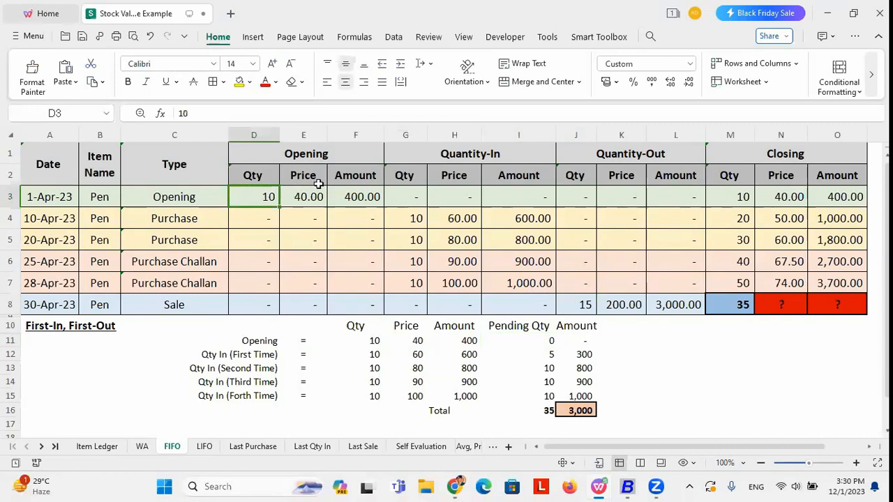
click(542, 340)
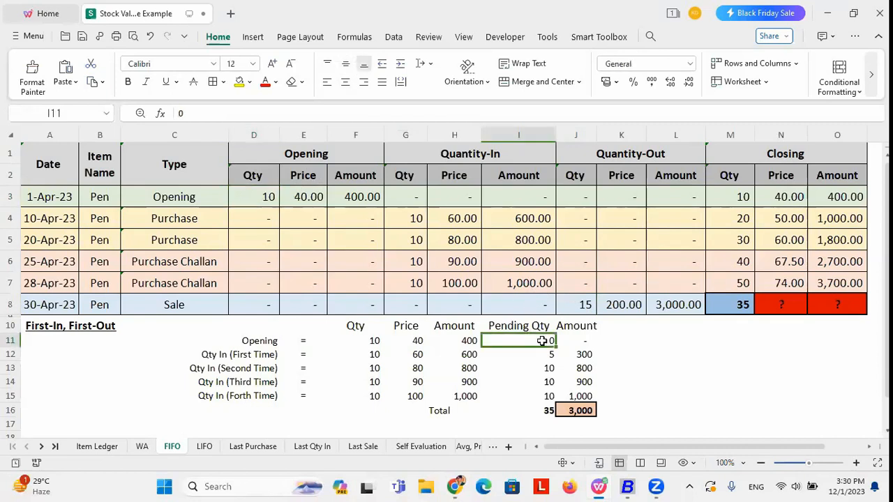
click(582, 342)
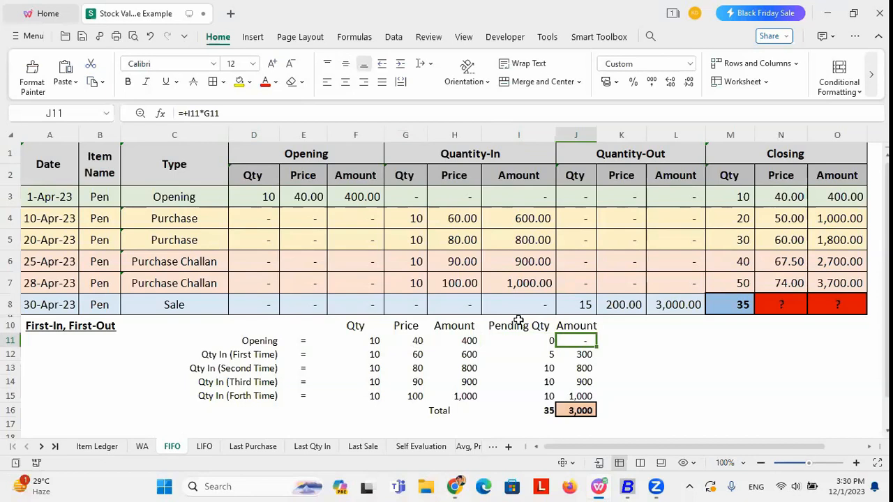
Trace the quantity sold to the 10-Apr-23 Purchase row's date and quantity, and check the Pending Qty for Qty In (First Time)
click(587, 305)
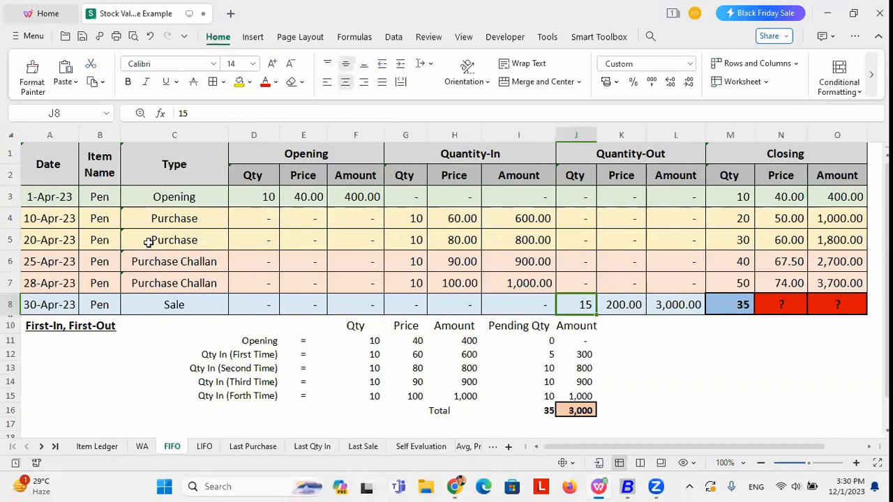
click(165, 224)
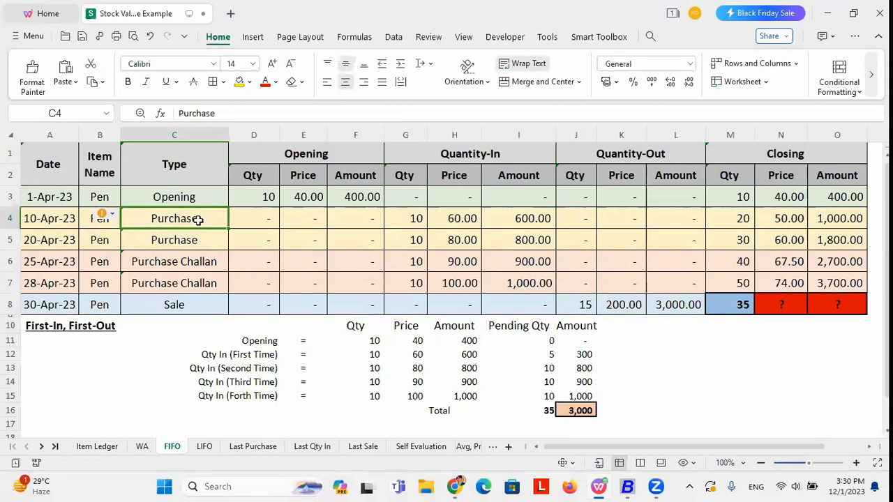
click(36, 220)
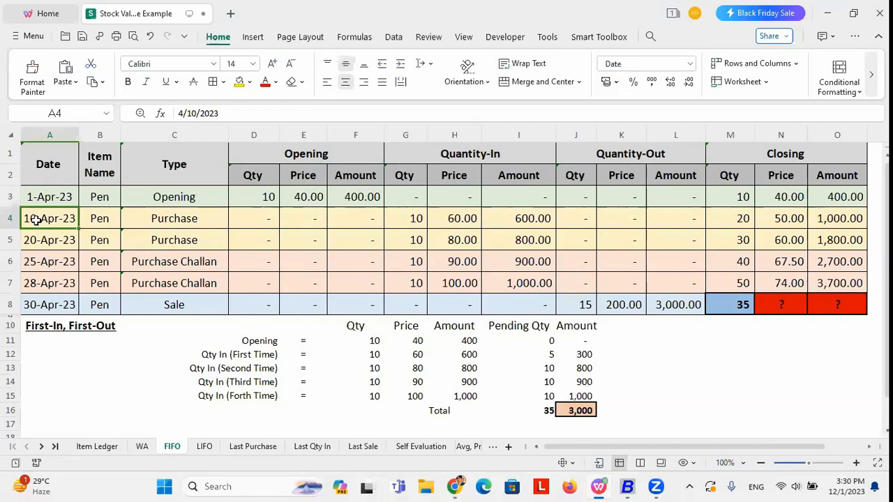
click(414, 219)
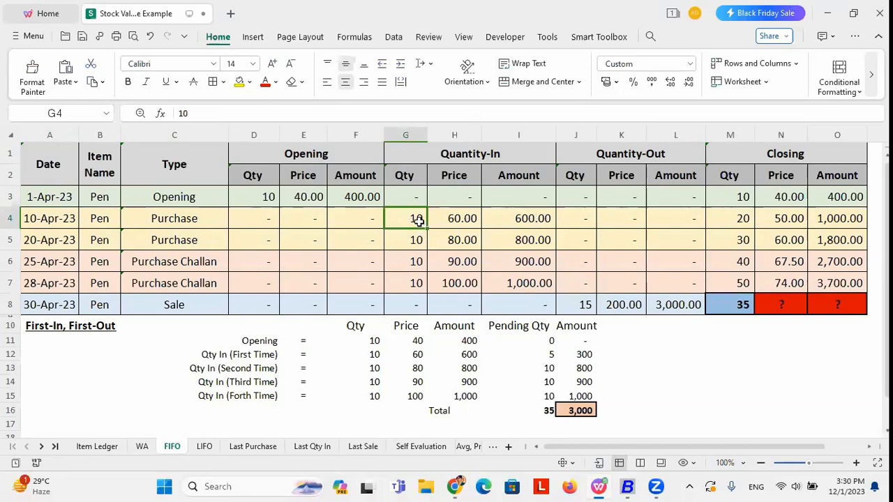
click(545, 354)
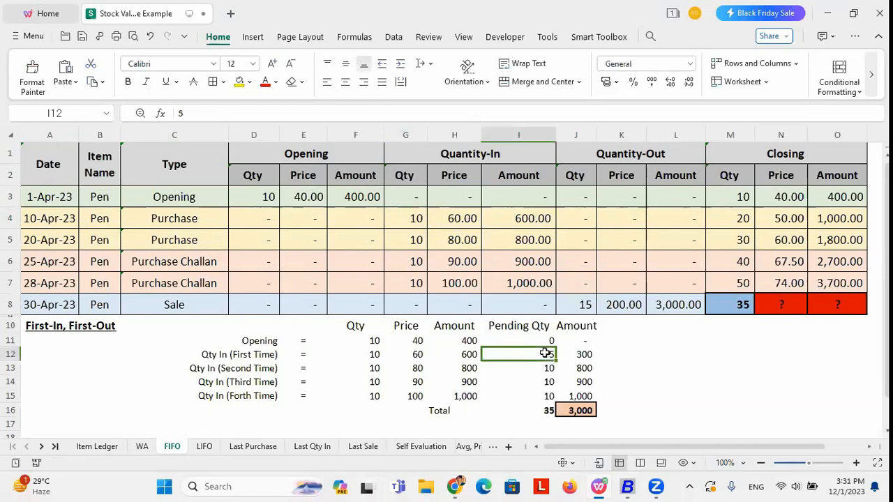
Check the quantity sold against the opening quantity and the 10-Apr-23 purchase's quantity and amount
click(582, 308)
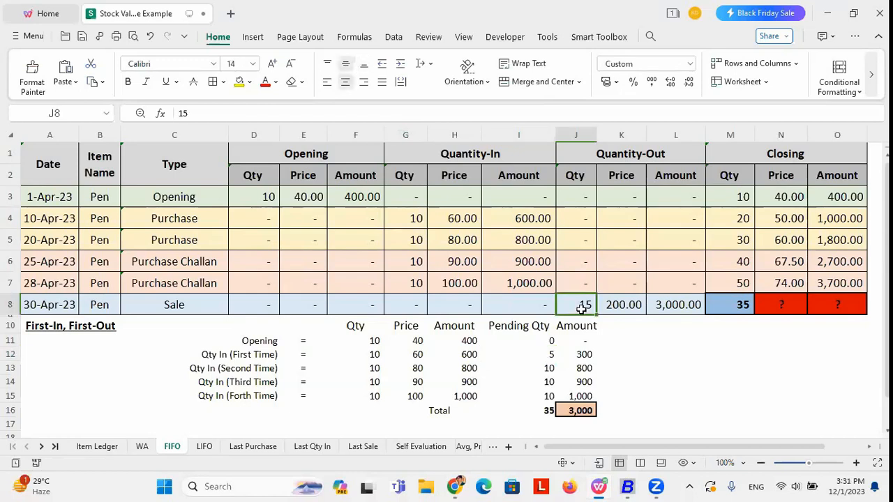
click(266, 197)
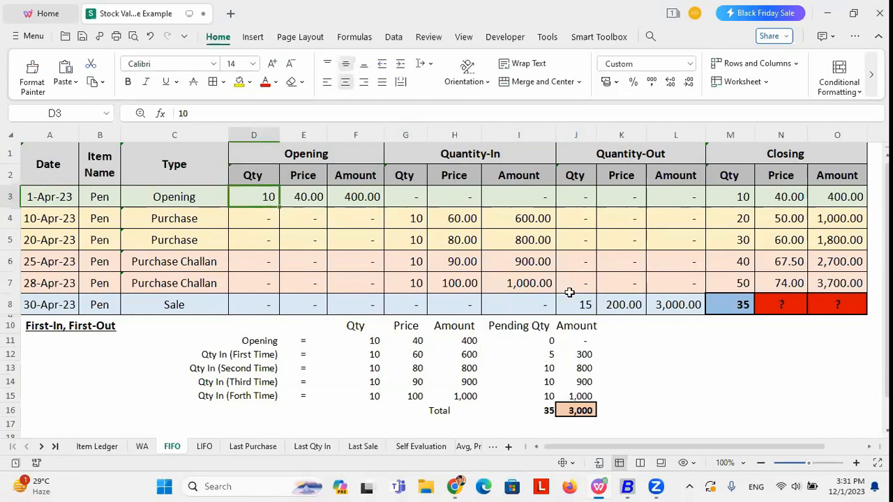
click(399, 220)
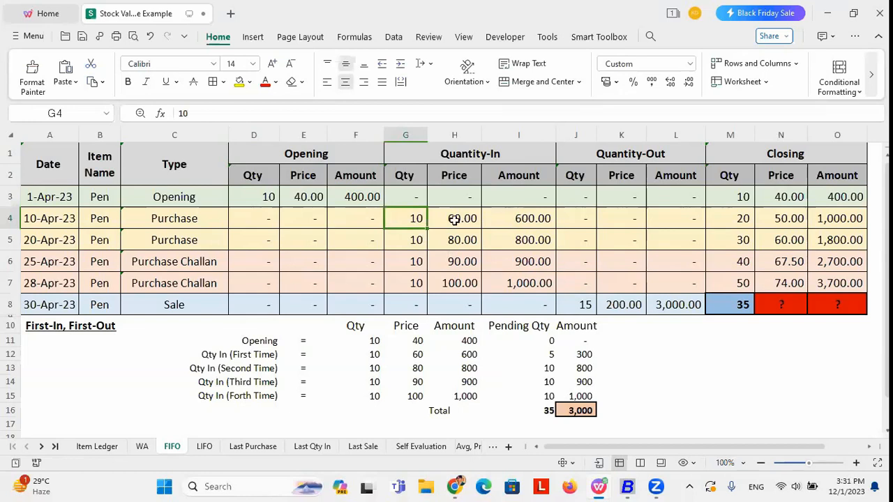
click(525, 221)
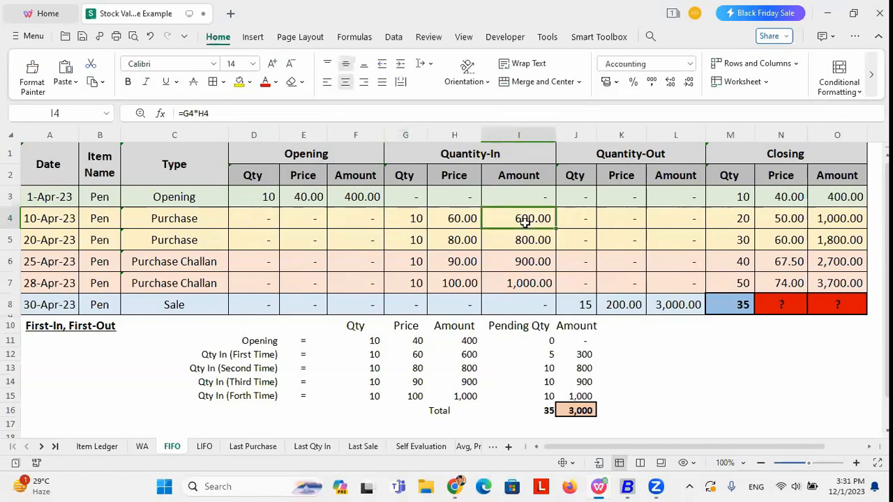
Examine the Qty In (First Time) row's quantity, purchase amount, Pending Qty and pending Amount formulas in C12:J12
click(375, 353)
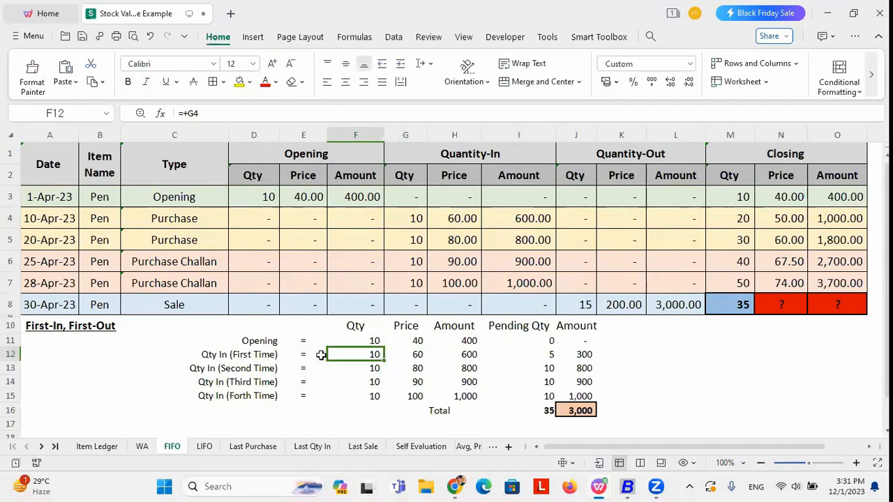
drag(242, 355, 477, 356)
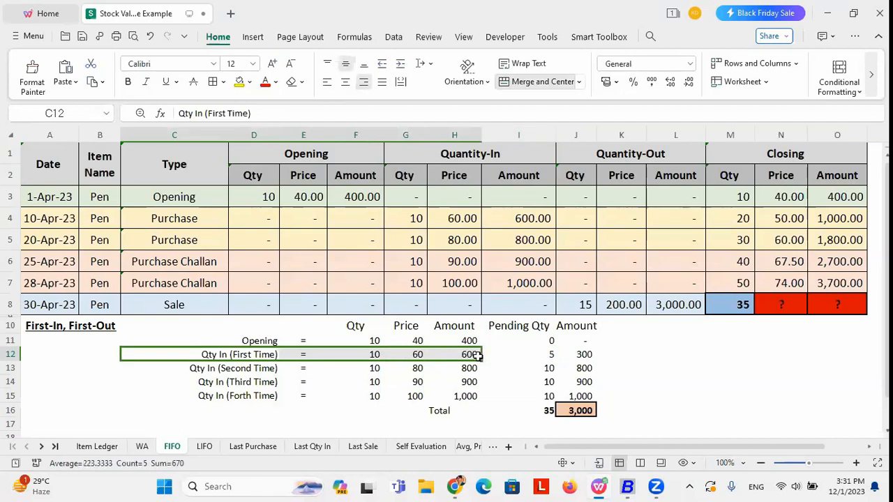
click(543, 355)
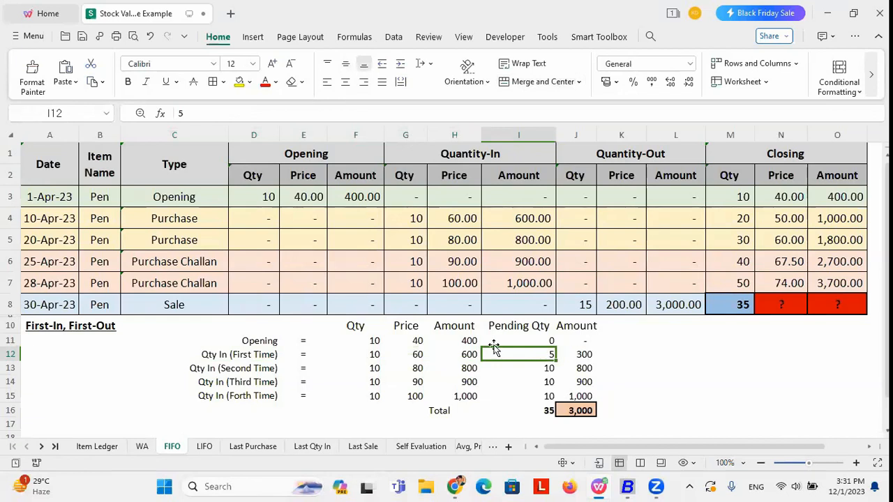
click(374, 355)
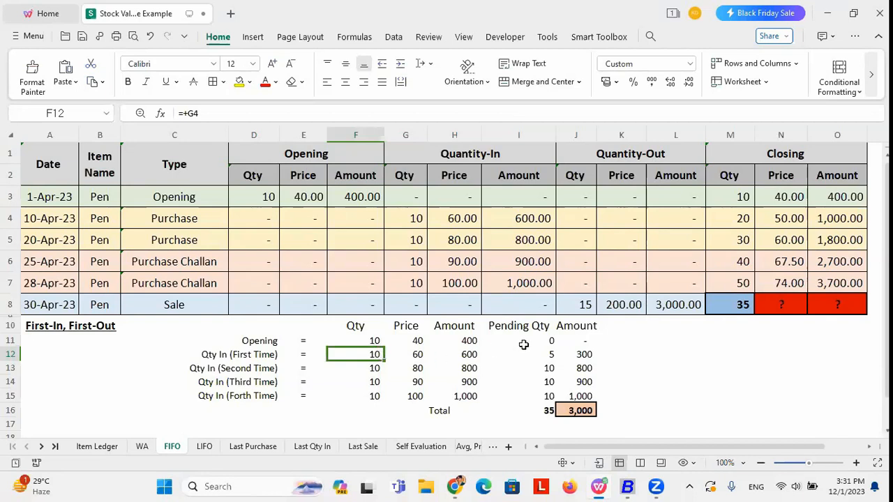
click(583, 354)
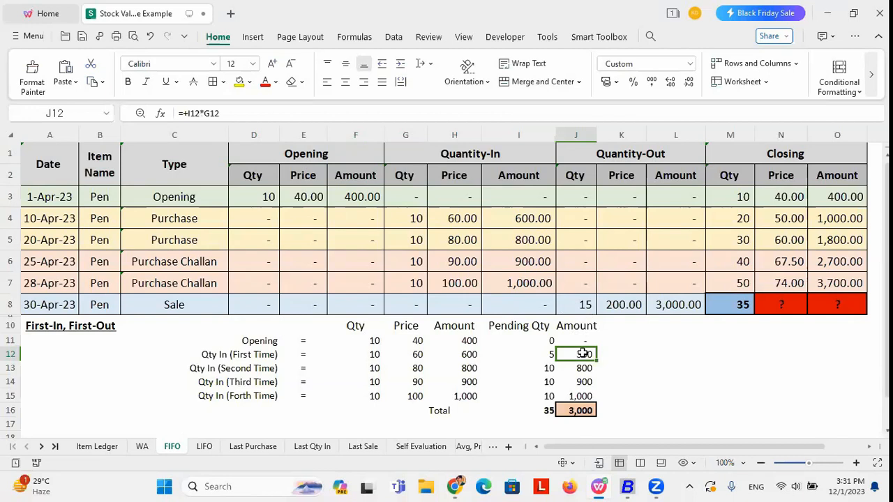
click(470, 355)
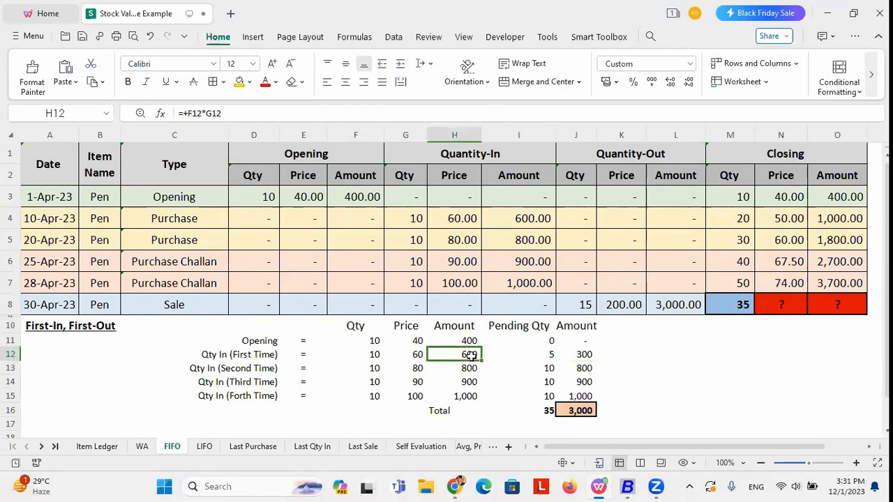
click(371, 354)
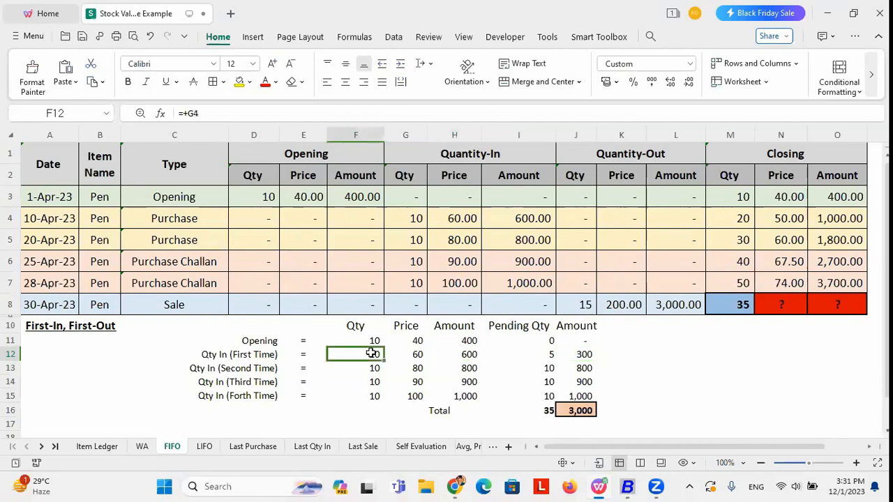
click(592, 355)
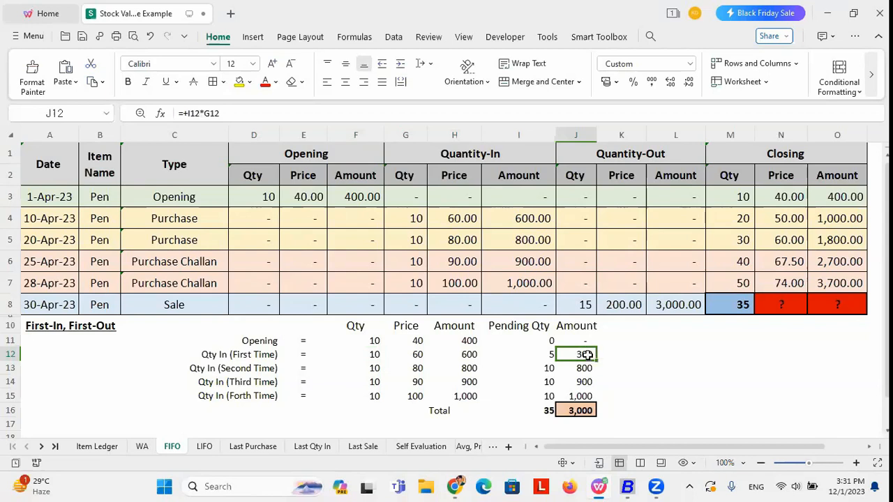
Review the quantity sold alongside the Quantity-In amounts of the four purchase entries and the 10-Apr-23 purchase quantity
click(589, 307)
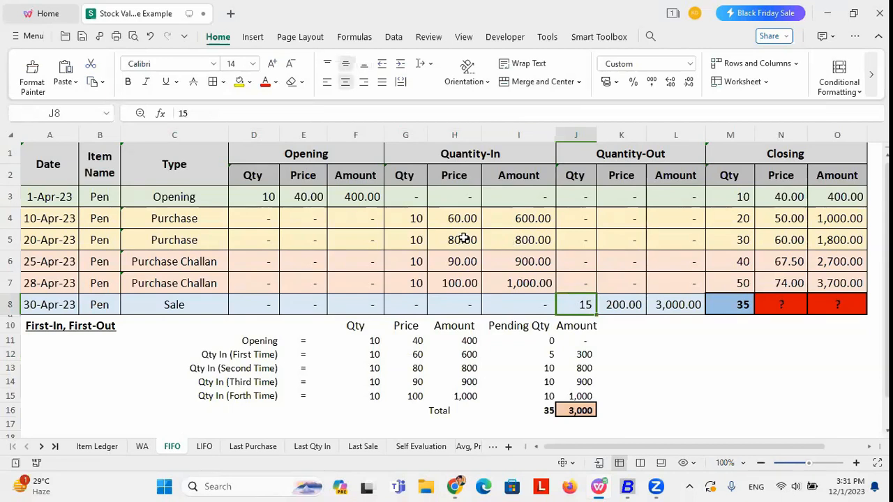
click(513, 238)
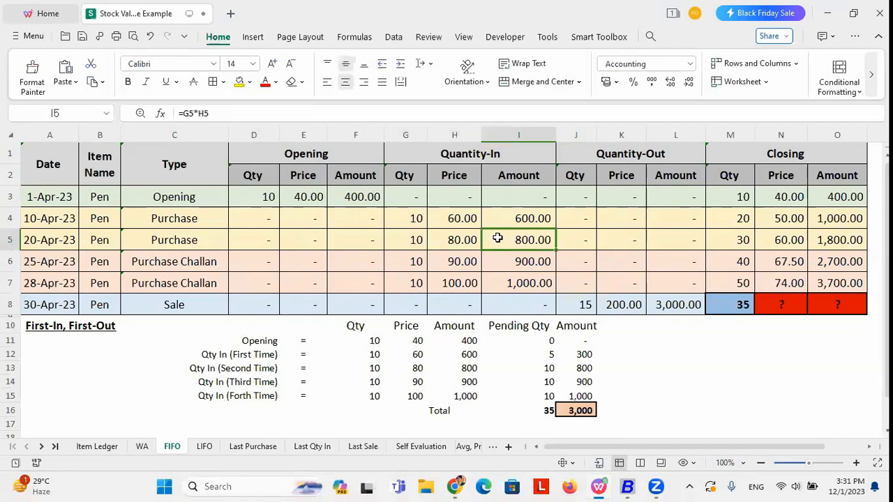
click(510, 262)
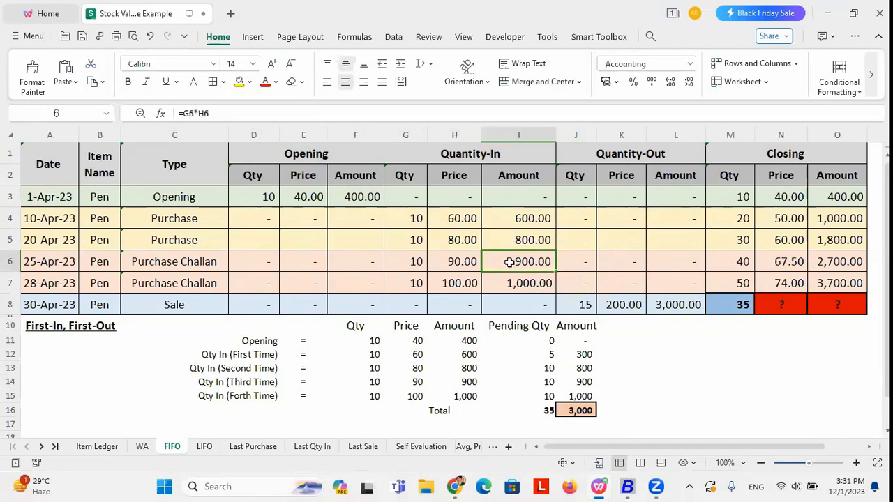
click(528, 282)
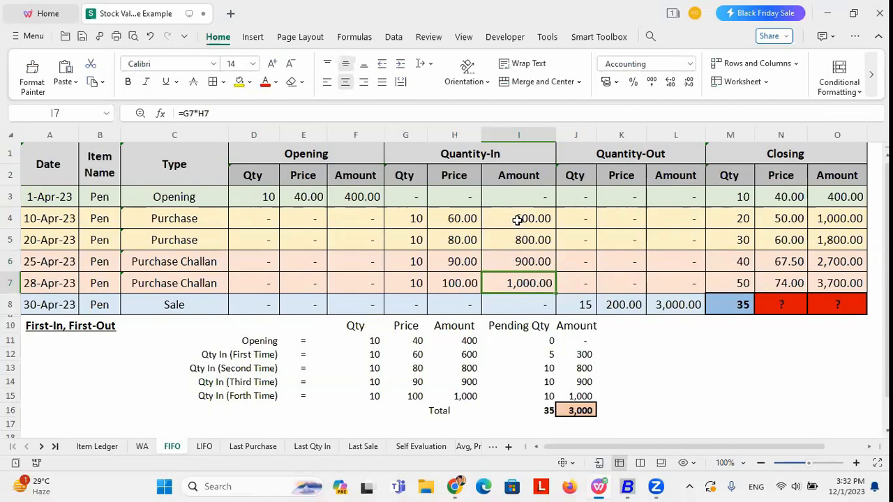
click(516, 219)
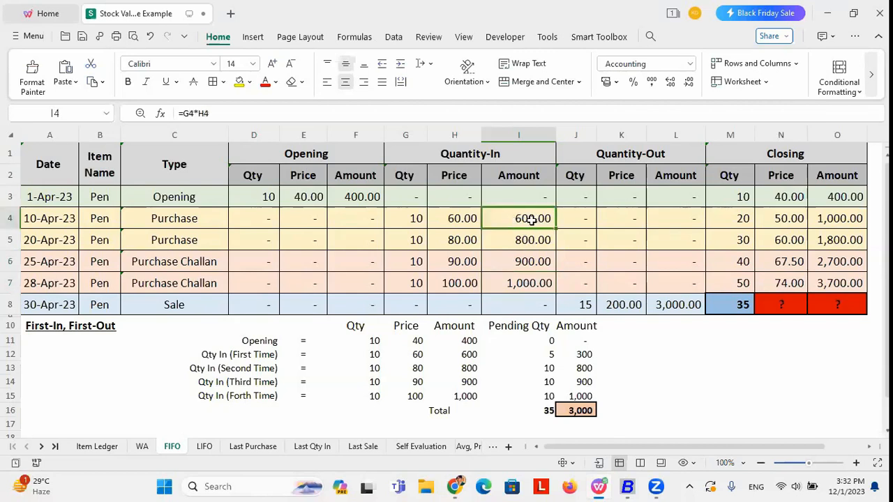
click(411, 219)
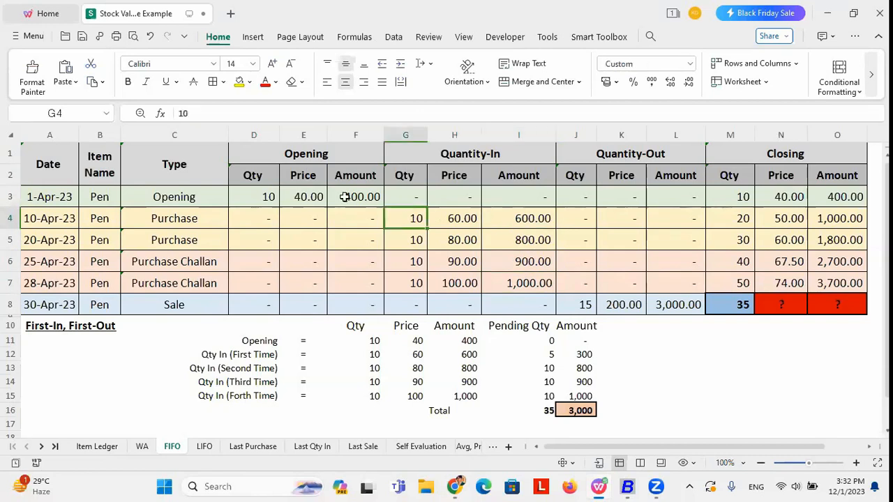
Review the opening entry and 10-Apr-23 purchase amount, the Qty In (First Time) pending Amount, and the last three Quantity-In amounts
drag(269, 197, 352, 197)
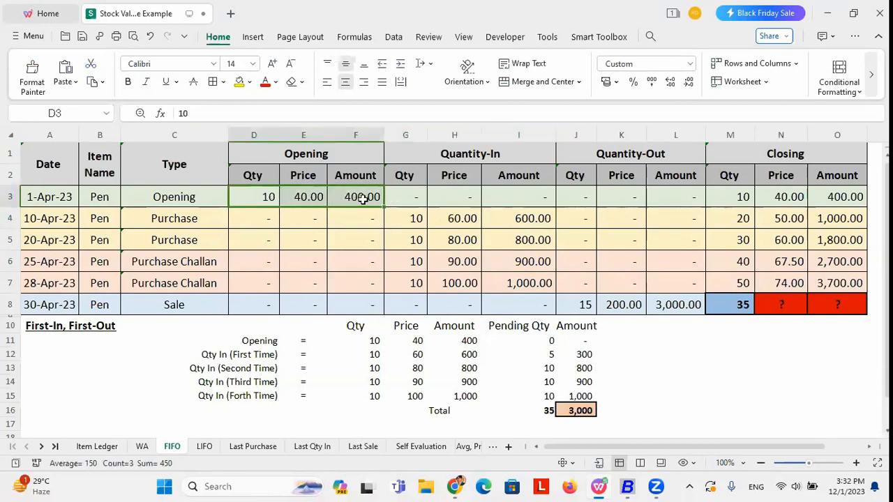
click(357, 197)
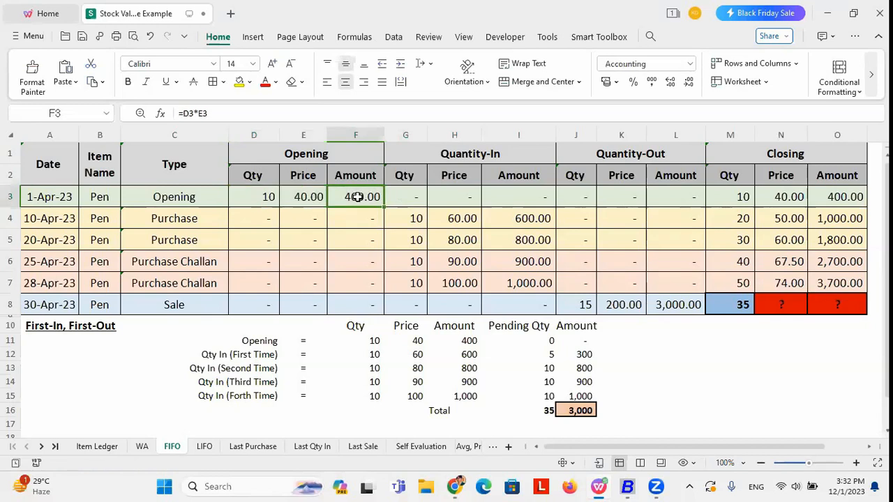
click(533, 221)
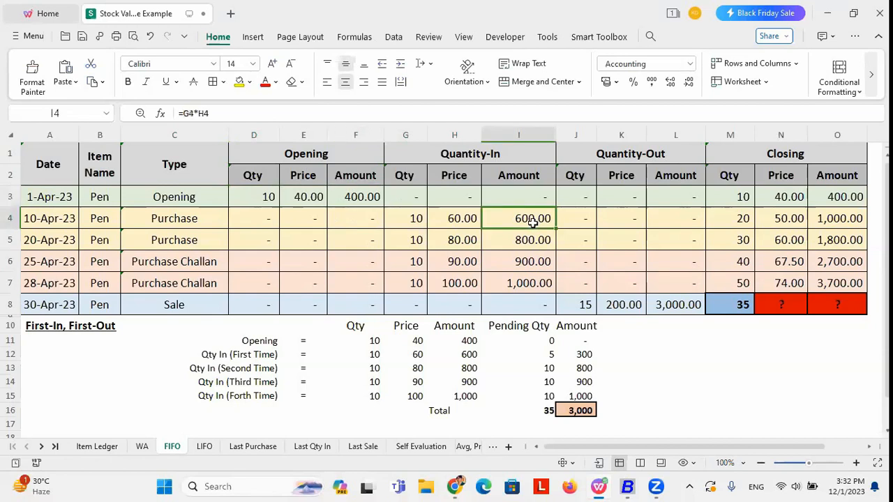
click(581, 354)
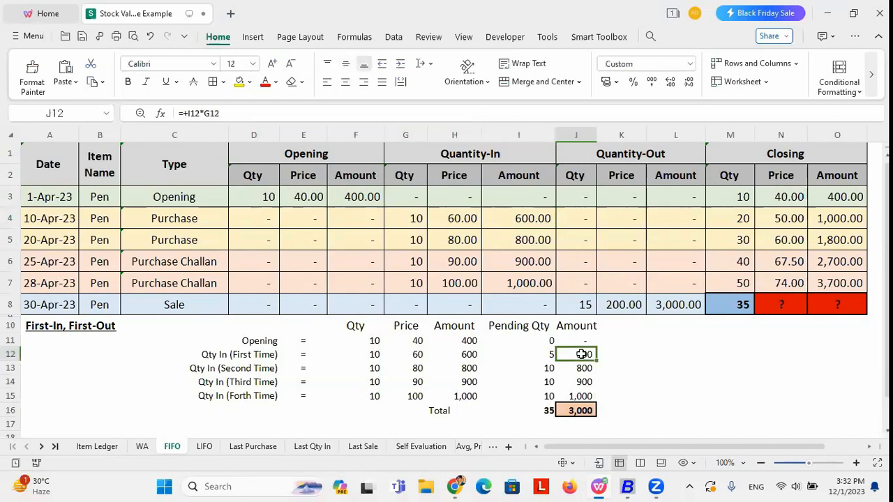
drag(524, 239, 528, 278)
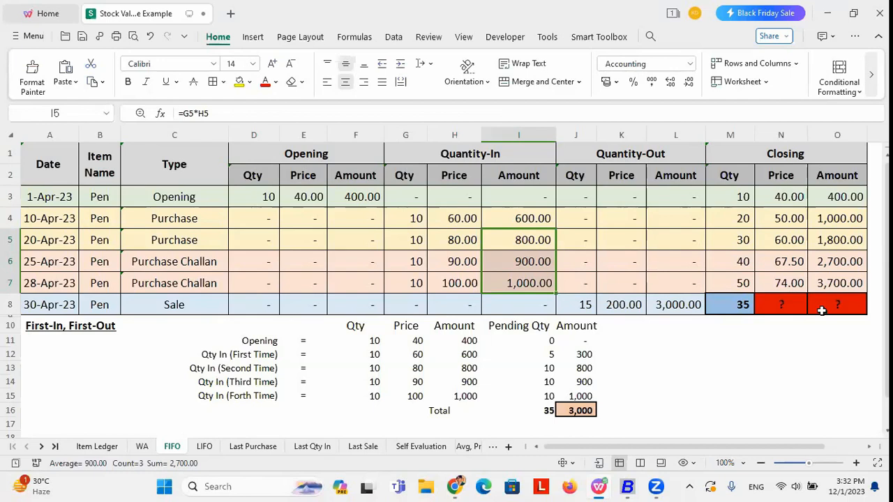
Trace how the closing quantity in M3:M8 builds up from the opening quantity and each Quantity-In entry
click(731, 305)
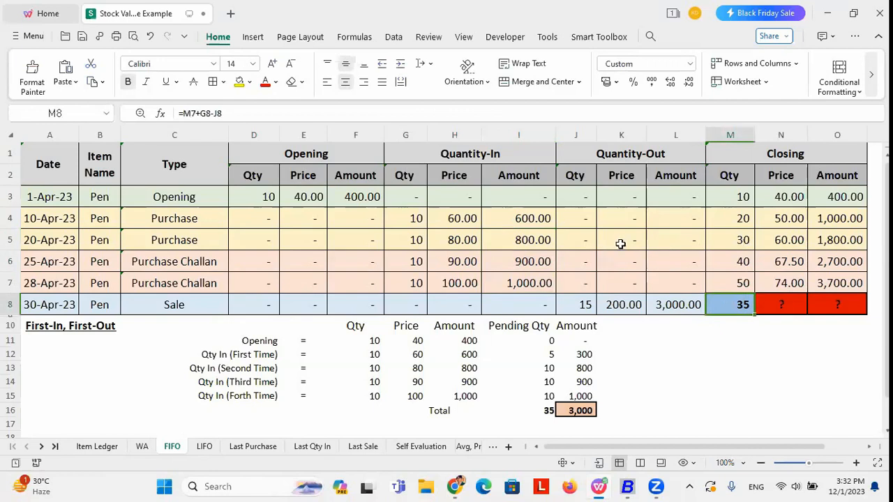
click(254, 202)
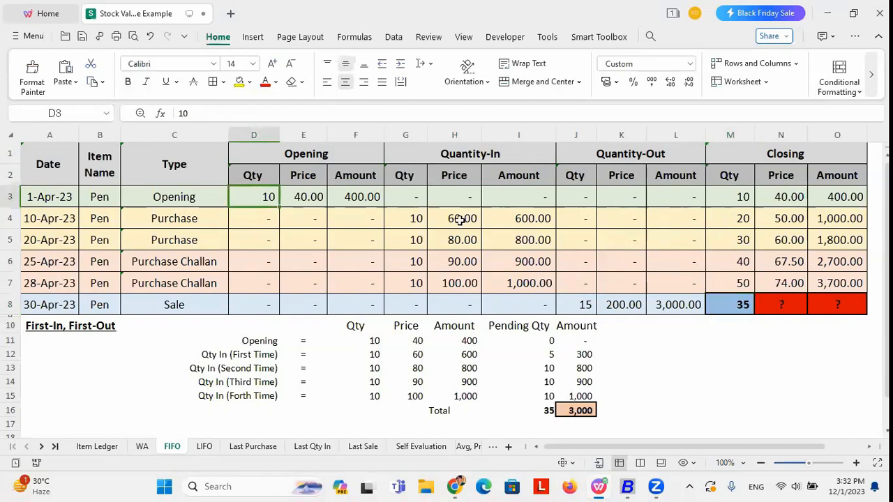
click(738, 219)
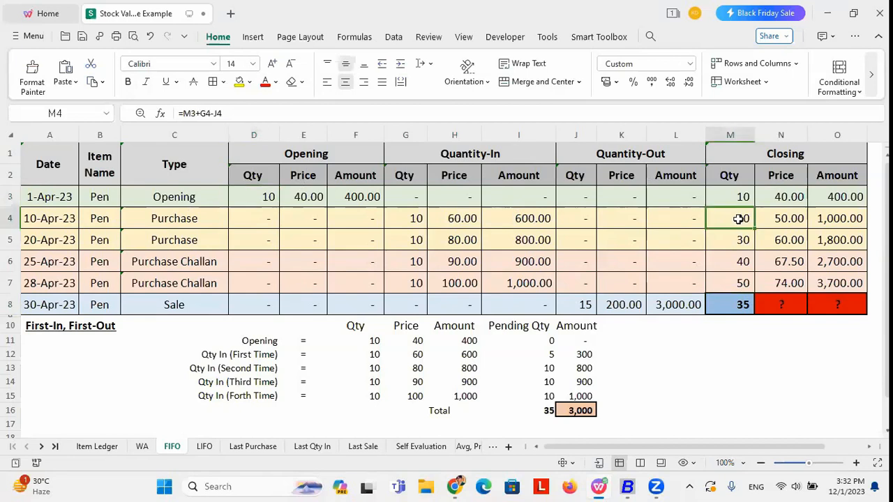
click(739, 195)
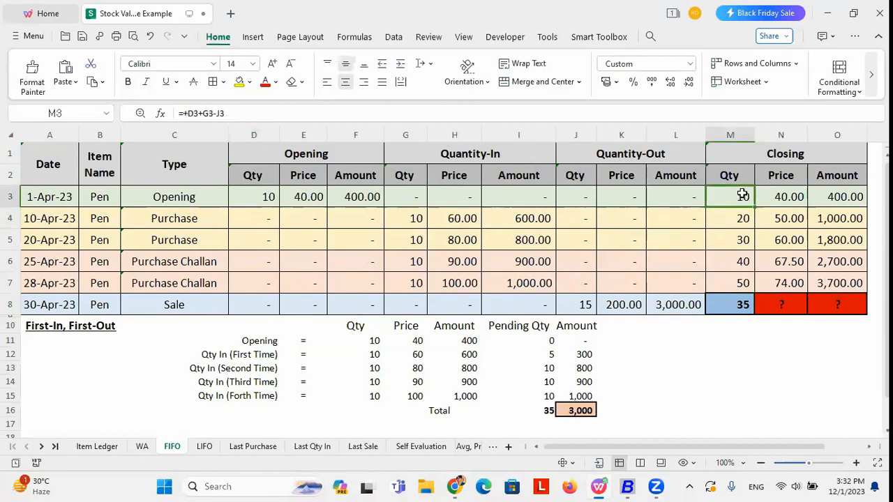
click(411, 219)
click(739, 220)
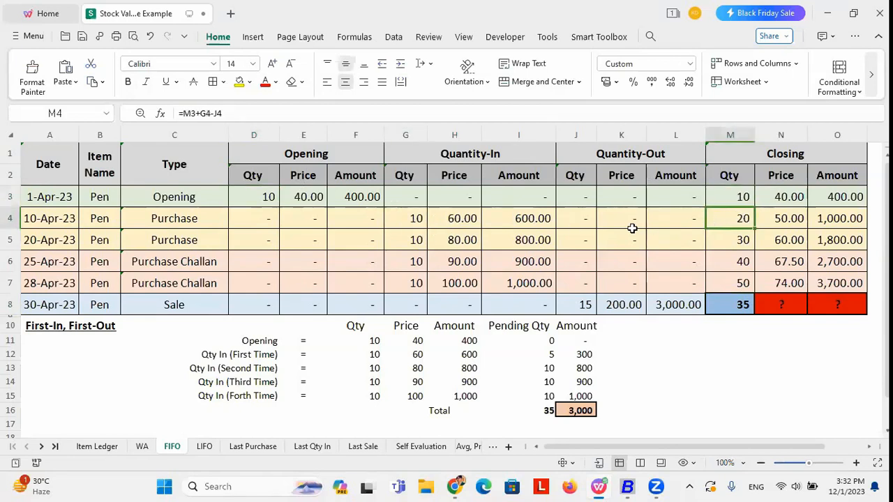
click(416, 240)
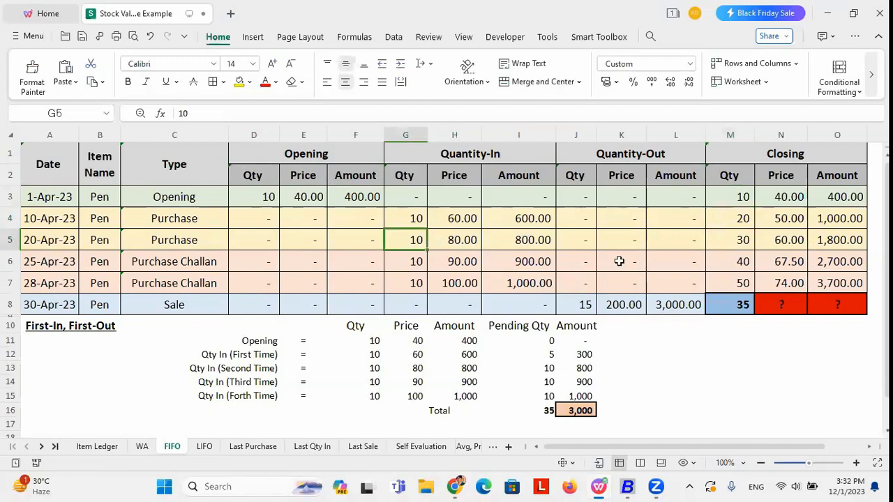
click(741, 240)
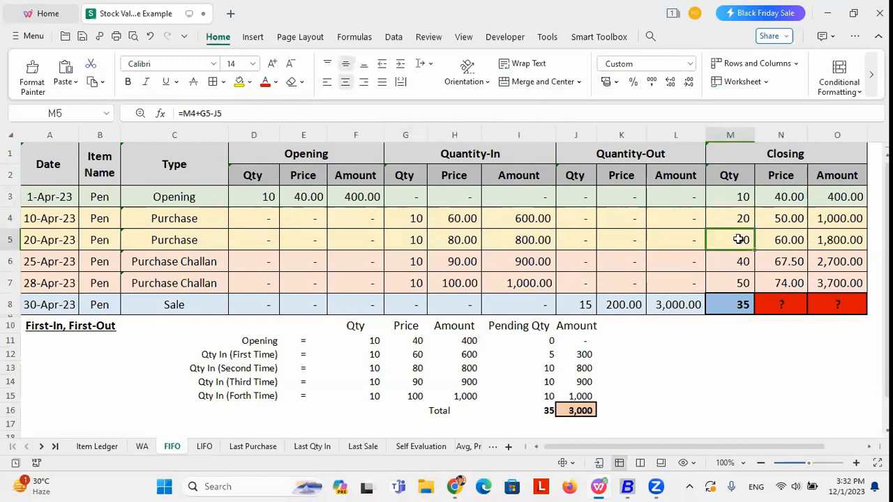
click(415, 265)
click(742, 262)
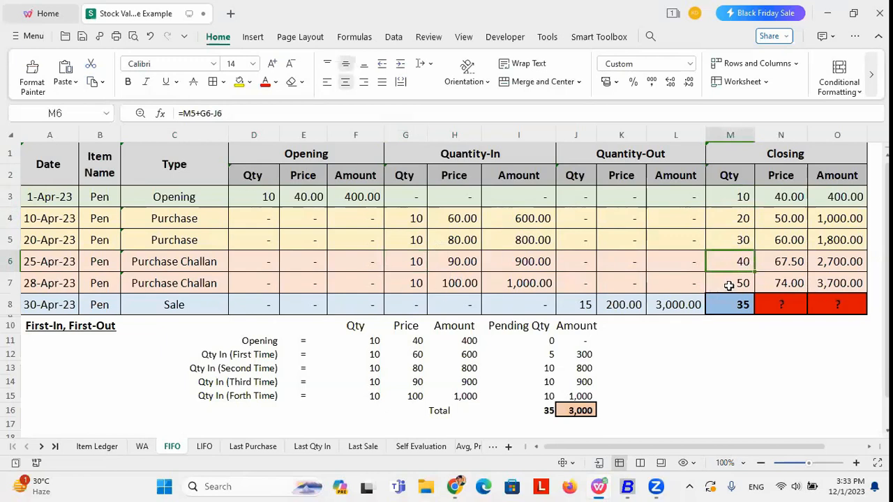
click(728, 285)
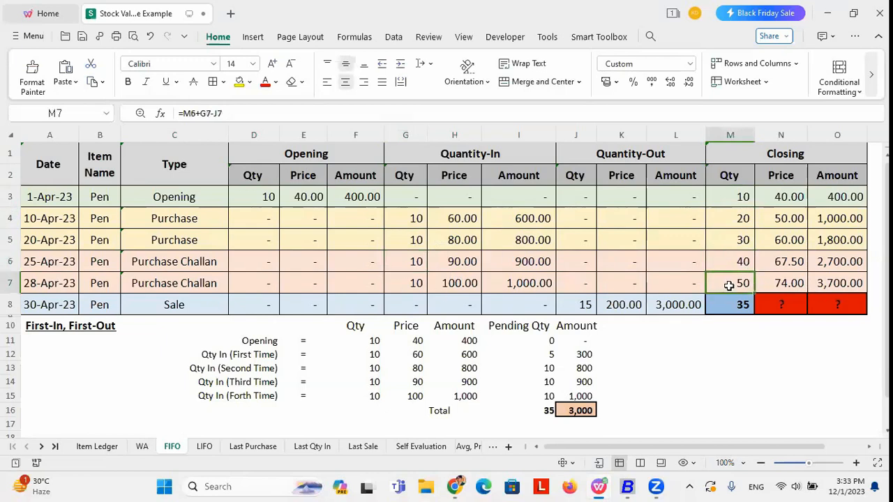
Compare the sale row's quantity sold and closing quantity with the Pending Qty entries in I12:I15
click(579, 307)
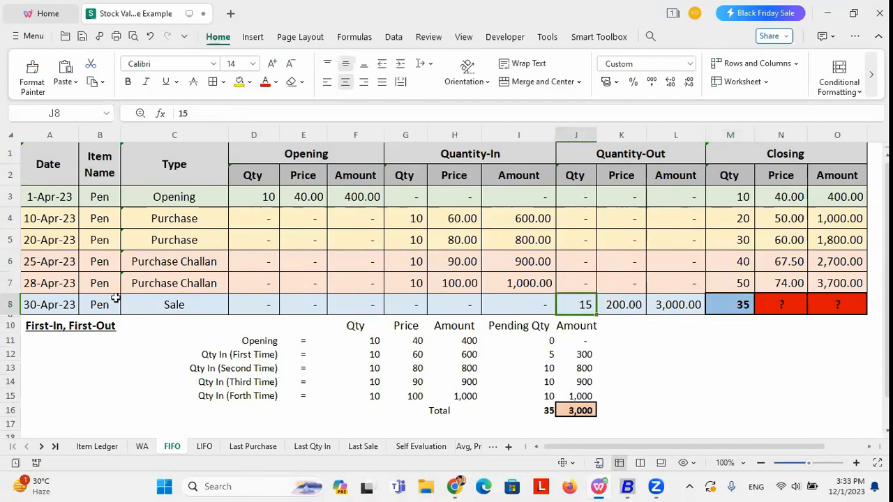
click(745, 311)
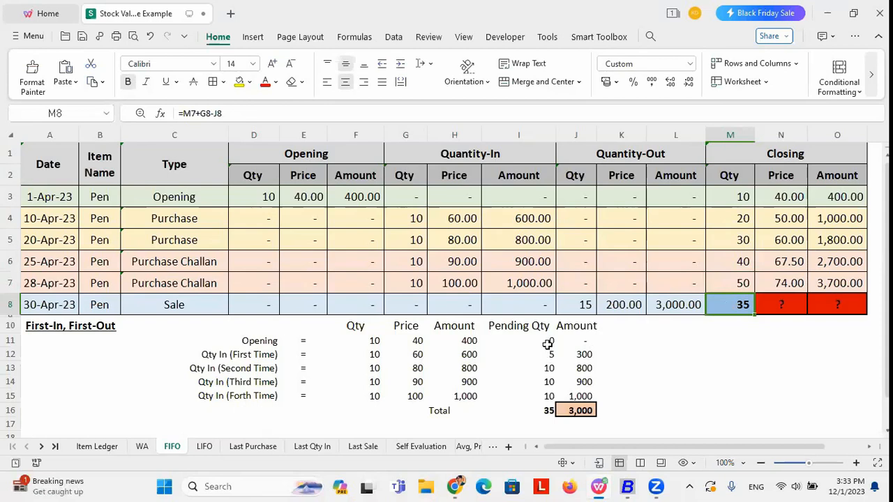
drag(549, 353, 546, 397)
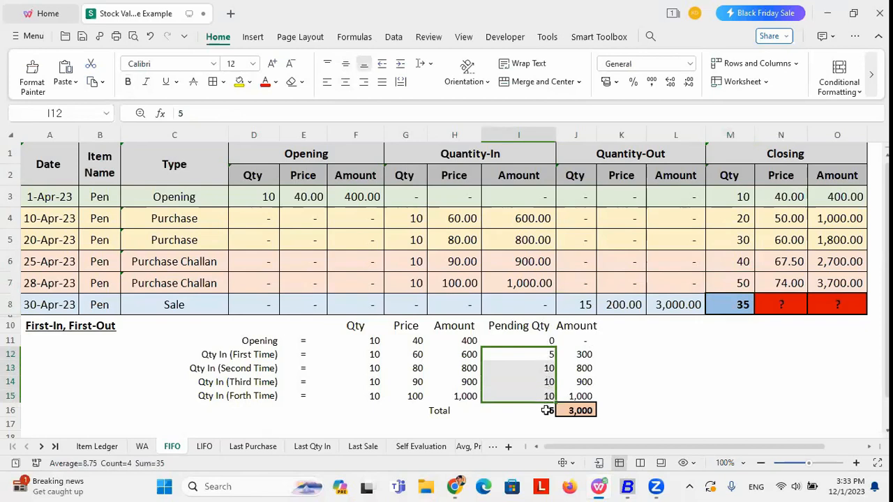
Check the Qty In (First Time) price and Pending Qty, and the pending Amount formulas in J12:J14
click(388, 355)
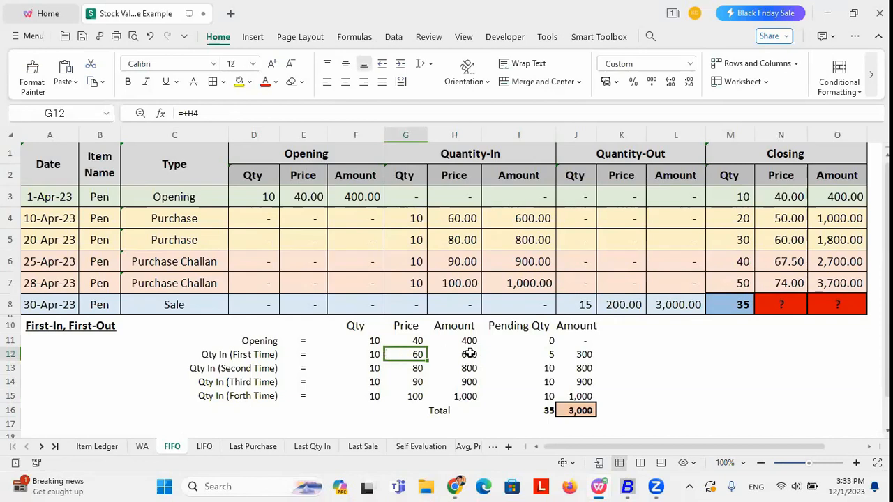
click(552, 355)
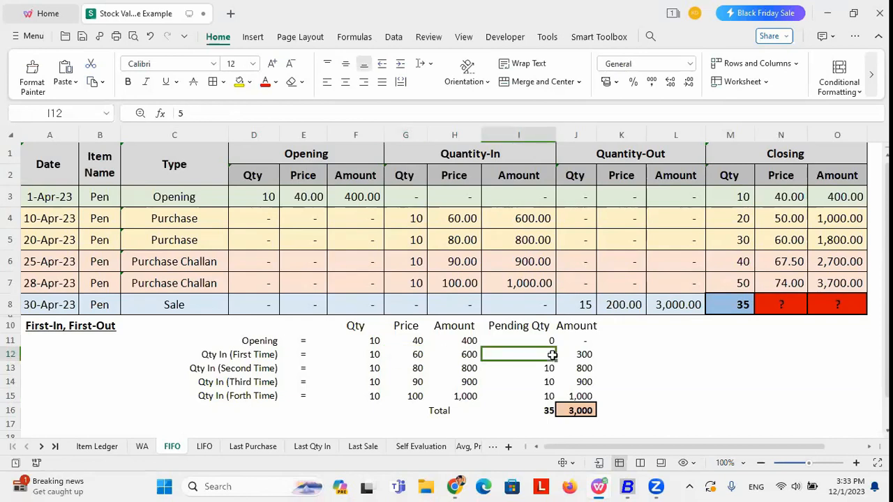
click(583, 355)
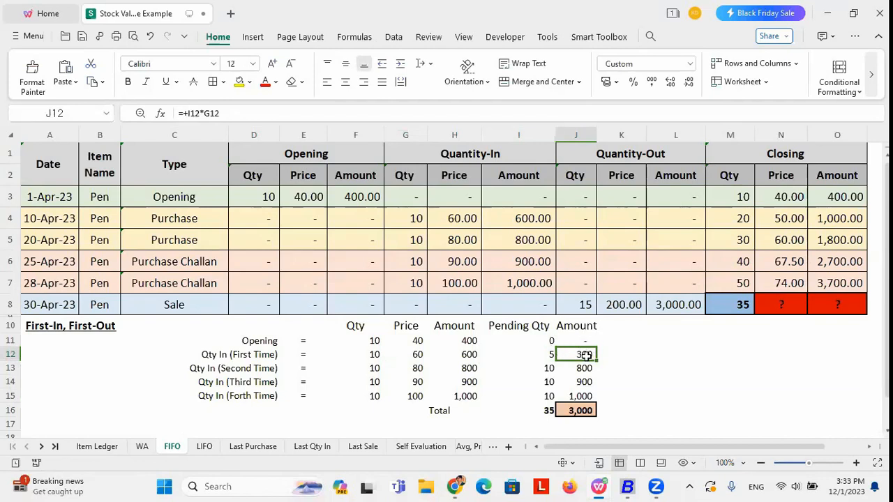
click(583, 368)
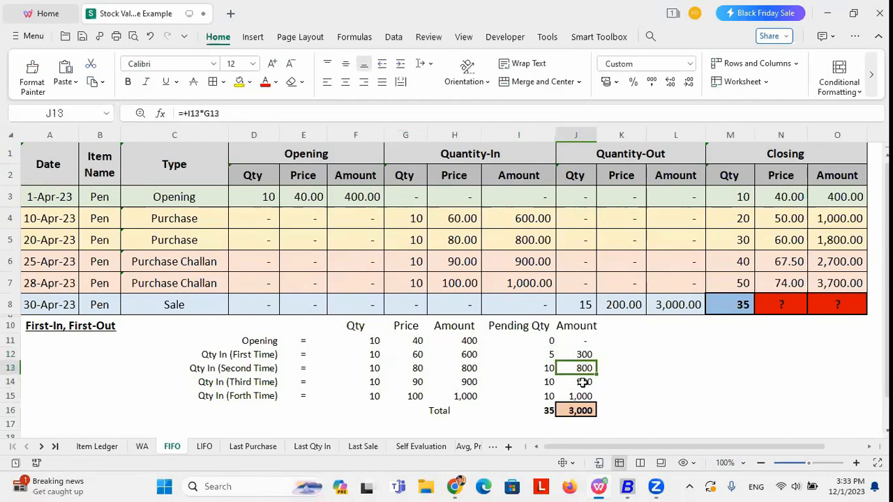
click(583, 381)
Match the Quantity-In amounts of the 20, 25 and 28-Apr-23 entries against the pending Amounts in J12:J15
click(528, 240)
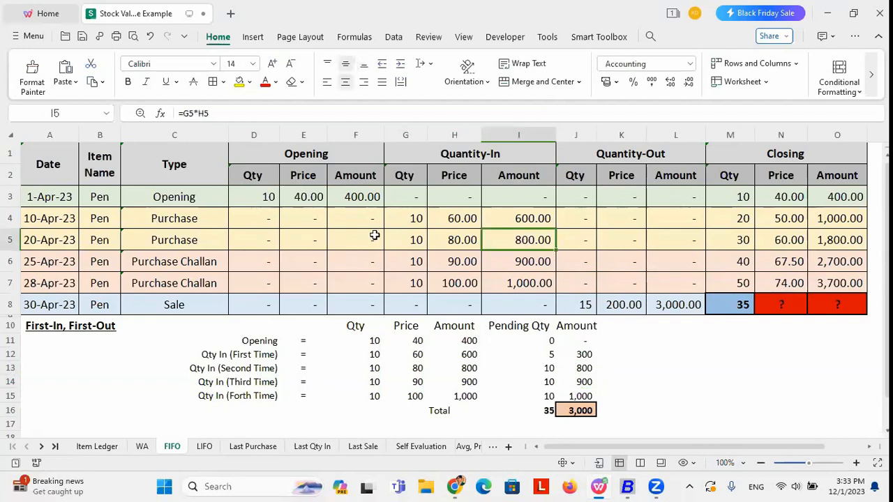
click(528, 264)
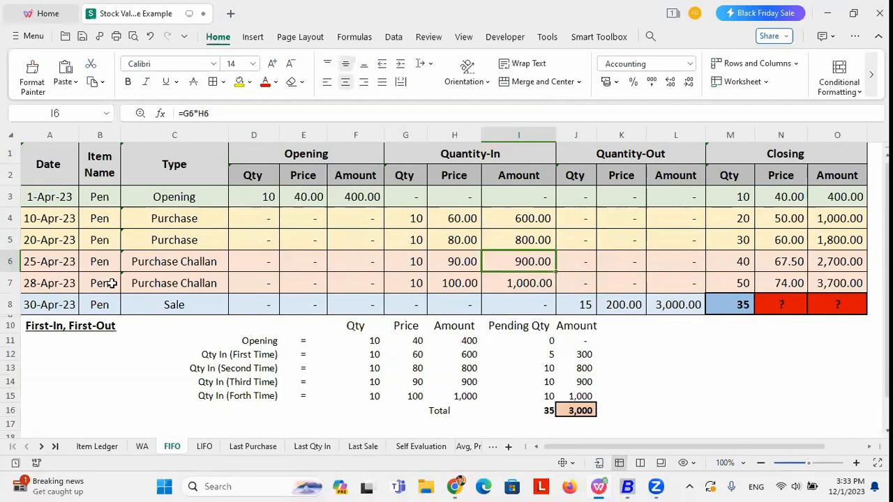
click(512, 283)
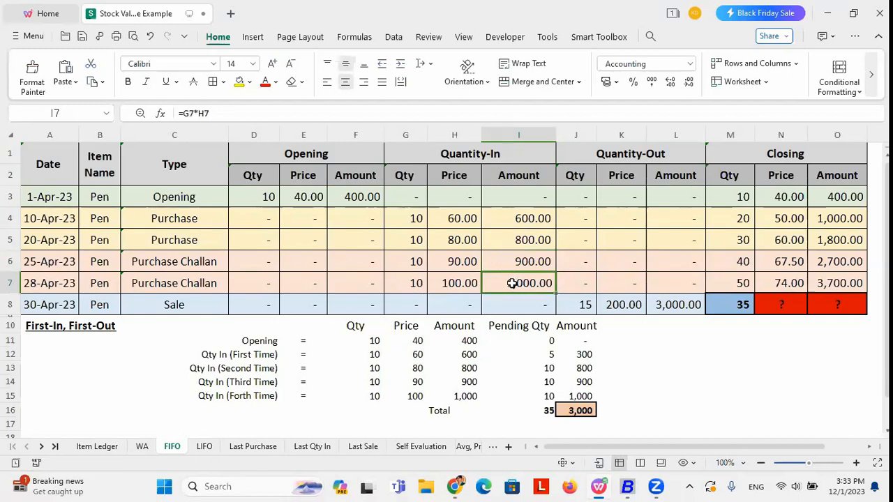
click(577, 353)
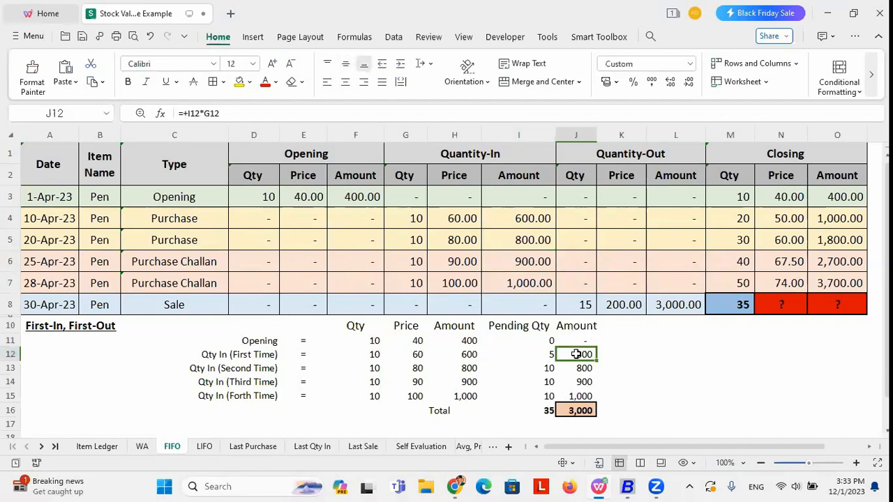
click(581, 366)
click(579, 382)
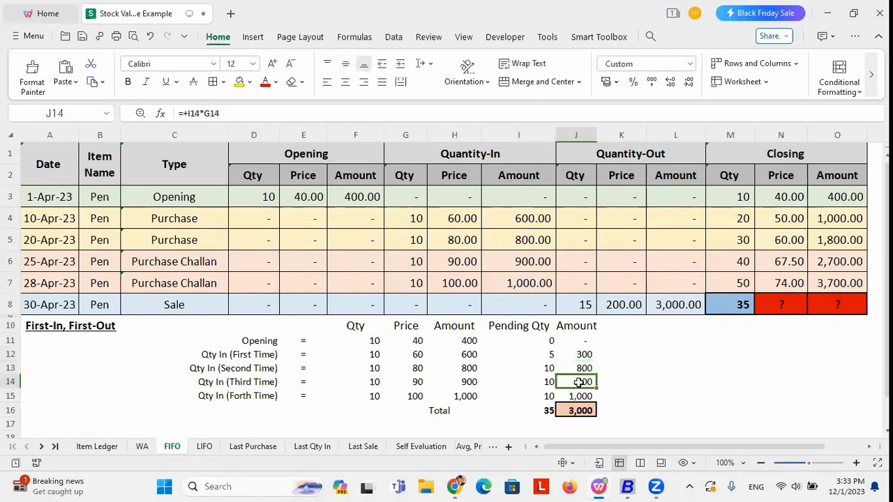
click(578, 395)
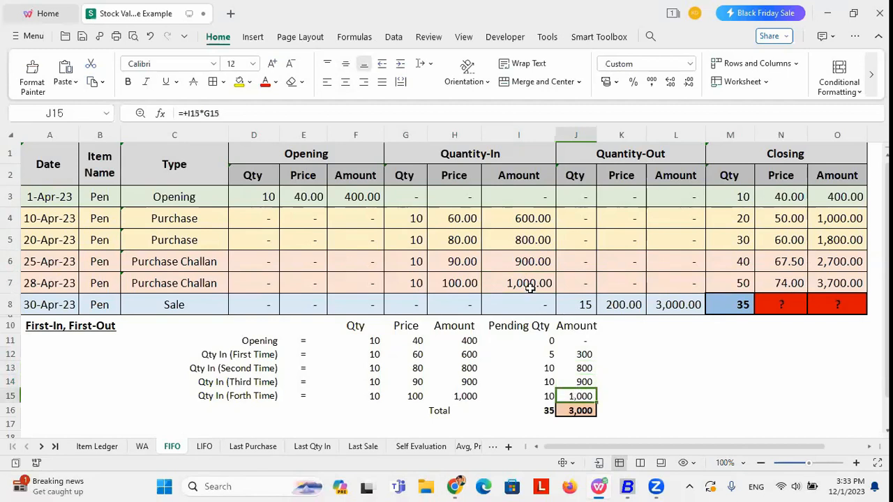
click(530, 286)
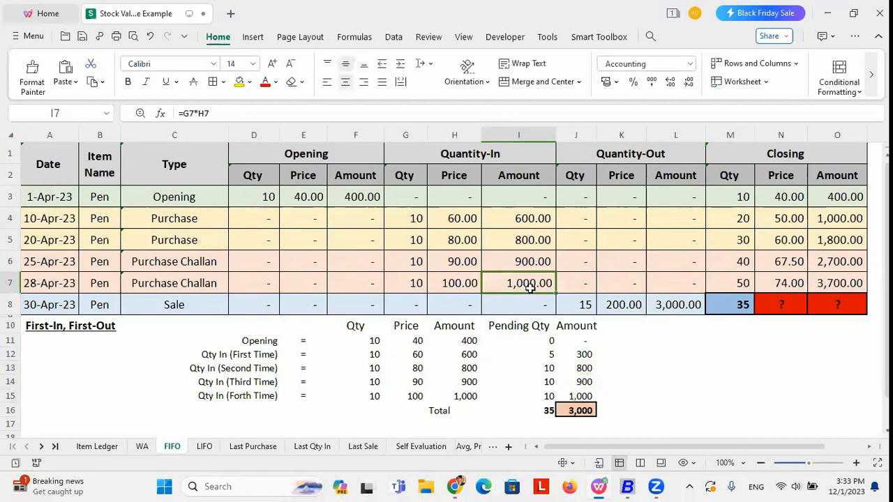
Check the FIFO total pending Amount and enter 3000 as the closing amount of the 30-Apr-23 Sale row
click(585, 411)
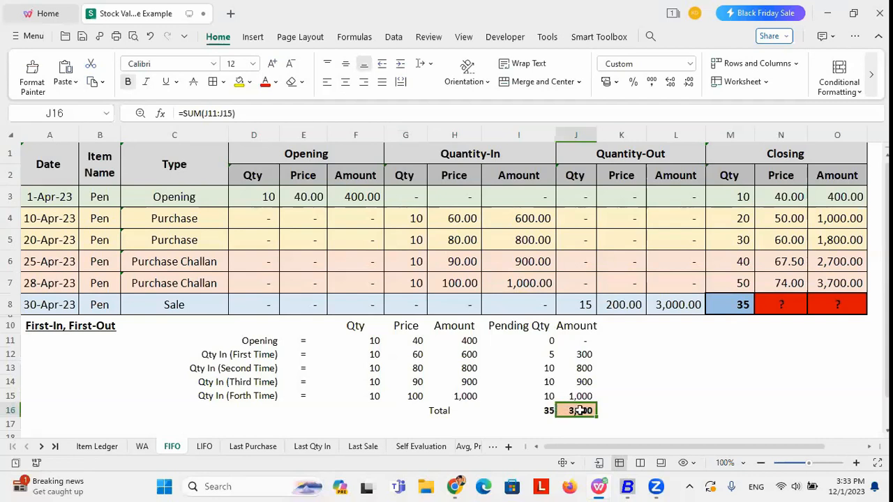
click(790, 308)
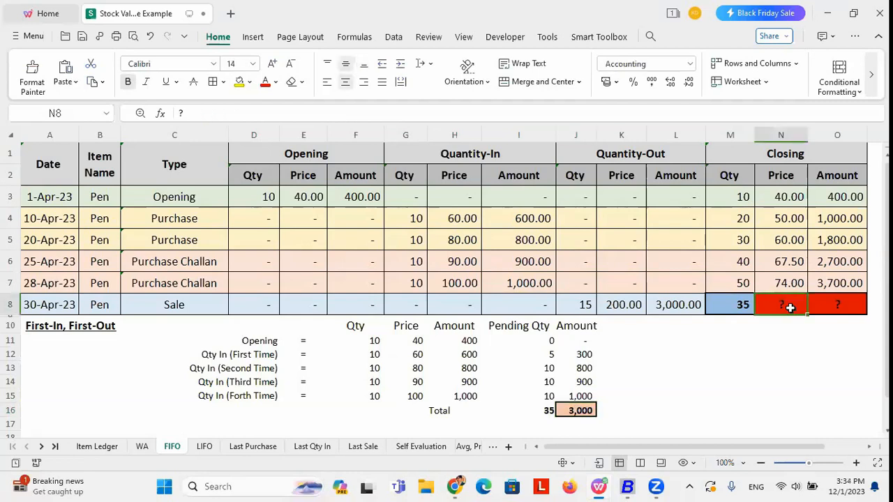
click(828, 307)
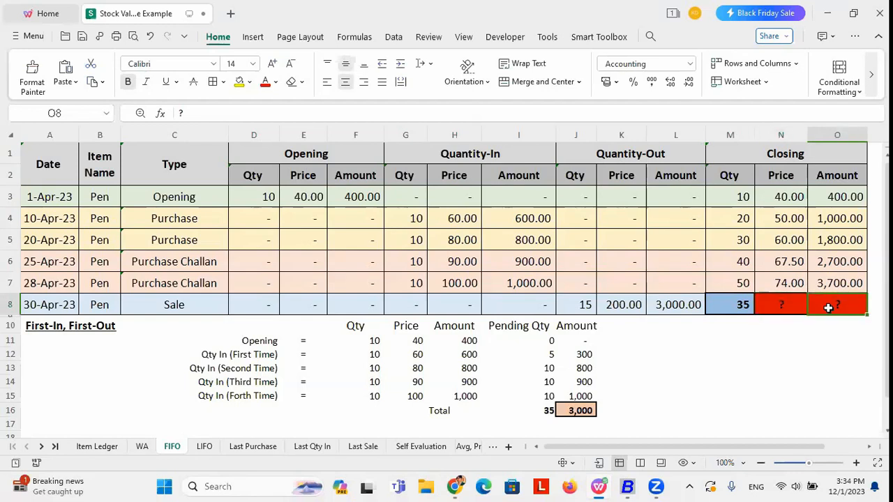
text(3000)
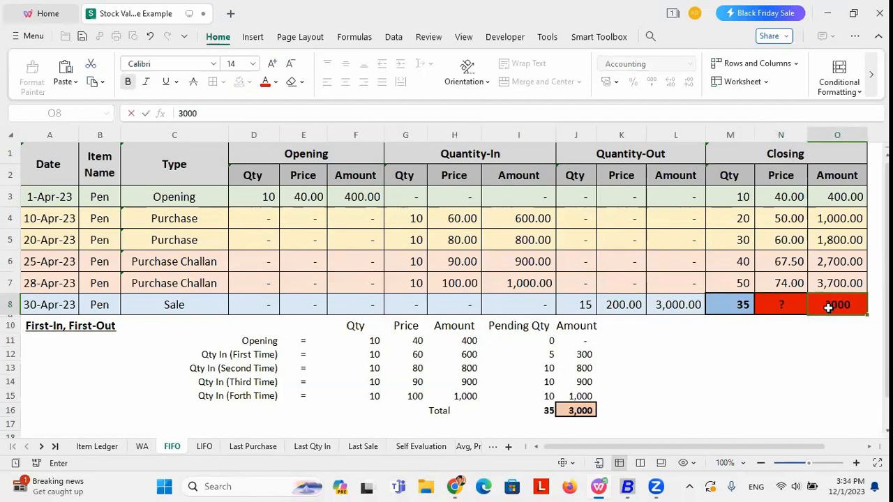
key(Return)
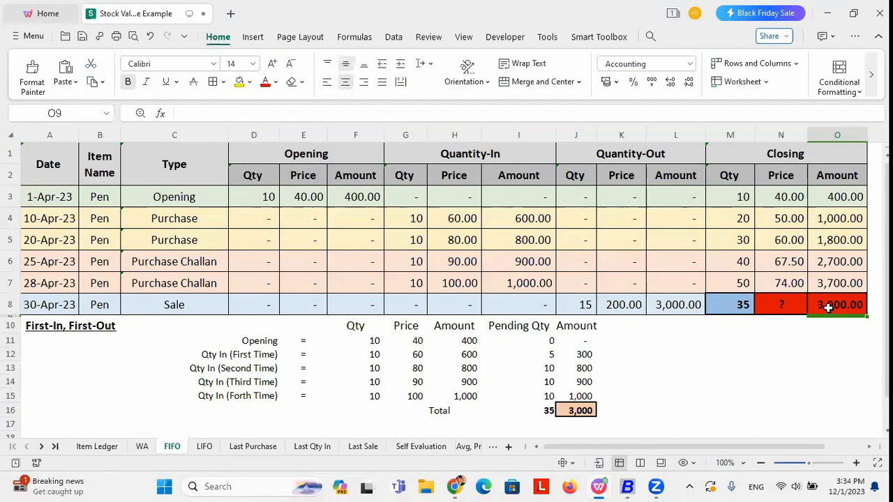
Enter 85.71 as the closing price of the 30-Apr-23 Sale row
click(789, 306)
text(85.71)
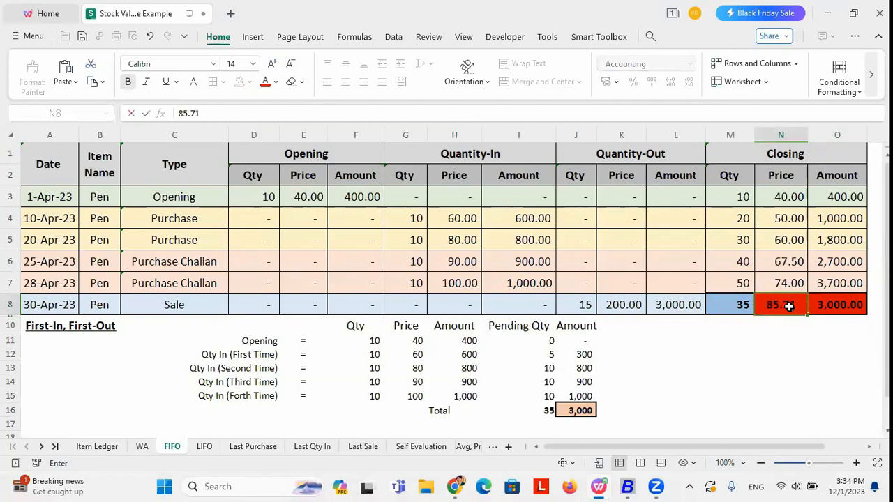
click(756, 337)
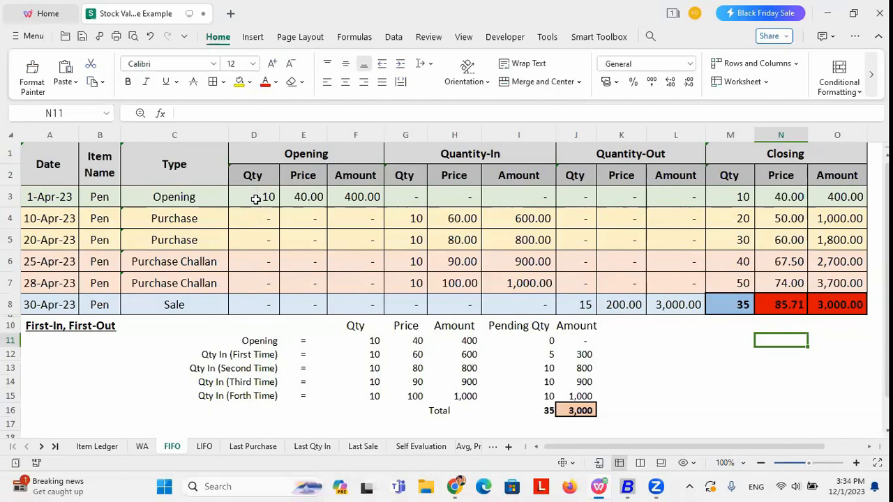
Compare the Sale row's quantity out with the 10-Apr-23 purchase, and check the Qty In (First Time) pending quantity and amount
click(586, 311)
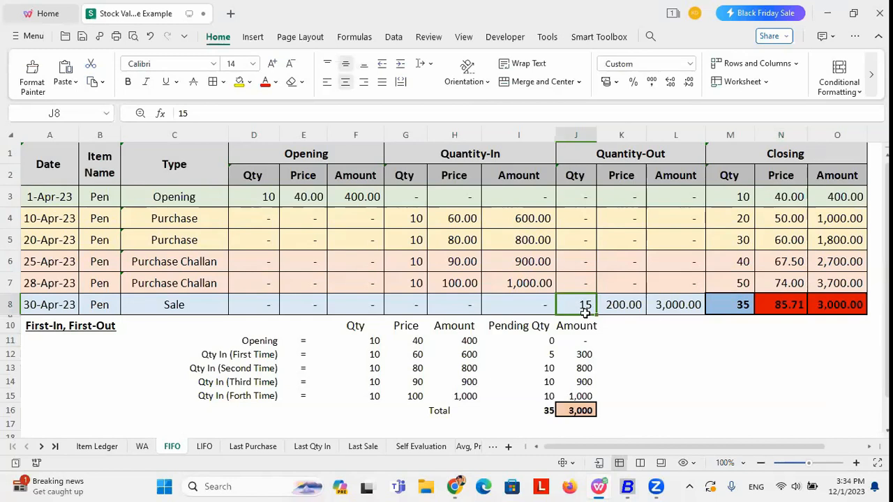
click(203, 218)
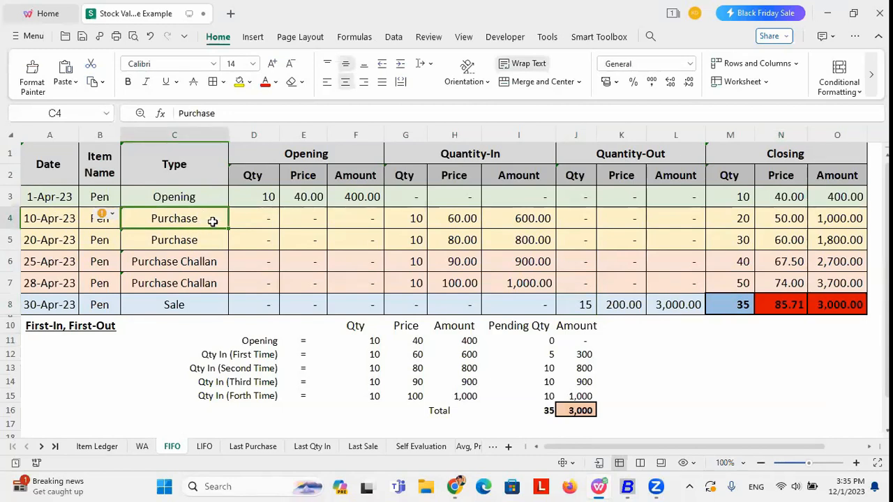
click(419, 219)
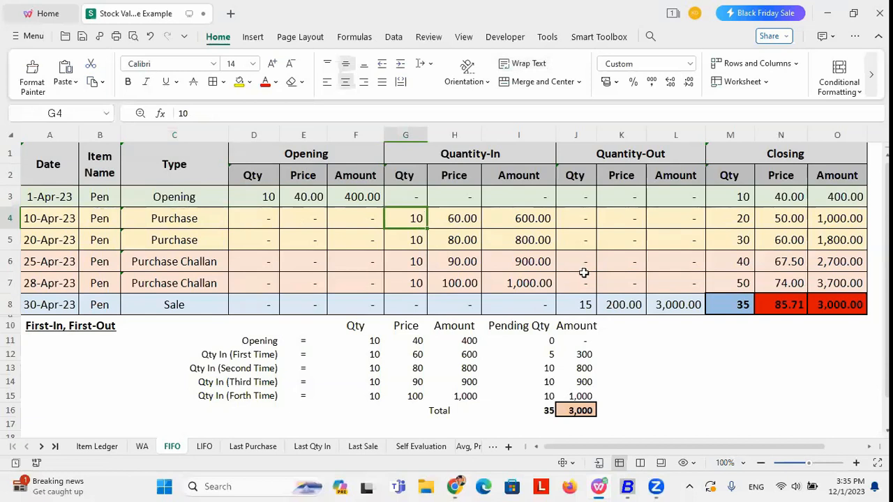
click(586, 305)
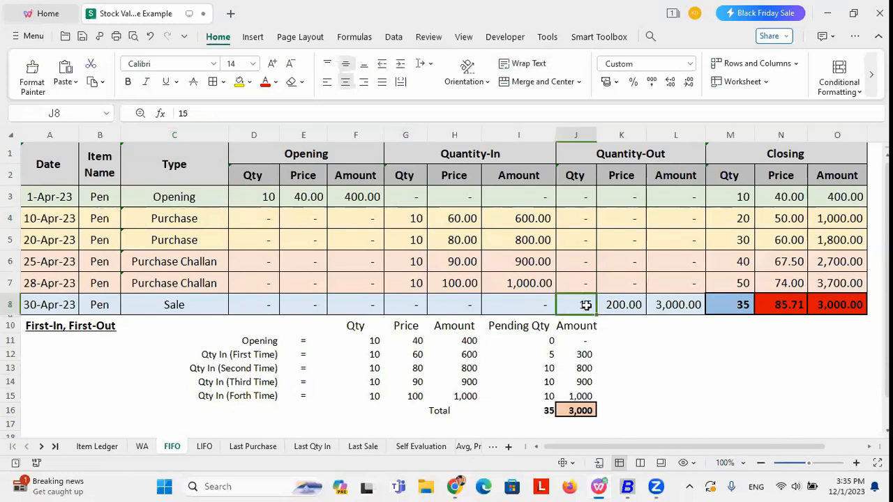
click(530, 218)
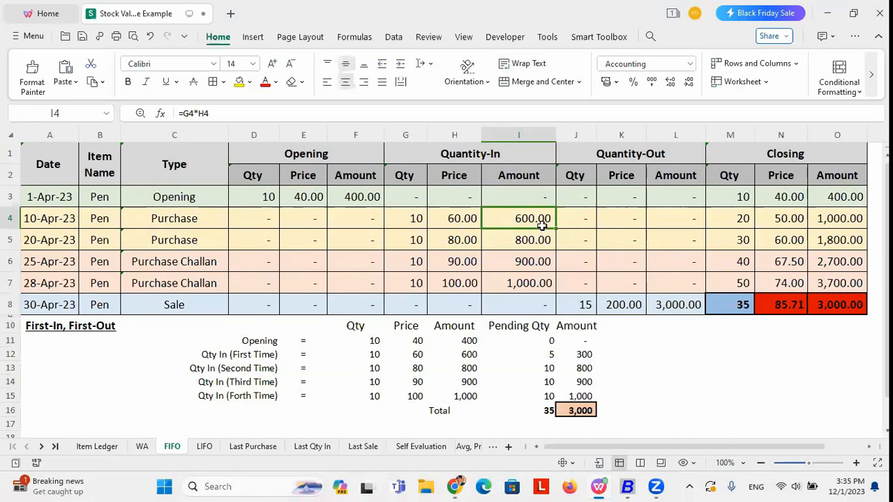
click(585, 354)
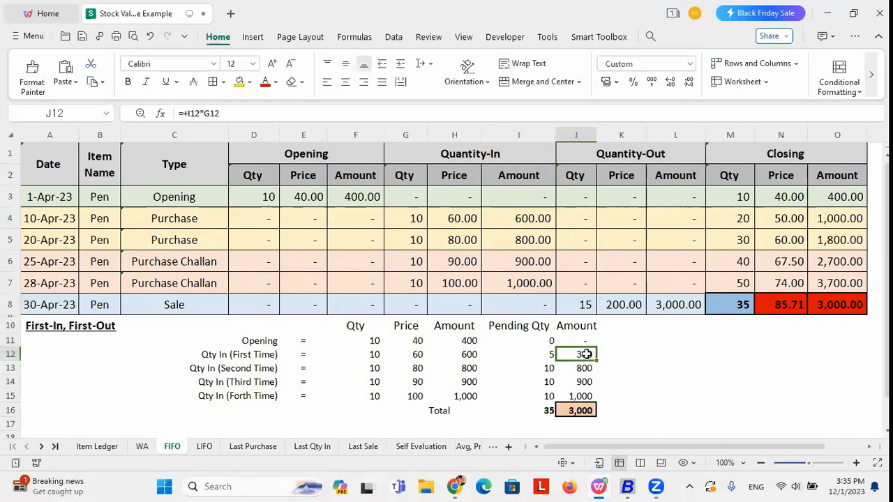
click(539, 355)
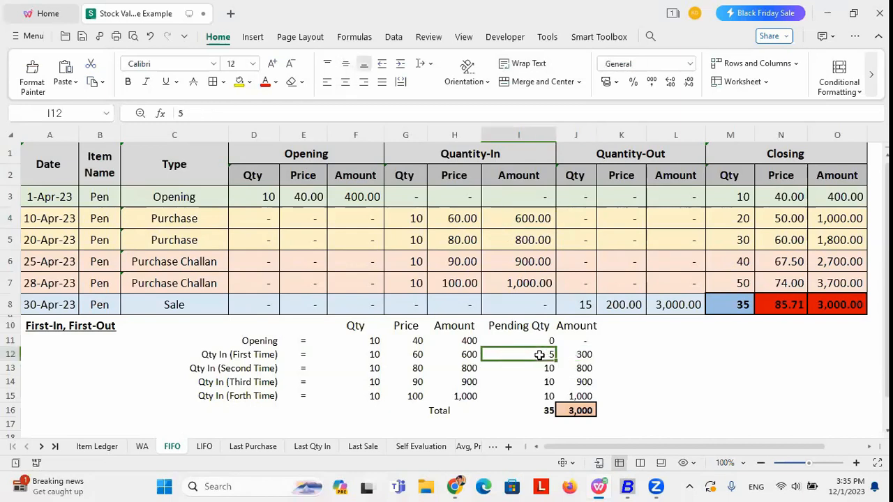
Match the 10-Apr-23 purchase quantity and amount against the pending Amount in J12, and check the FIFO totals in I16:J16
click(414, 220)
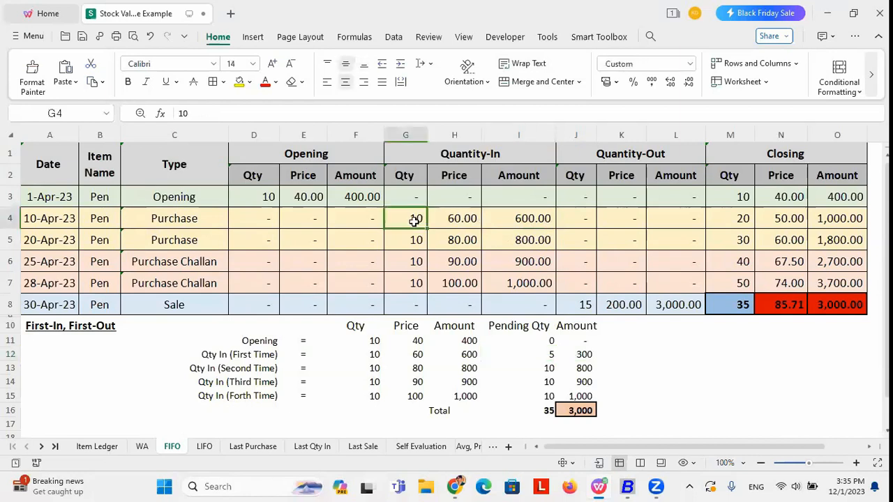
click(527, 221)
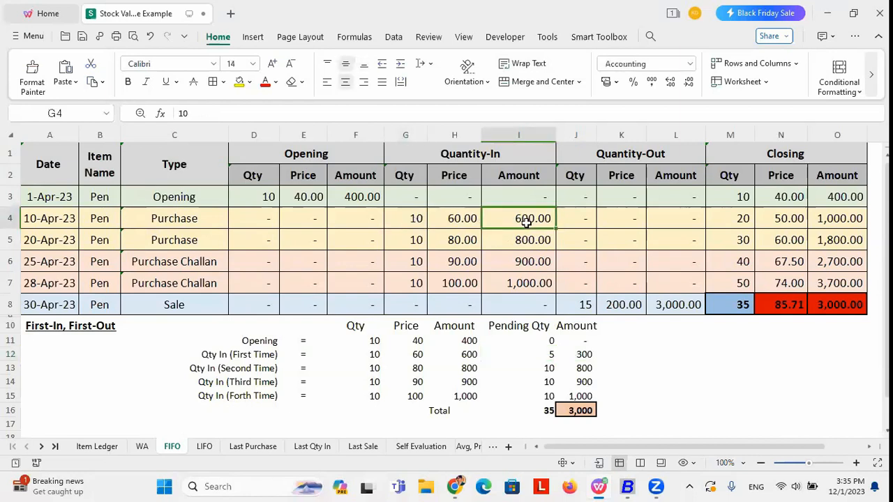
click(404, 222)
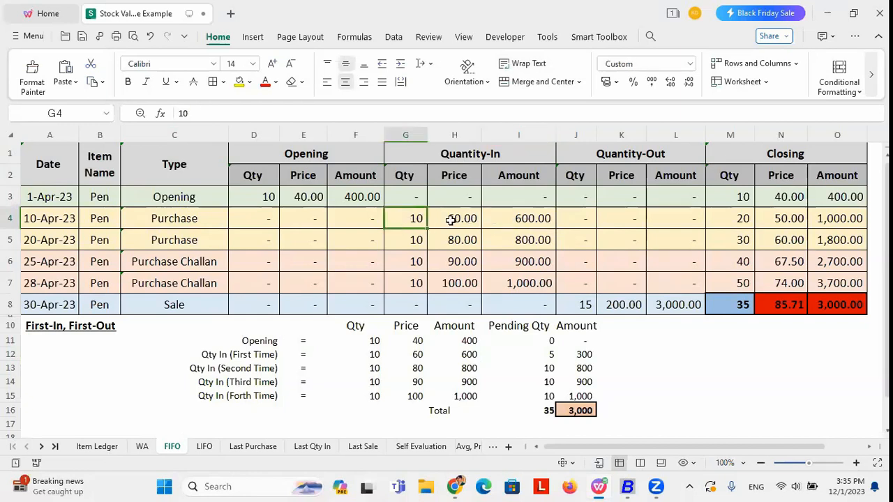
click(575, 357)
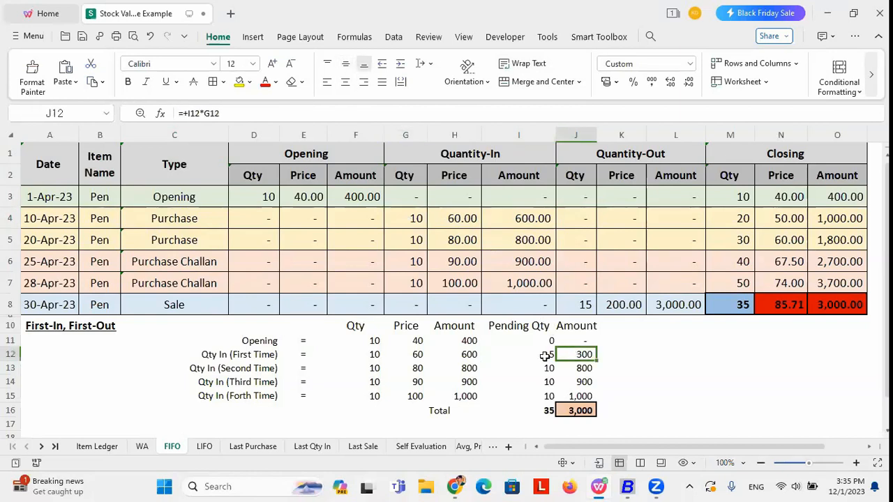
click(518, 219)
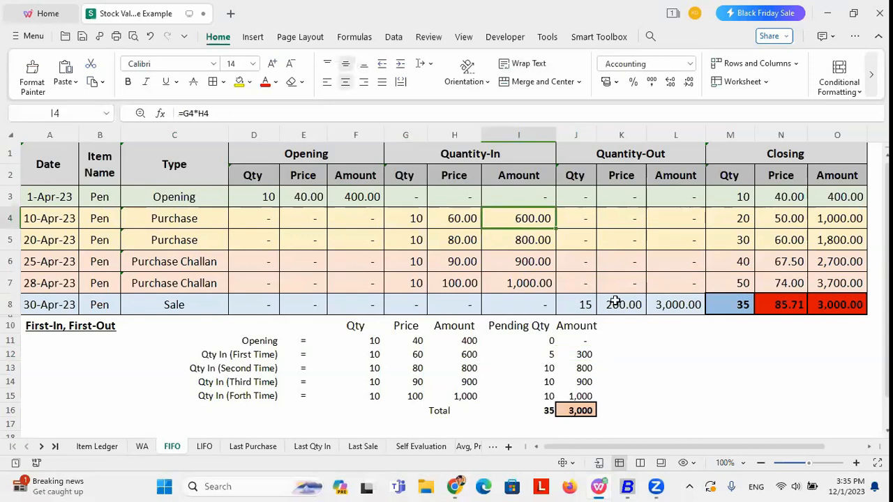
click(586, 353)
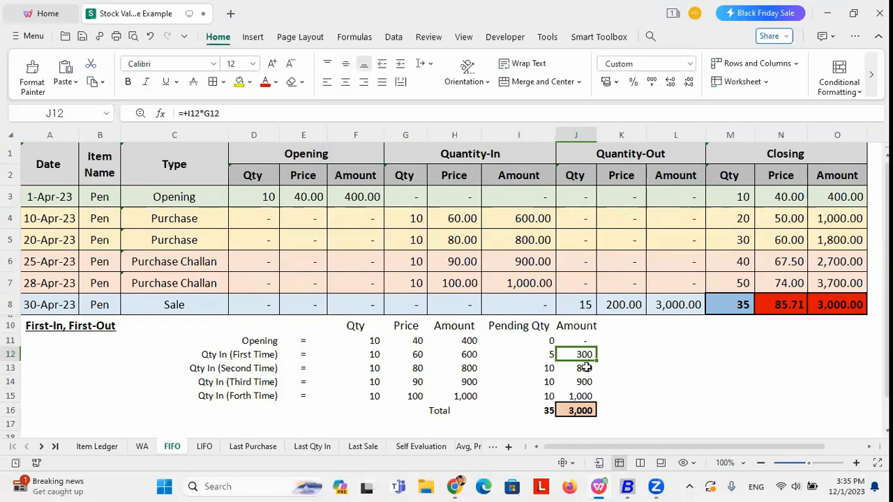
click(578, 411)
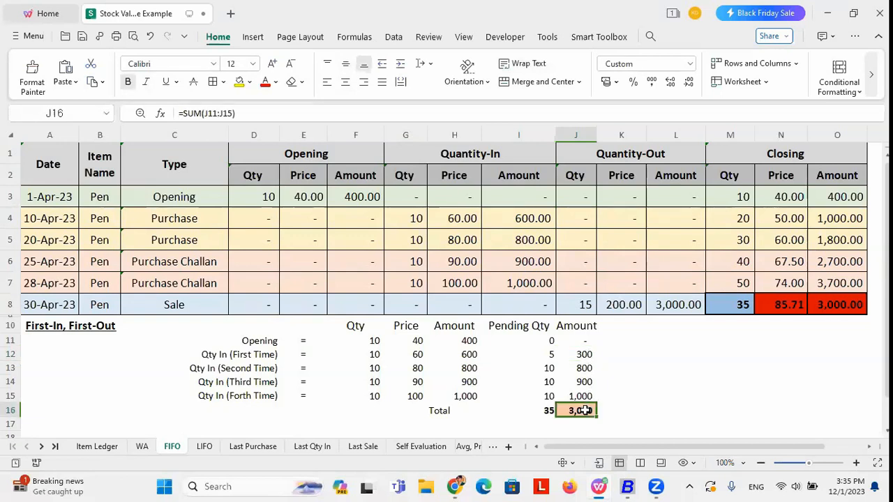
click(543, 411)
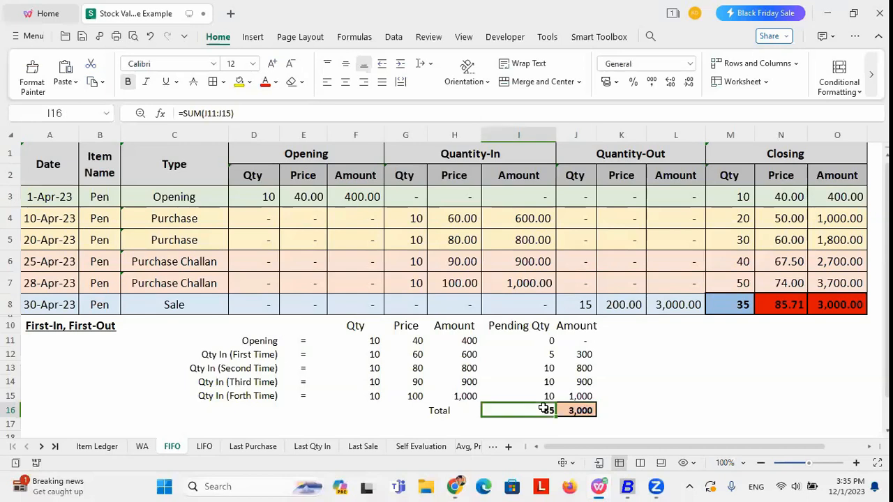
Open the LIFO sheet and review its ledger entries down to the Sale row's closing price
click(204, 446)
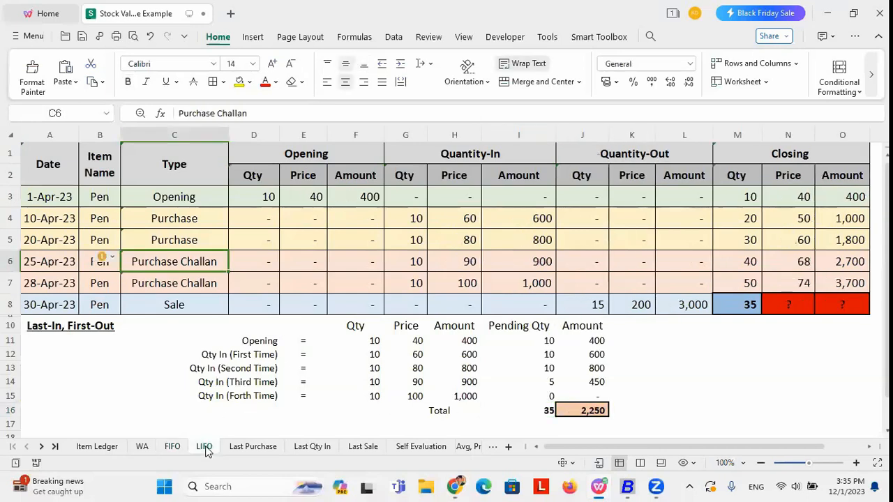
click(61, 196)
drag(61, 196, 475, 326)
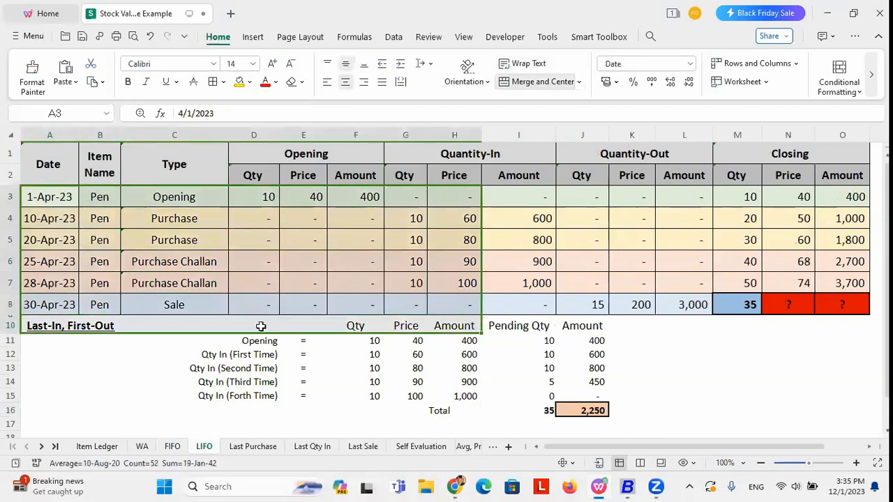
click(176, 306)
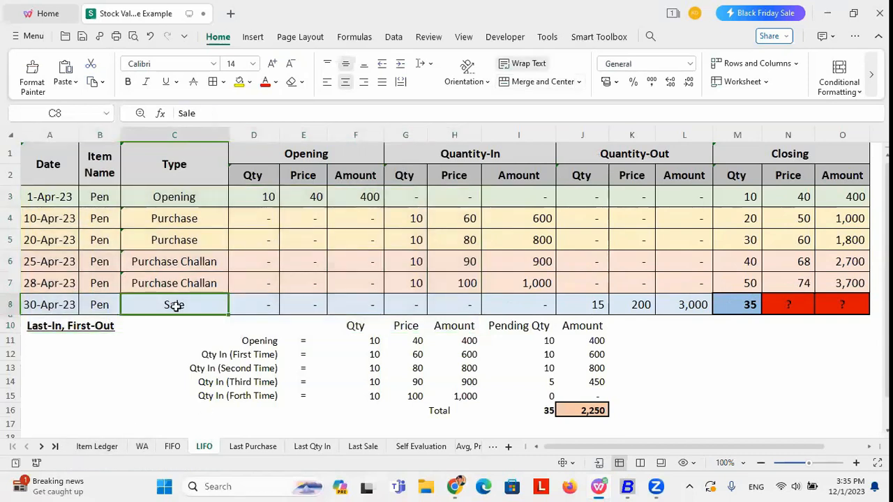
click(780, 306)
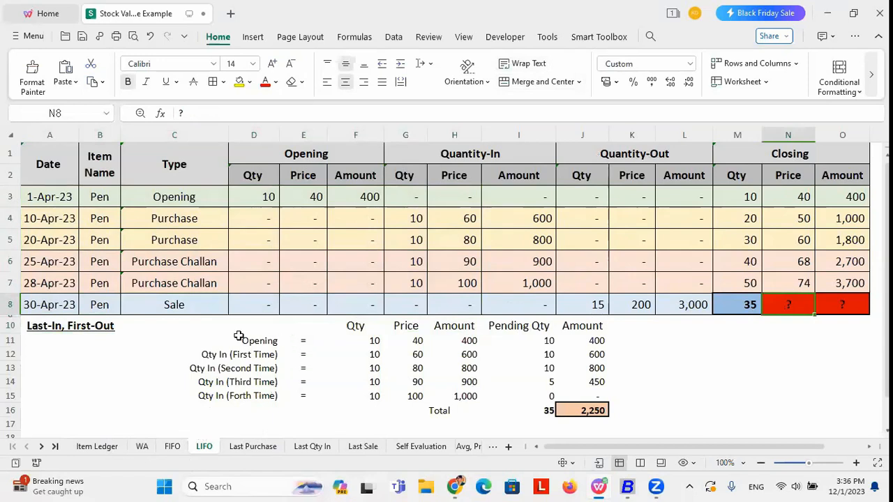
Review the Last-In, First-Out breakdown, comparing the Opening row's Qty, Pending Qty and Amount with the quantity sold
drag(200, 327, 598, 392)
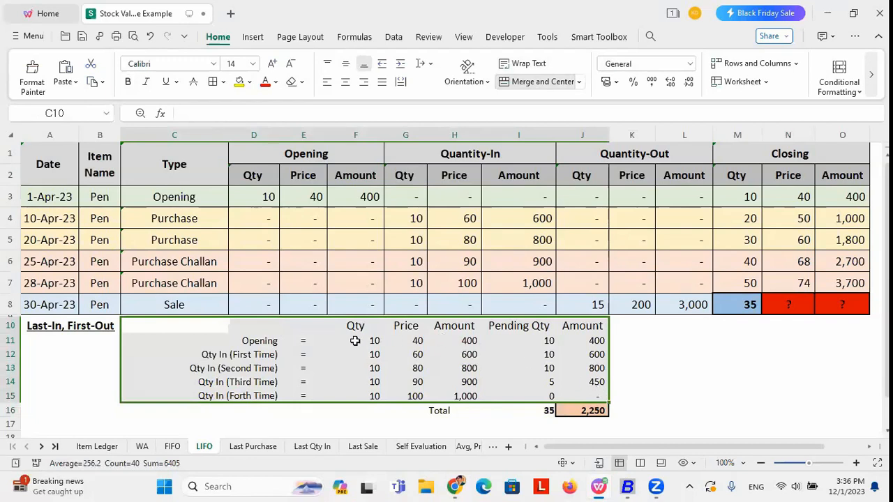
click(329, 346)
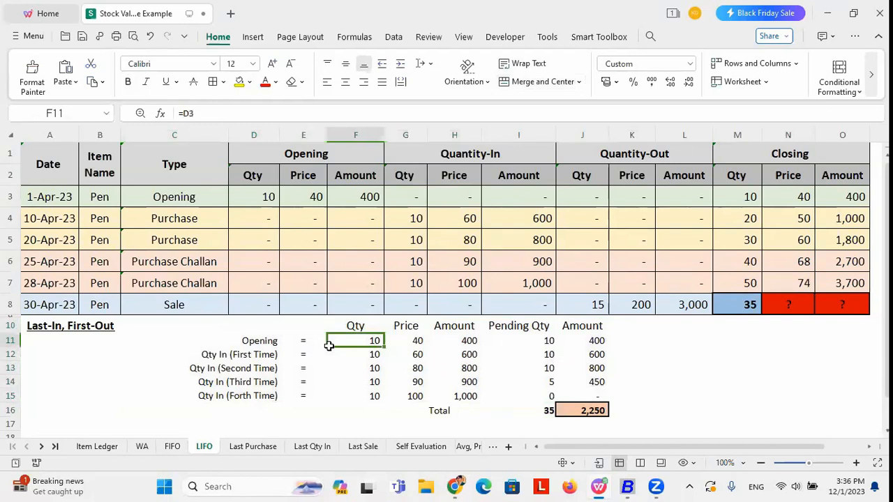
click(598, 305)
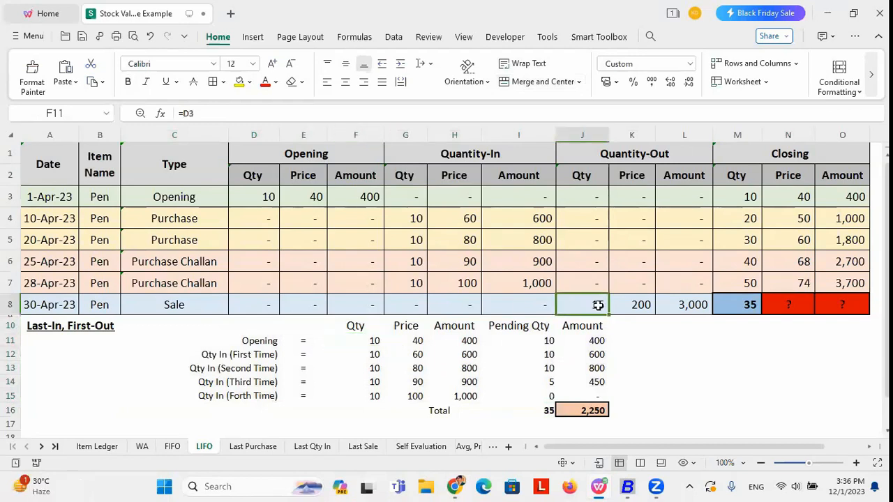
text(15)
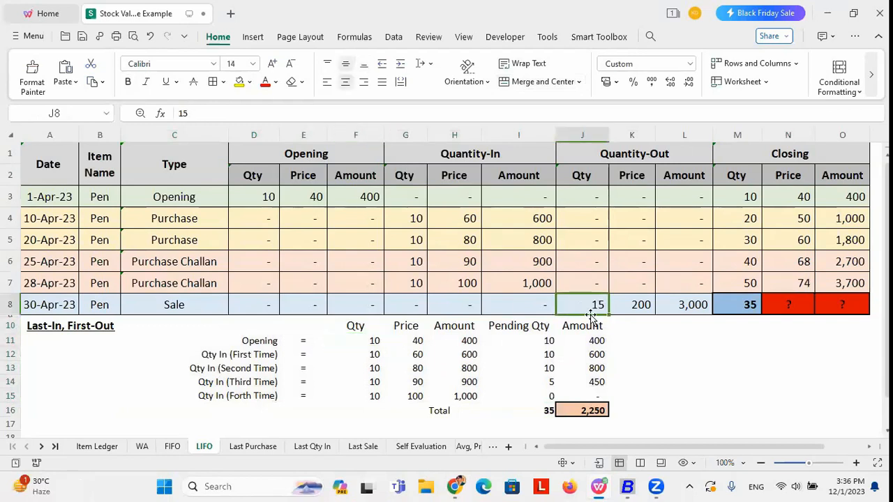
click(367, 340)
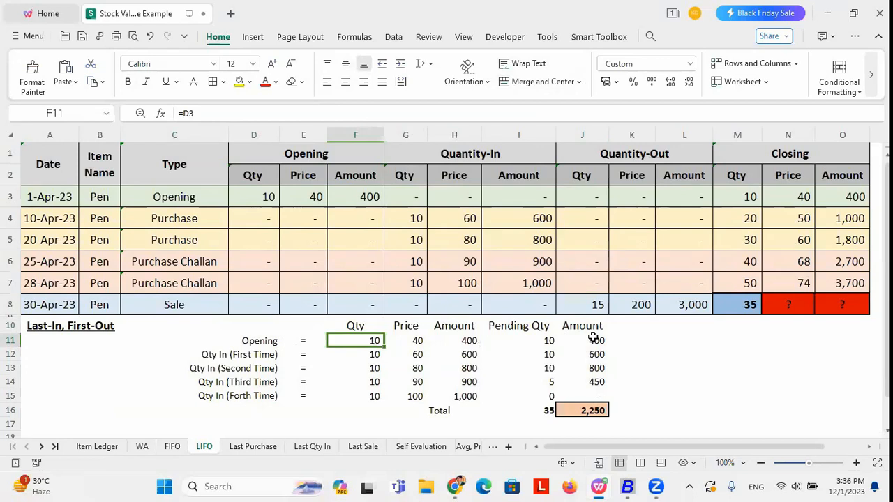
click(549, 340)
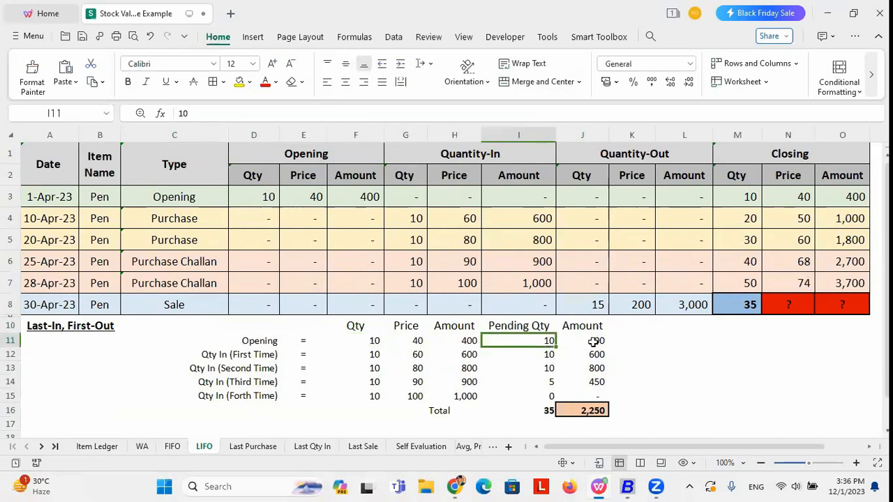
click(594, 341)
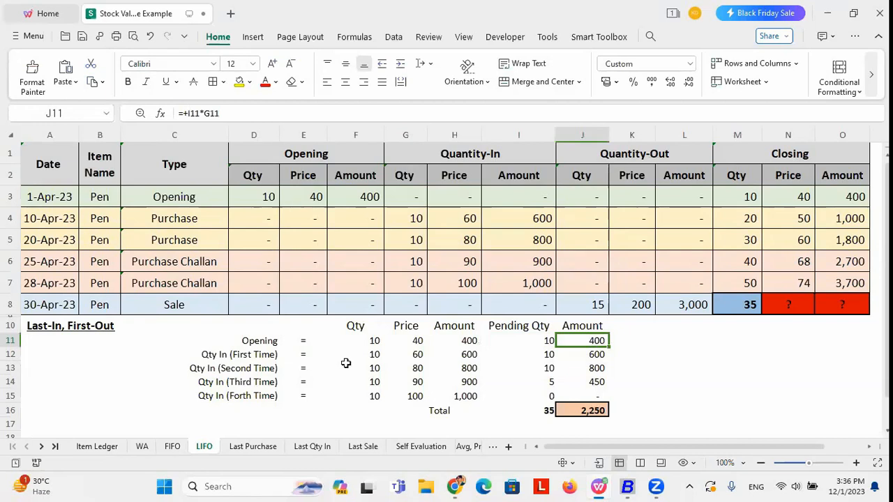
Review the 10, 20 and 25-Apr-23 purchase entries and the 30-Apr-23 Sale quantity in the LIFO ledger
click(147, 219)
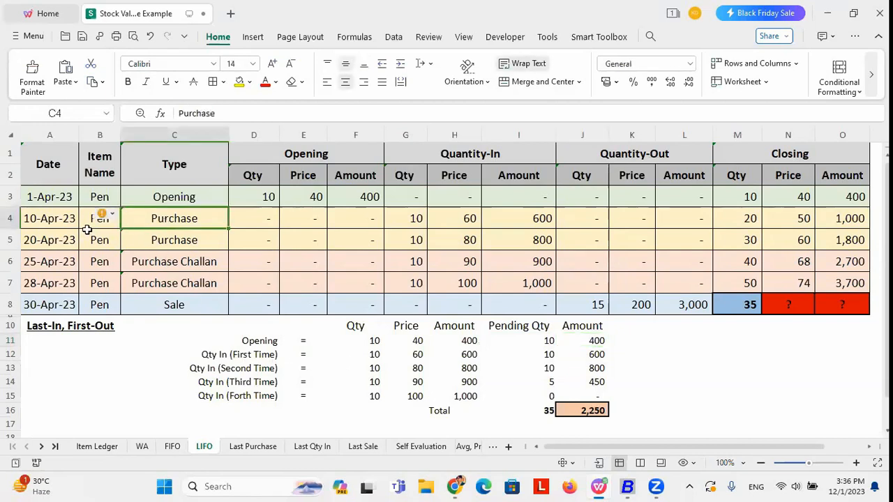
click(173, 239)
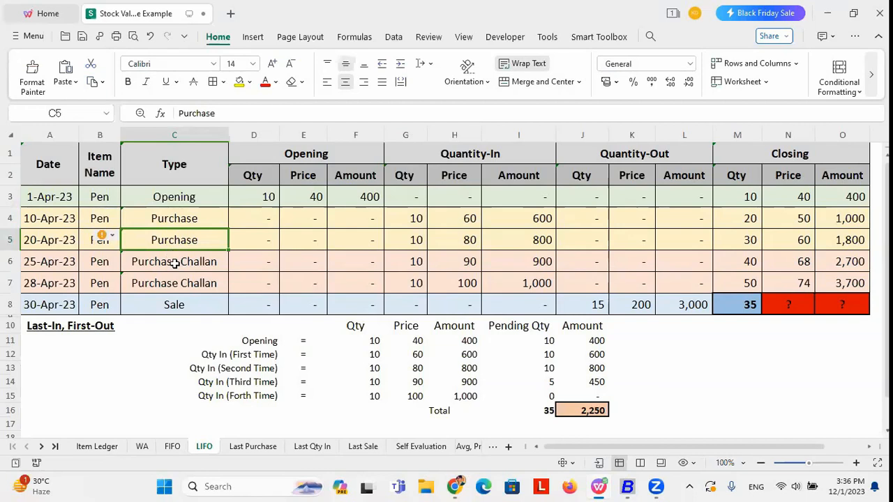
click(174, 263)
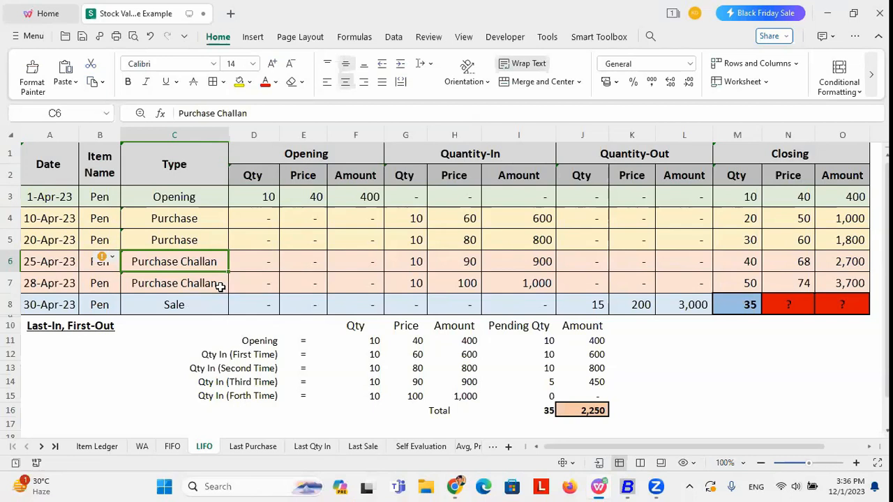
click(597, 305)
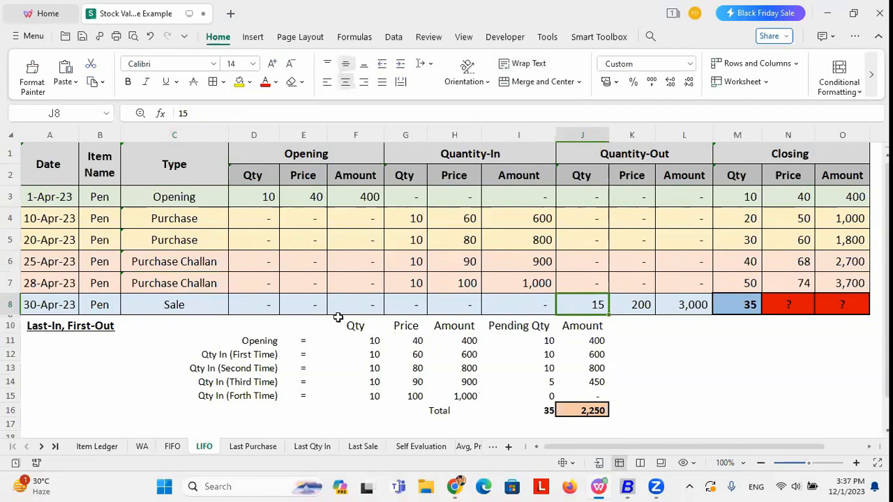
Match the 28-Apr-23 Purchase Challan's quantity and amount against the sold quantity and the Qty In (Forth Time) pending values
click(159, 290)
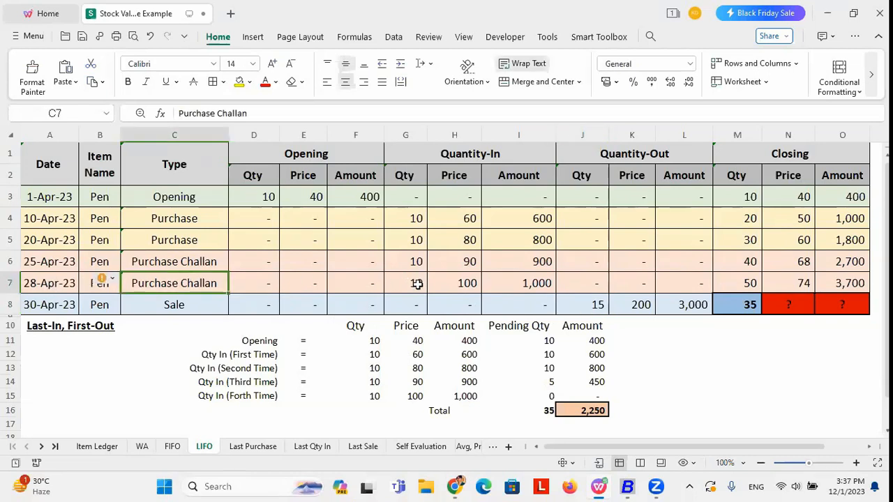
click(588, 311)
click(409, 285)
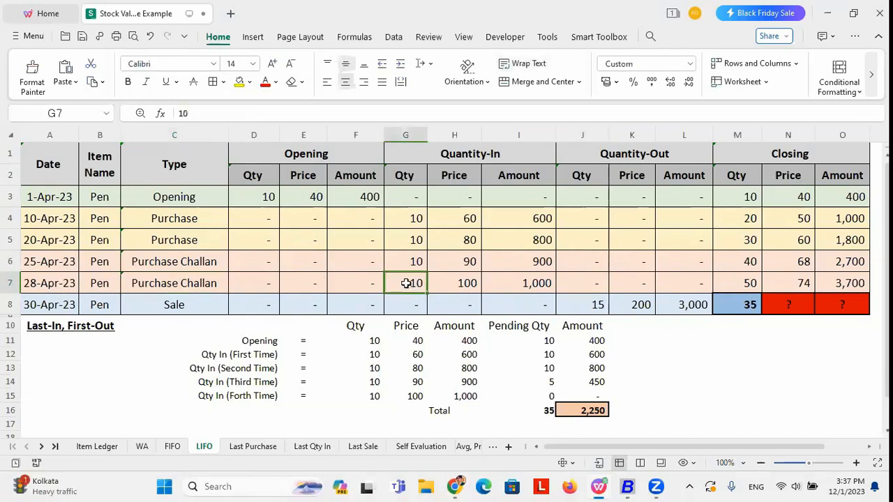
drag(375, 395, 583, 396)
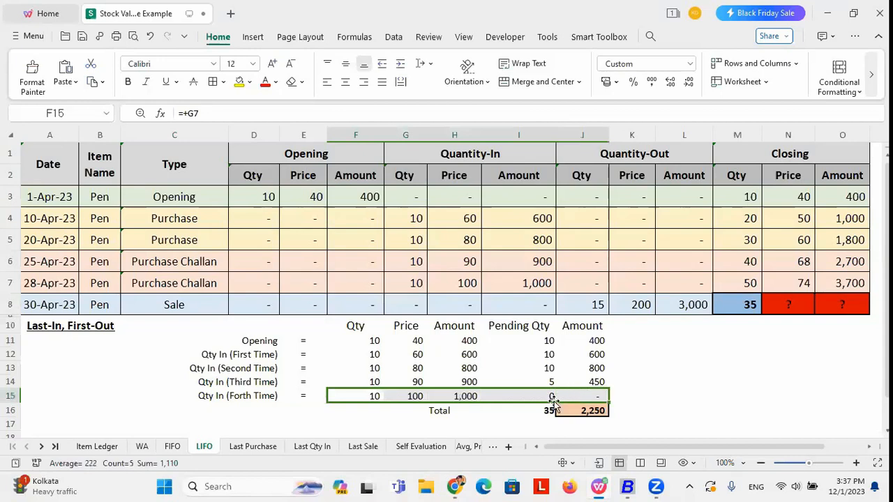
click(540, 396)
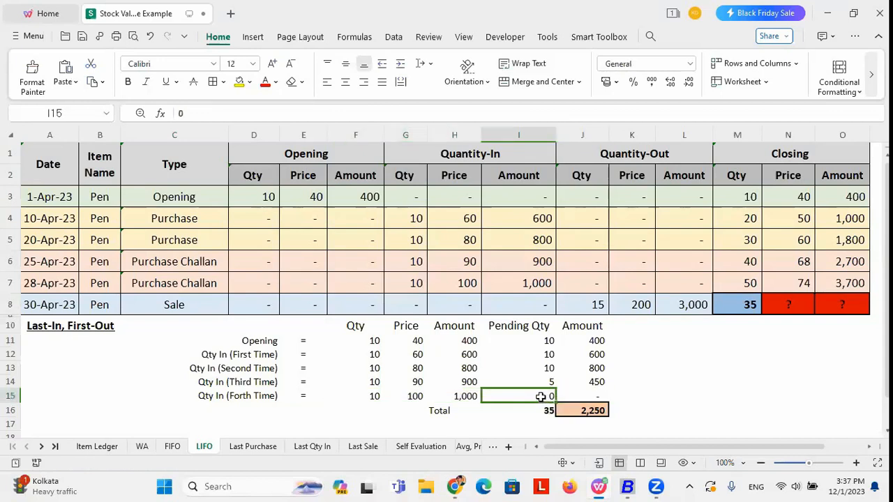
click(548, 285)
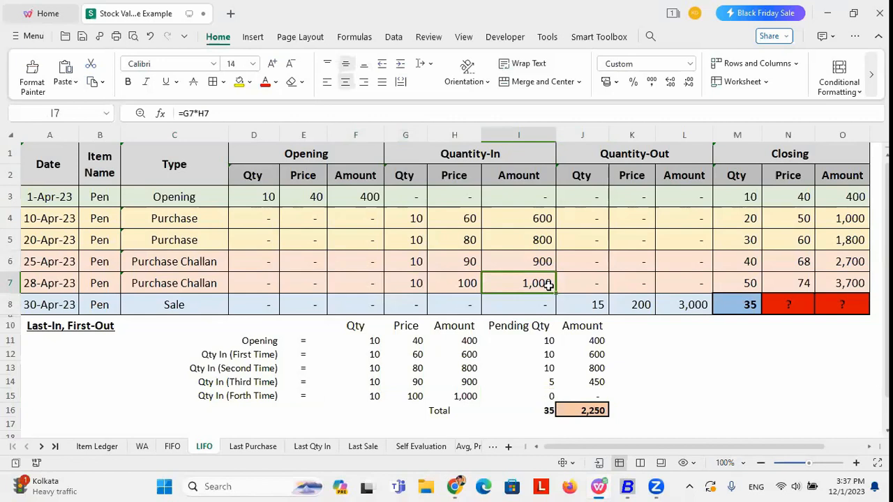
Compare the 30-Apr-23 Sale quantity with the 25-Apr-23 and 28-Apr-23 Purchase Challan entries in the LIFO ledger
click(600, 305)
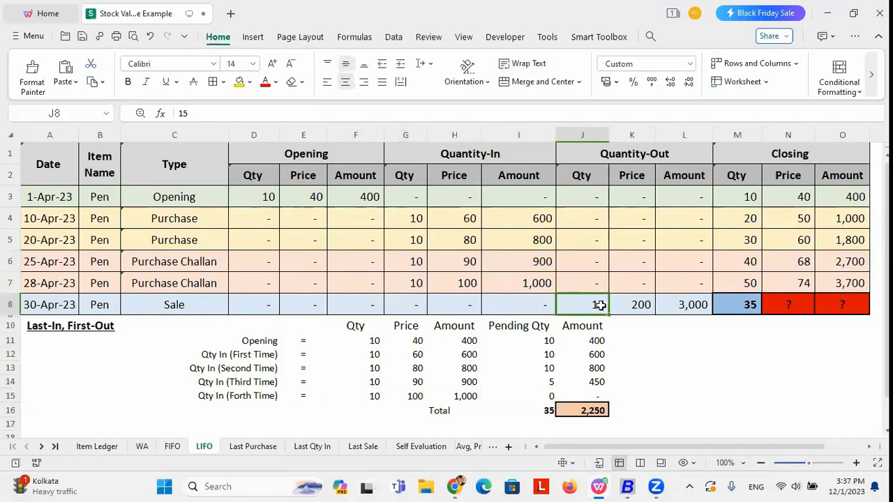
click(141, 262)
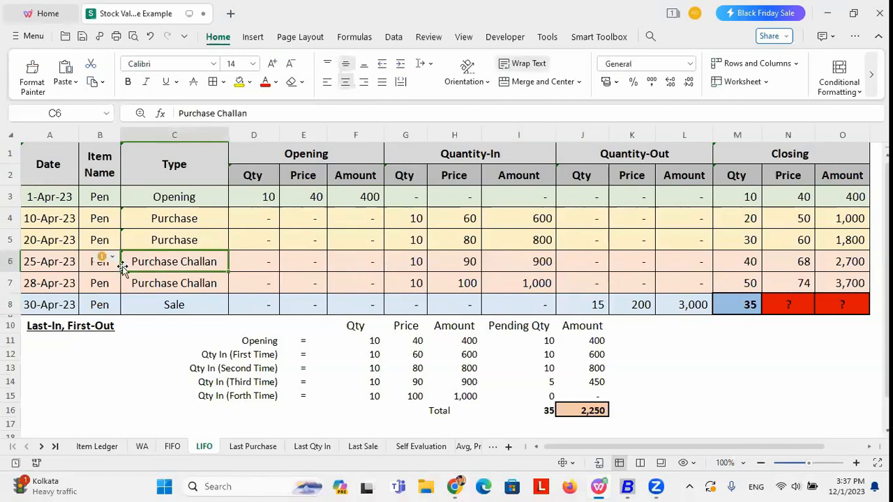
click(60, 263)
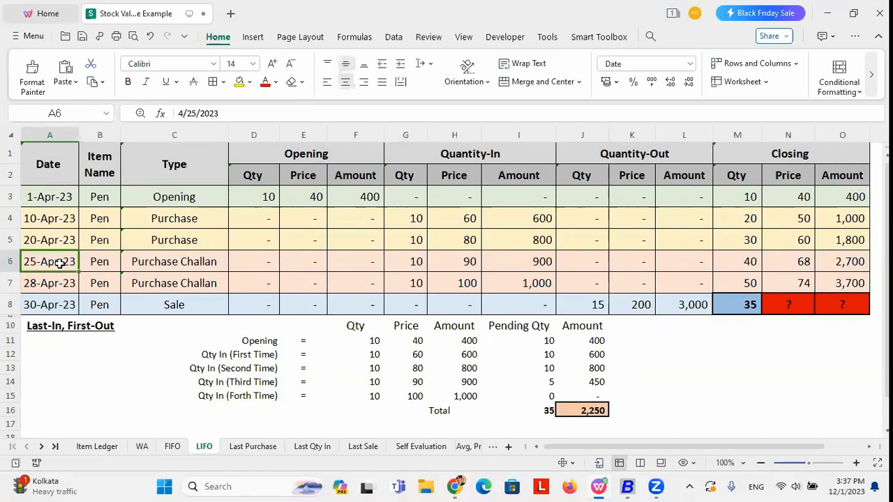
click(187, 285)
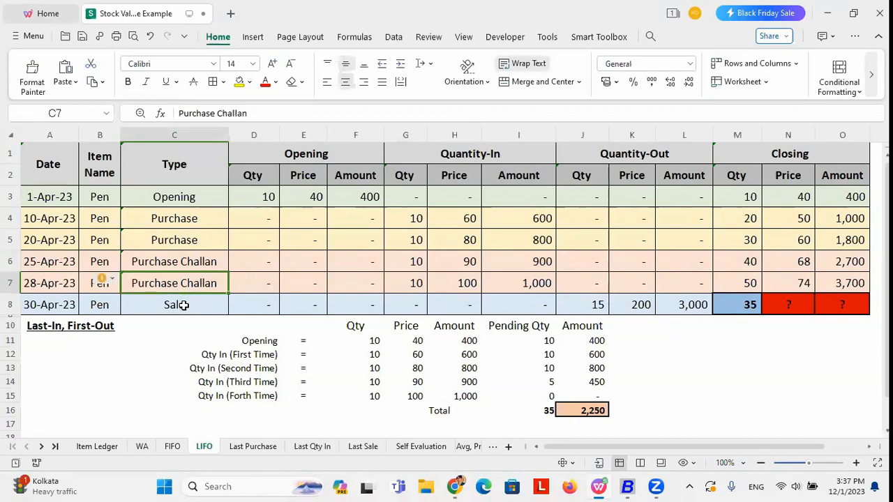
click(183, 304)
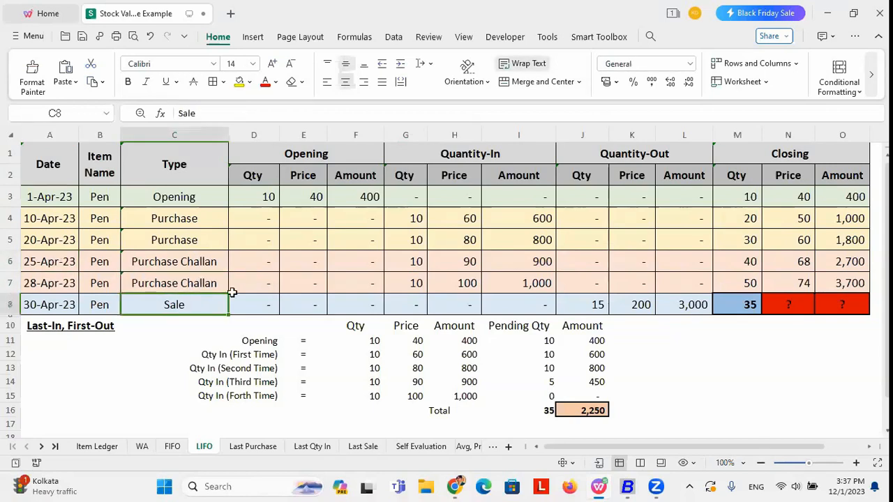
click(578, 304)
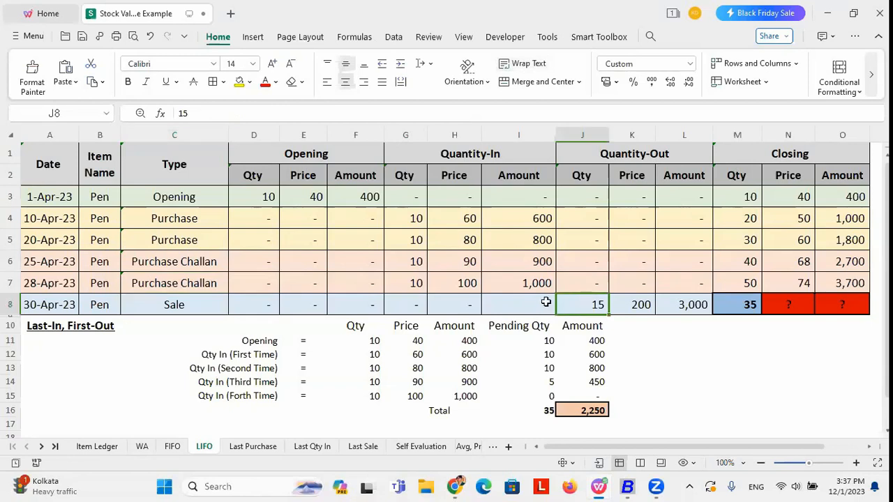
click(175, 283)
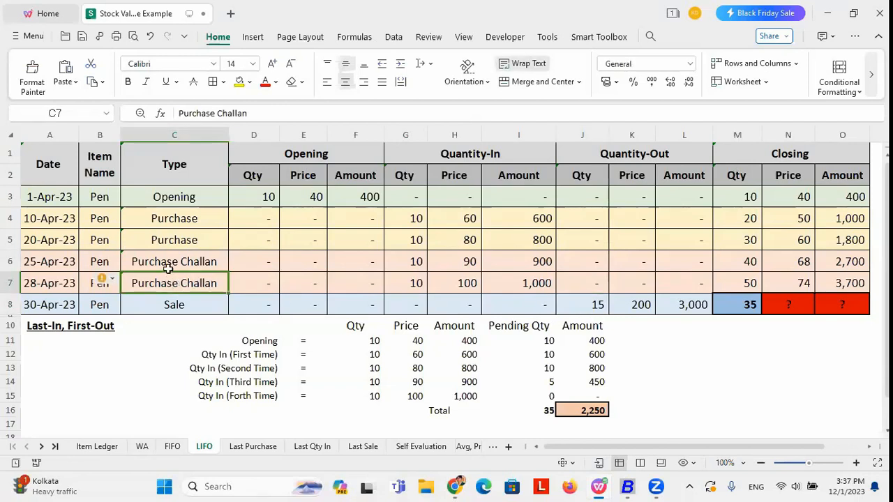
click(164, 262)
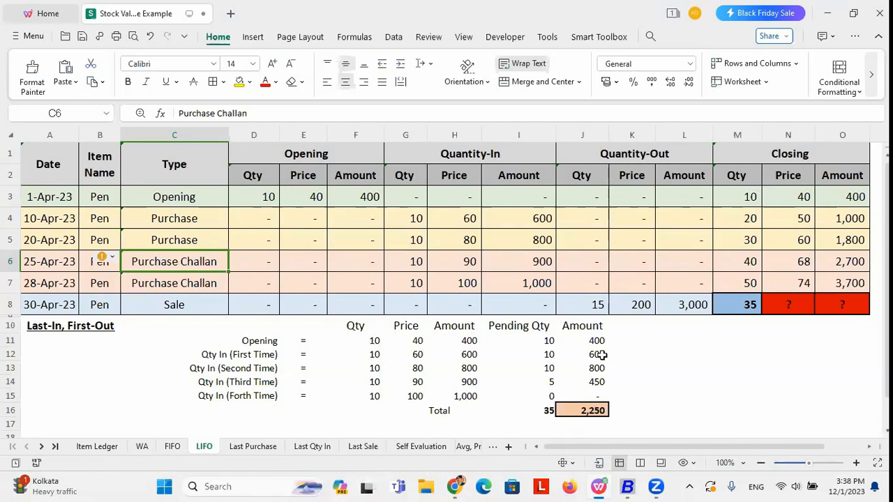
Check the 28-Apr-23 Purchase Challan amount against the pending amount of Qty In (Forth Time)
click(593, 395)
click(536, 283)
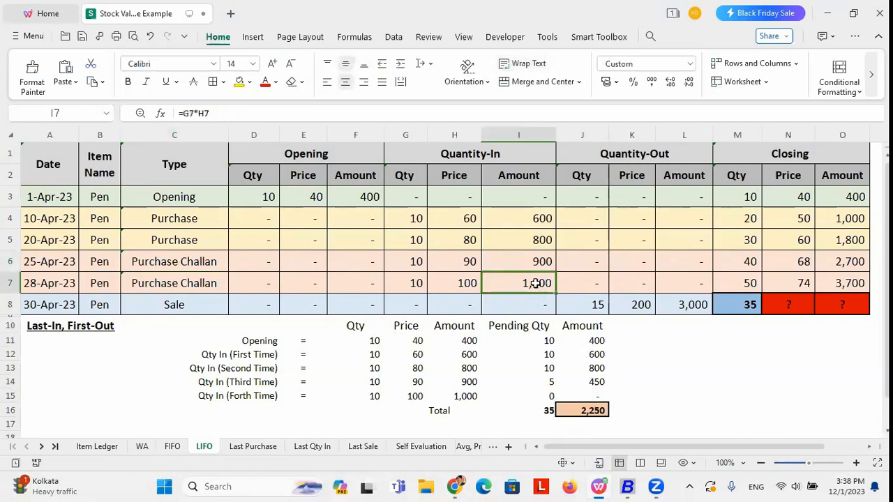
click(597, 397)
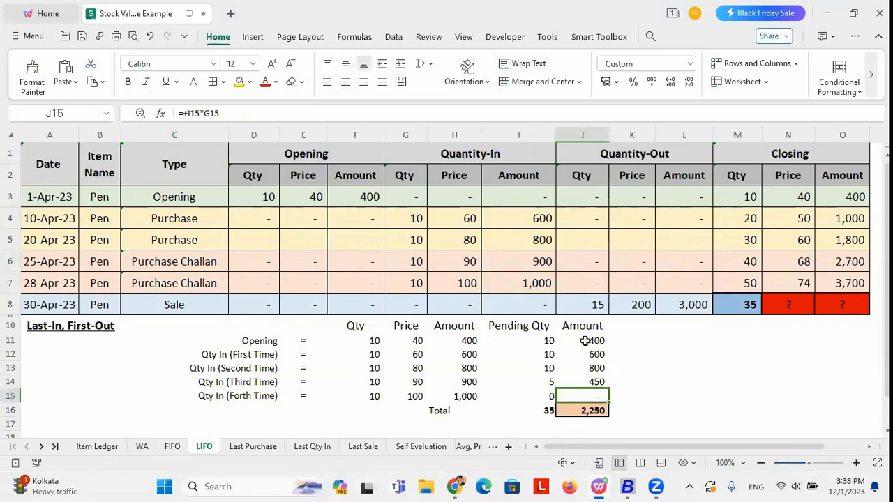
Trace the Qty In (Third Time) pending amount back to the 25-Apr-23 Purchase Challan's quantity and price, comparing the 28-Apr-23 row
click(597, 382)
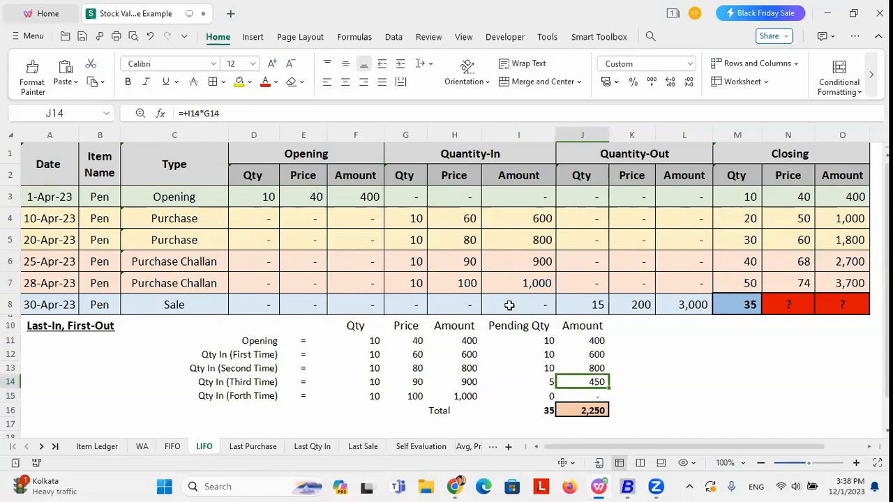
click(415, 261)
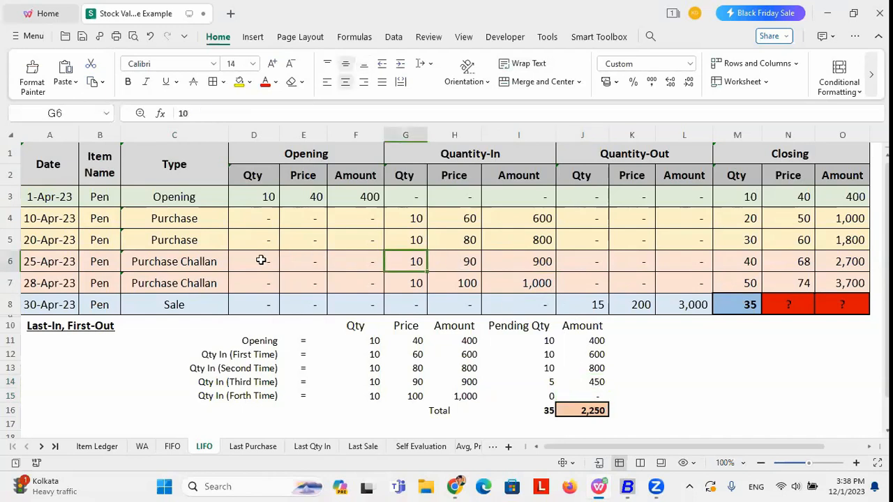
click(206, 286)
drag(233, 294, 393, 290)
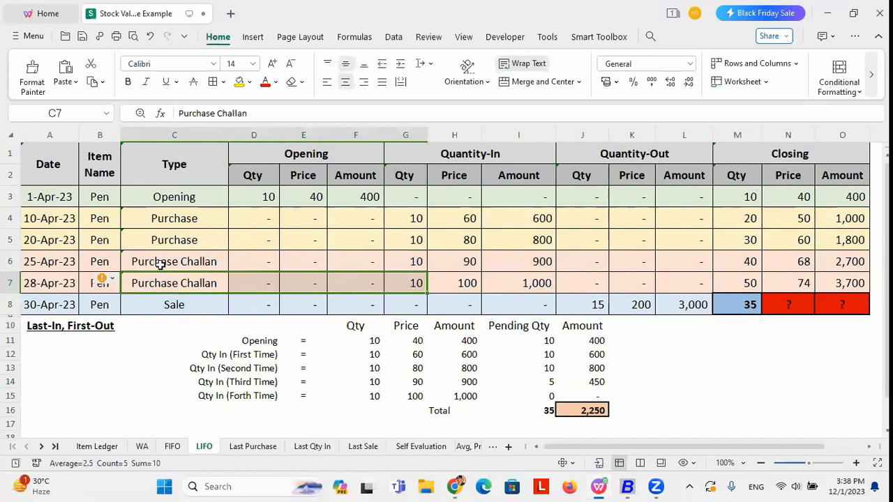
drag(161, 264, 461, 262)
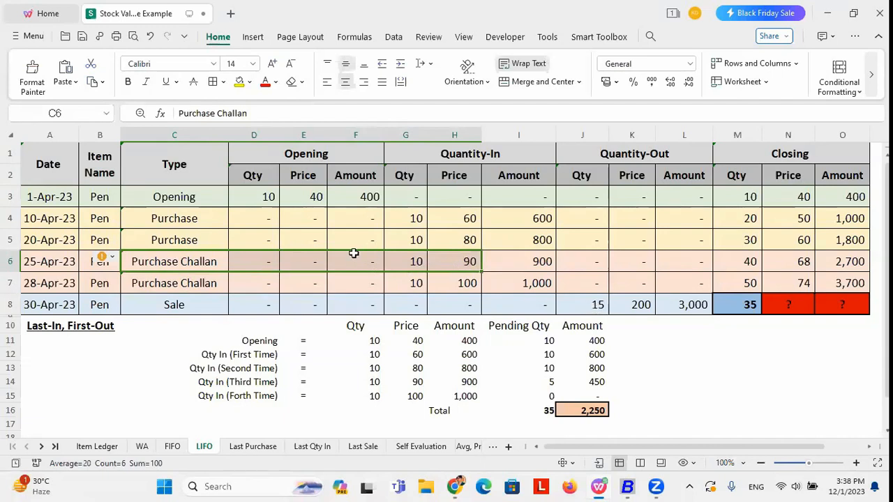
click(414, 260)
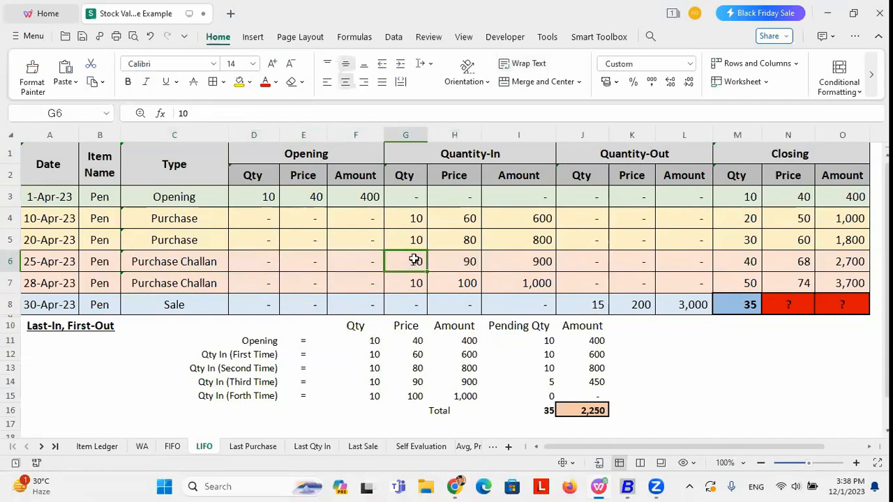
click(469, 263)
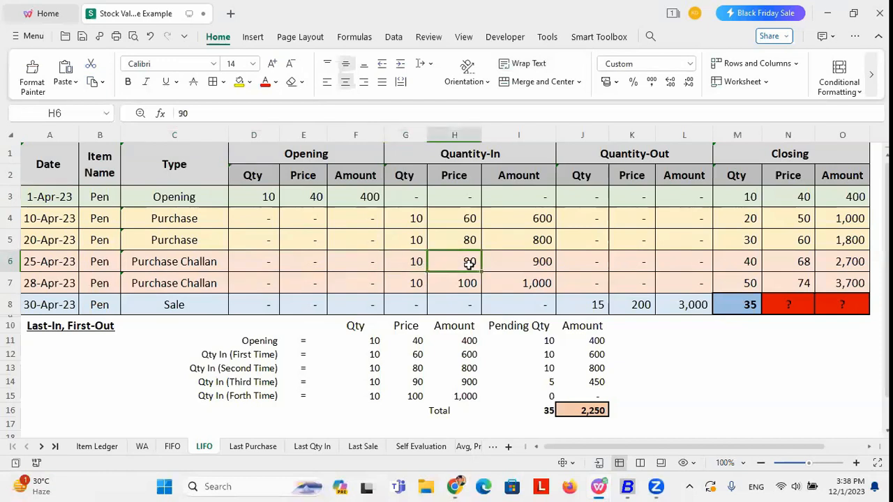
click(598, 381)
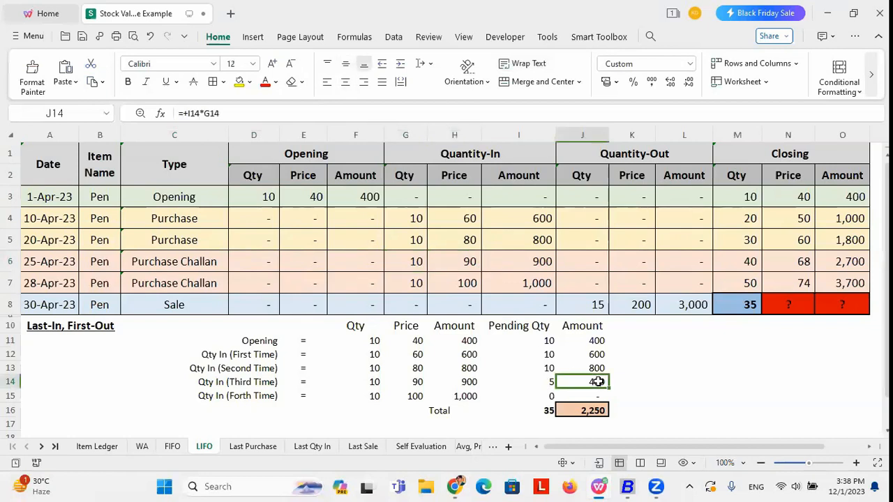
Recheck the 25-Apr-23 Purchase Challan's quantity, price and amount against the sold quantity and the Qty In (Third Time) amount
click(546, 263)
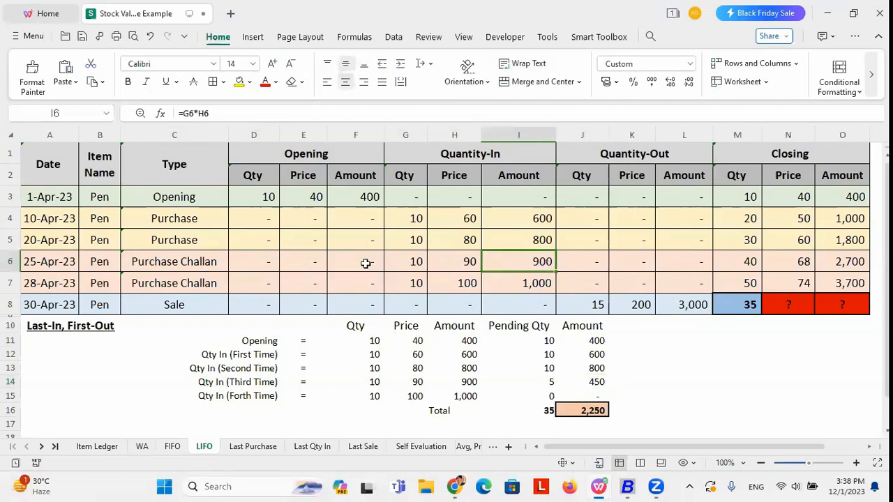
drag(156, 262, 516, 265)
click(600, 306)
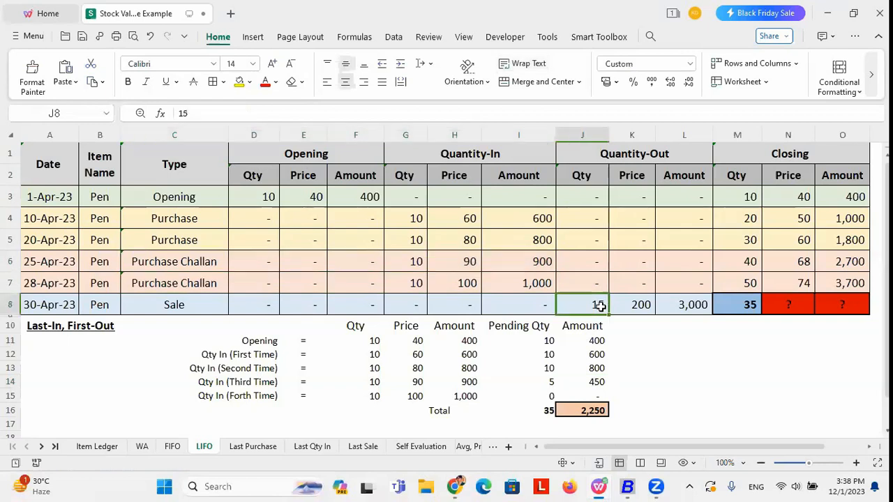
drag(207, 260, 510, 258)
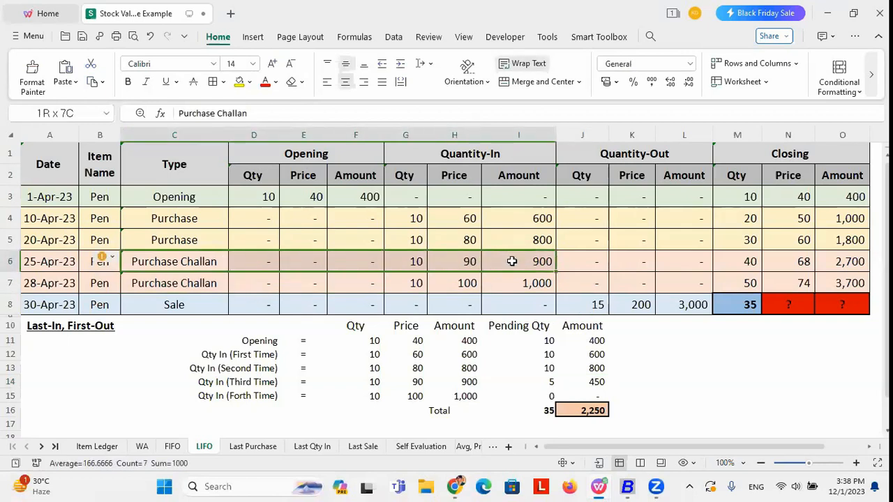
click(415, 261)
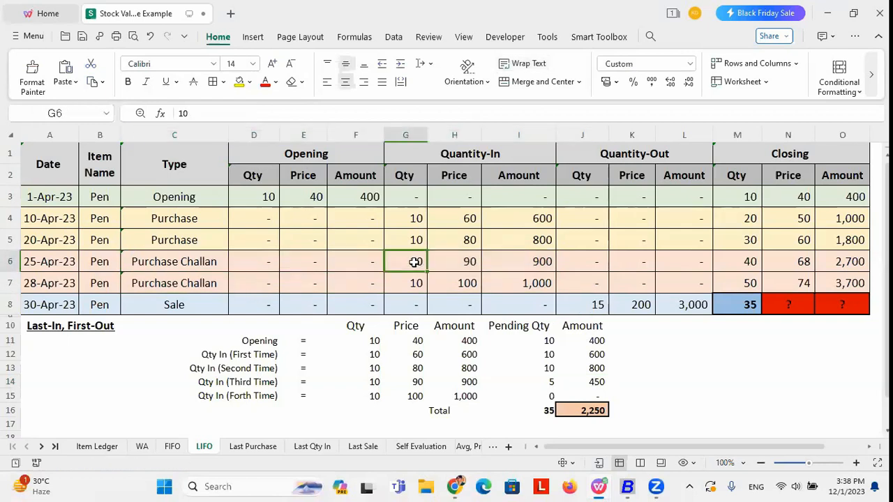
click(530, 262)
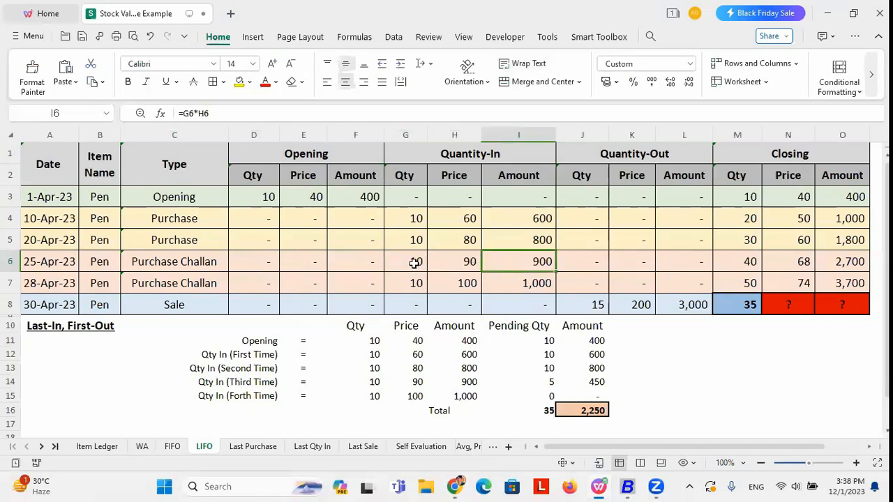
drag(411, 263, 466, 265)
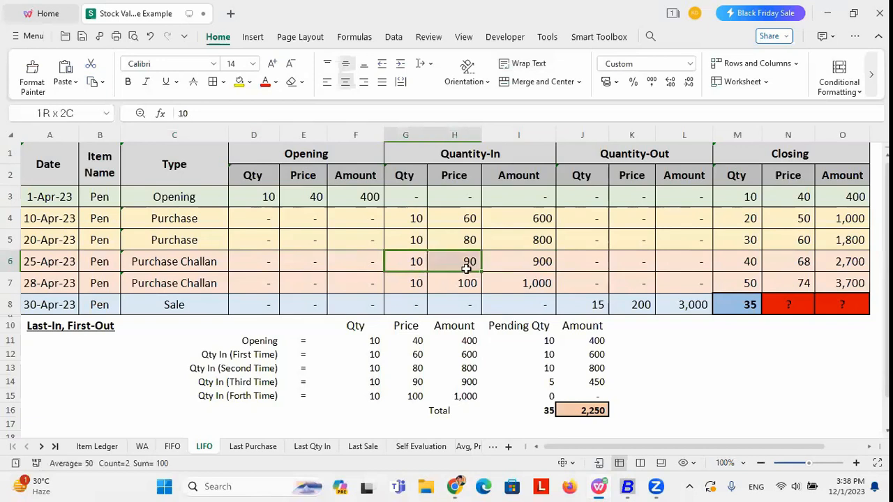
click(412, 257)
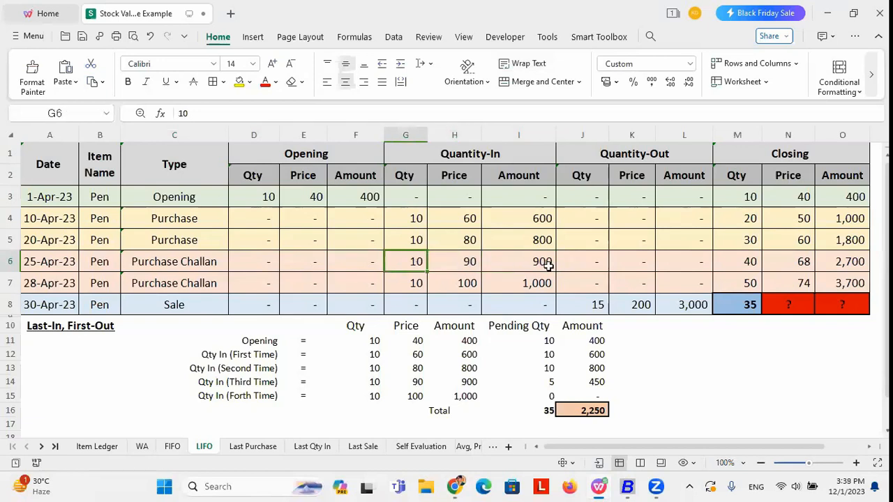
click(597, 381)
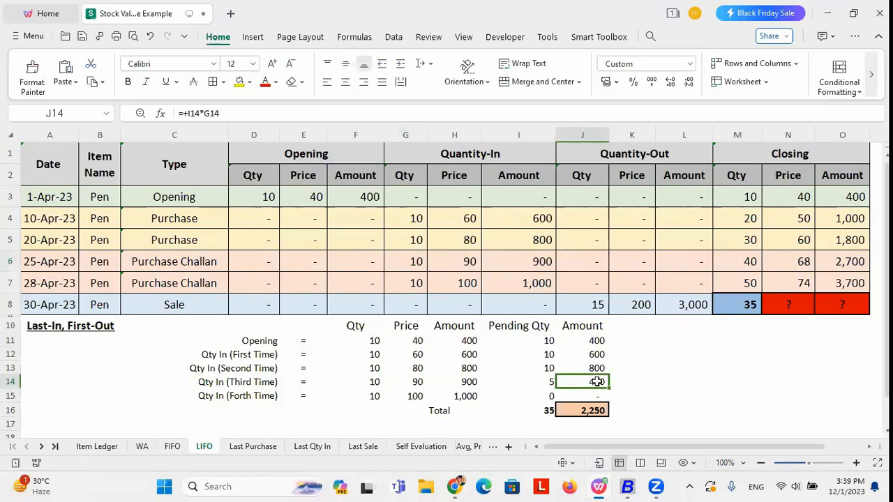
Review the Opening pending amount and match the 10-Apr-23 and 20-Apr-23 Purchase amounts with Qty In (First Time) and (Second Time)
click(598, 339)
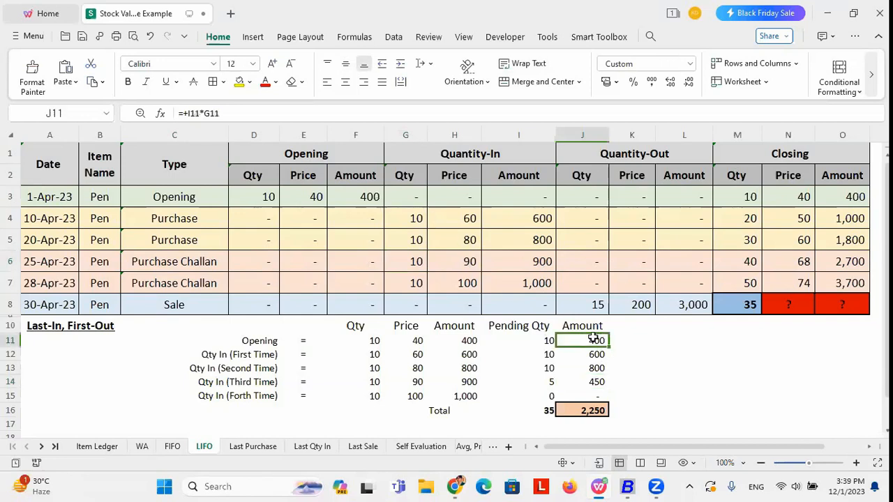
drag(597, 355, 216, 219)
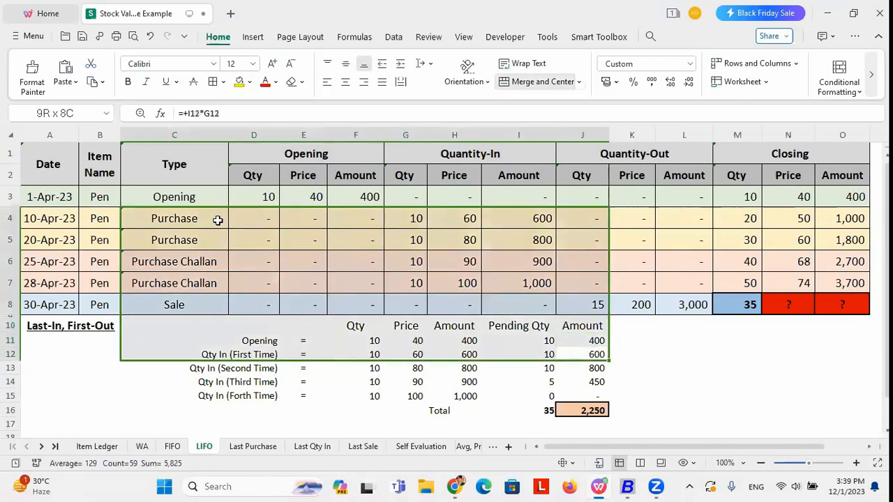
click(215, 219)
click(538, 219)
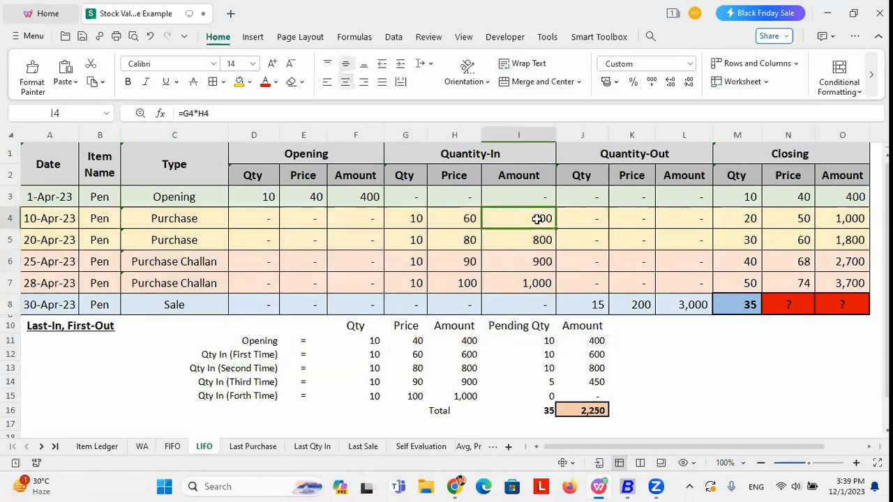
click(593, 354)
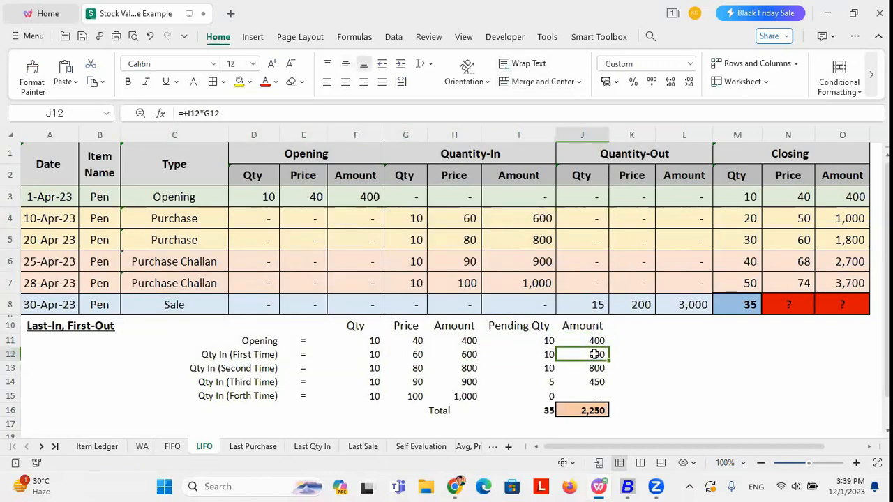
click(537, 245)
click(586, 368)
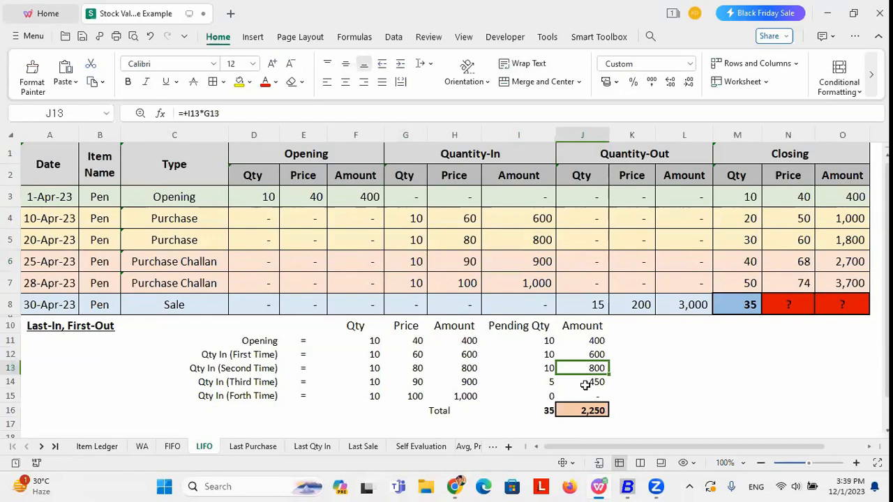
Compare both Purchase Challan amounts and the sold quantity with the pending amounts of Qty In (Third Time) and (Forth Time)
click(542, 258)
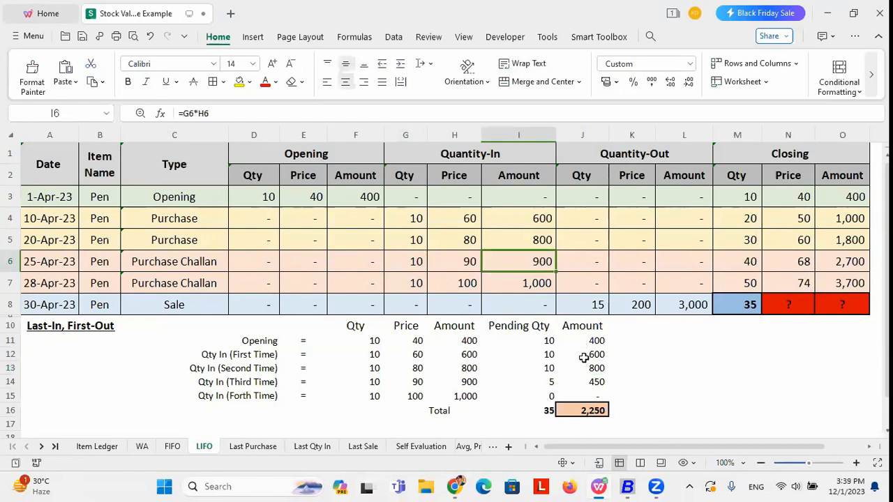
click(590, 382)
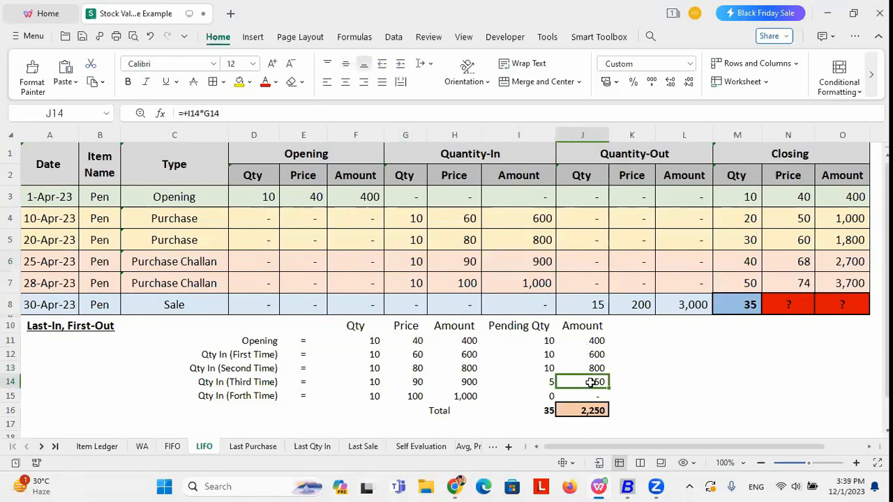
click(599, 307)
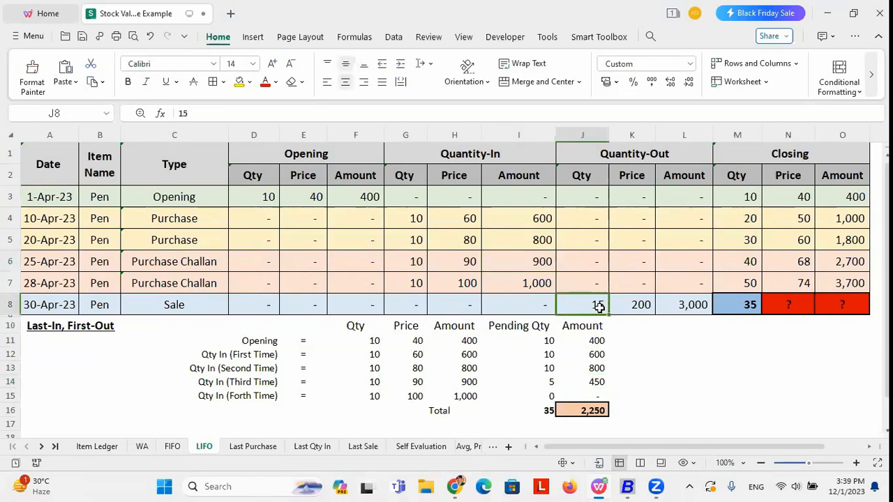
click(539, 281)
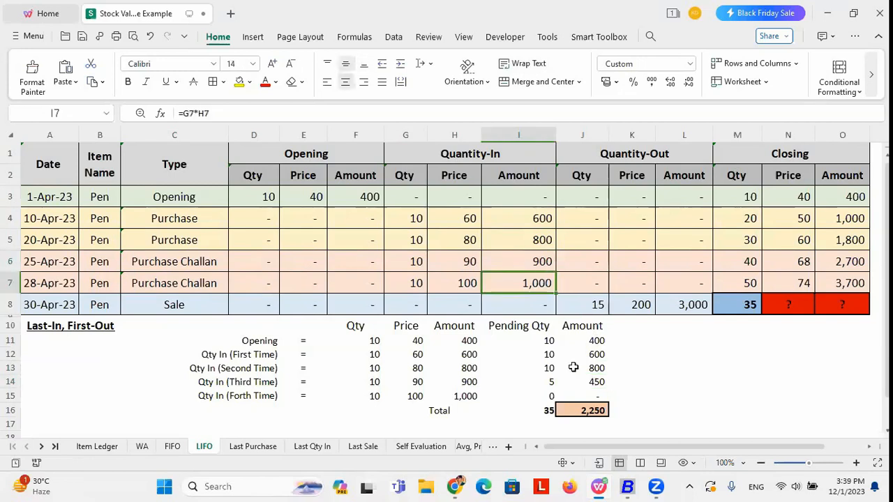
click(588, 396)
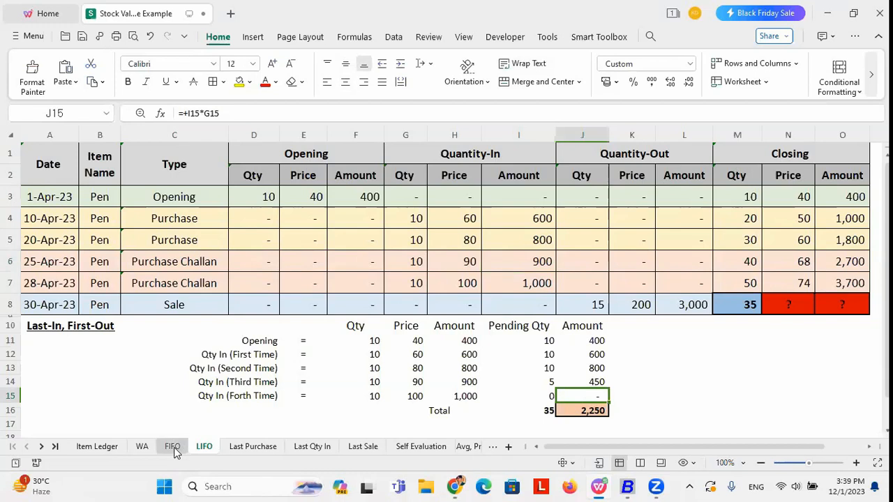
Compare the Opening and 10-Apr-23 Purchase rows with the 28-Apr-23 Purchase Challan row in the LIFO ledger
click(194, 219)
drag(181, 196, 343, 196)
drag(160, 220, 406, 227)
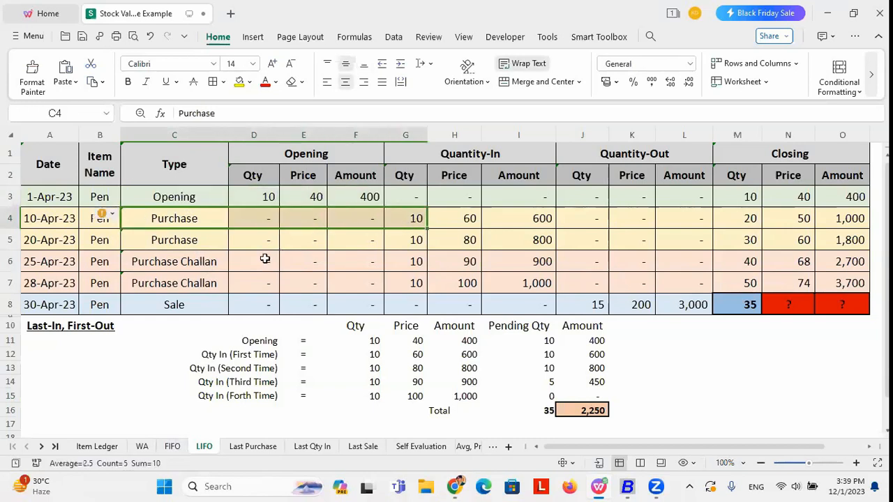
click(202, 285)
drag(56, 284, 488, 279)
drag(326, 212, 358, 205)
drag(199, 216, 433, 223)
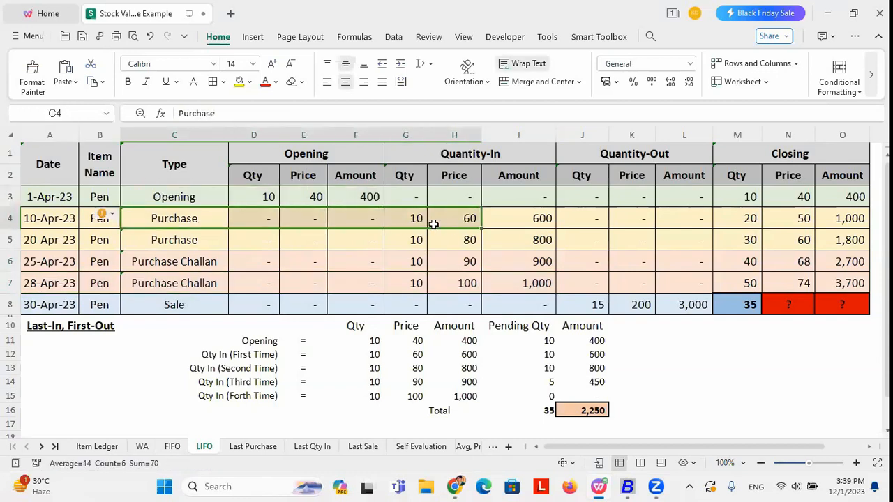
Review the Opening row and the 10-Apr-23 Purchase row on the FIFO sheet as the first stock issued
click(172, 447)
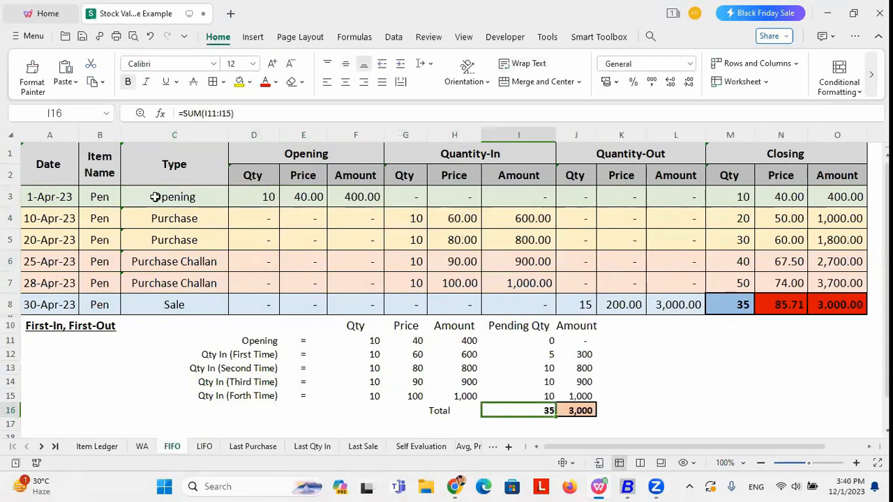
drag(154, 197, 362, 197)
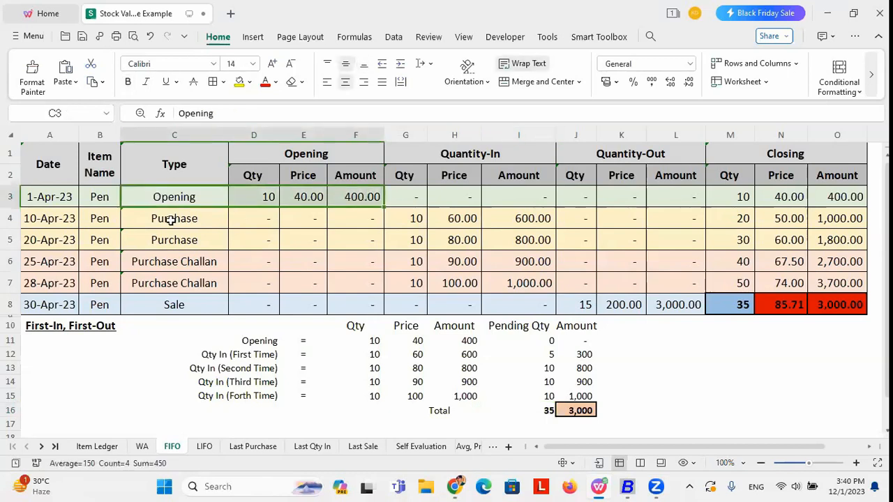
drag(171, 221, 285, 223)
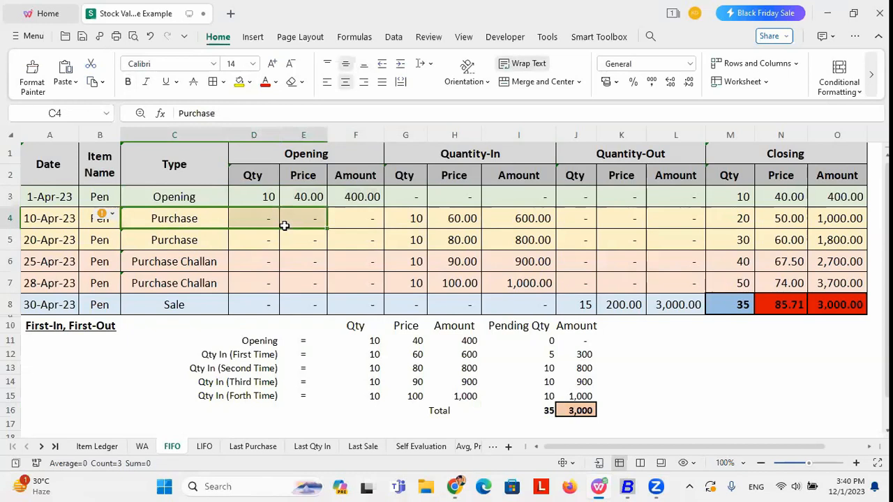
Return to the LIFO sheet and review the 28-Apr-23 and 25-Apr-23 Purchase Challan rows from type through Quantity-In amount
click(205, 448)
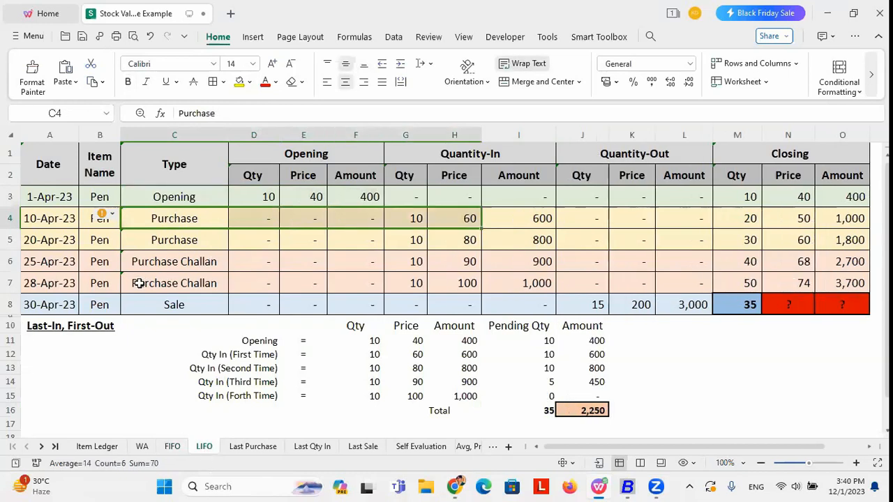
drag(138, 284, 519, 287)
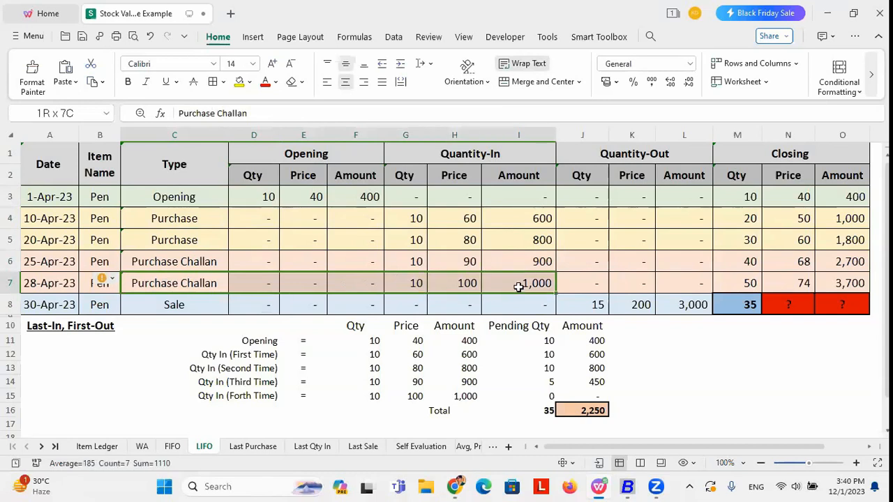
click(171, 264)
drag(194, 266, 540, 261)
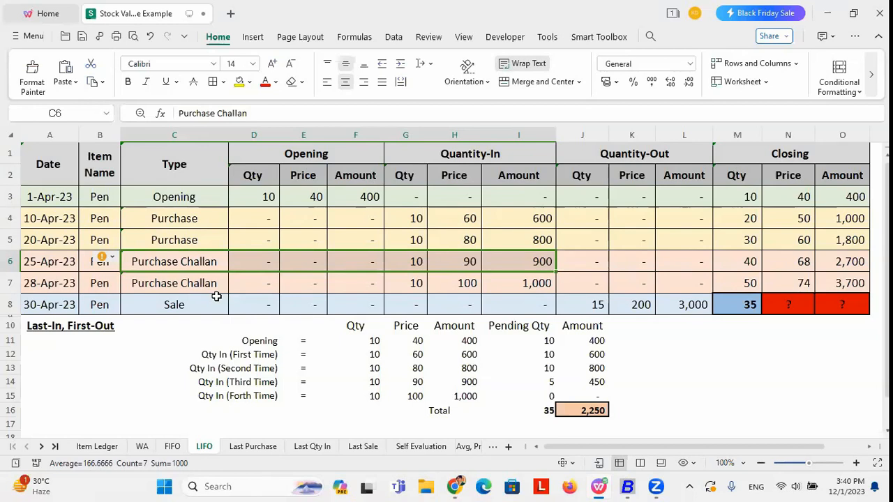
Recheck the FIFO sheet's Opening and 10-Apr-23 Purchase rows against its 28-Apr-23 Purchase Challan row
click(172, 447)
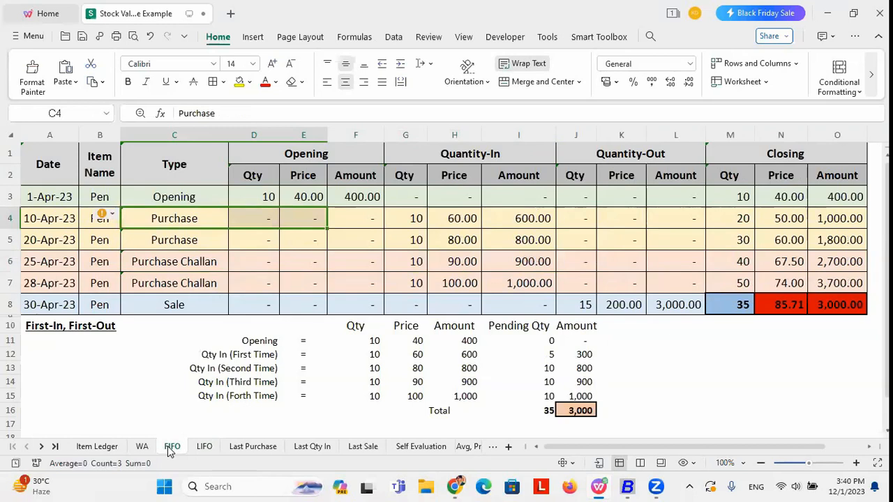
click(201, 201)
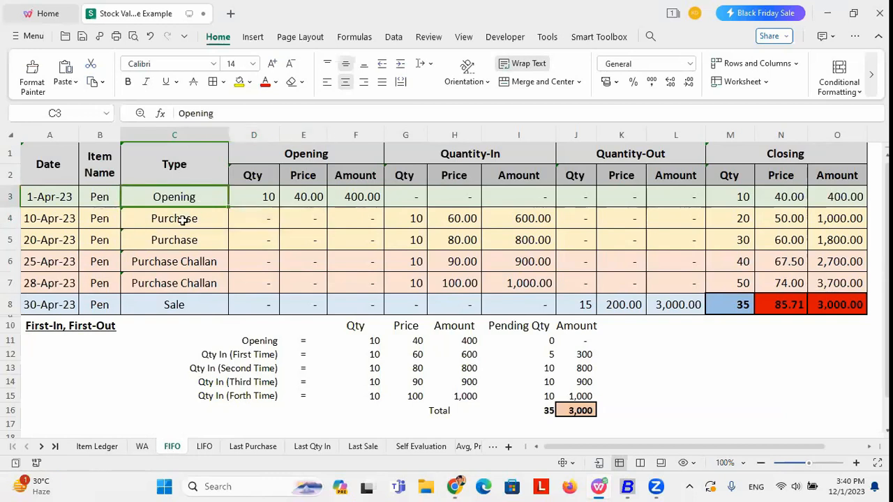
drag(182, 221, 272, 223)
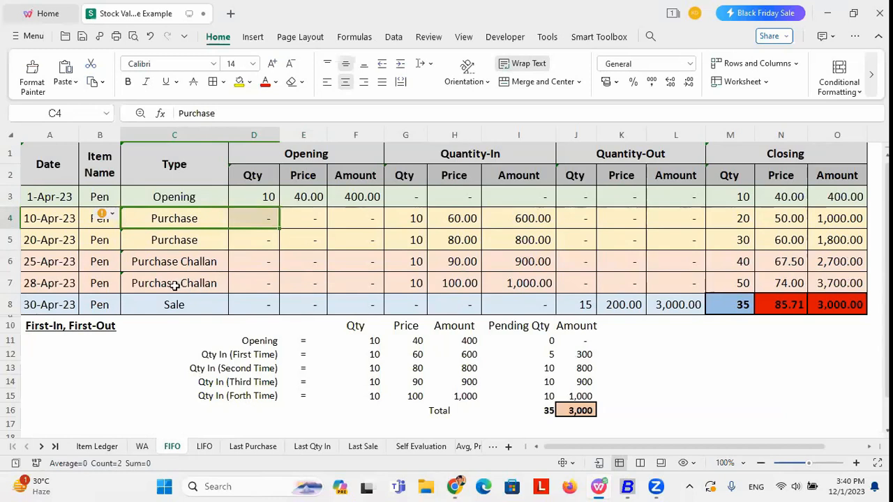
drag(175, 286, 356, 278)
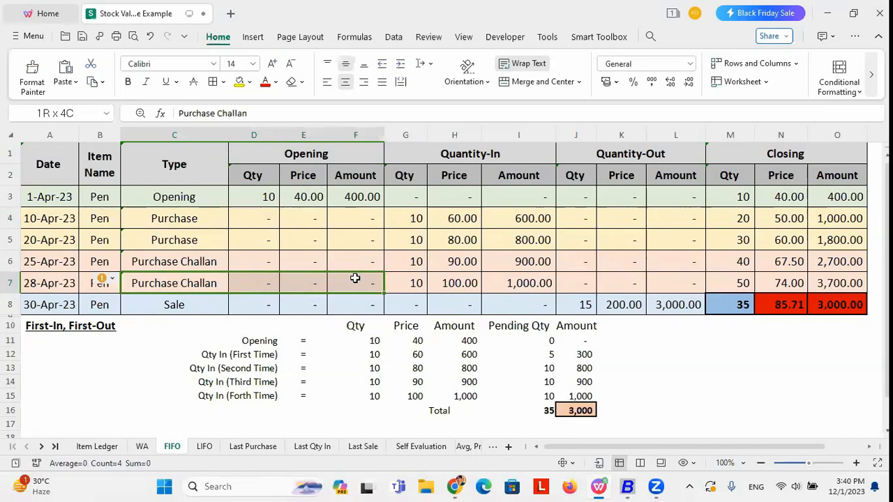
drag(355, 278, 356, 279)
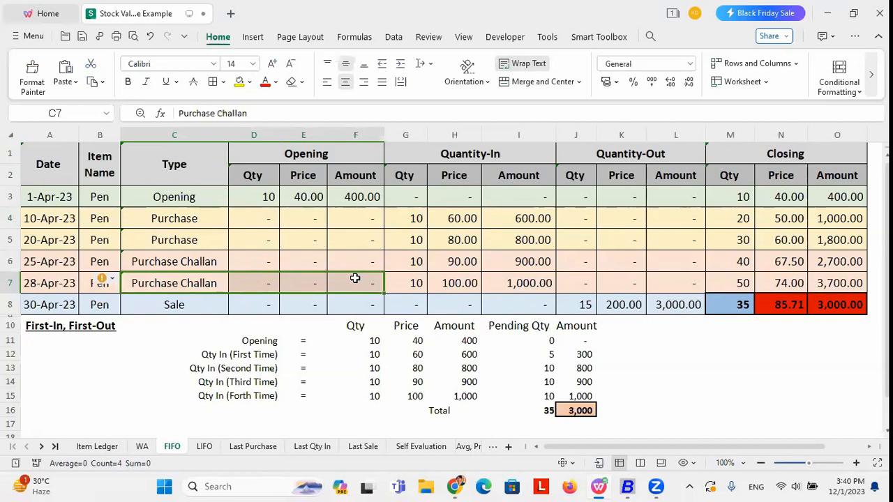
Open the Last Purchase sheet and examine the Quantity-In price and type of the 20-Apr-23 Purchase
click(251, 446)
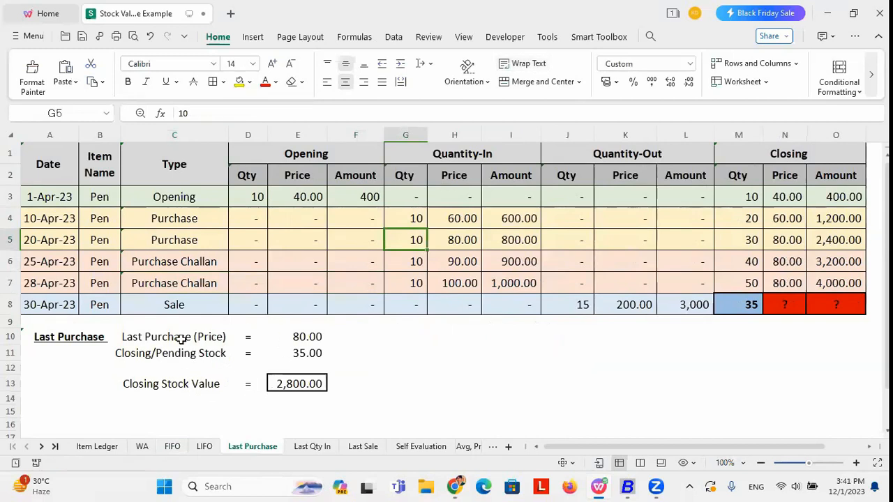
click(472, 240)
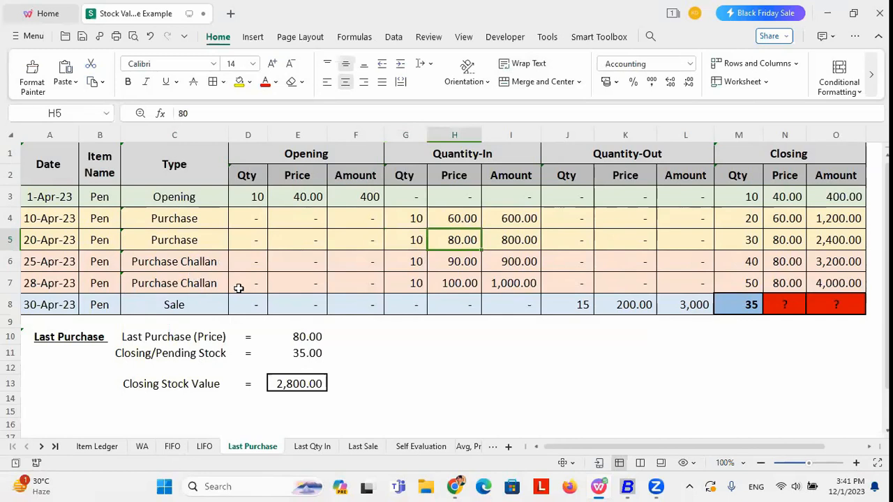
double_click(461, 240)
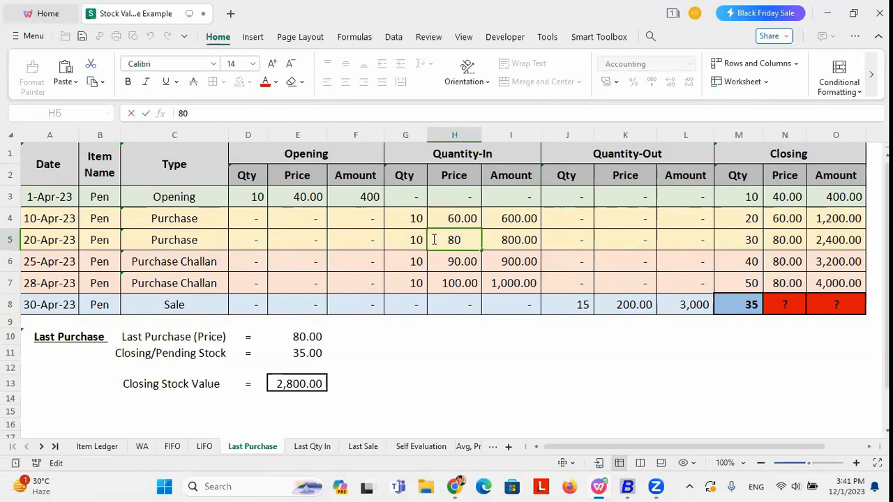
click(219, 238)
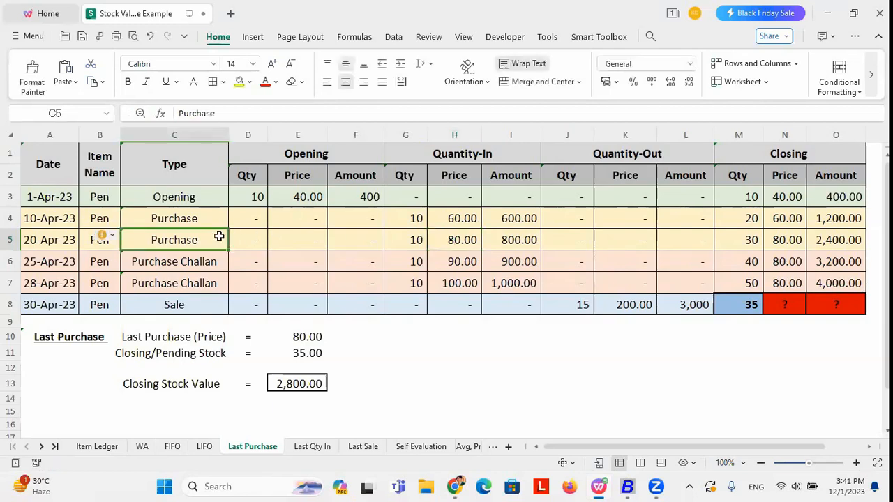
Contrast both Purchase Challan entries with the 20-Apr-23 Purchase, and match that purchase's price with Last Purchase (Price)
click(145, 258)
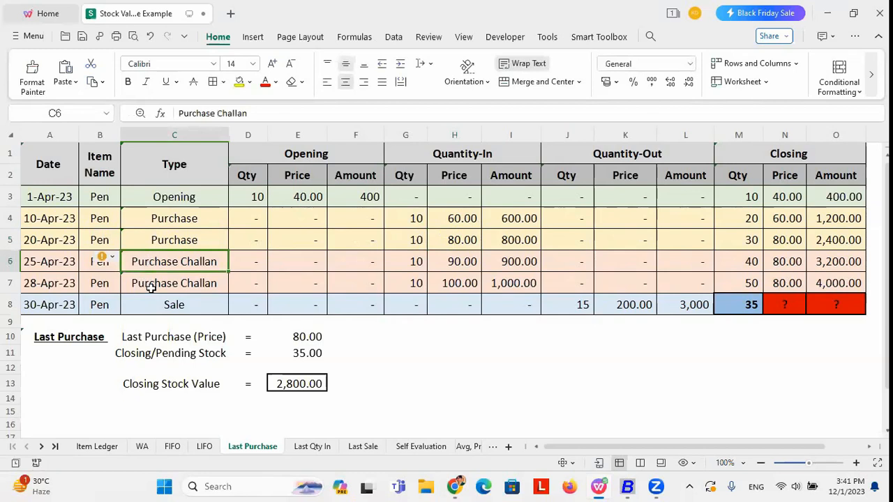
click(150, 284)
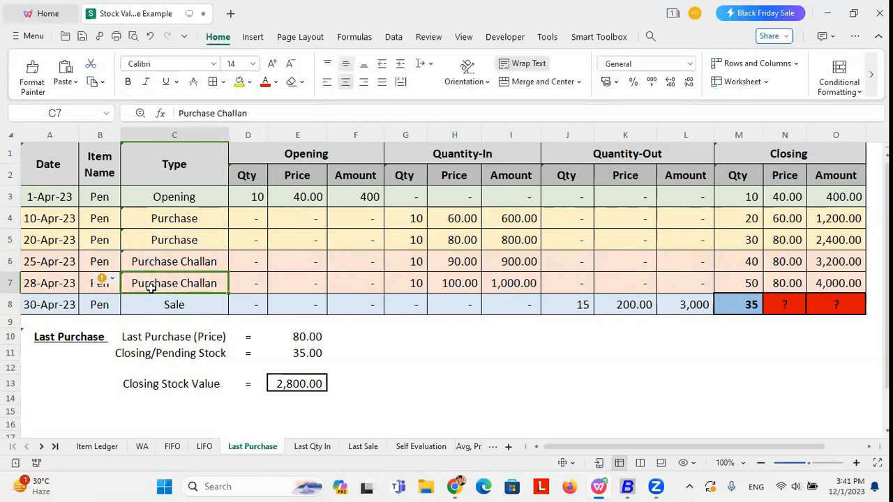
click(212, 244)
click(471, 240)
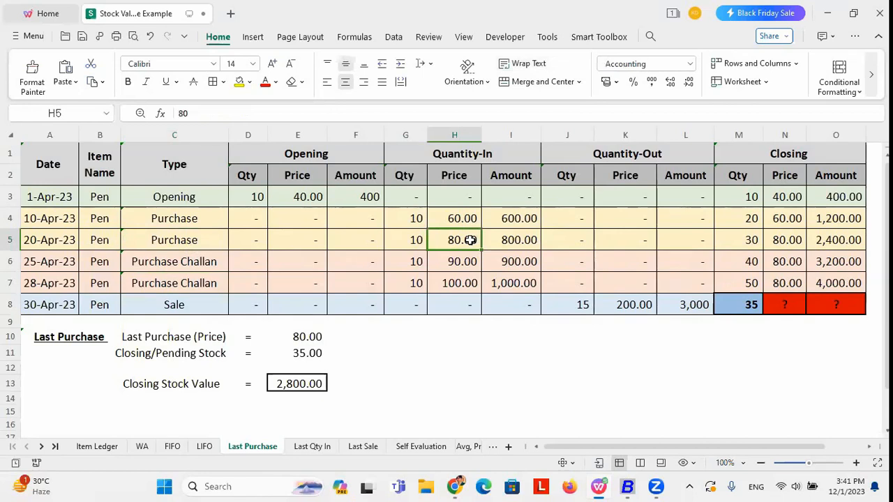
click(297, 334)
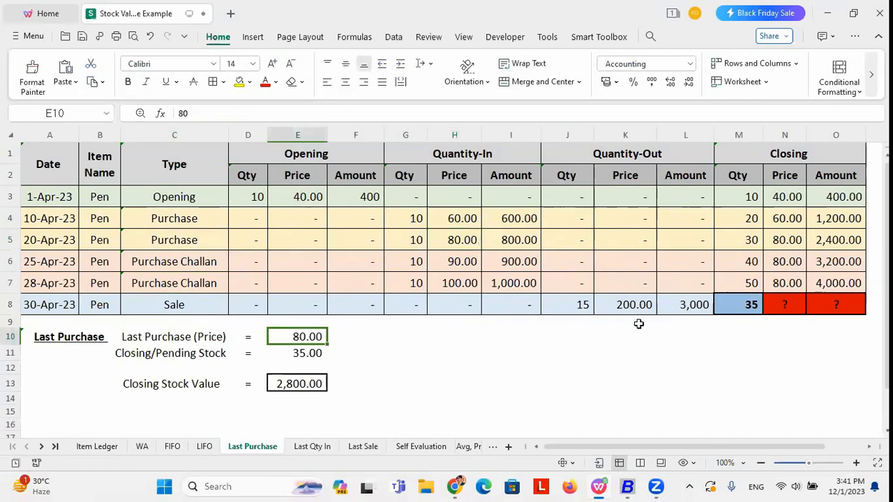
Examine how the Sale row's closing quantity derives from the preceding row's closing quantity and the quantity sold
click(754, 301)
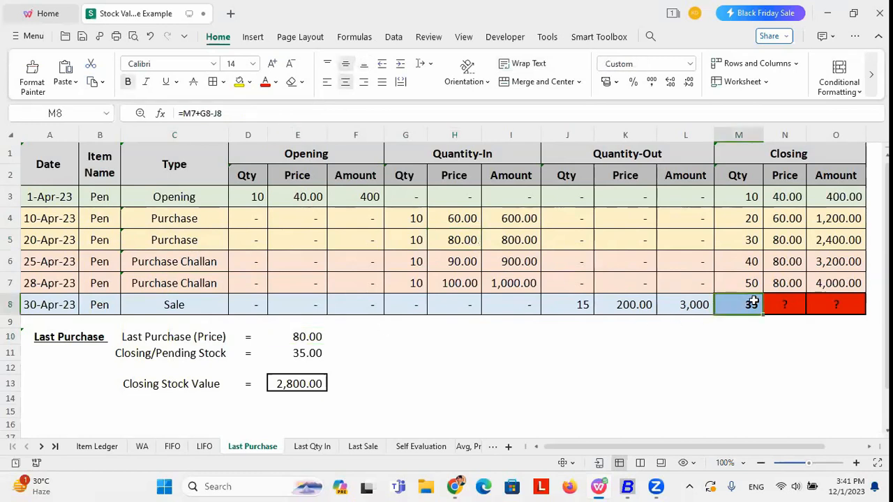
click(576, 307)
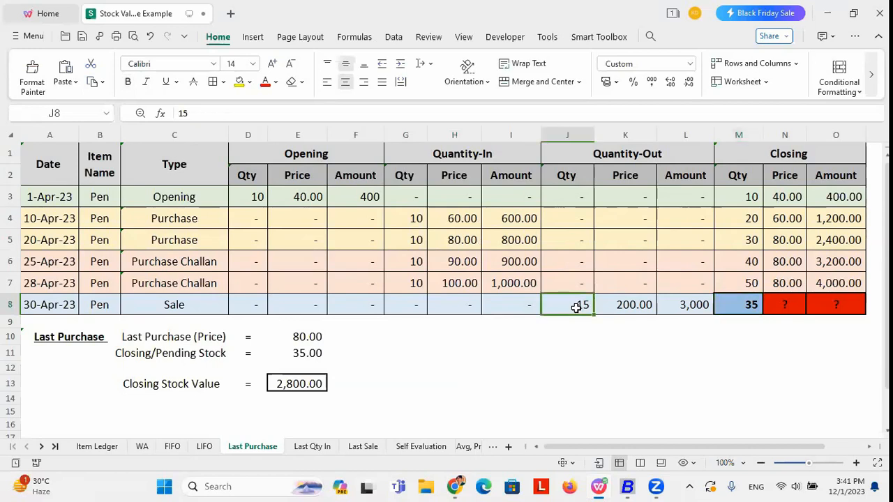
click(751, 284)
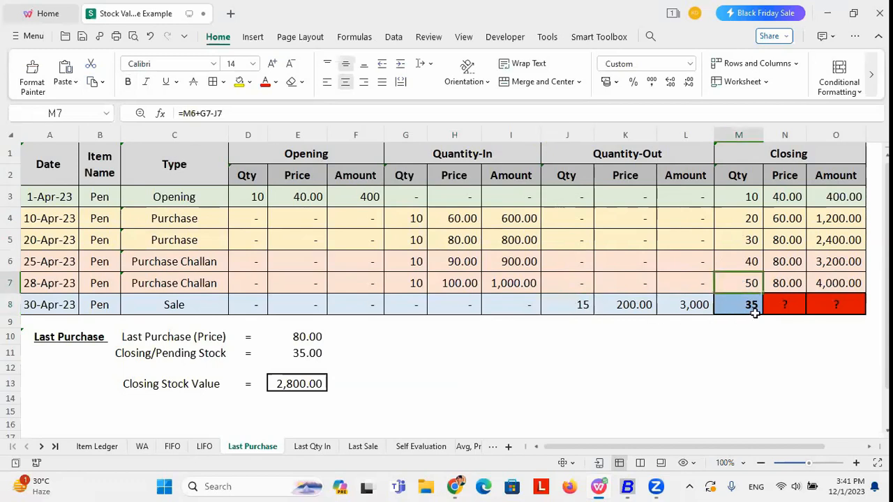
click(753, 308)
click(752, 282)
click(581, 300)
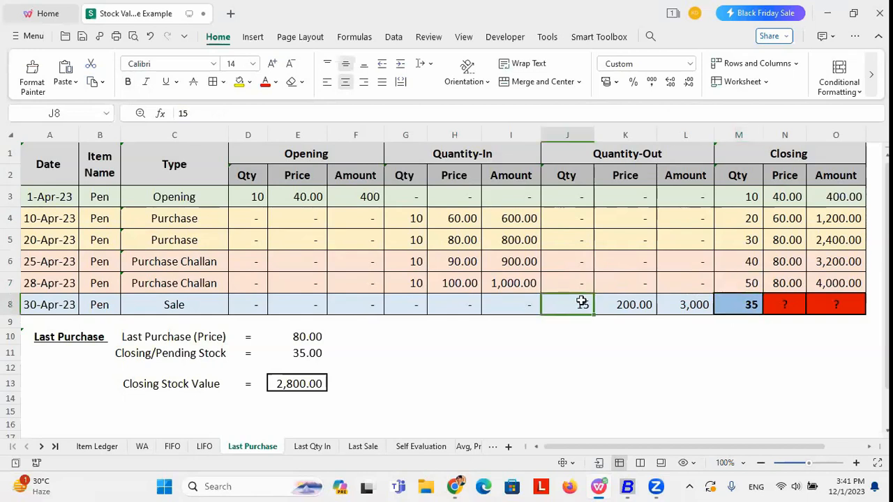
click(750, 307)
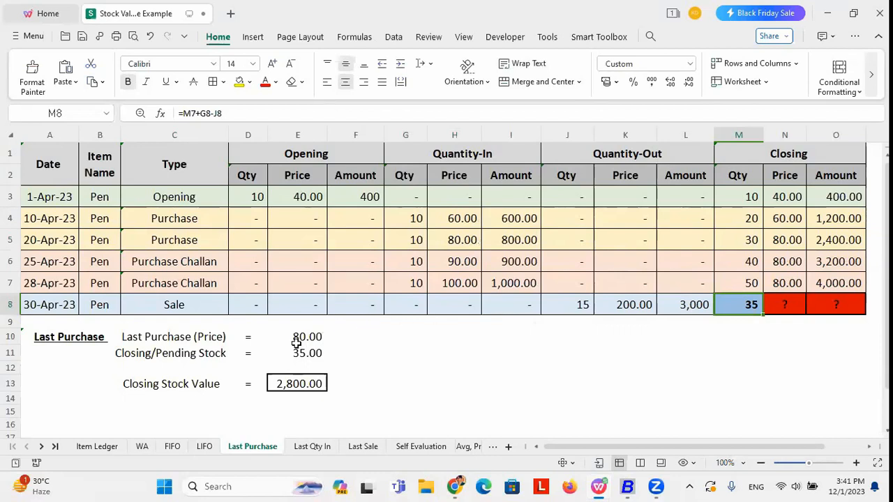
Set the 30-Apr-23 Sale row's closing price to 80 and its closing amount to 2800
click(790, 303)
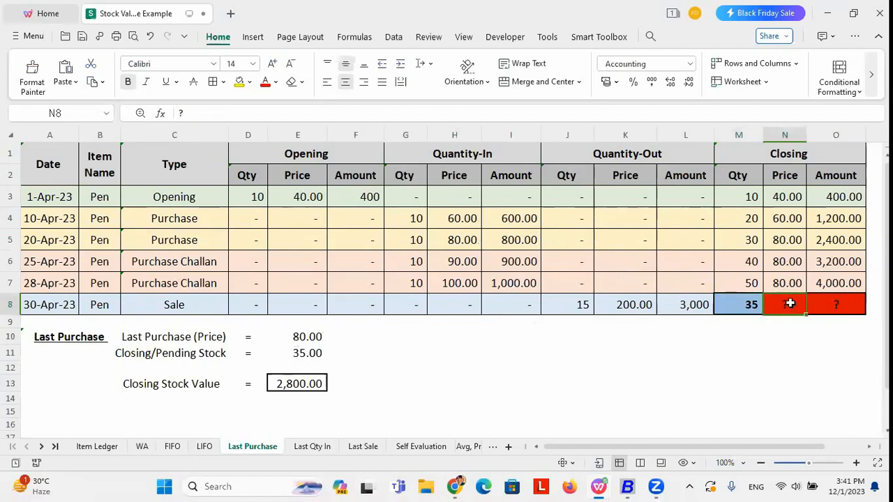
text(80)
key(Return)
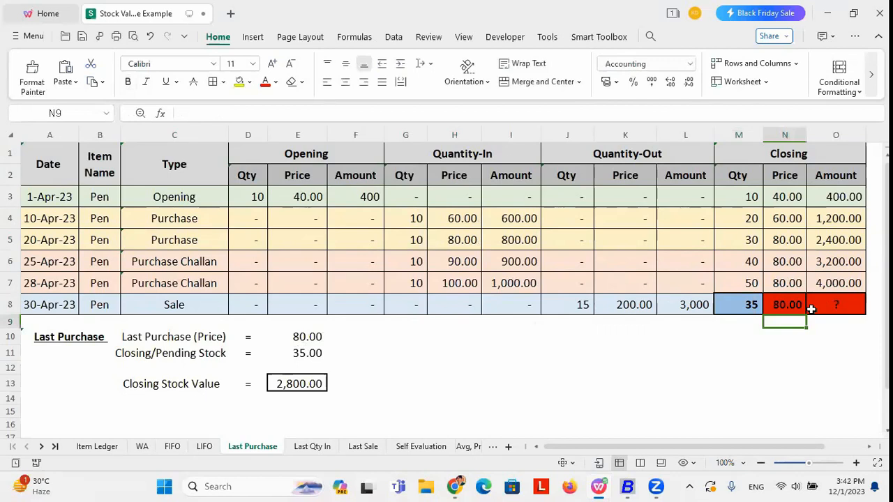
click(811, 306)
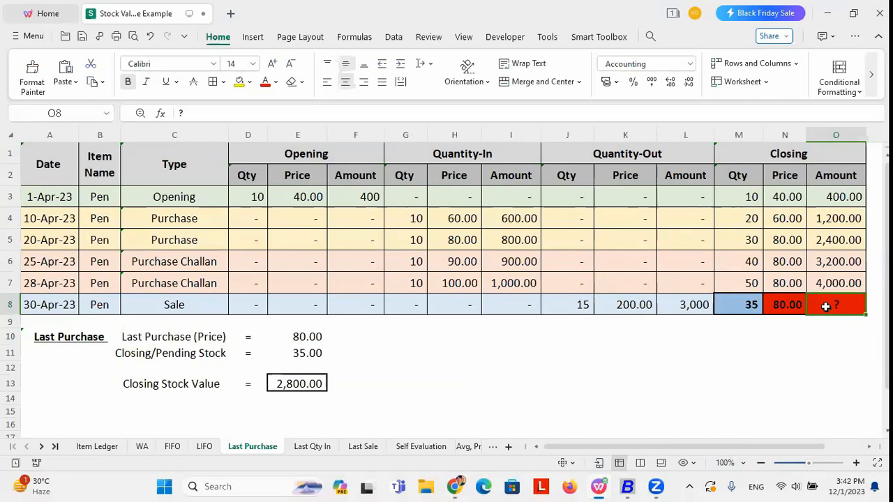
text(2800)
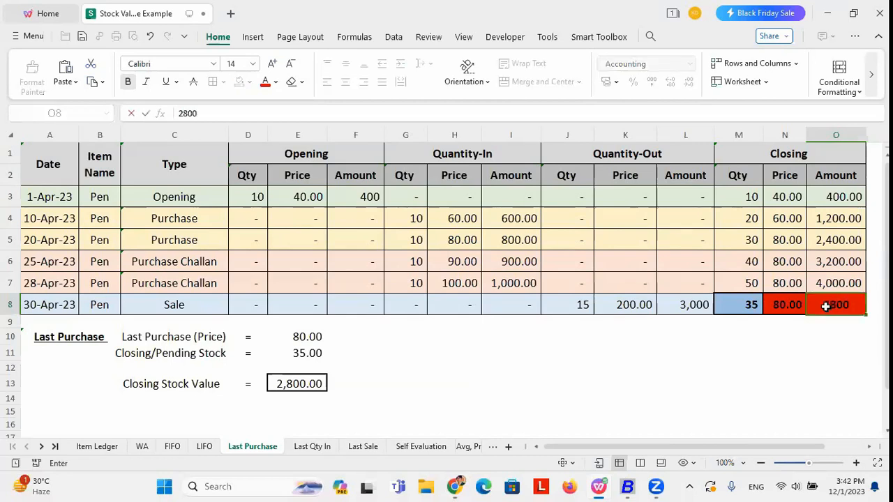
click(821, 336)
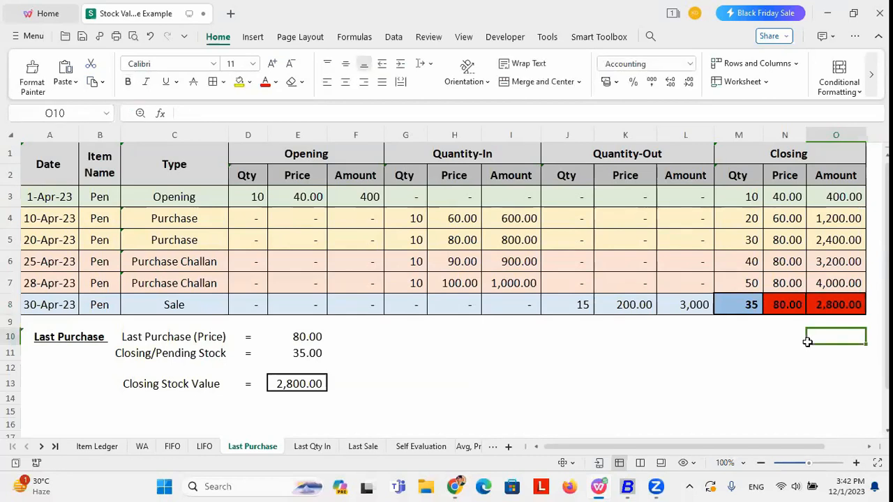
click(843, 308)
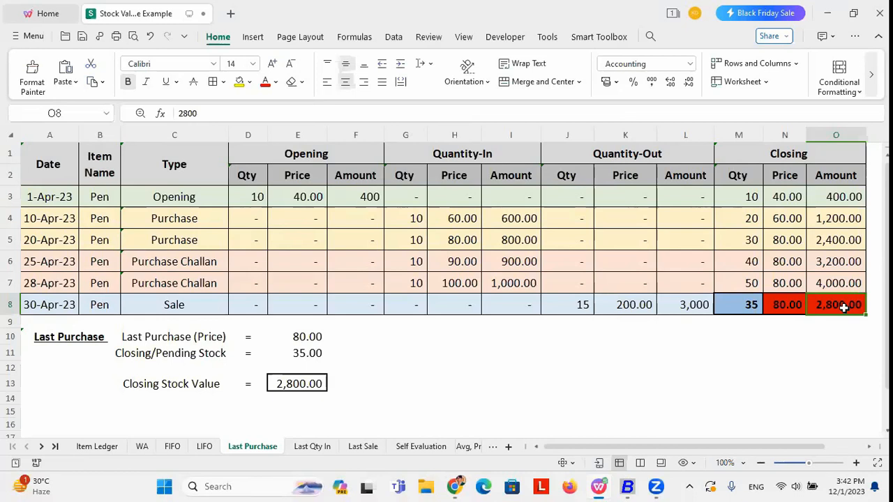
On the Last Qty In sheet, set the Sale row's closing price to 100, the price of the 28-Apr-23 Purchase Challan
click(319, 446)
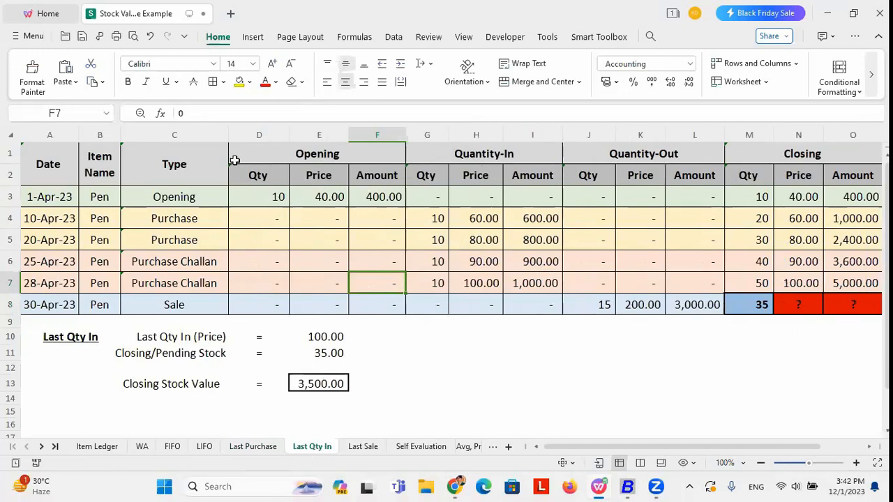
click(187, 222)
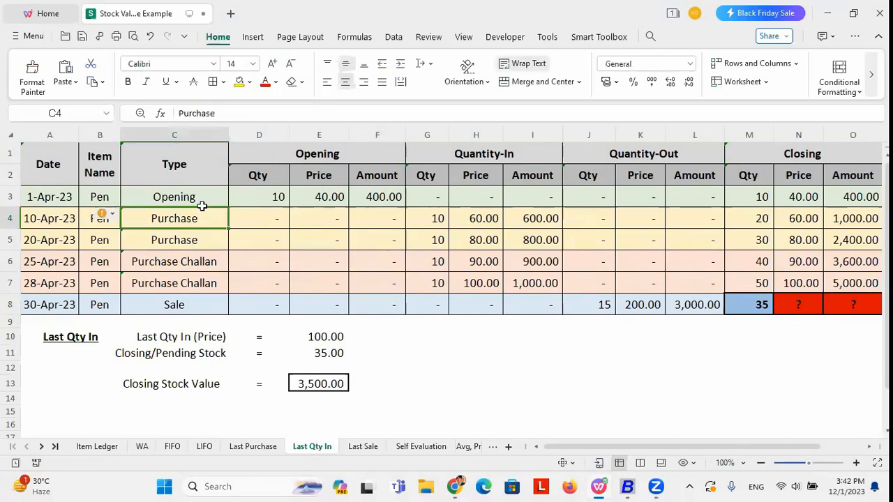
click(175, 285)
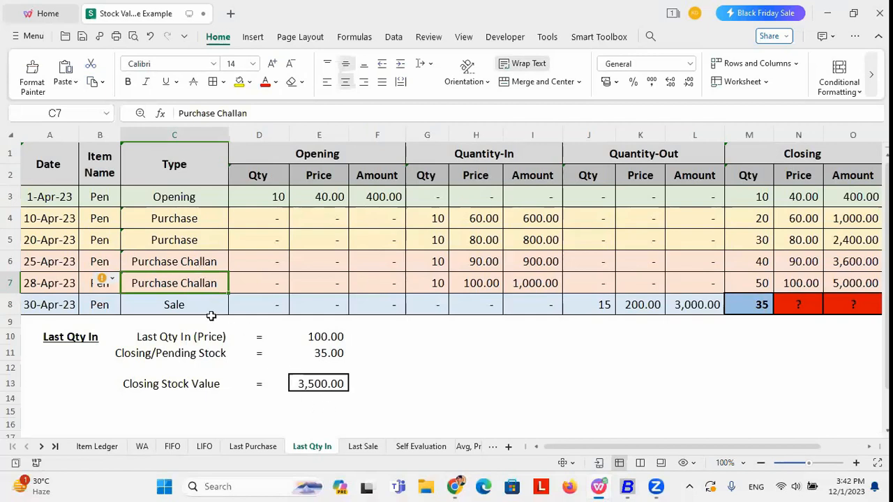
click(492, 283)
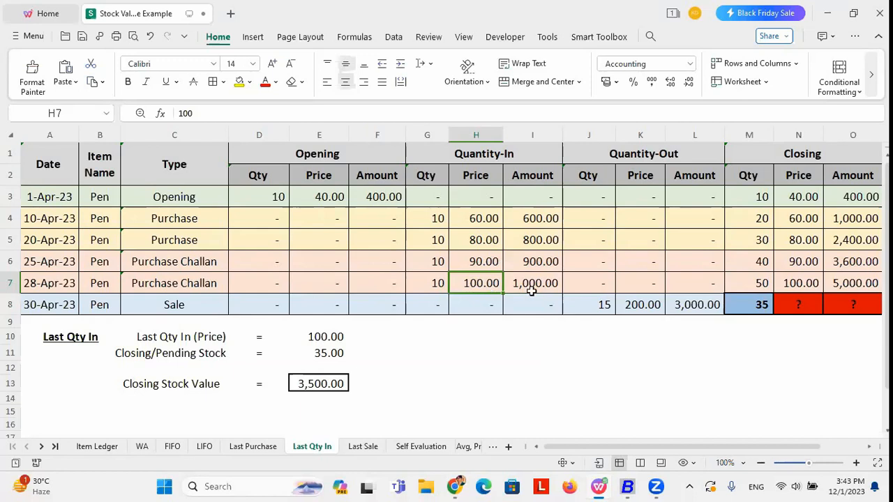
click(799, 302)
text(100)
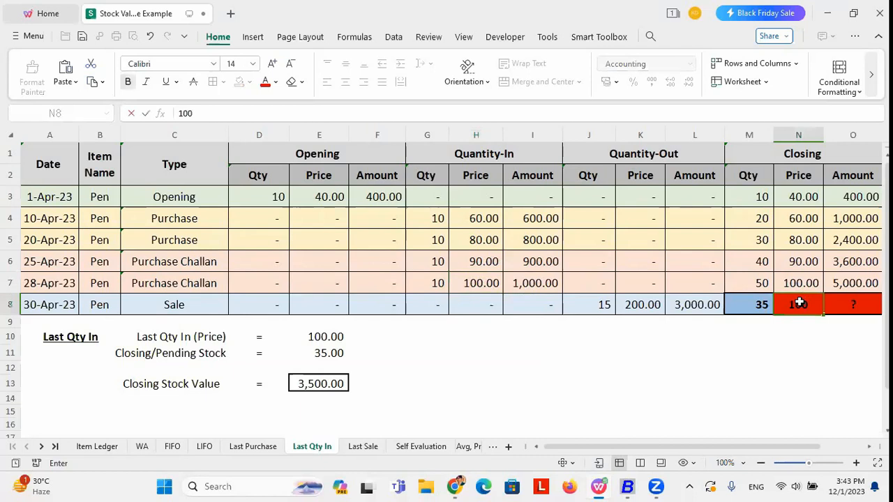
Set the Sale row's closing amount to 3500 on the Last Qty In sheet
click(852, 304)
text(3)
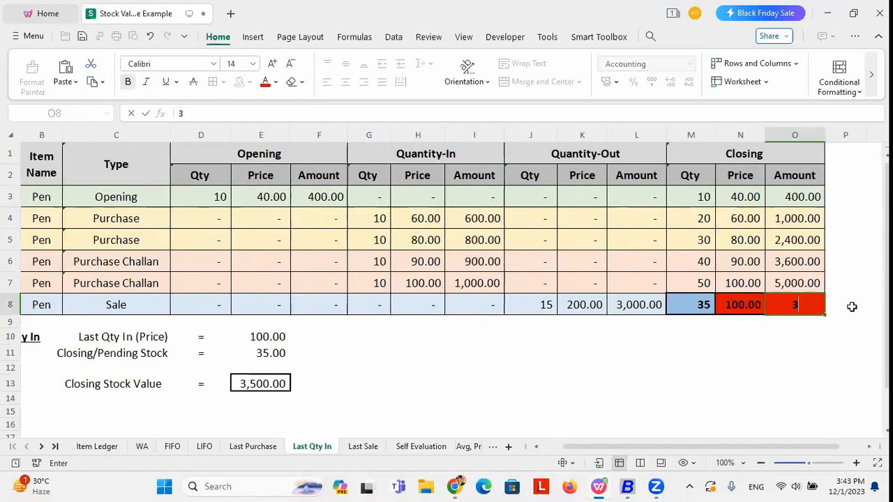
text(500)
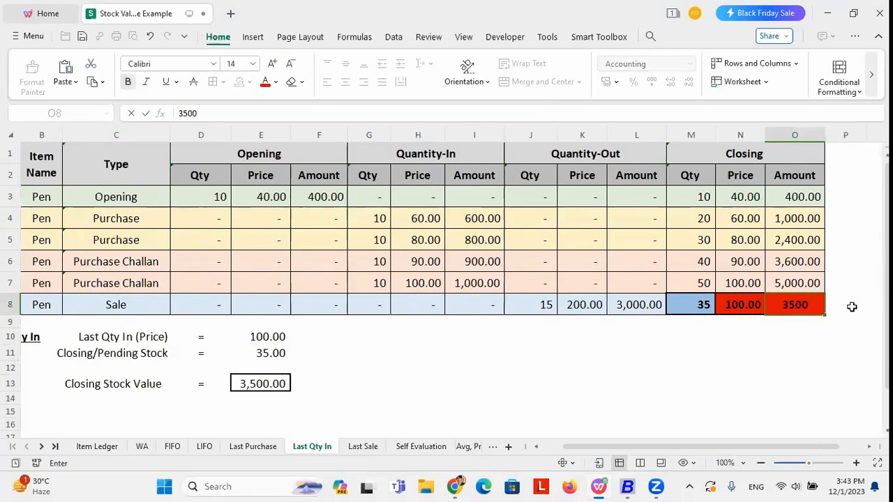
click(782, 350)
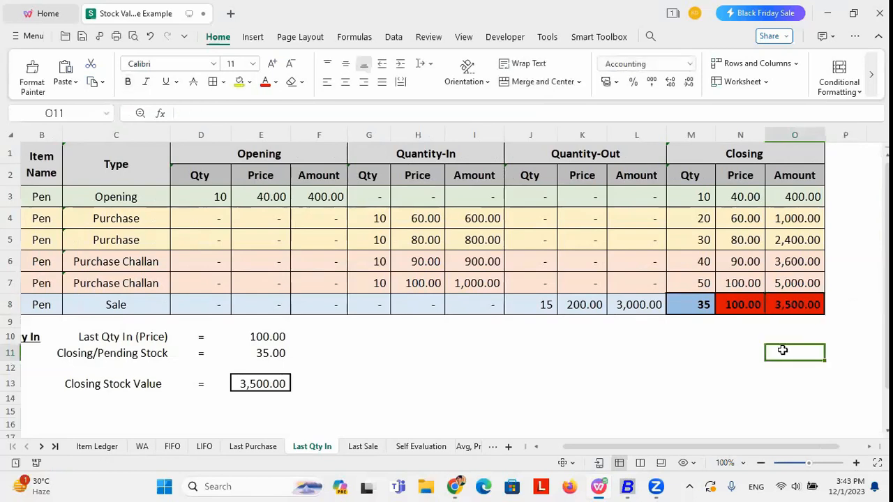
click(742, 308)
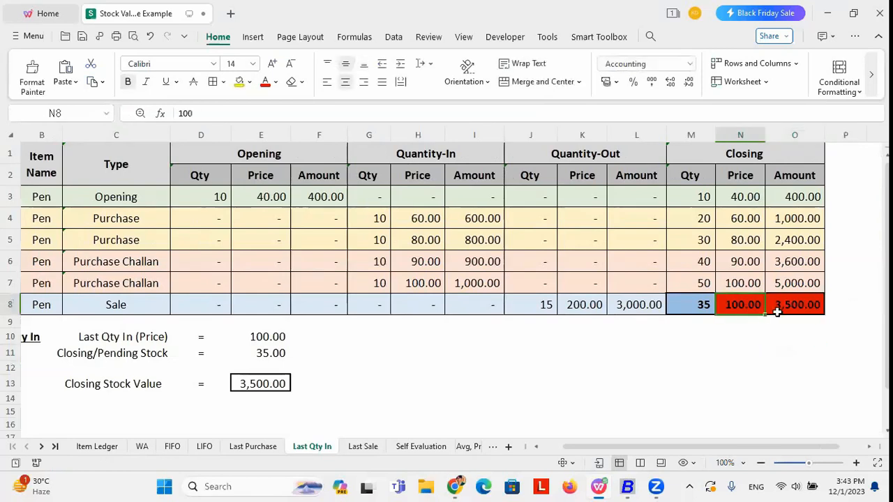
click(783, 312)
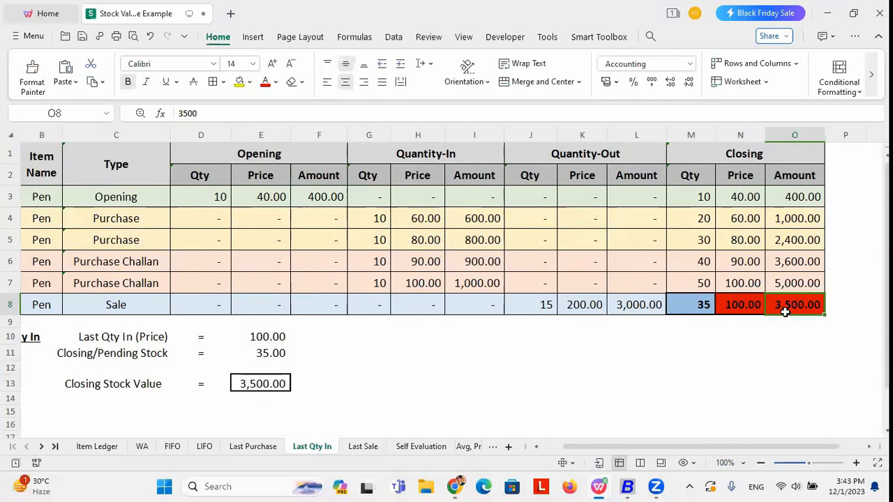
On the Last Sale sheet, set the Sale row's closing price to 200, matching its Quantity-Out price
click(363, 446)
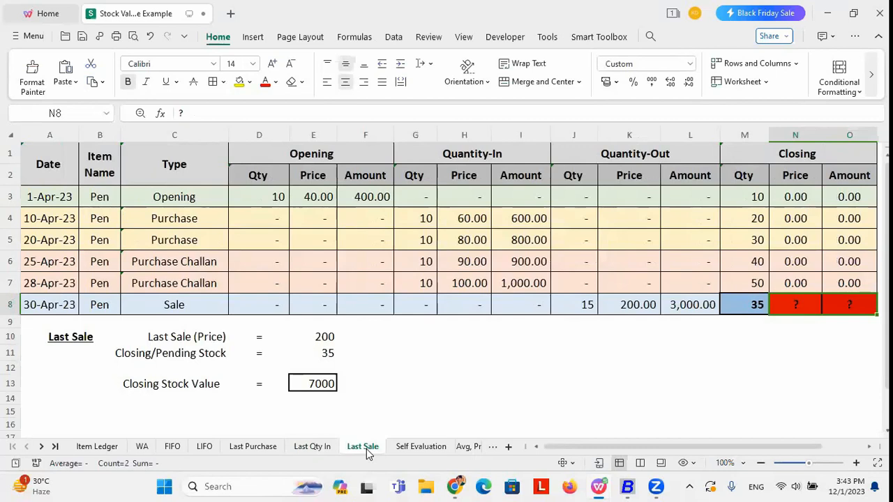
click(196, 302)
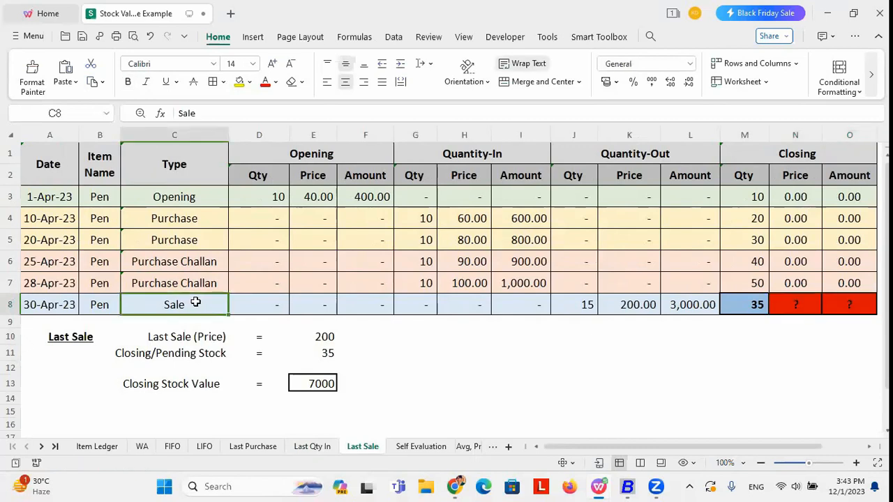
click(619, 304)
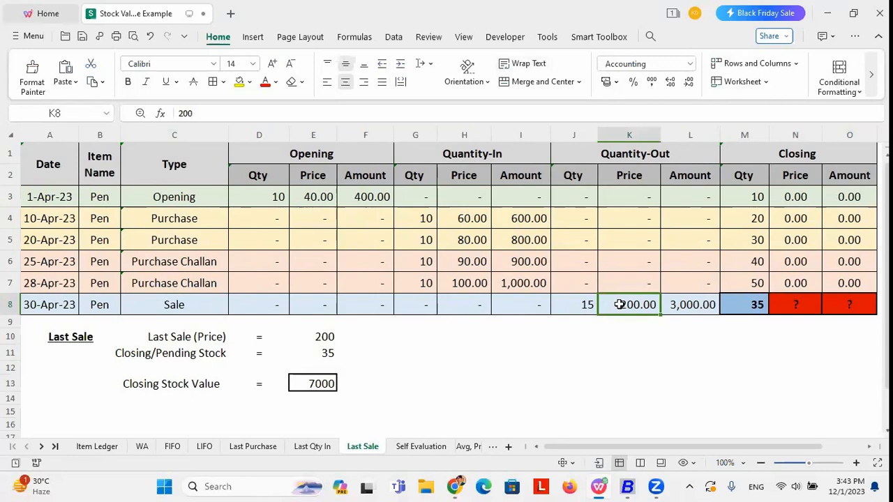
click(810, 306)
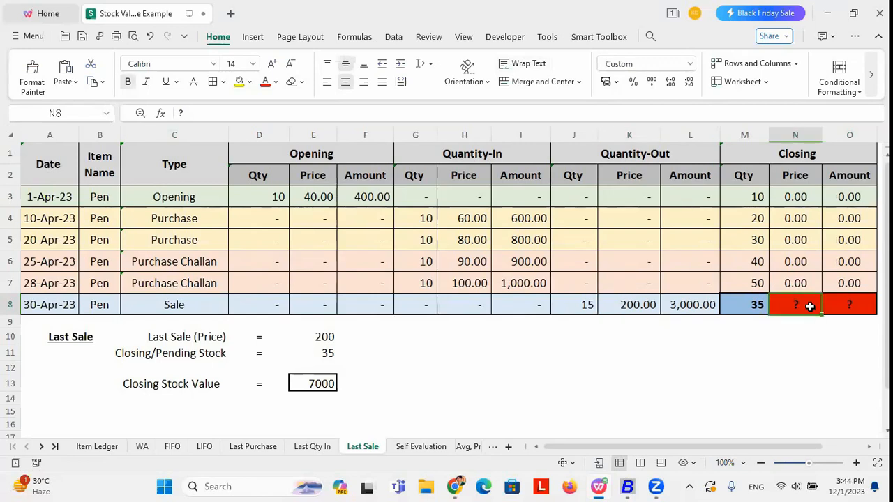
text(2)
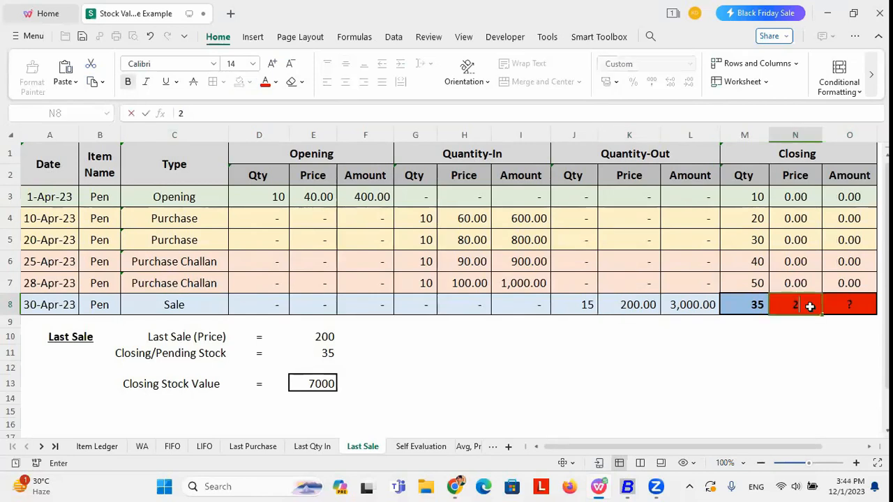
text(00)
Try entering 7000 as the Sale row's closing amount on the Last Sale sheet
click(849, 305)
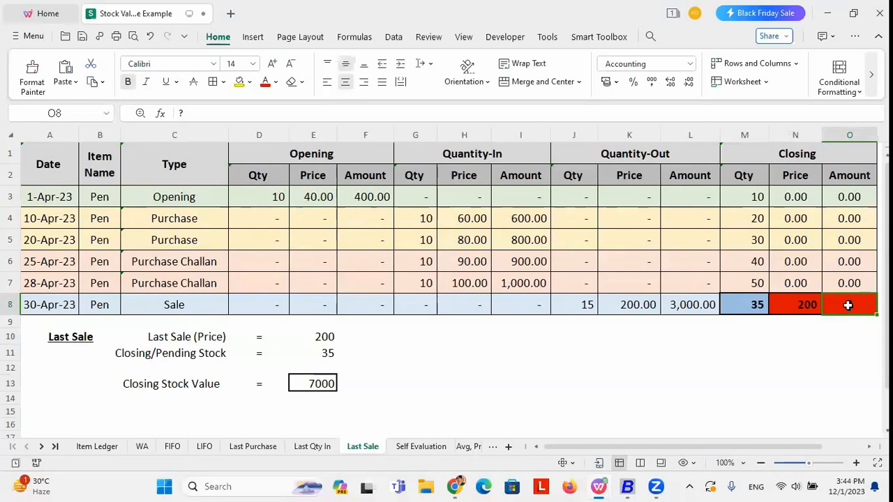
text(700)
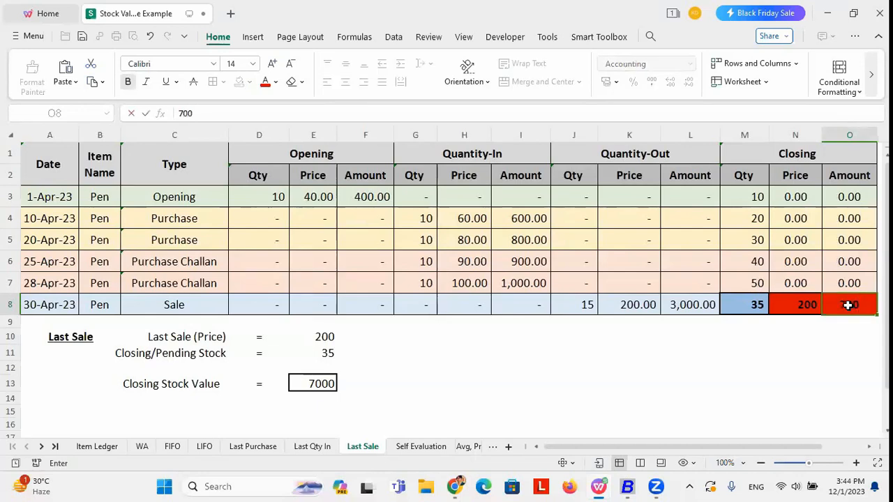
text(0)
click(824, 349)
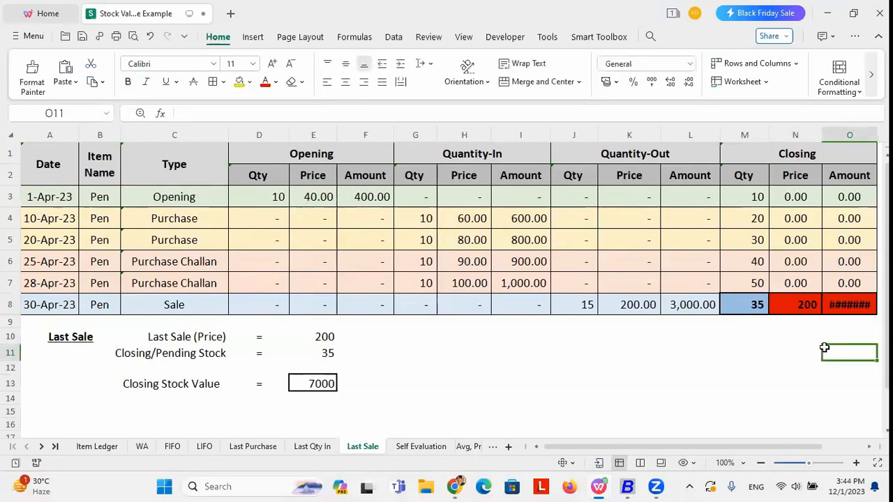
Clear the Sale row's closing amount on the Last Sale sheet
click(845, 311)
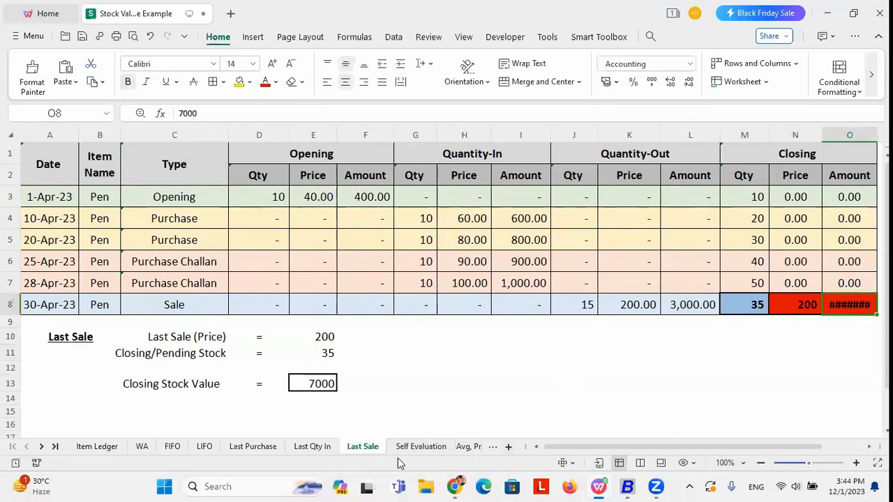
key(Delete)
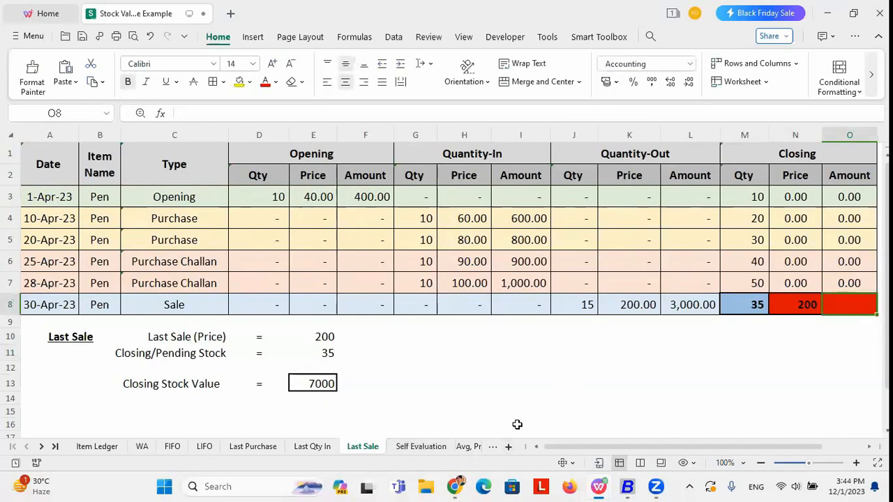
On the Self Evaluation sheet, set the Self Evaluation (Price) in E10 to 130
click(421, 447)
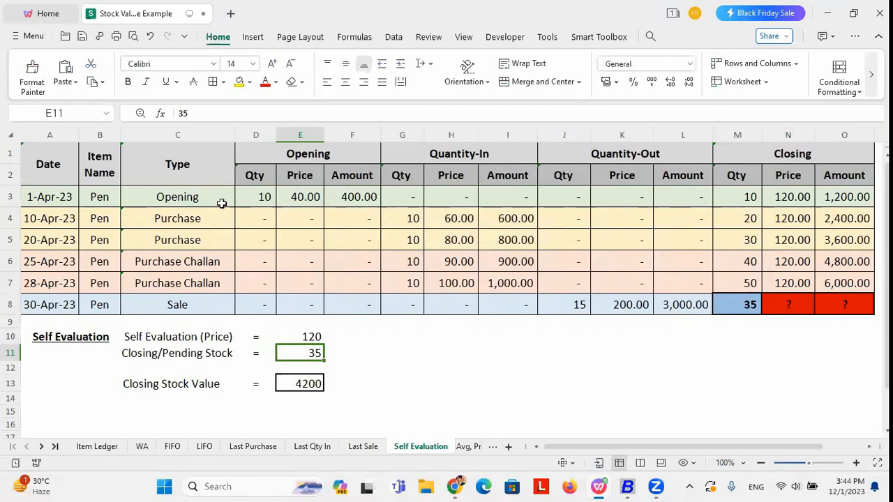
click(305, 336)
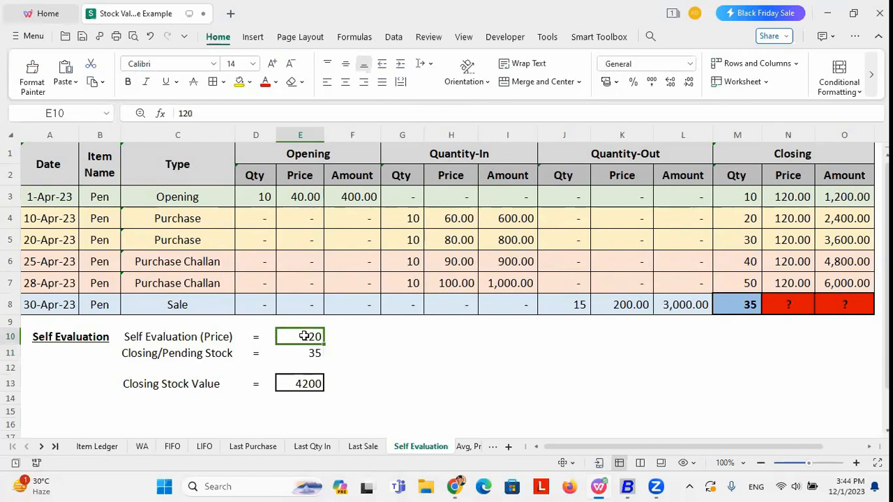
double_click(305, 336)
key(BackSpace)
key(BackSpace)
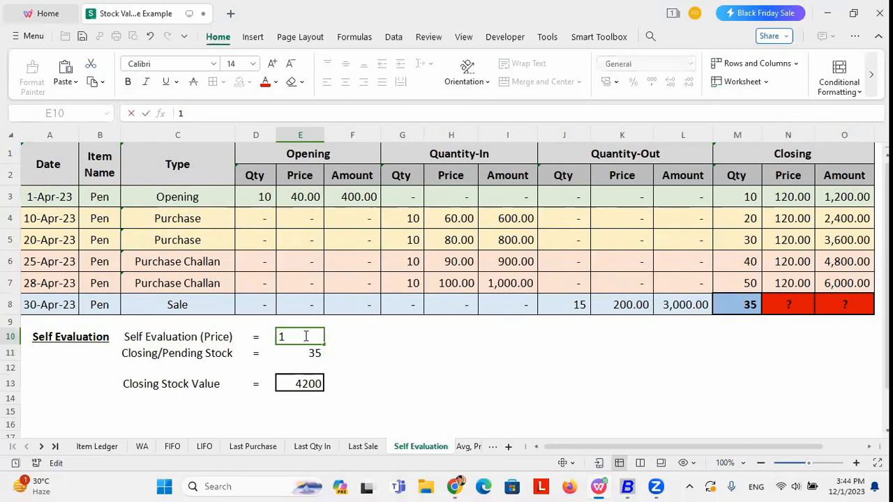
text(30)
key(Return)
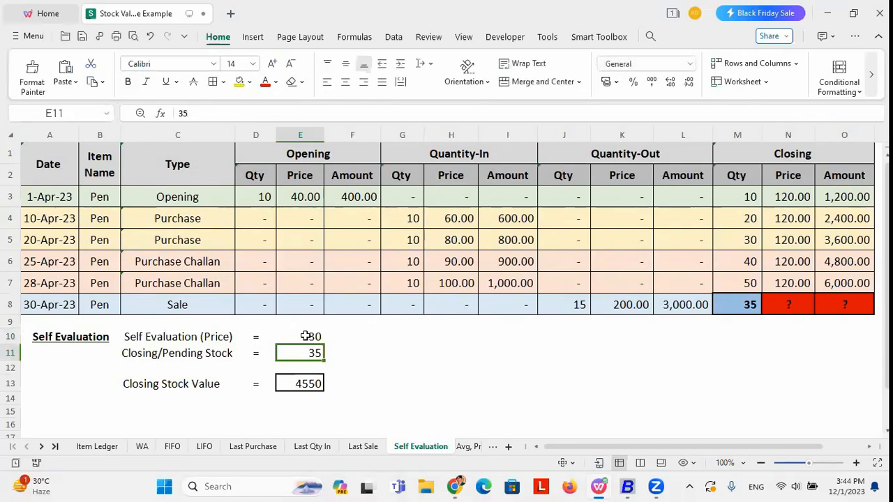
On the Self Evaluation sheet, set the Sale row's closing price in N8 to 130, matching the Self Evaluation (Price)
click(317, 386)
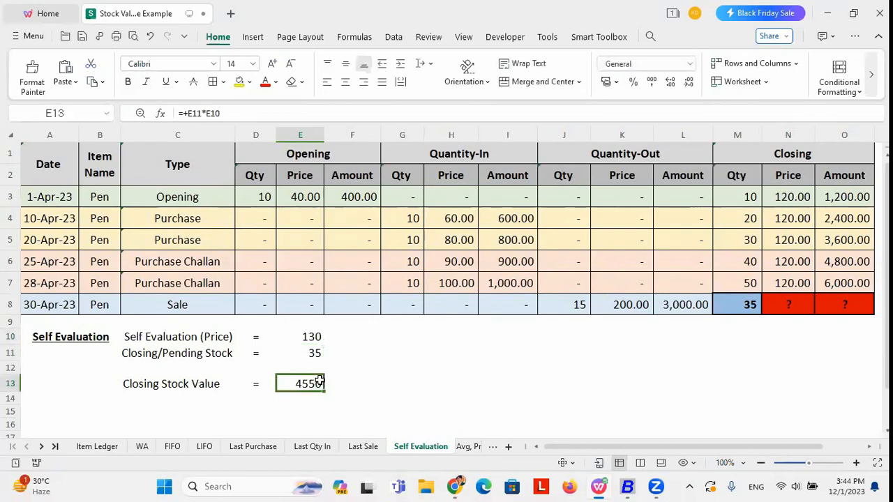
click(845, 307)
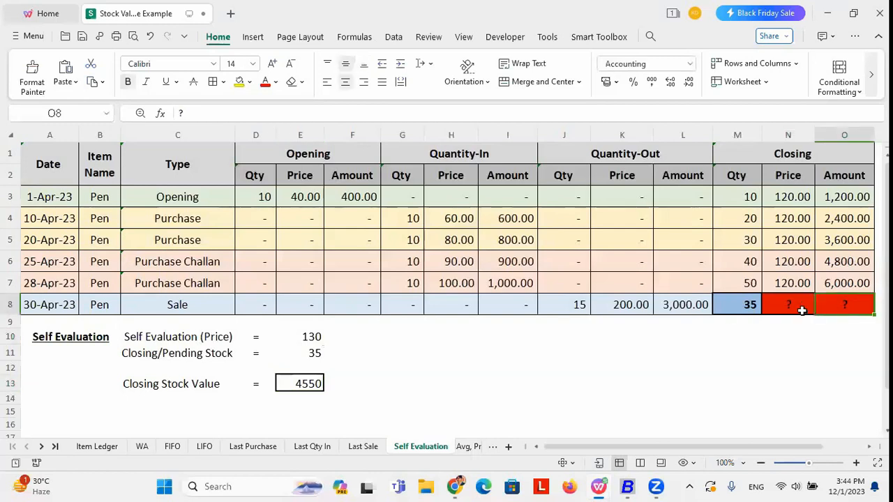
click(796, 308)
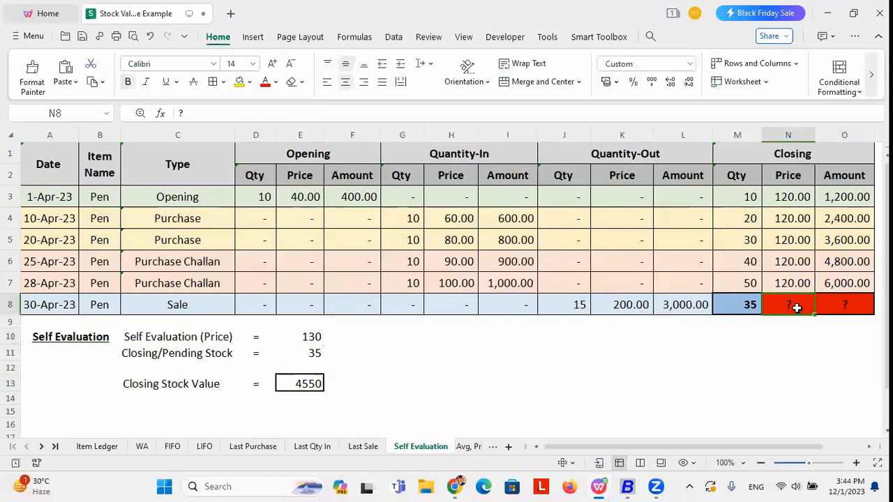
click(306, 337)
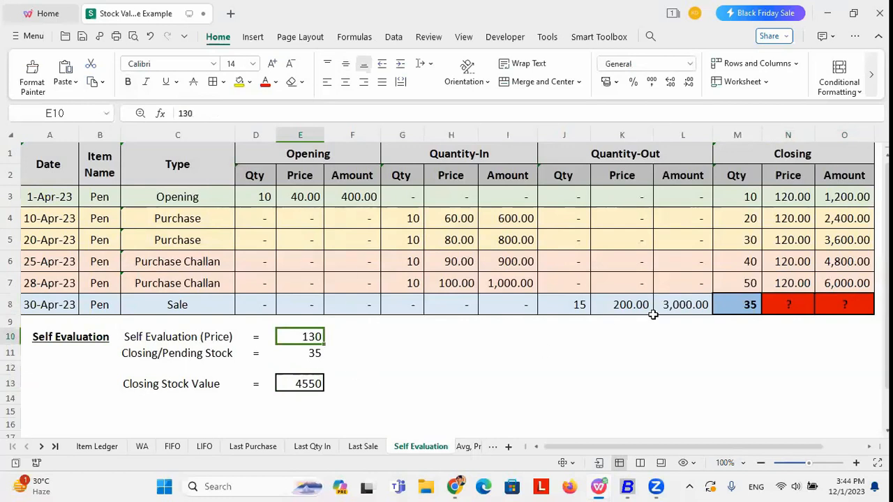
click(799, 304)
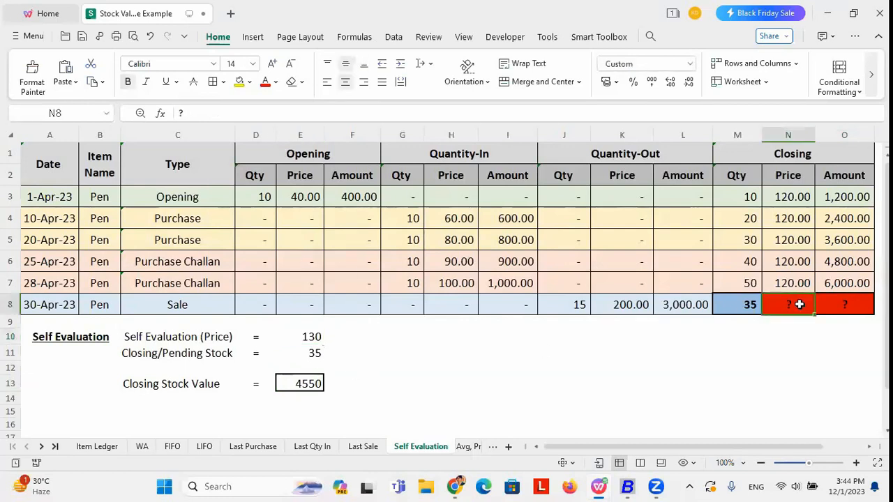
text(130)
key(Return)
Enter 4550 as the Sale row's closing amount in O8, matching the Closing Stock Value
click(799, 304)
key(Right)
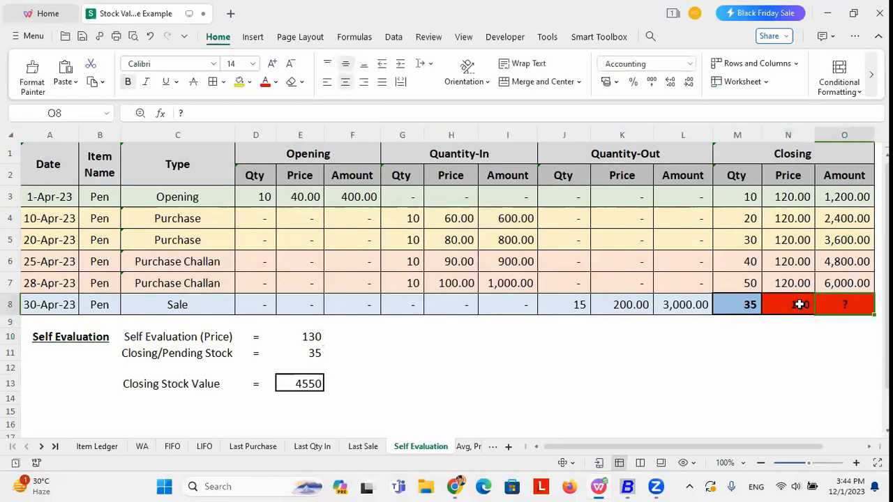
text(4550)
key(Return)
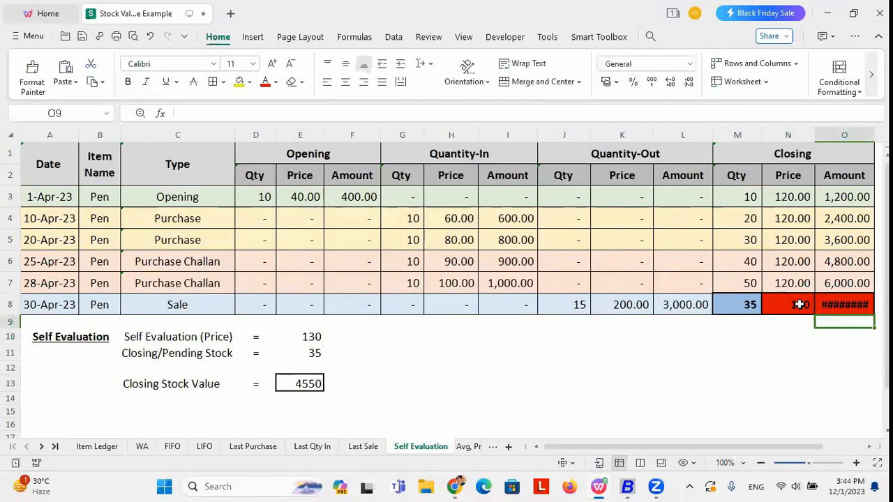
Widen column O slightly so the Sale row's closing amount fits in its cell
double_click(840, 311)
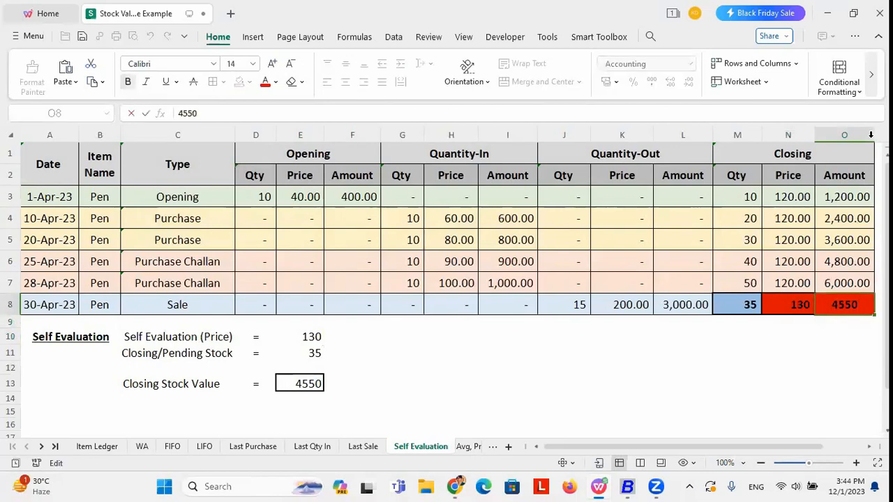
click(857, 214)
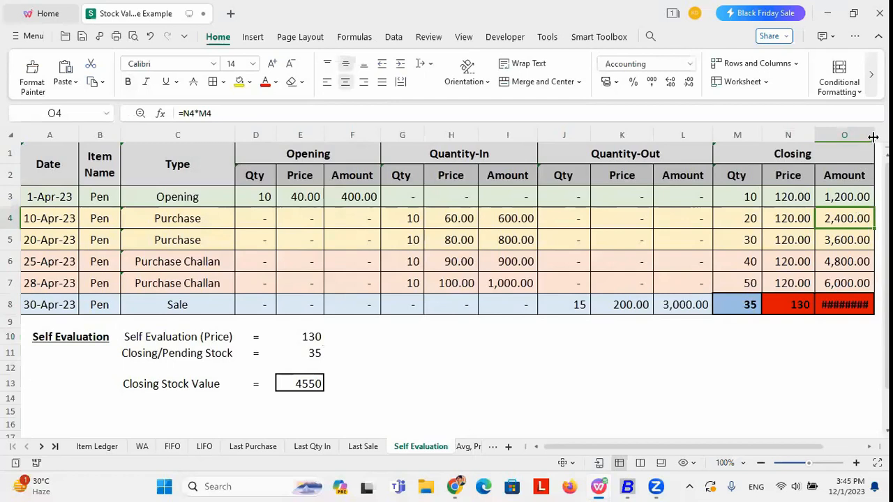
drag(873, 137, 882, 137)
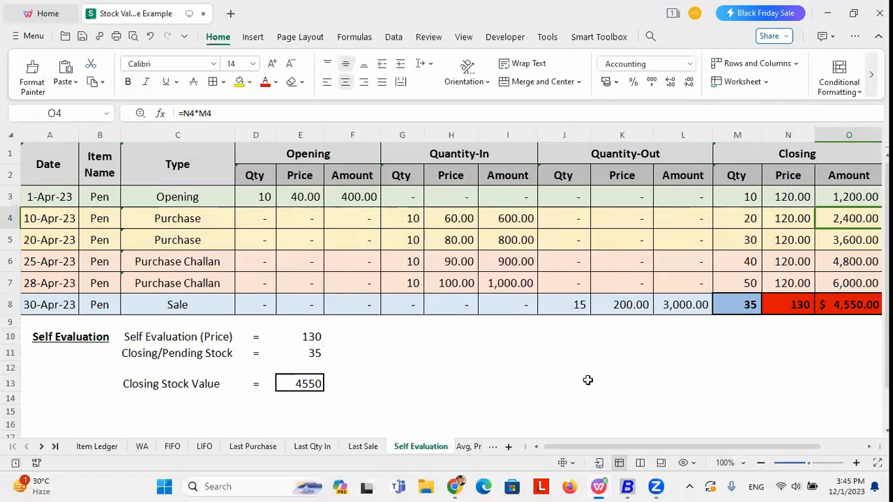
On the Avg. Price(Qty In) sheet, examine the opening amount and the Quantity-In amounts of the Purchase and Purchase Challan rows
click(468, 446)
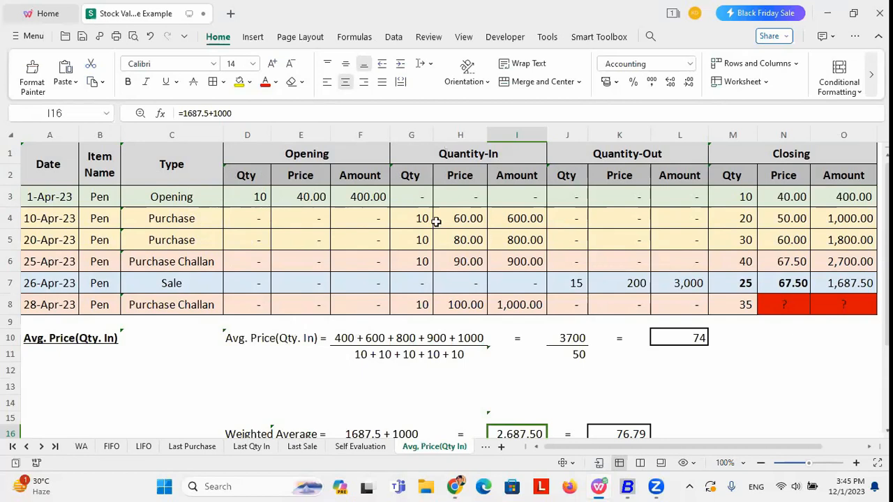
click(202, 219)
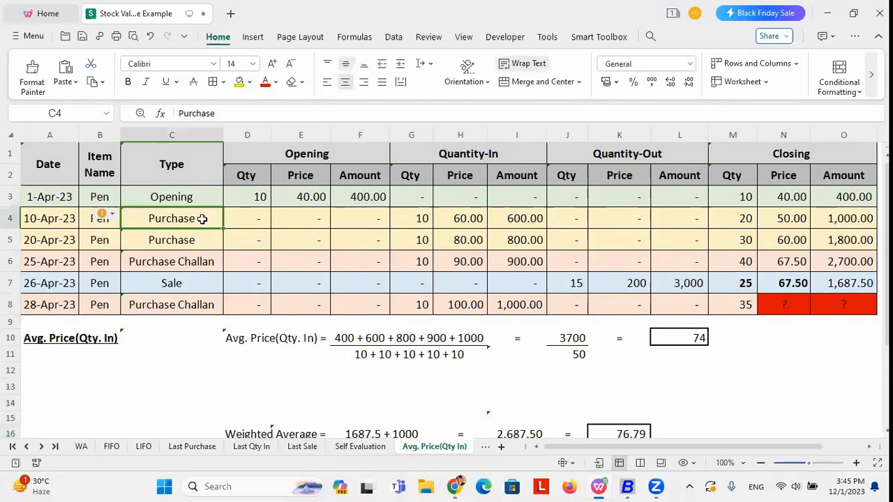
click(197, 270)
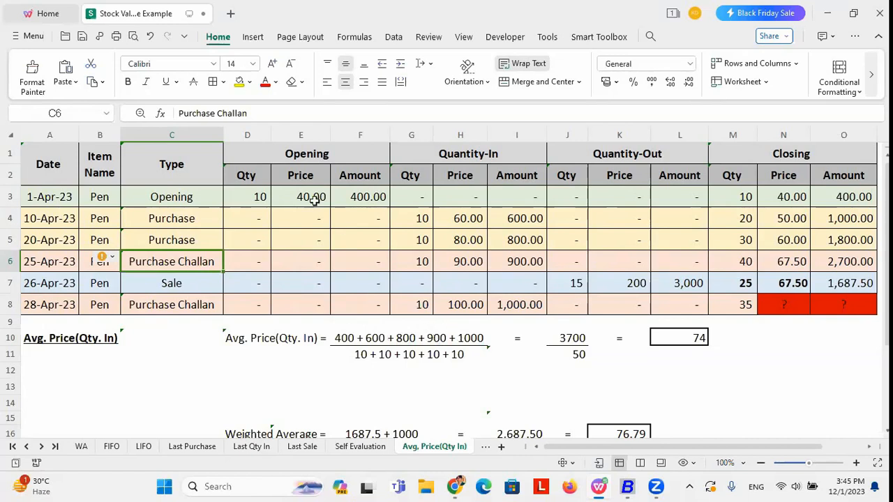
click(367, 196)
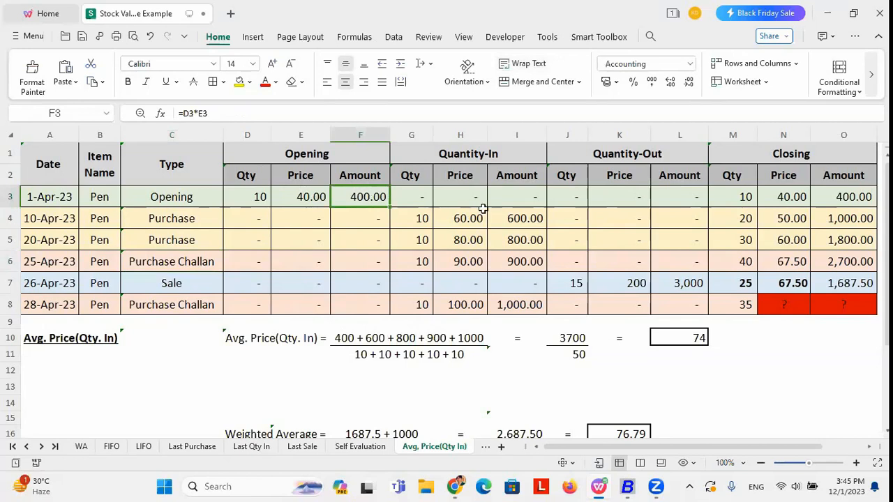
click(524, 219)
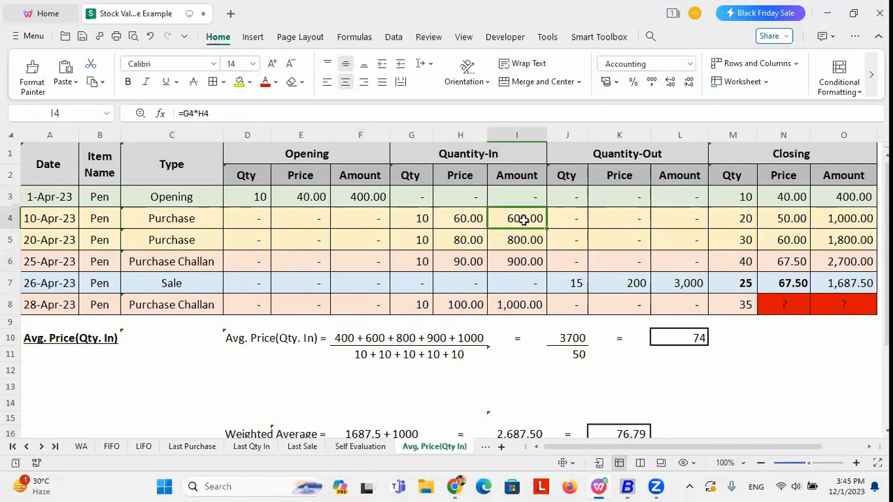
click(518, 242)
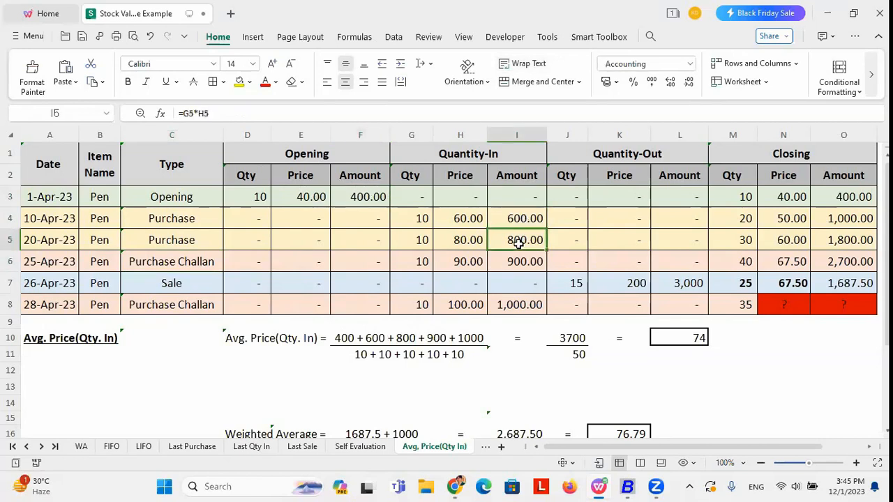
click(515, 263)
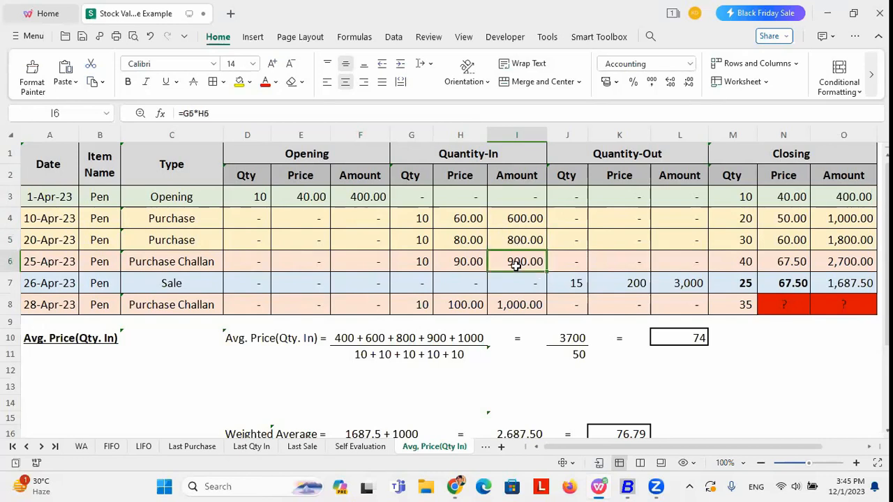
click(518, 309)
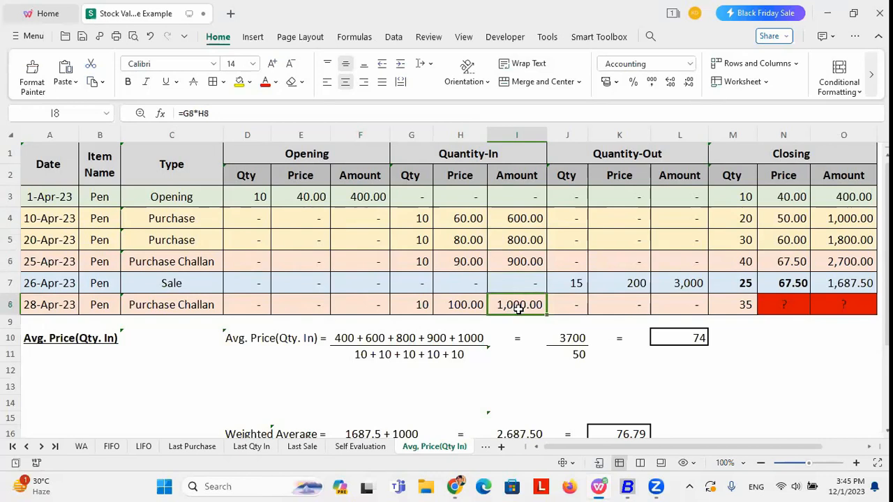
Examine the Avg. Price(Qty. In) calculation in row 10, comparing its numerator, its divisor and the Quantity-In quantities
click(470, 339)
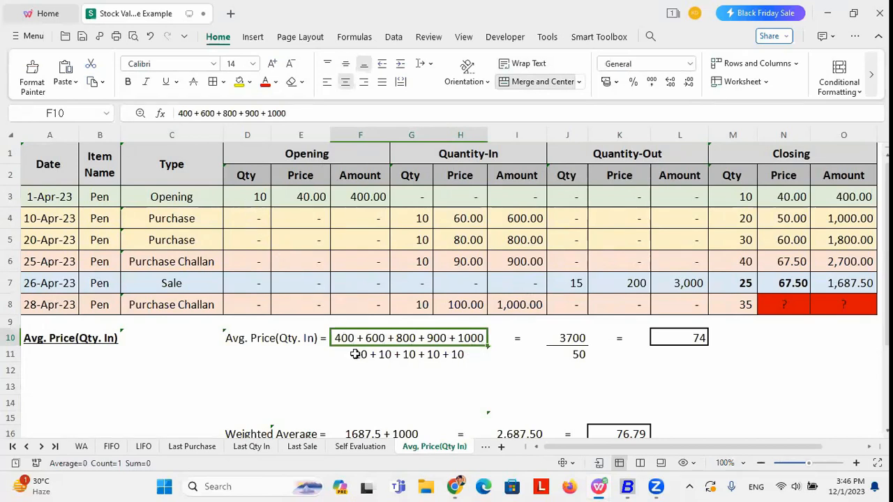
drag(420, 217, 422, 303)
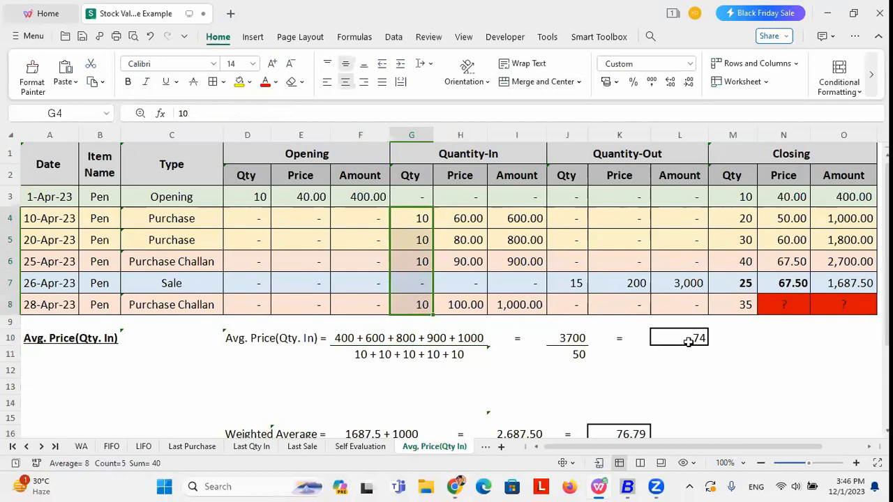
click(339, 338)
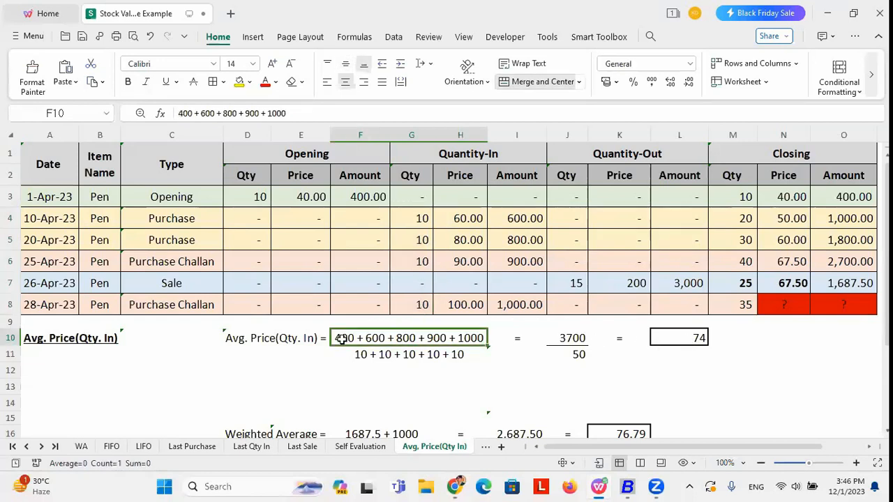
click(575, 355)
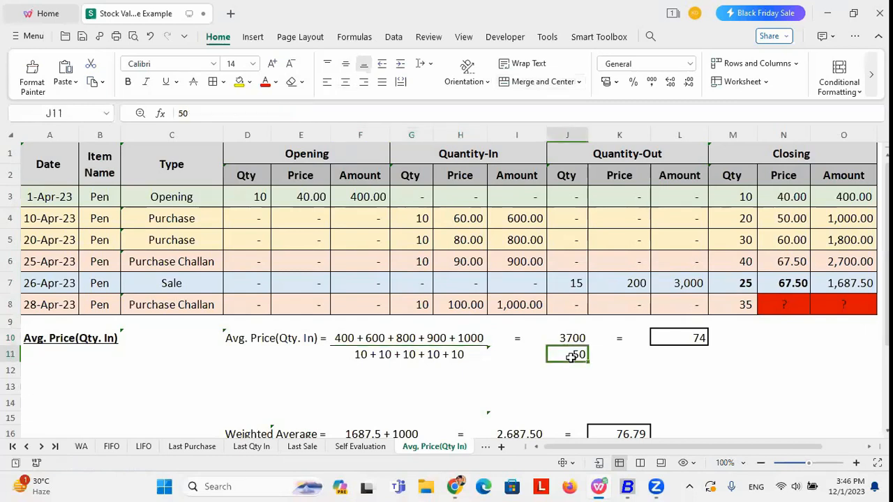
click(694, 339)
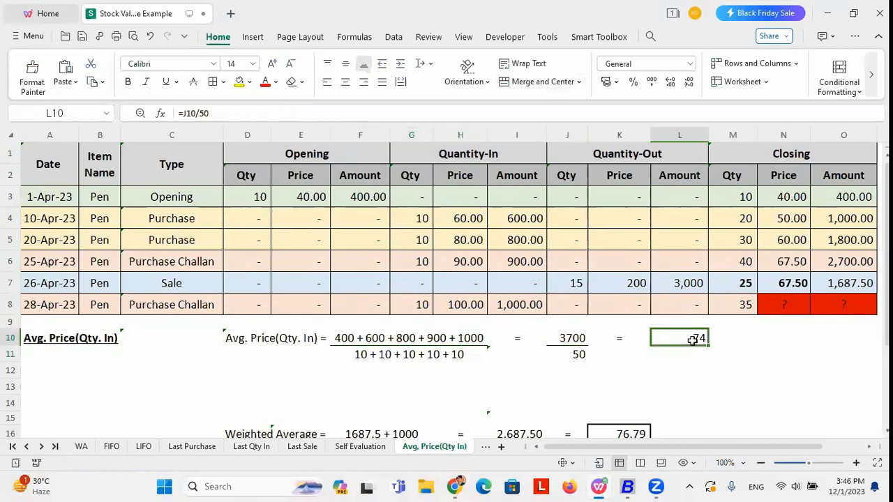
key(Return)
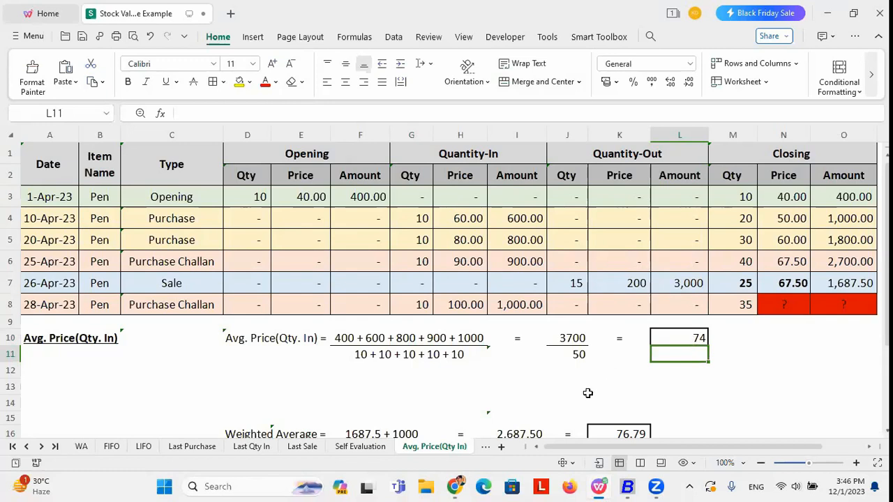
Examine the Weighted Average calculation in rows 16 and 17 against the Sale row's closing amount and the last Purchase Challan row
click(852, 279)
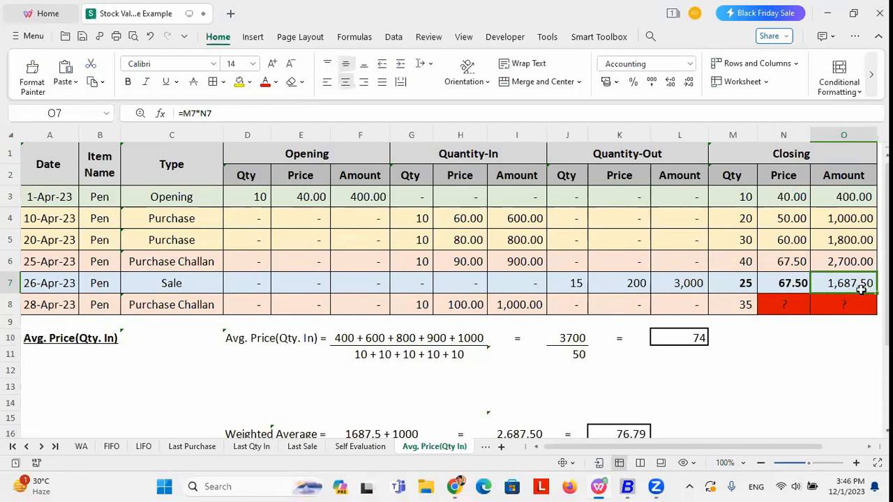
click(507, 308)
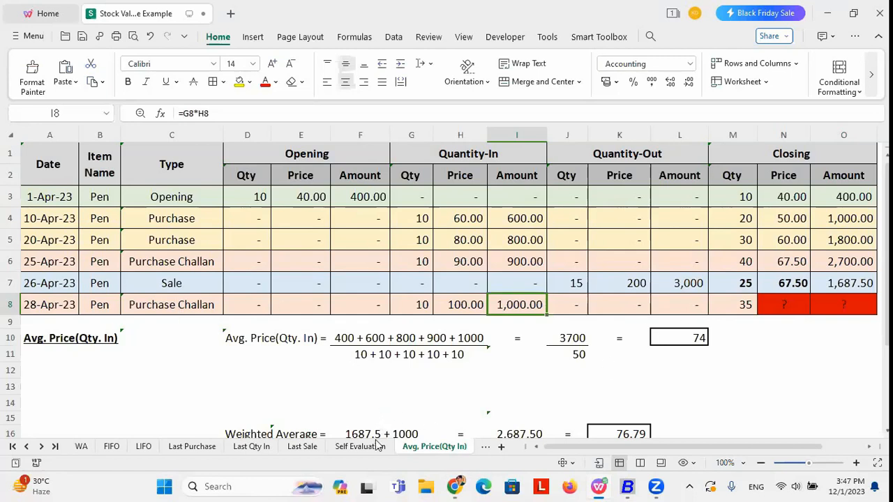
click(417, 431)
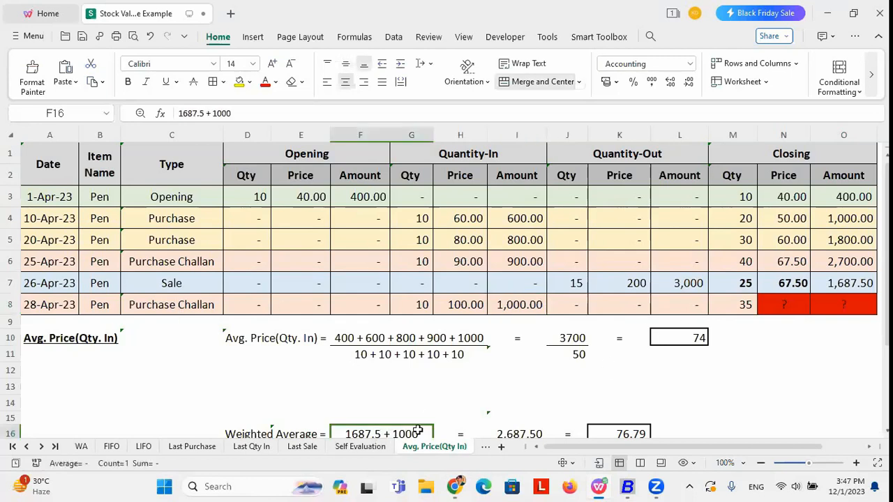
click(706, 401)
key(Down)
key(Down)
key(Down)
key(Down)
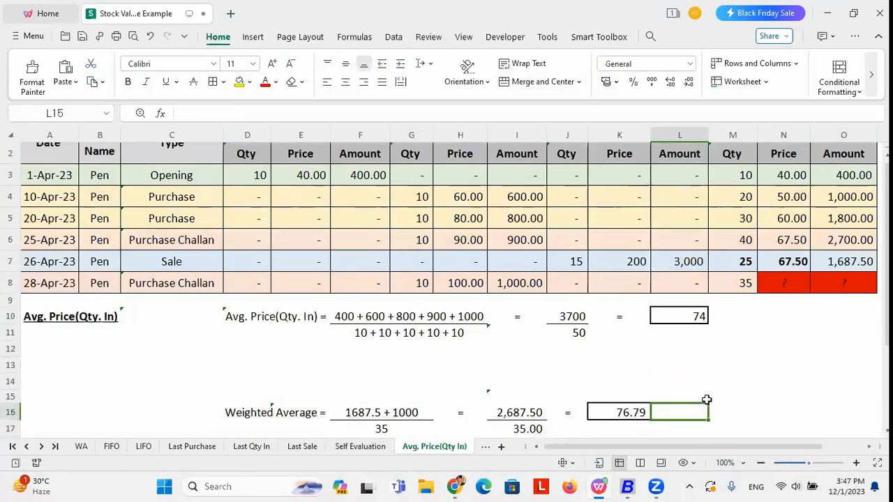
click(392, 408)
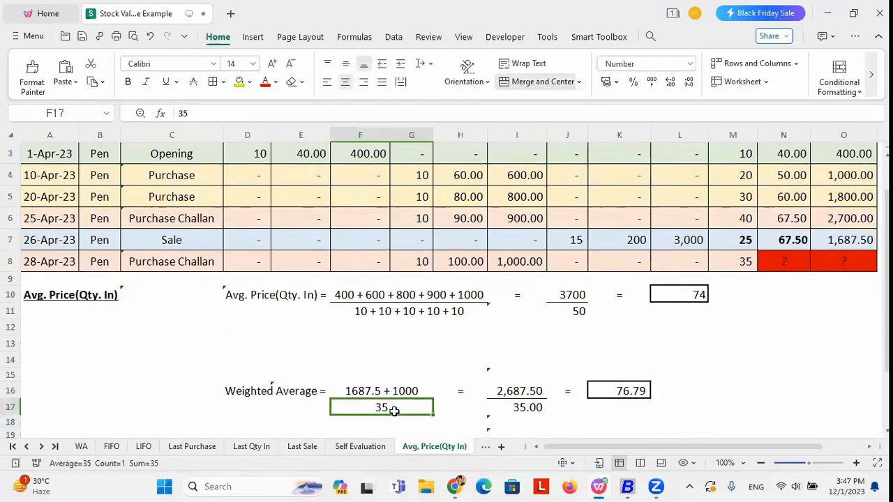
click(744, 261)
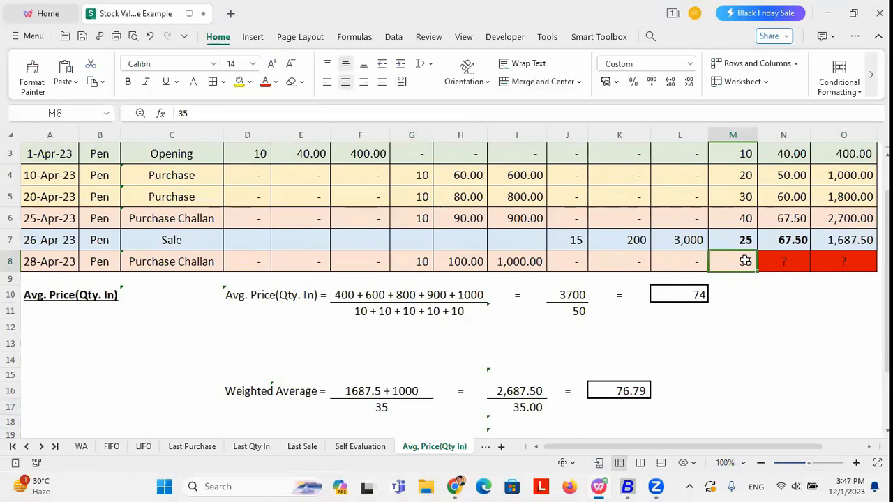
Open the Avg. Price(Invoice) sheet and examine its Purchase Challan row and the Average Price (Invoice) calculation
click(486, 447)
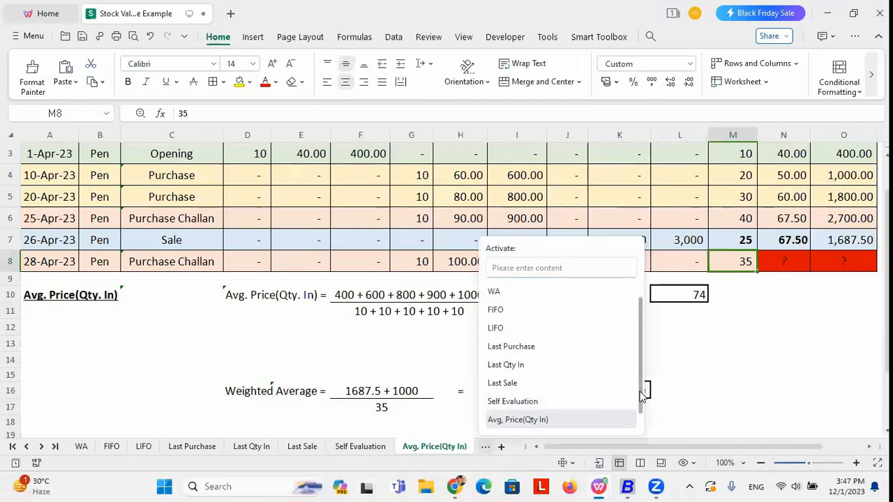
drag(642, 388, 641, 413)
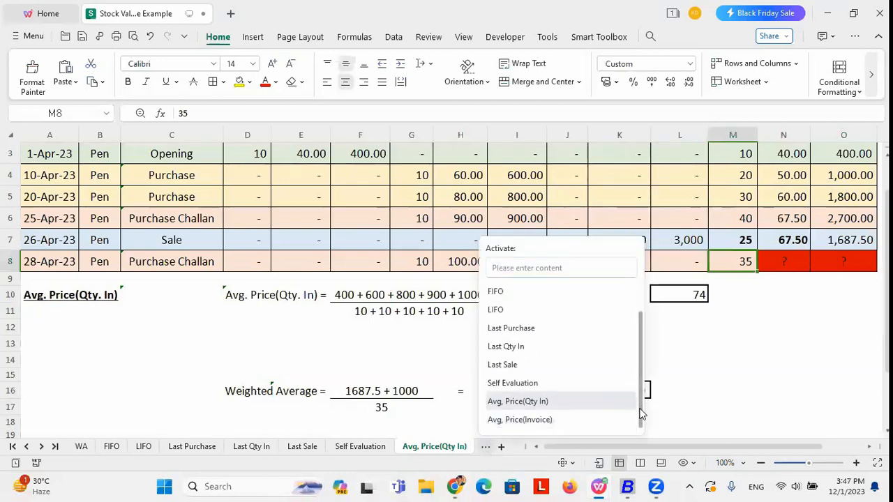
click(551, 419)
click(131, 296)
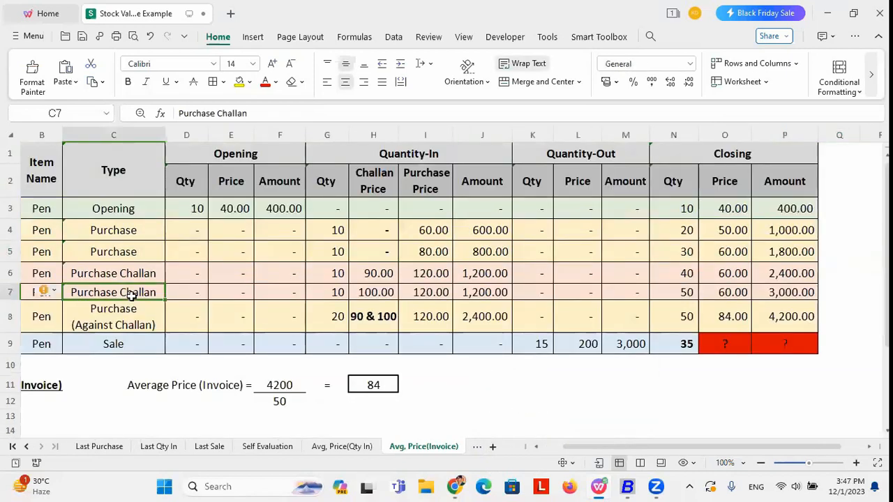
click(202, 388)
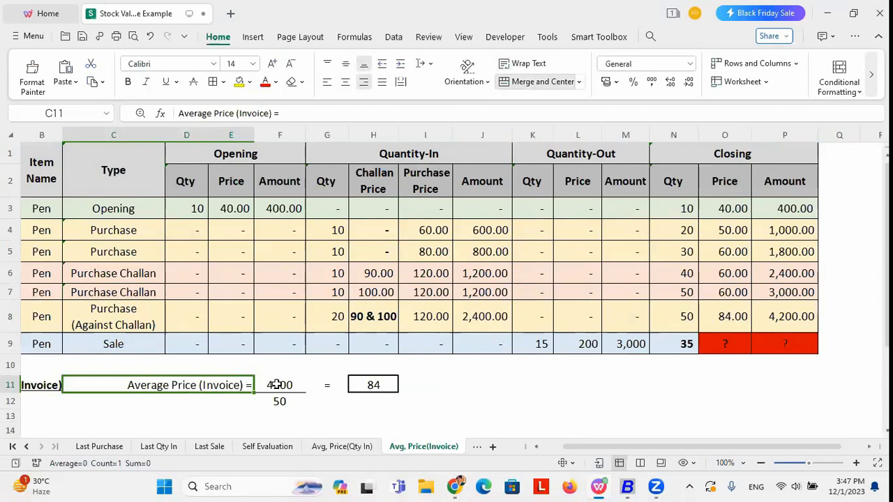
Compare the Purchase rows' Quantity-In amounts and the Against Challan row's closing quantity with the Average Price (Invoice) calculation
click(479, 230)
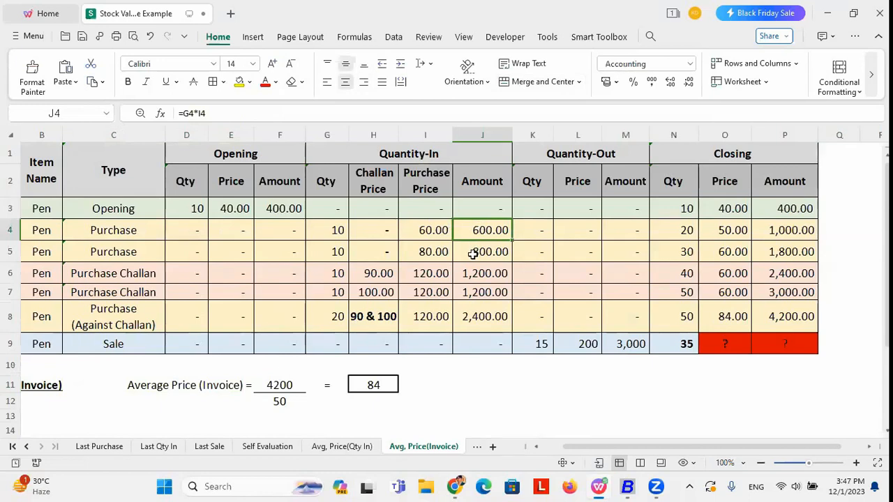
click(473, 253)
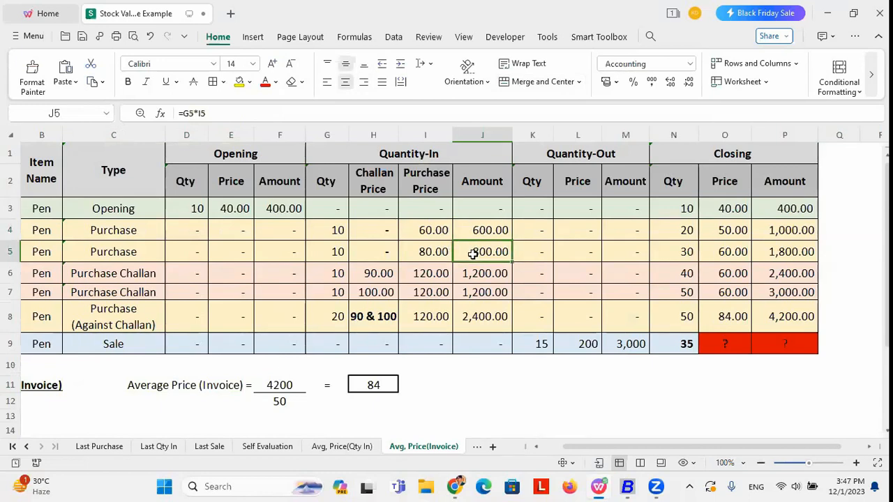
click(493, 324)
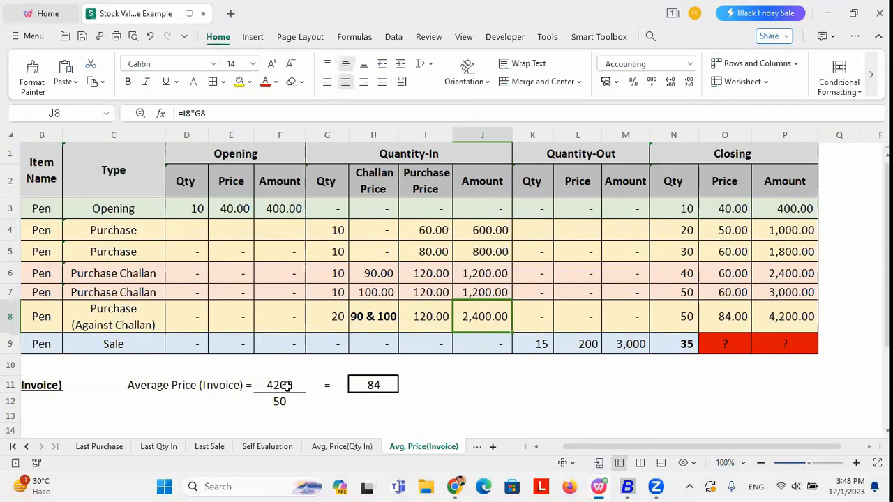
click(682, 323)
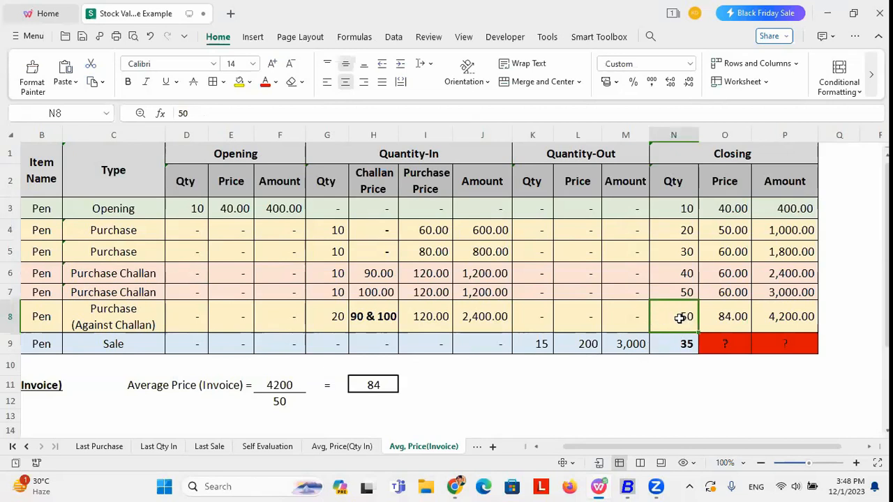
click(388, 383)
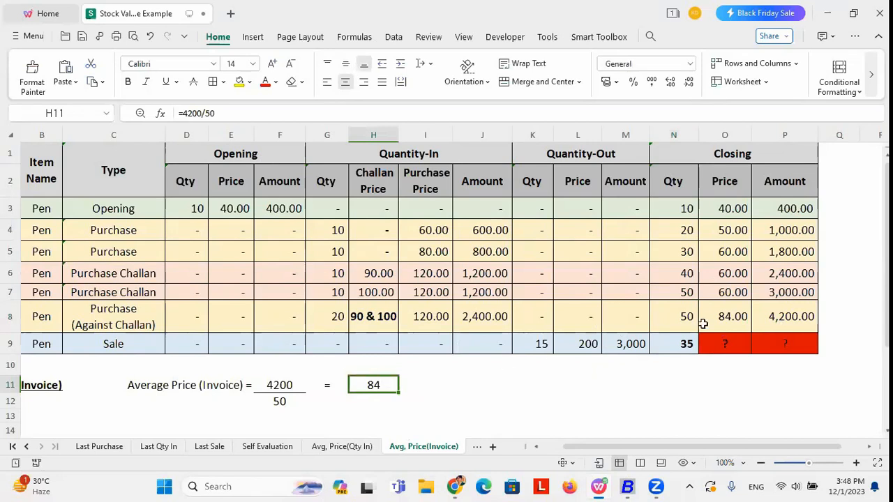
Fill in the Sale row's closing price as 84 and its closing amount as 2940
double_click(731, 347)
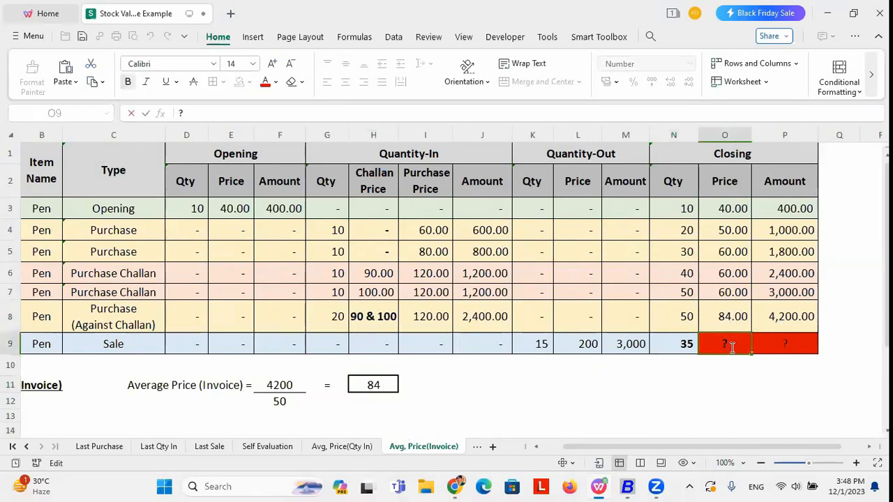
key(BackSpace)
text(84)
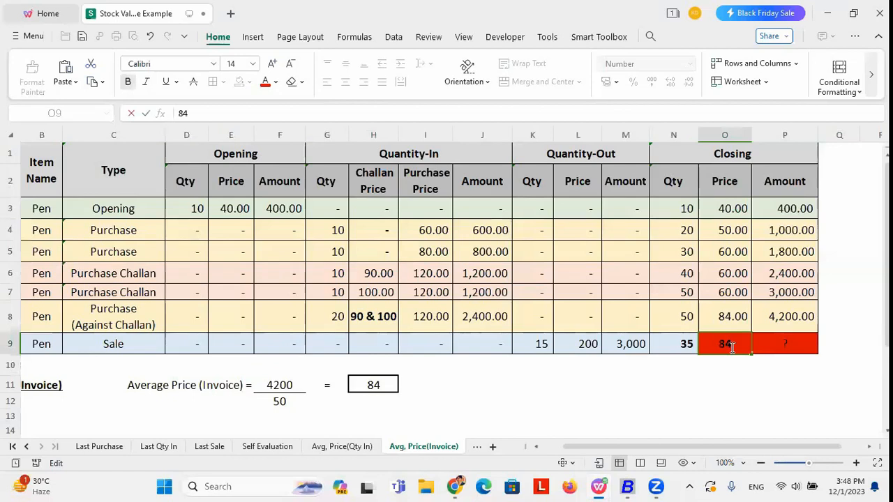
click(779, 339)
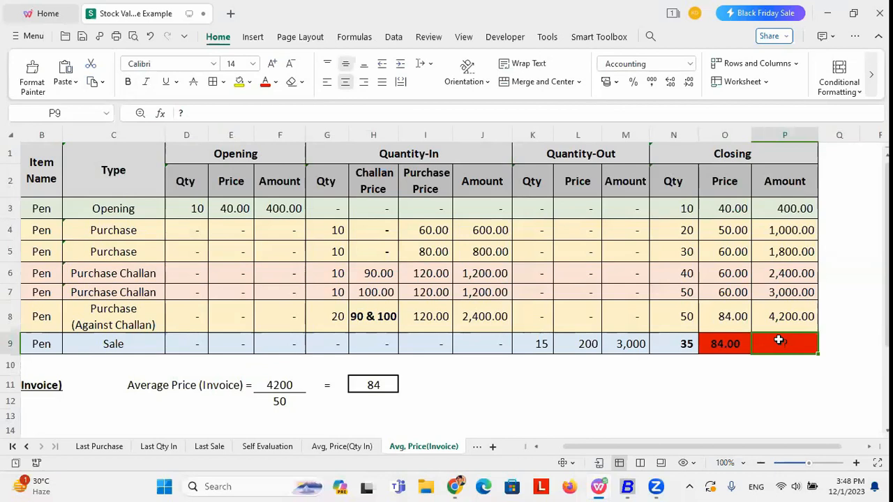
text(2940)
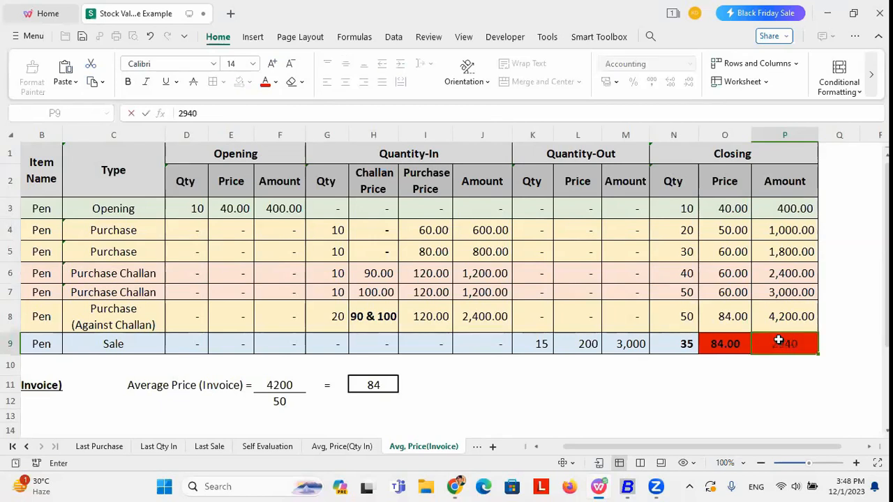
key(Return)
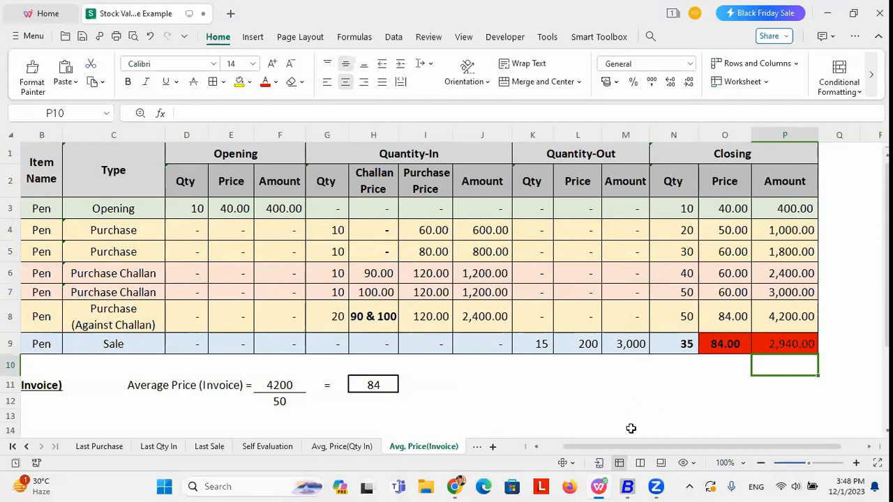
Switch to Busy and set the stock valuation method to Self Evaluation in the Inventory section of Features / Options
mouse_move(628, 486)
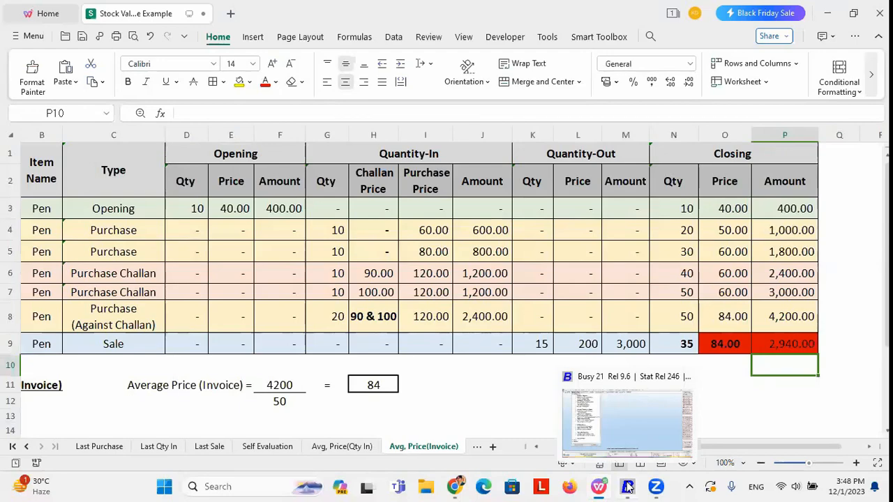
click(627, 487)
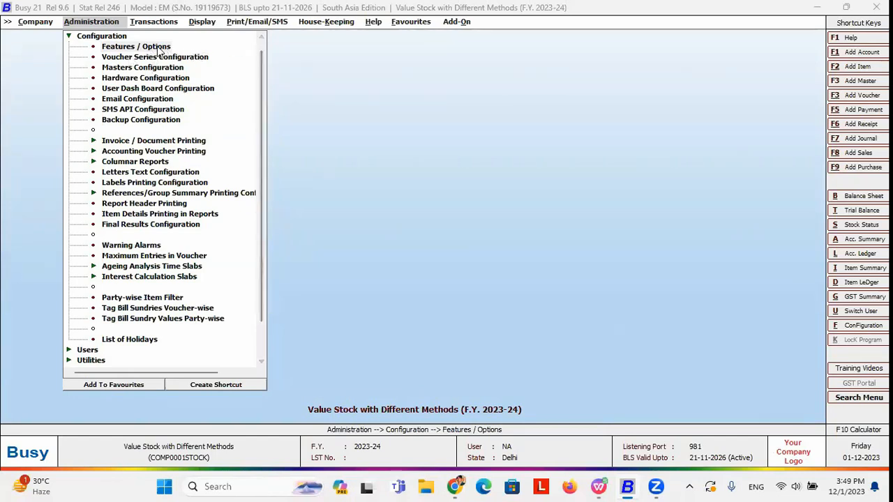
click(377, 81)
key(Escape)
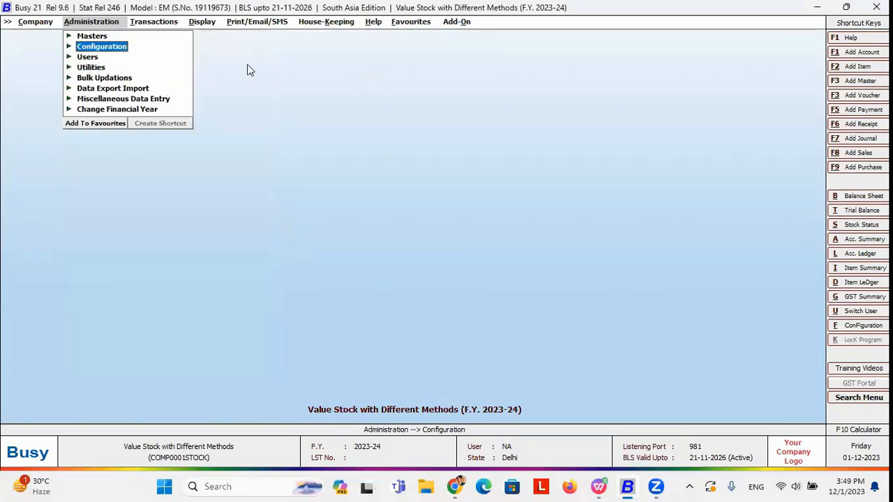
click(108, 48)
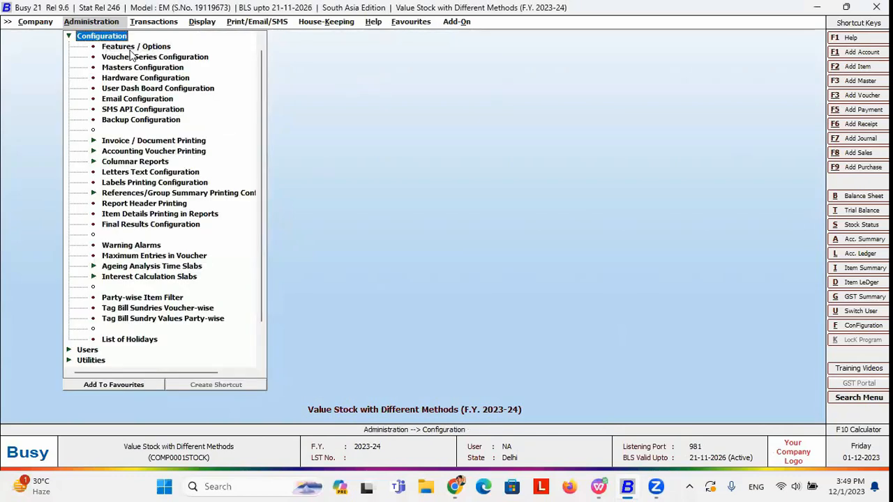
double_click(130, 47)
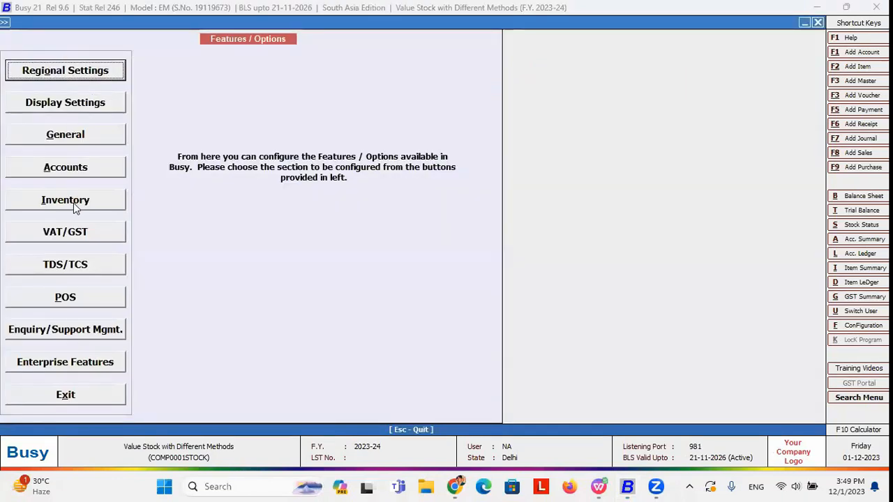
click(74, 203)
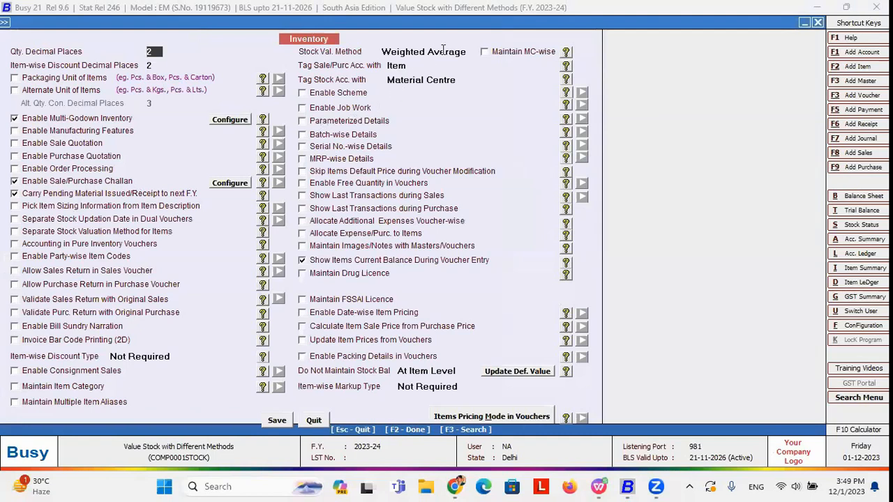
click(433, 53)
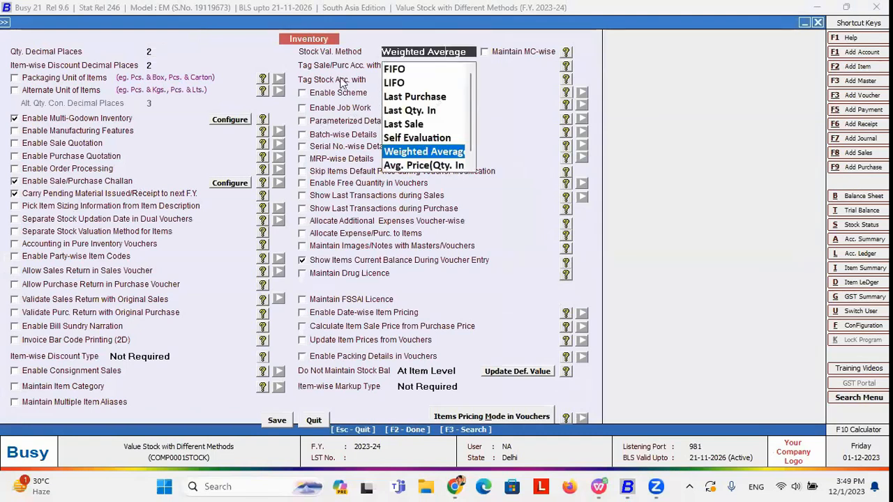
click(410, 138)
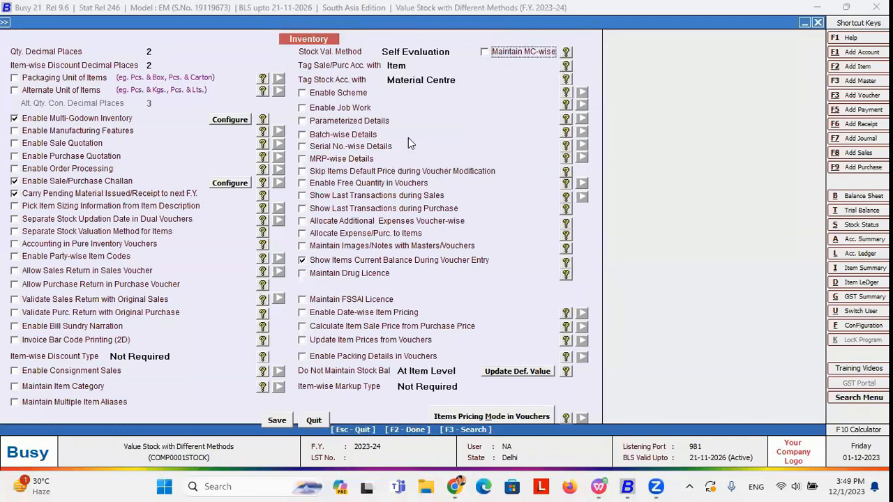
Open the Pen item master for modification and examine its Self-Val. Price
click(5, 22)
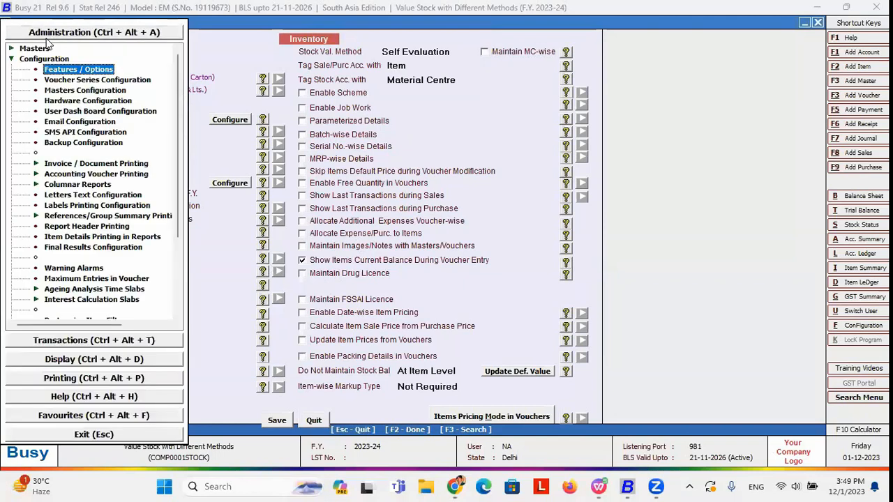
double_click(46, 49)
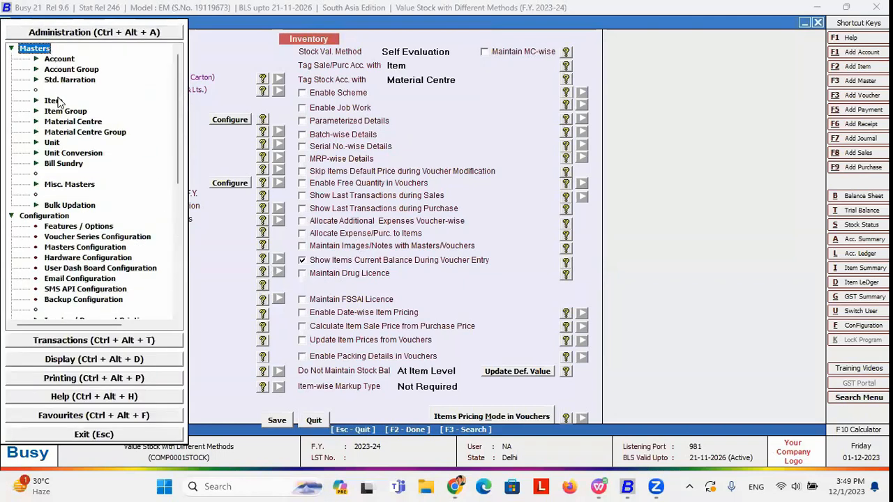
double_click(53, 101)
double_click(79, 124)
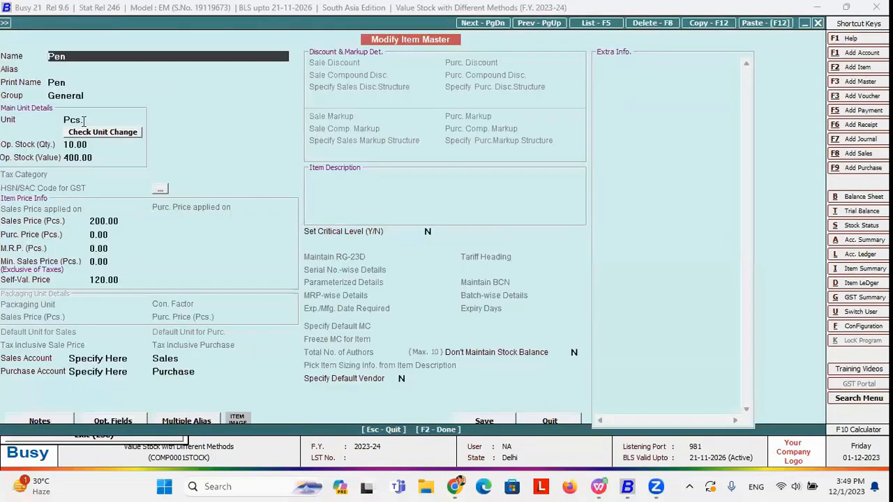
click(125, 277)
drag(127, 277, 81, 282)
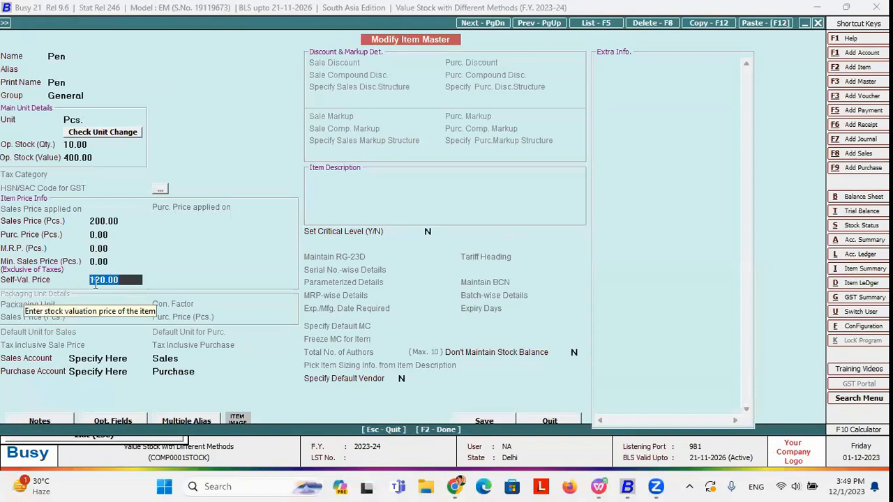
click(106, 282)
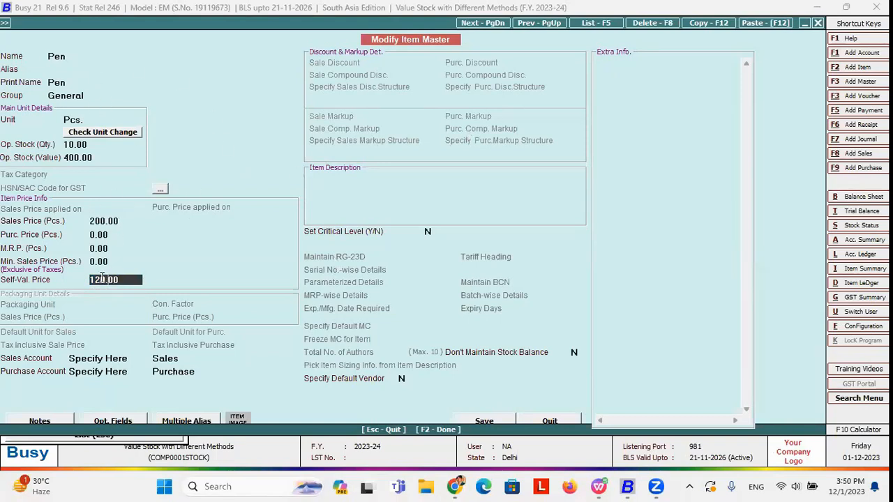
Save the Pen item master and return to the Inventory options
key(F2)
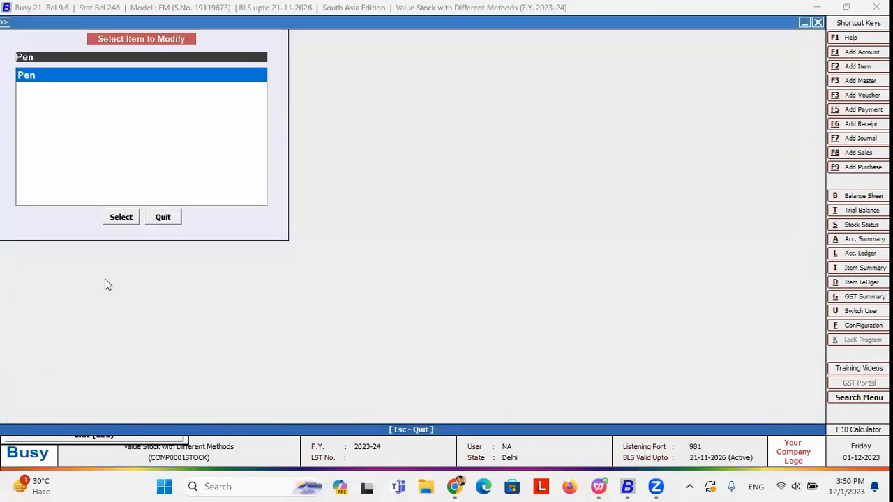
key(Escape)
key(Escape)
key(Escape)
key(Escape)
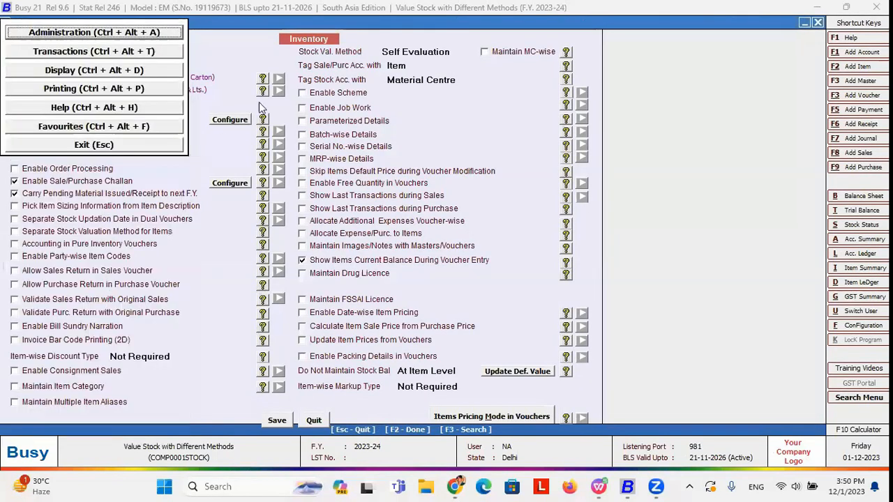
Set the stock valuation method to Weighted Average and save the Inventory options
click(438, 53)
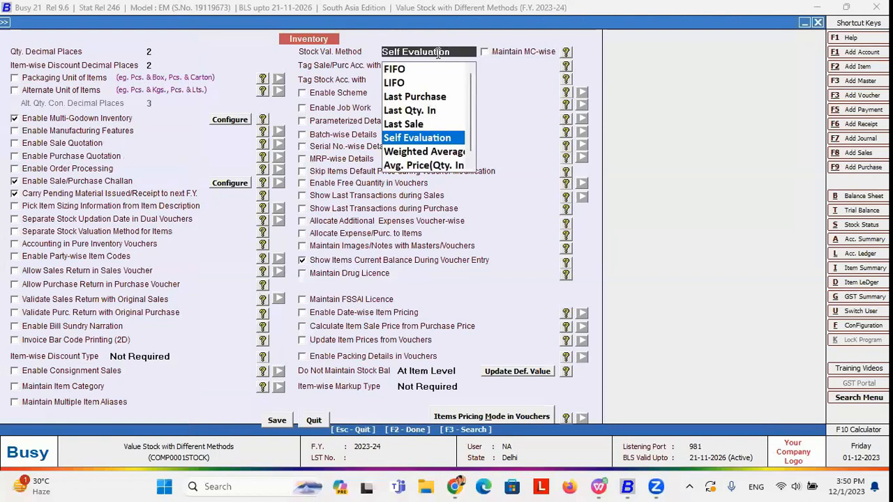
click(408, 69)
click(416, 51)
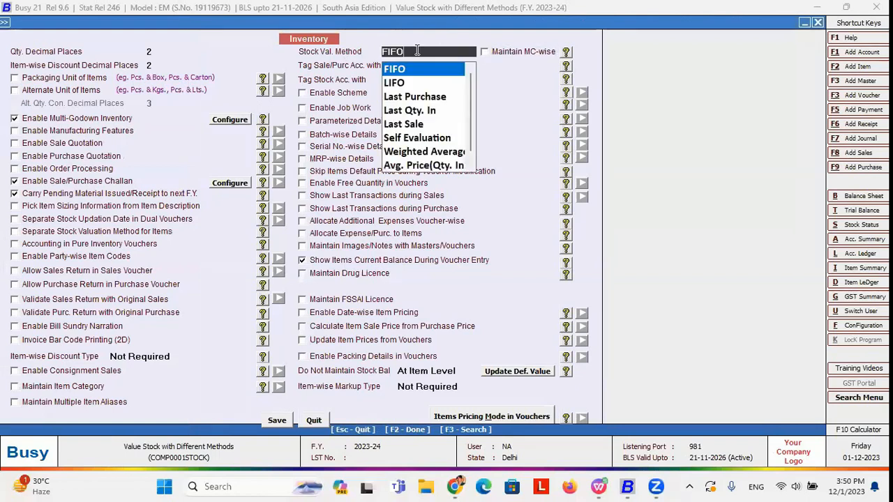
key(Down)
key(Down)
key(Down)
key(Down)
key(Down)
key(Down)
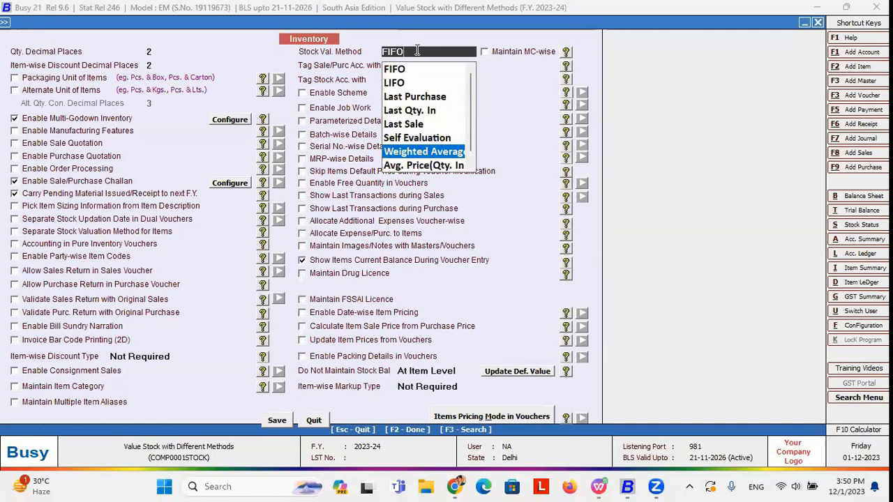
key(Return)
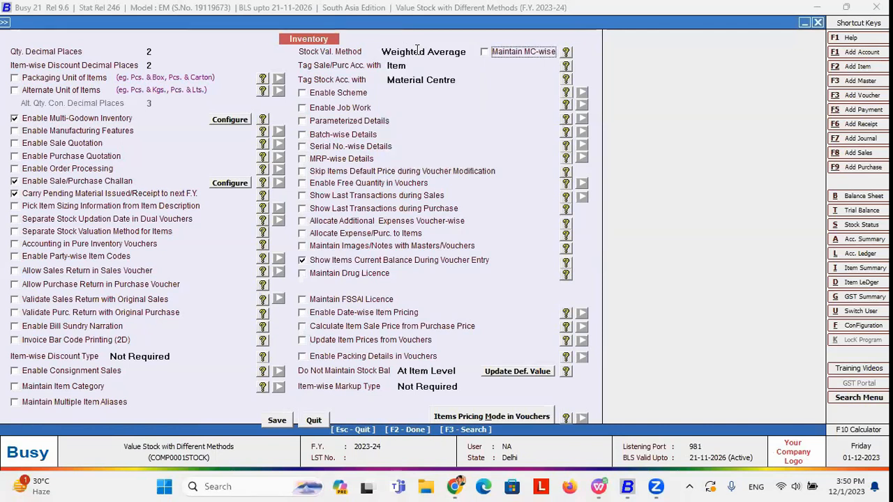
click(278, 419)
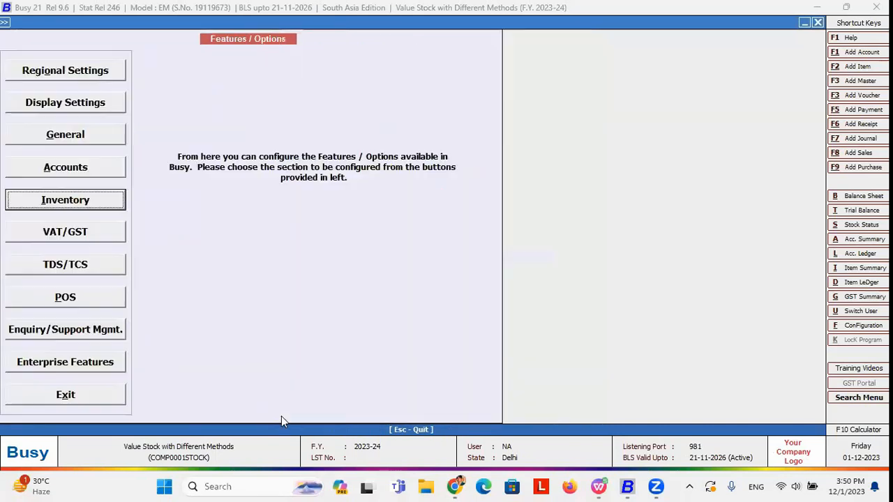
Leave Features / Options and open the detailed alphabetical closing Stock Status report for all items
key(Escape)
key(Right)
key(Right)
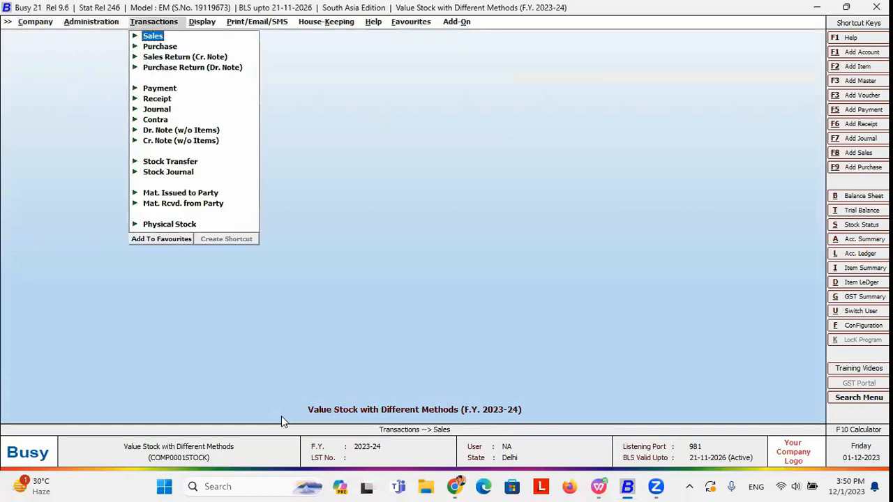
key(Right)
key(Down)
key(Down)
key(Down)
key(Down)
key(Down)
key(Down)
key(Down)
key(Down)
key(Down)
key(Up)
key(Right)
key(Right)
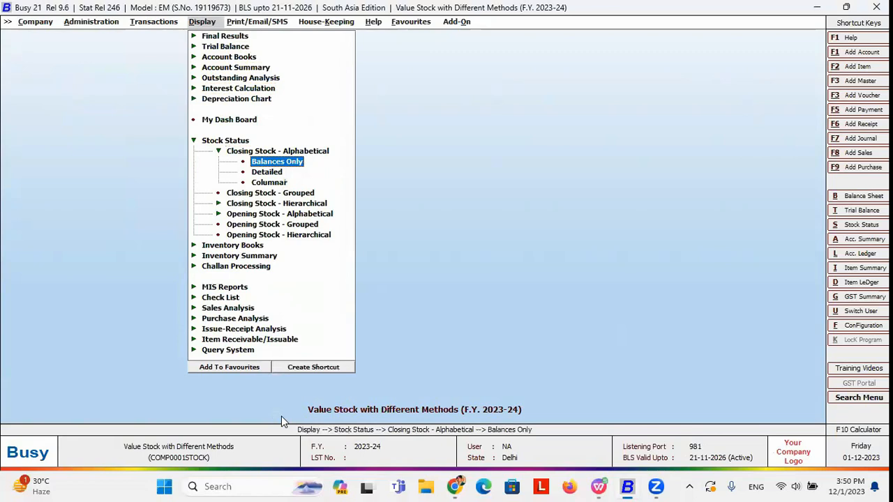
key(Down)
key(Return)
key(Return)
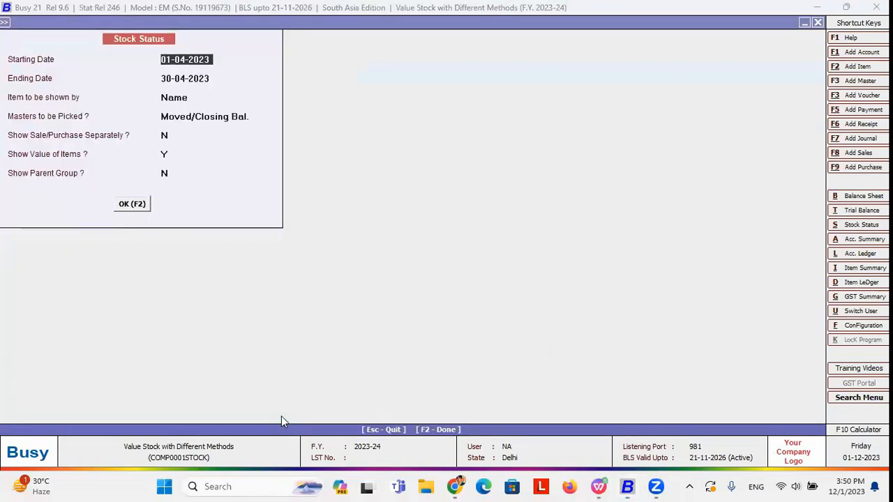
Generate the Stock Status report from 01-04-2023 to 30-04-2023 for Moved/Closing Bal. masters with item values shown
key(Return)
key(Return)
key(Return)
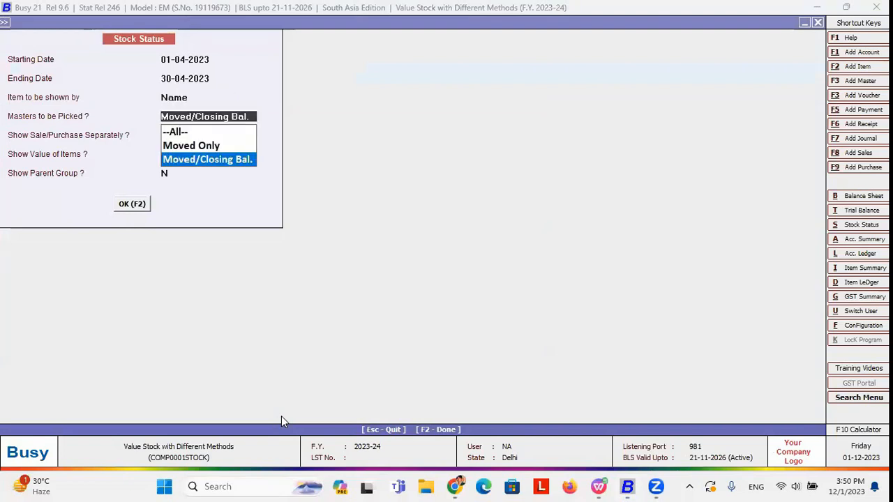
key(Return)
key(Return)
key(Return)
key(Return)
key(Return)
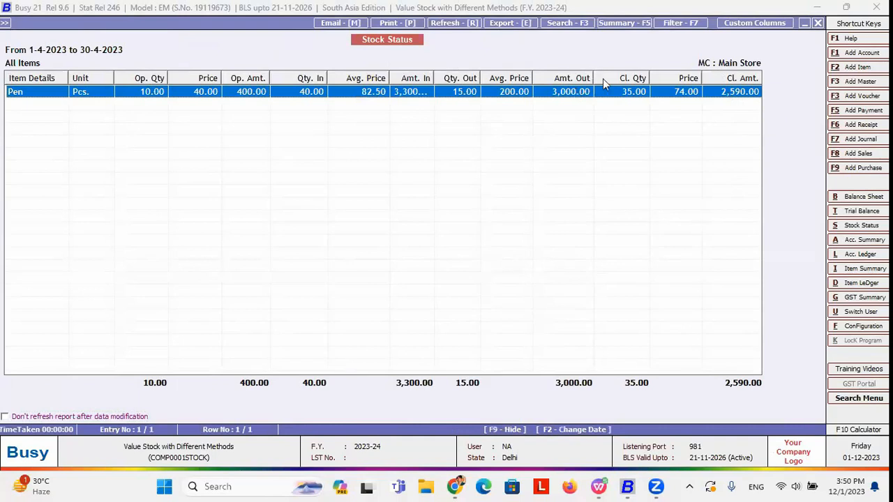
Open the Pen item's ledger and compare its entries with the FIFO sheet in the stock valuation example workbook
double_click(494, 97)
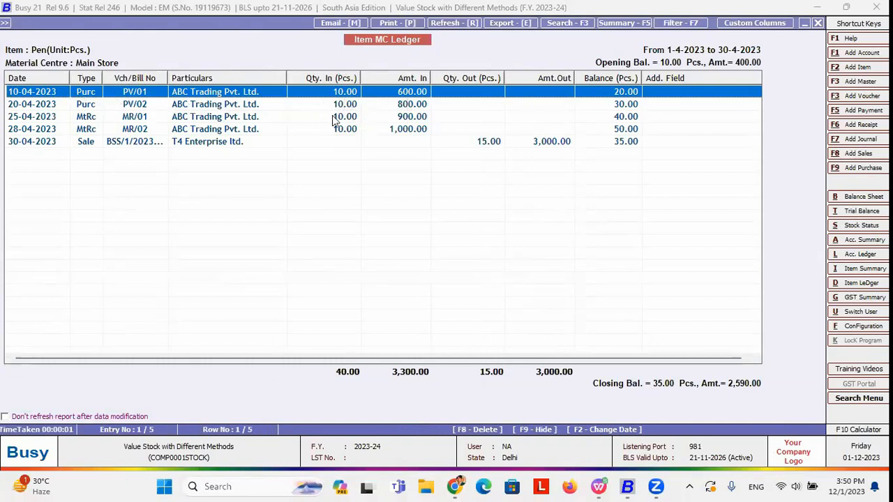
key(Down)
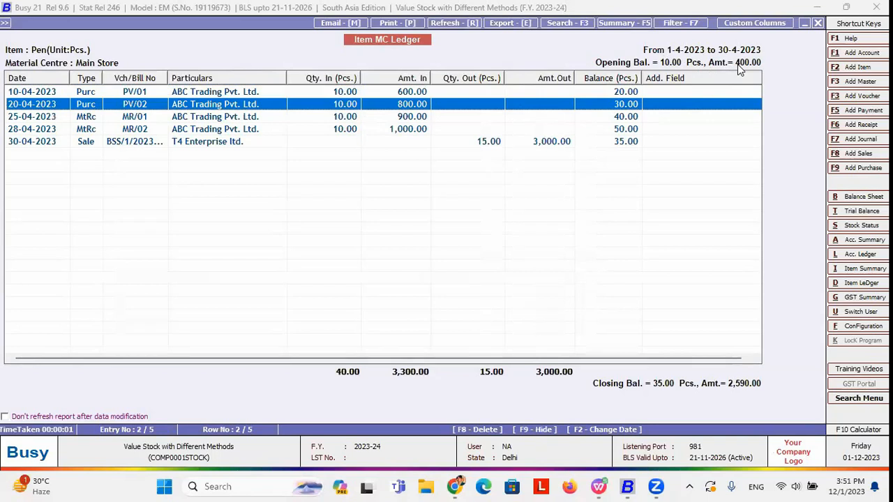
click(598, 487)
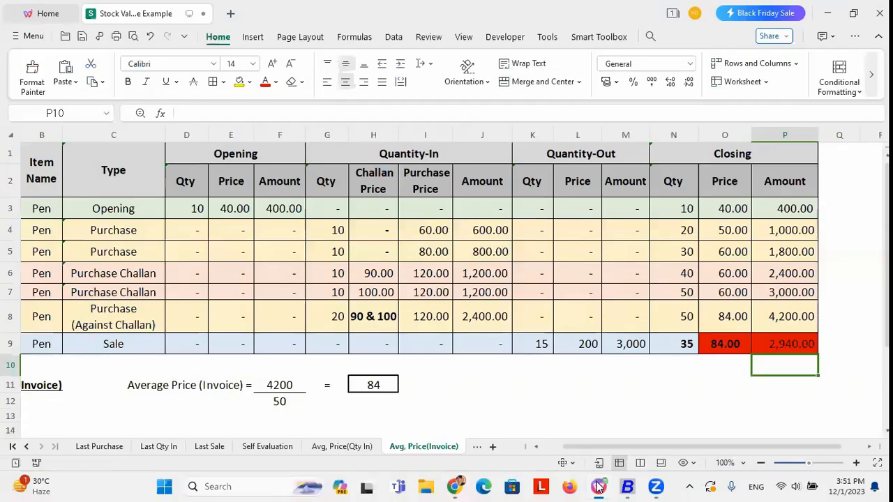
click(28, 447)
click(82, 446)
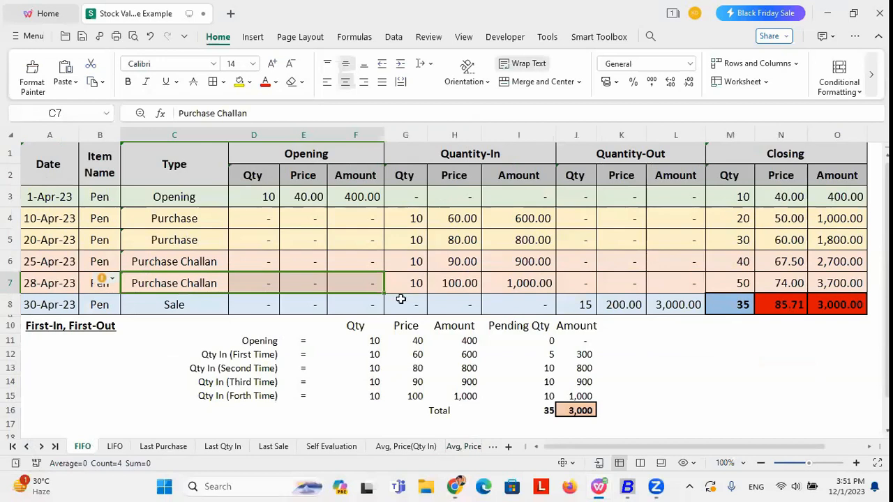
click(183, 216)
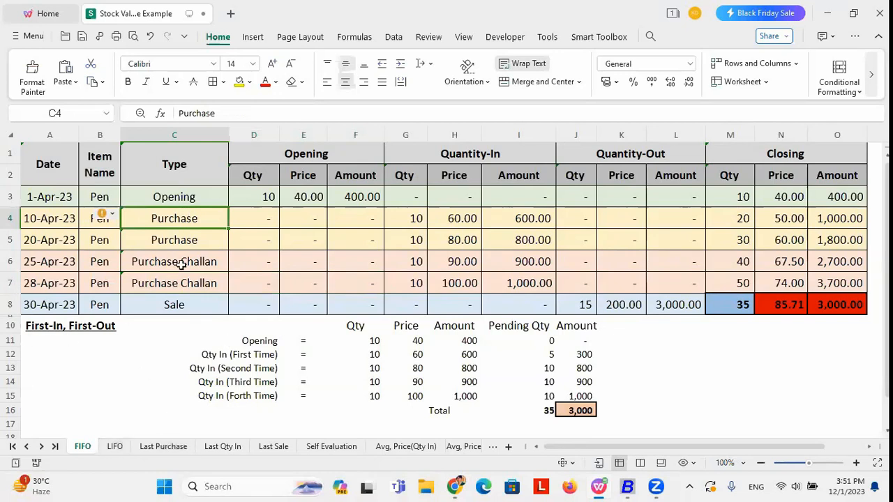
click(182, 196)
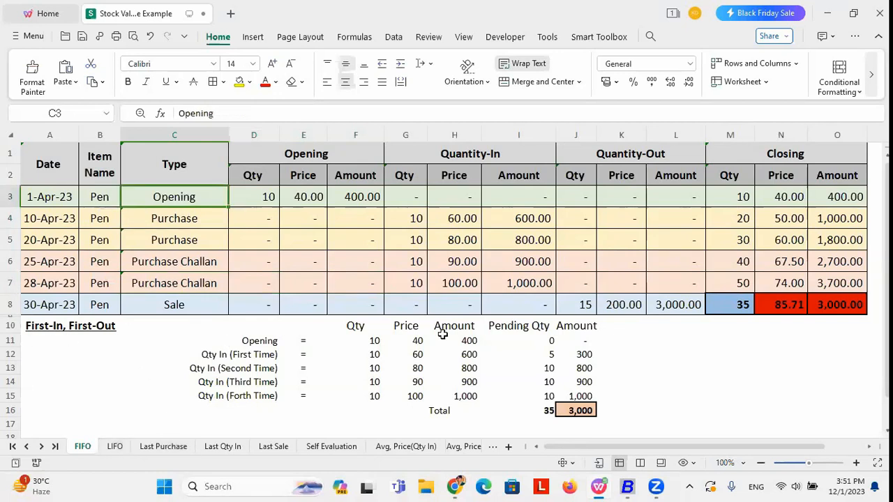
Switch back to Busy, close the reports and run Update Master Balances
click(627, 486)
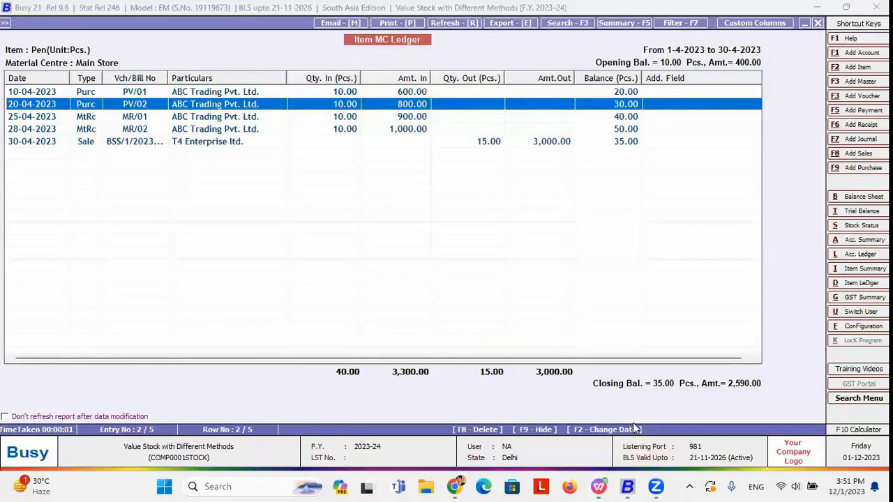
key(Escape)
key(Escape)
key(Escape)
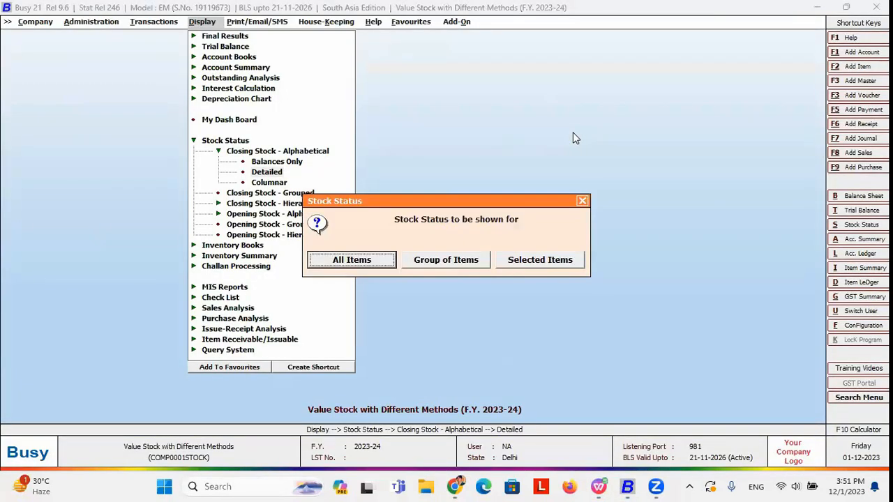
key(Escape)
key(Right)
key(Right)
key(Down)
key(Down)
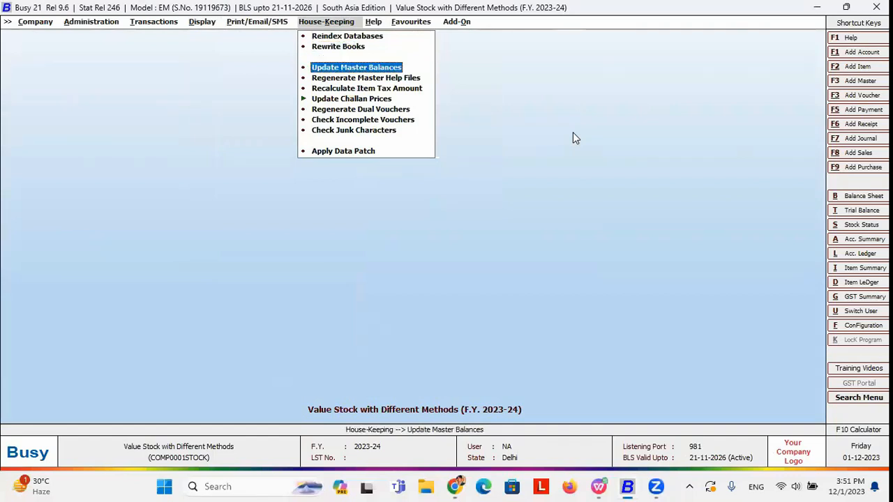
key(Down)
key(Up)
key(Return)
key(Return)
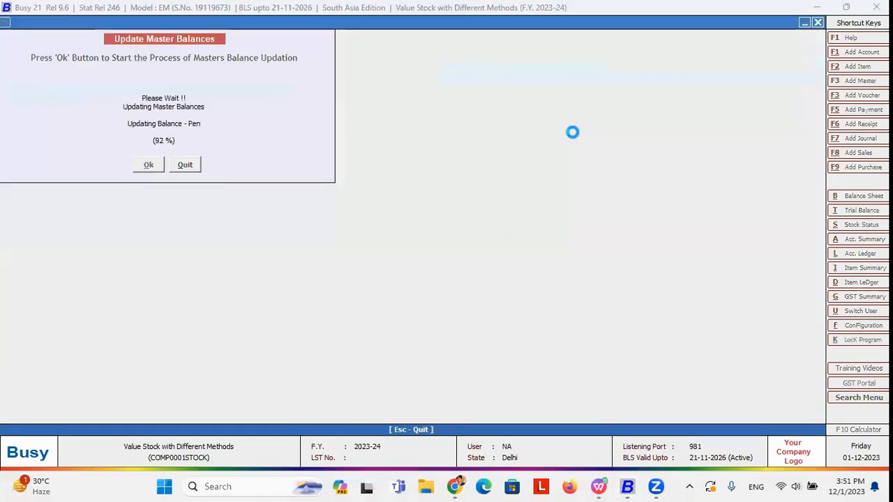
key(Return)
Regenerate the detailed alphabetical closing Stock Status report for all items from 01-04-2023 to 30-04-2023
key(Left)
key(Left)
key(Return)
key(Return)
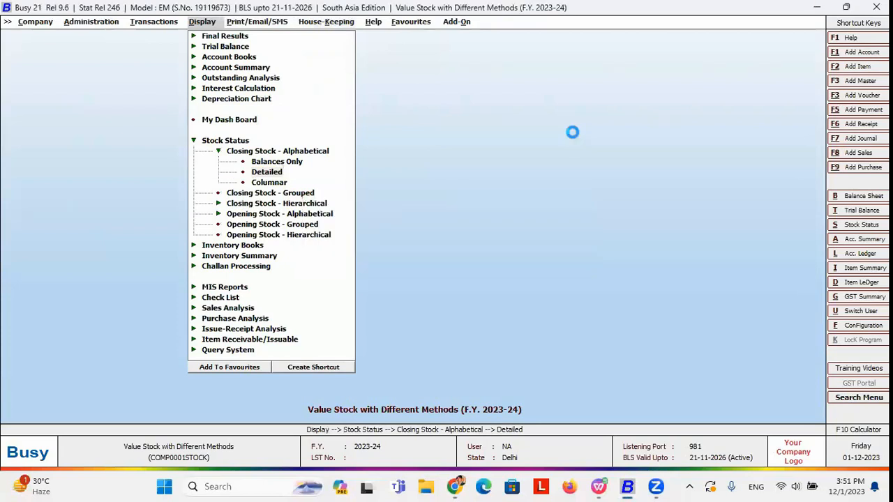
key(Return)
key(Return)
key(Return)
key(Up)
key(Up)
key(Return)
key(Return)
key(Return)
key(Return)
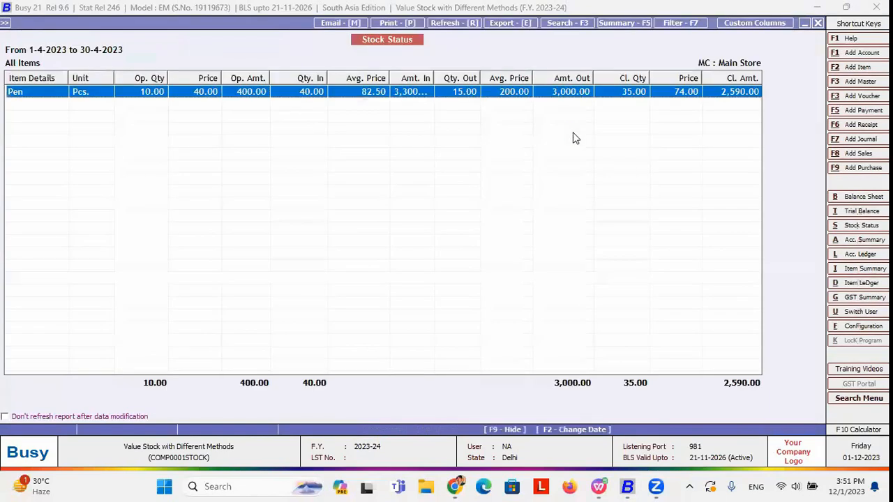
Review the purchase and challan entries in the Pen item's ledger and close the stock reports
key(Return)
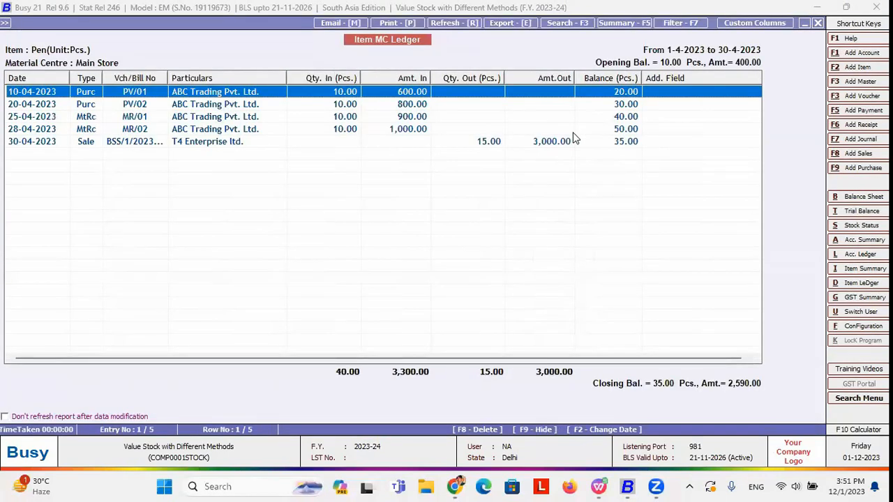
key(Down)
key(Down)
key(Down)
key(Down)
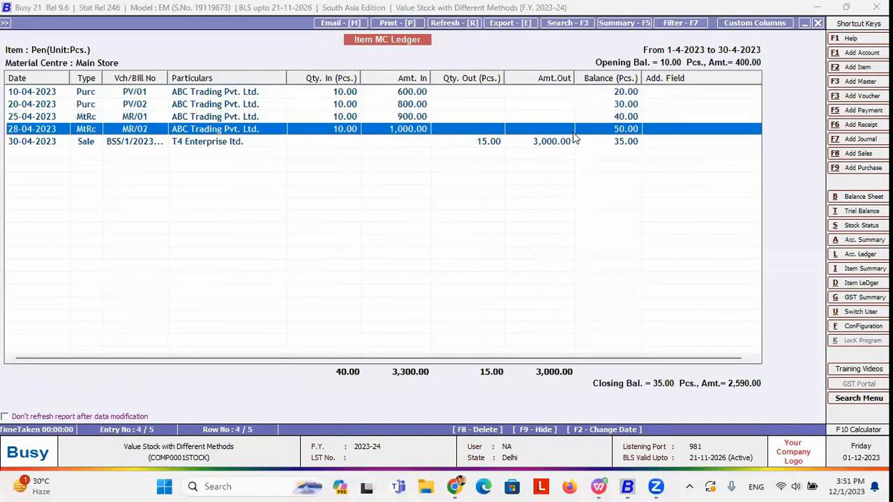
key(Escape)
key(Escape)
key(Escape)
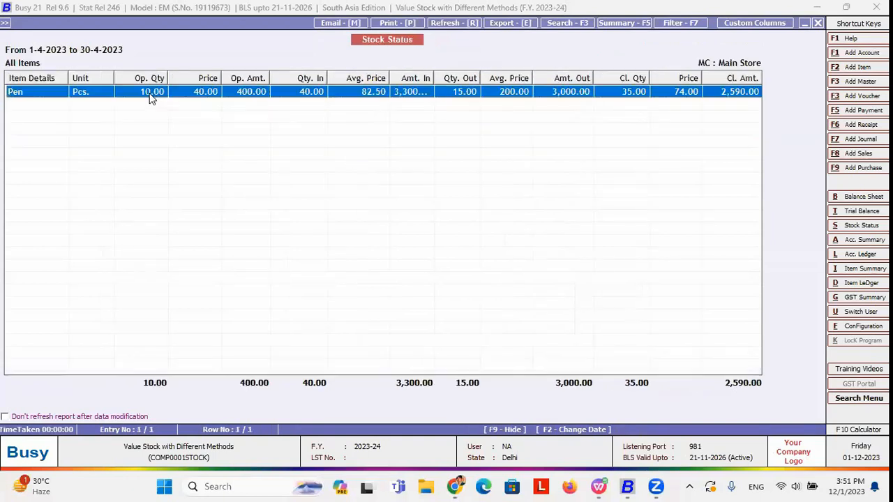
key(Escape)
key(Escape)
Set the stock valuation method to FIFO in the Inventory section of Features / Options and save
key(Left)
key(Left)
key(Down)
key(Return)
key(Return)
key(Down)
key(Down)
key(Down)
key(Down)
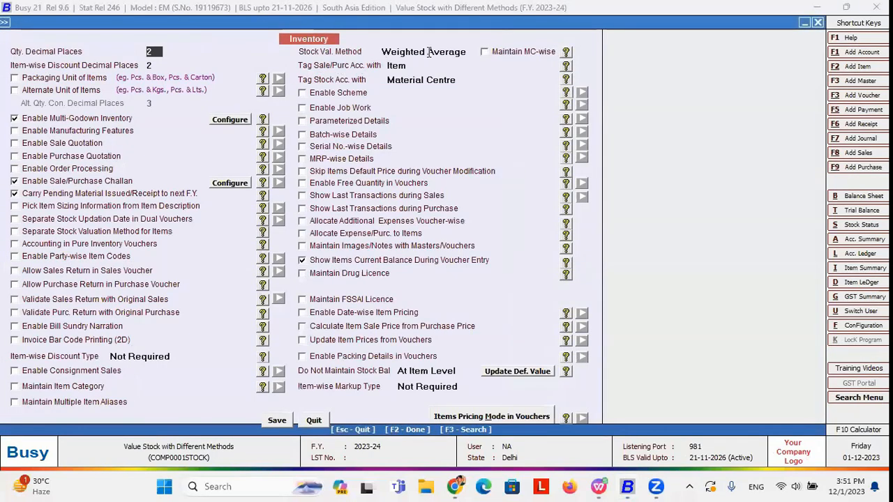
click(428, 53)
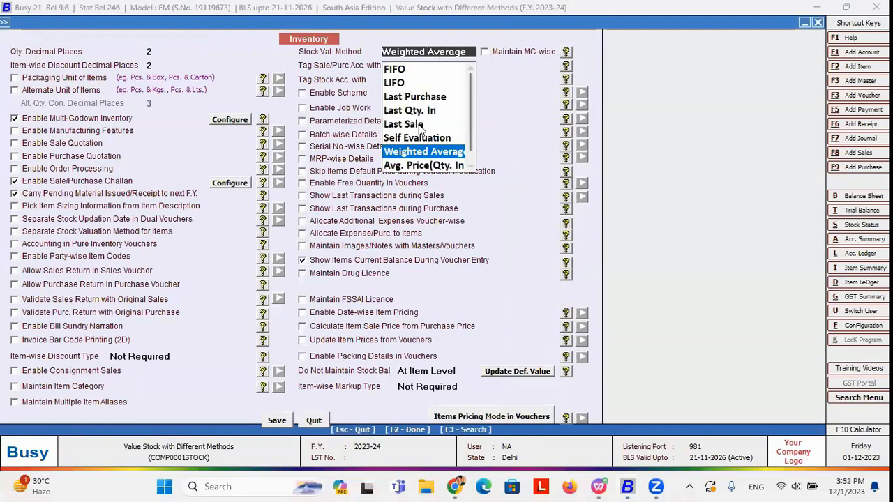
click(388, 70)
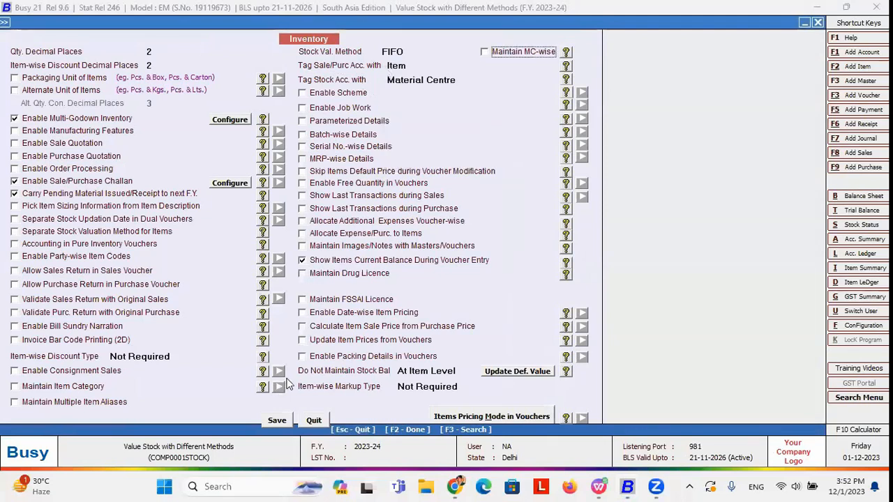
click(282, 419)
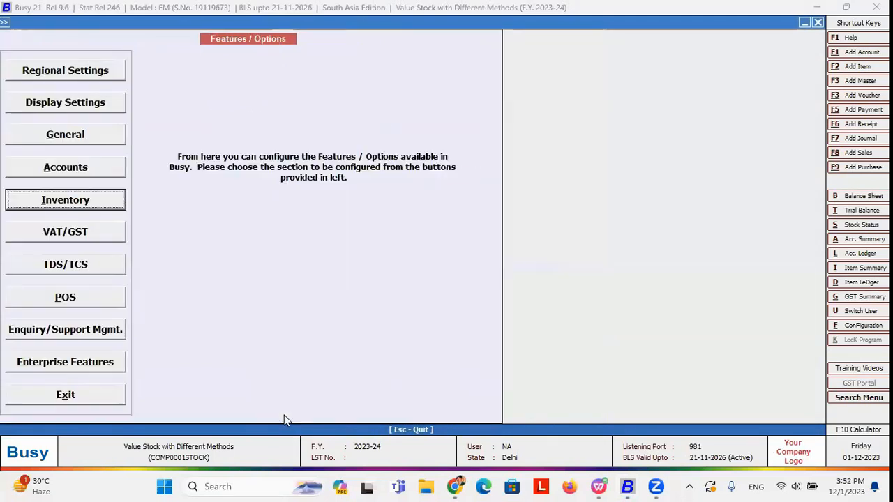
Generate the detailed alphabetical closing Stock Status report for all items under the FIFO method
key(Escape)
key(Right)
key(Right)
key(Down)
key(Down)
key(Down)
key(Down)
key(Down)
key(Down)
key(Down)
key(Down)
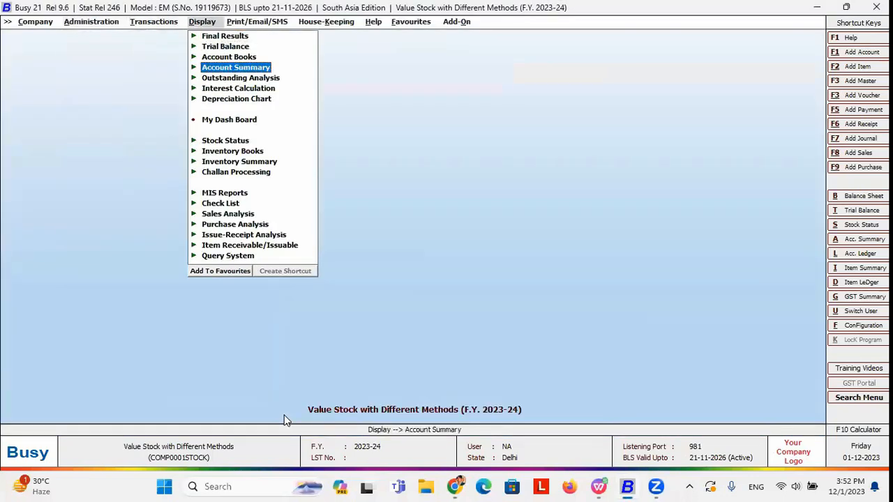
key(Return)
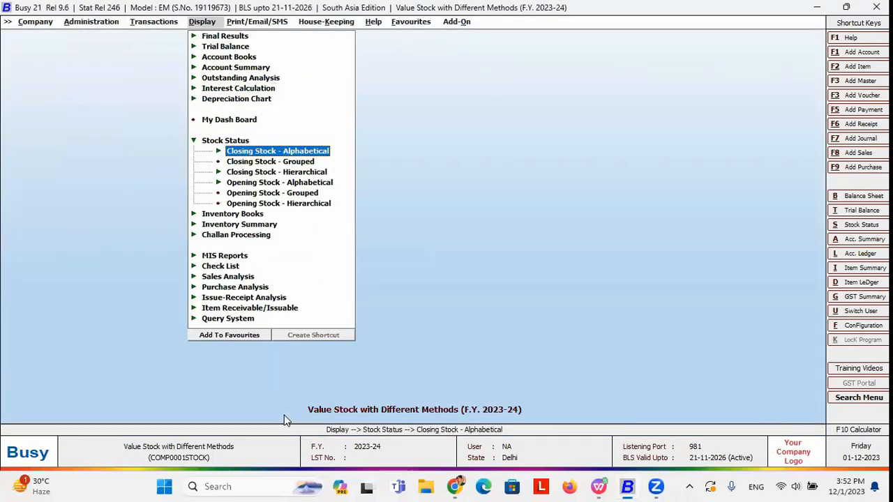
key(Return)
key(Down)
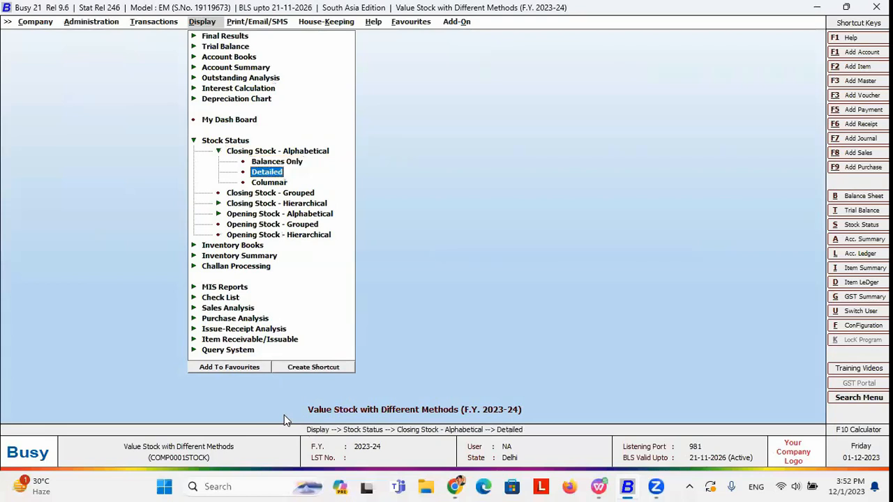
key(Return)
key(Return)
key(F2)
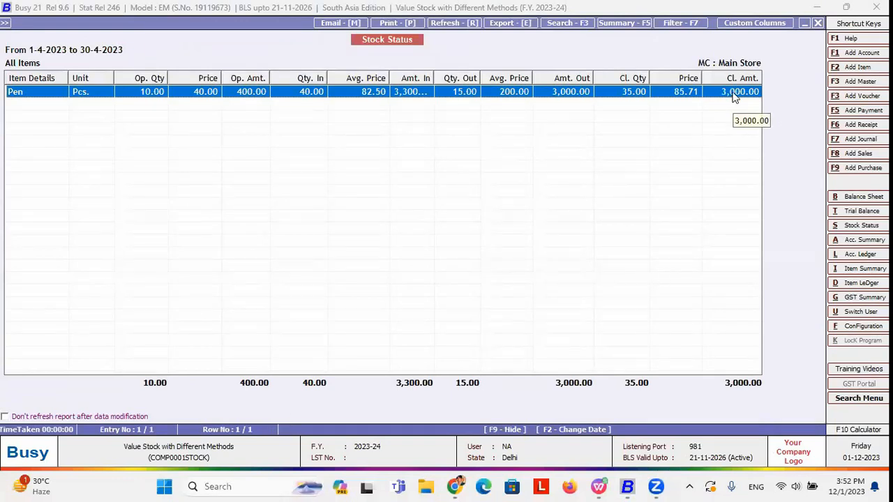
Check the Pen's closing amount in the sale row of the workbook's FIFO sheet and switch back to Busy
click(600, 486)
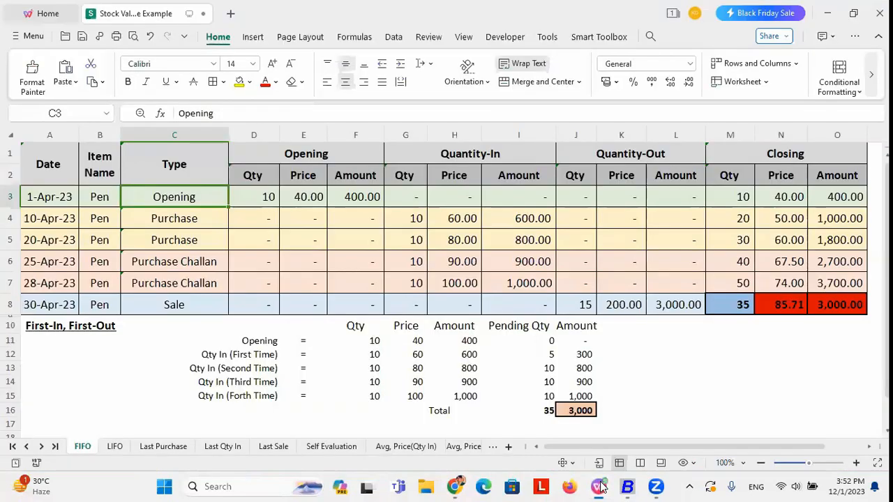
click(831, 302)
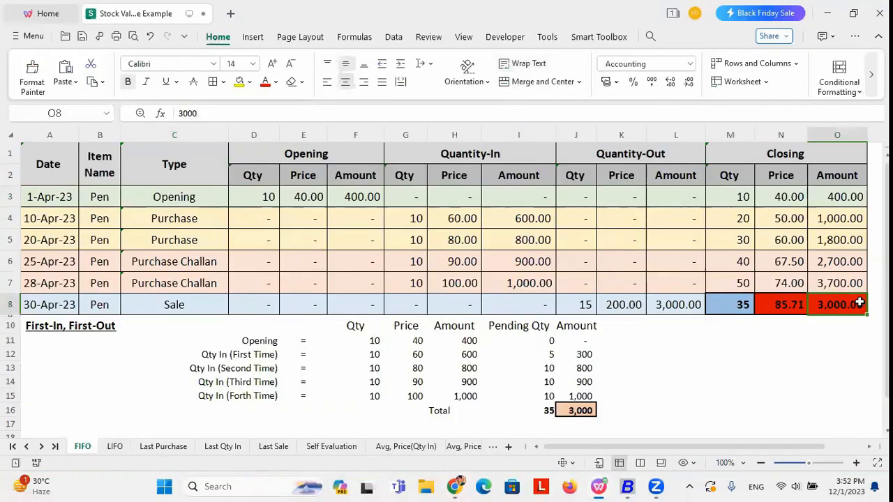
click(628, 486)
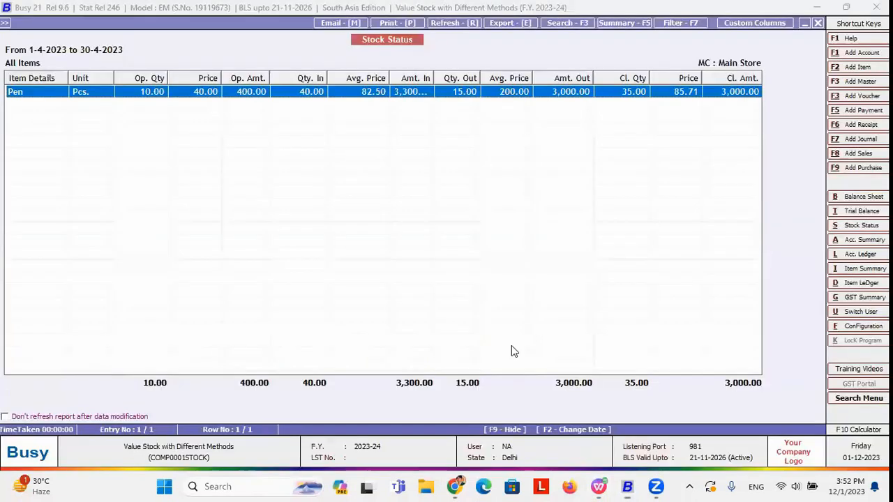
Open the Pen item's ledger from the Stock Status report and examine its sale entry and first two purchases
double_click(317, 97)
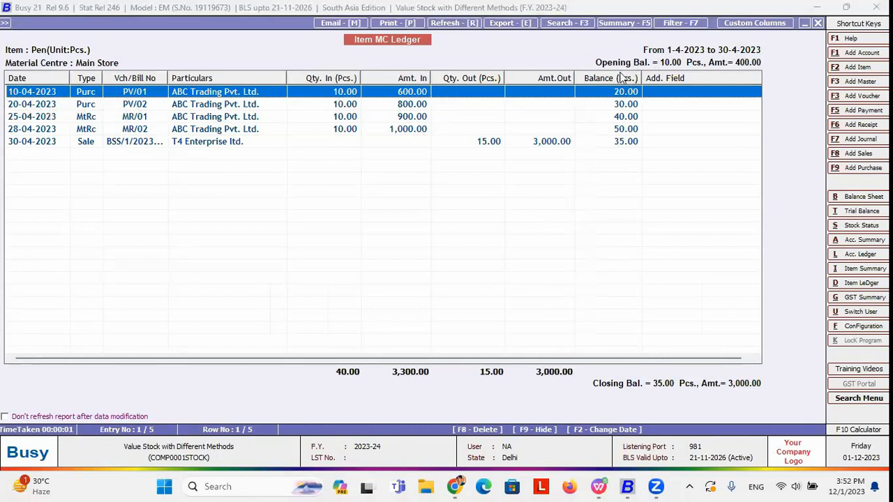
click(482, 143)
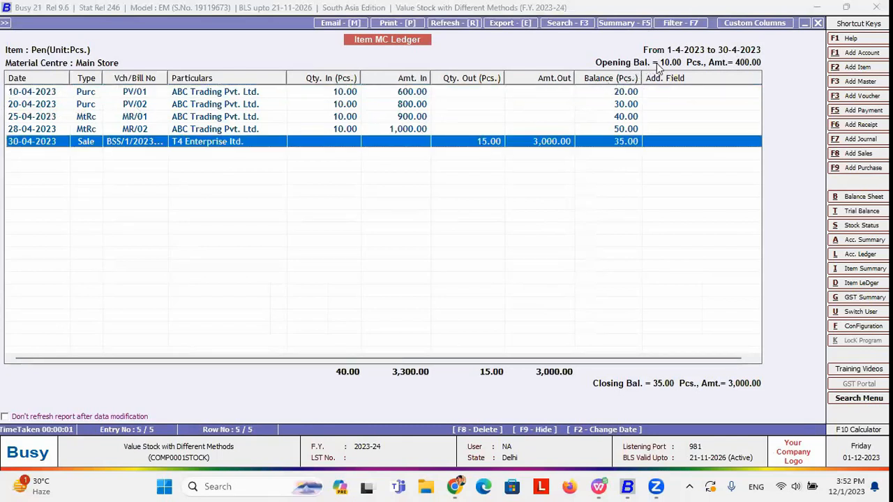
click(243, 95)
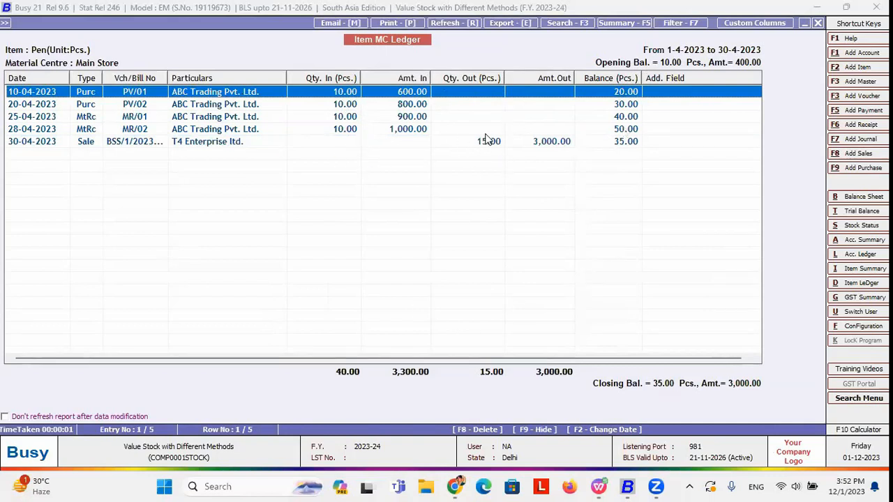
click(126, 105)
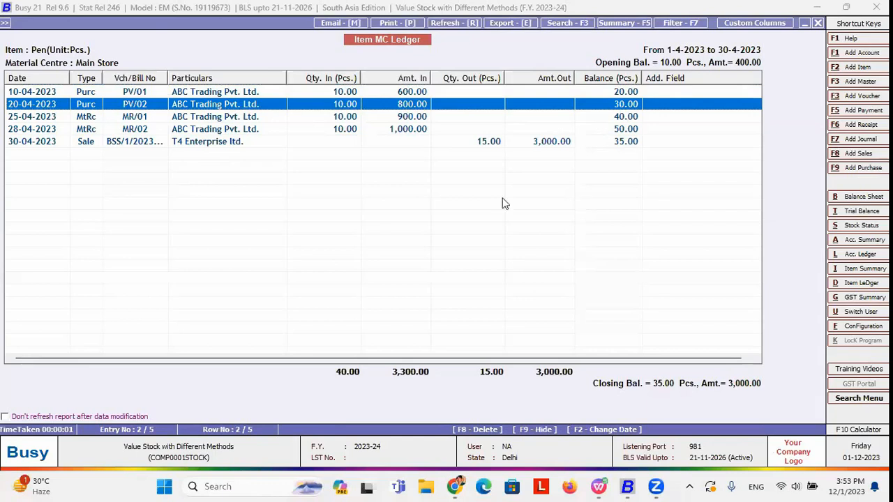
Set the stock valuation method to Weighted Average in the Inventory section of Features / Options and save
key(Escape)
key(Escape)
key(Escape)
key(alt+f)
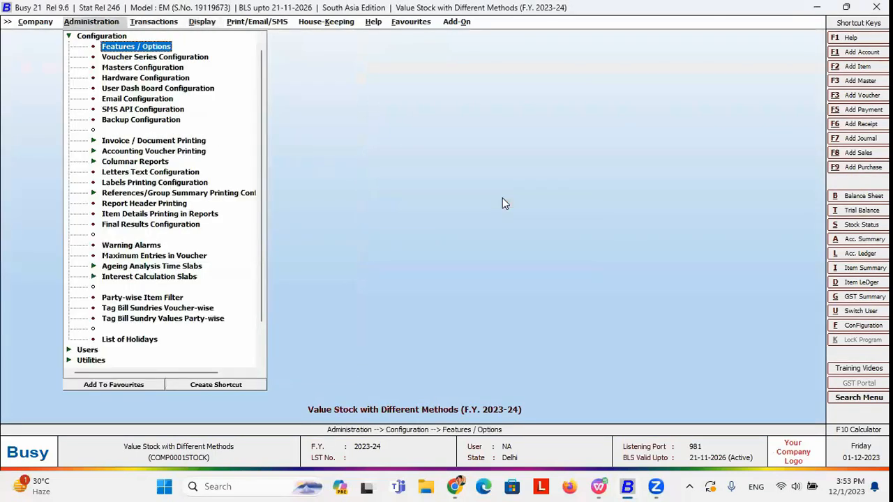
key(Return)
key(Down)
key(Down)
key(Down)
key(Down)
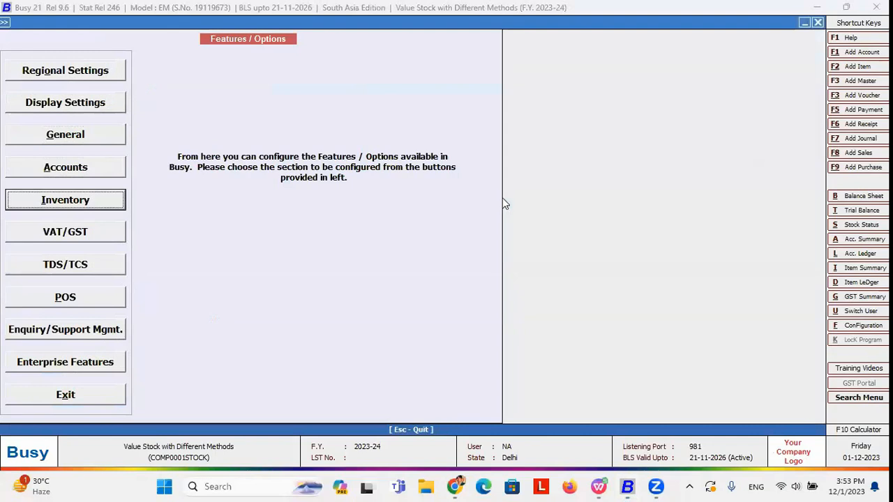
key(Return)
click(413, 52)
key(Down)
key(Down)
key(Down)
key(Down)
key(Down)
key(Down)
key(Return)
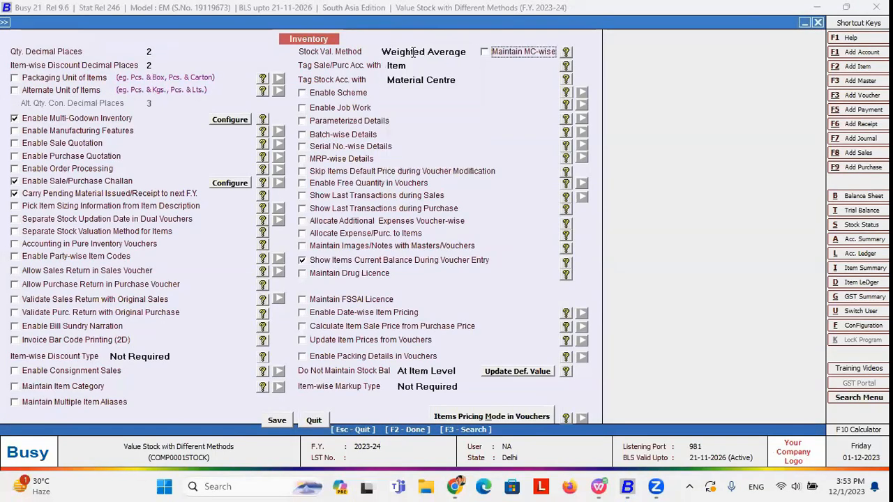
click(277, 420)
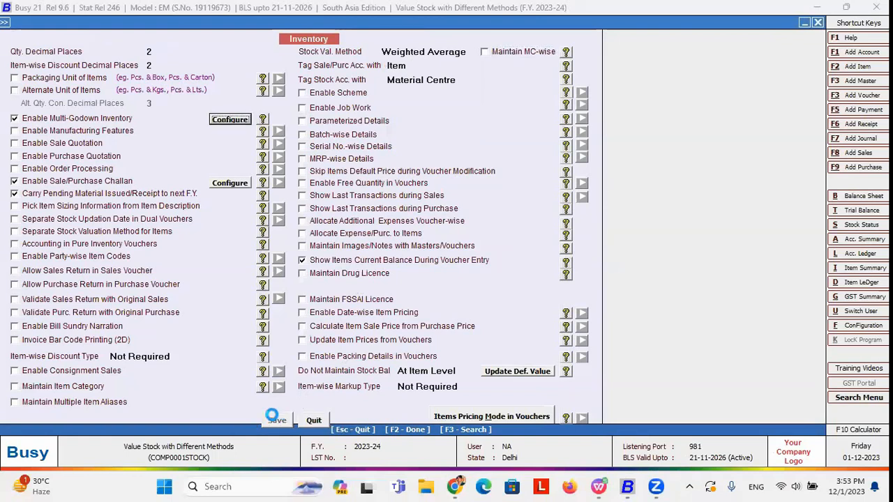
Generate the detailed alphabetical closing Stock Status report for all items in the Main Store under the Weighted Average method
key(Escape)
key(Right)
key(Down)
key(Down)
key(Down)
key(Down)
key(Down)
key(Down)
key(Down)
key(Down)
key(Return)
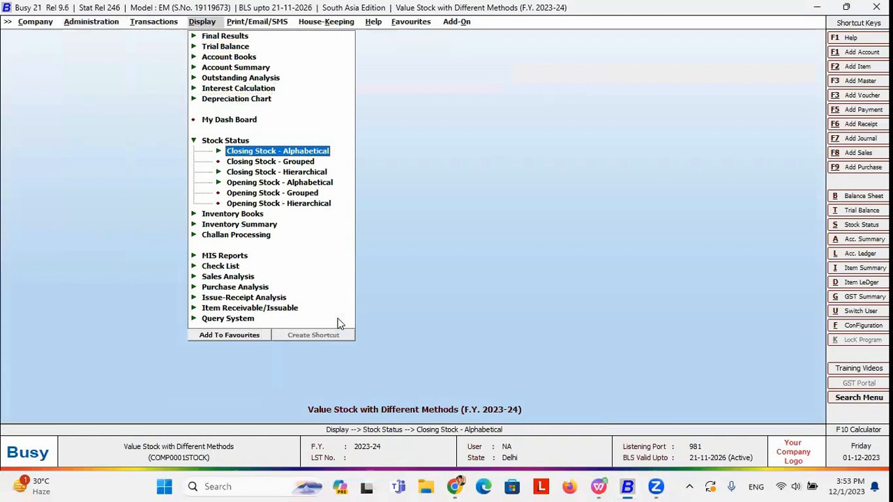
key(Return)
key(Down)
key(Return)
key(Return)
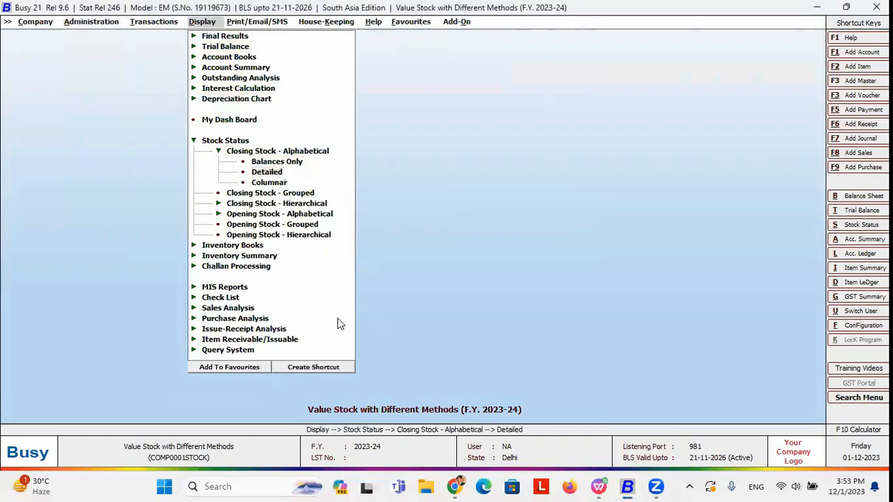
key(Return)
key(Return)
key(F2)
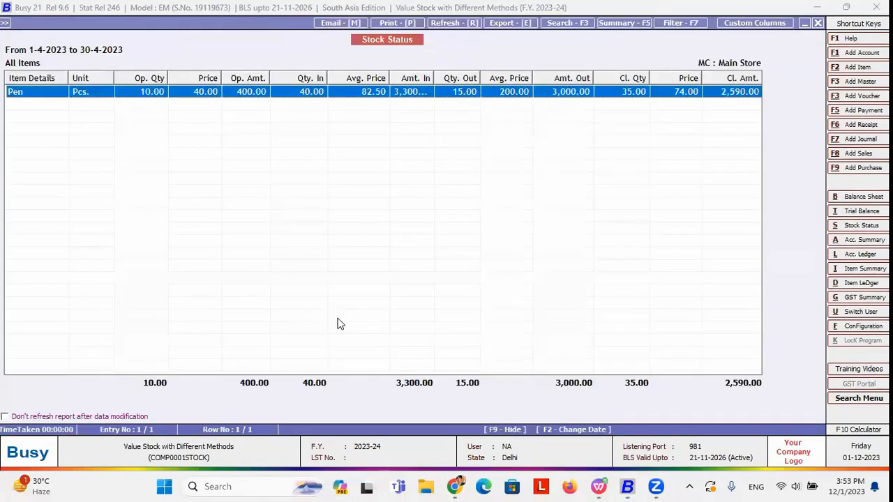
Open the Pen item's ledger from the Stock Status report and switch to the WA sheet of the example workbook
double_click(738, 97)
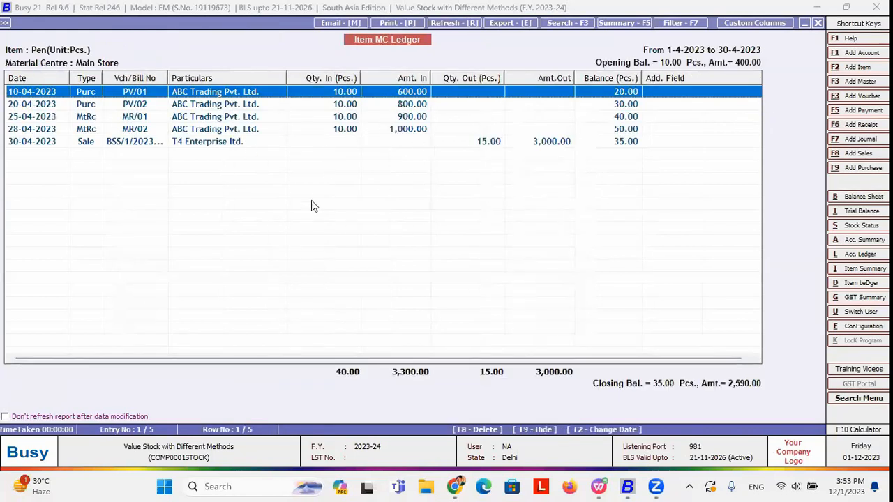
mouse_move(457, 486)
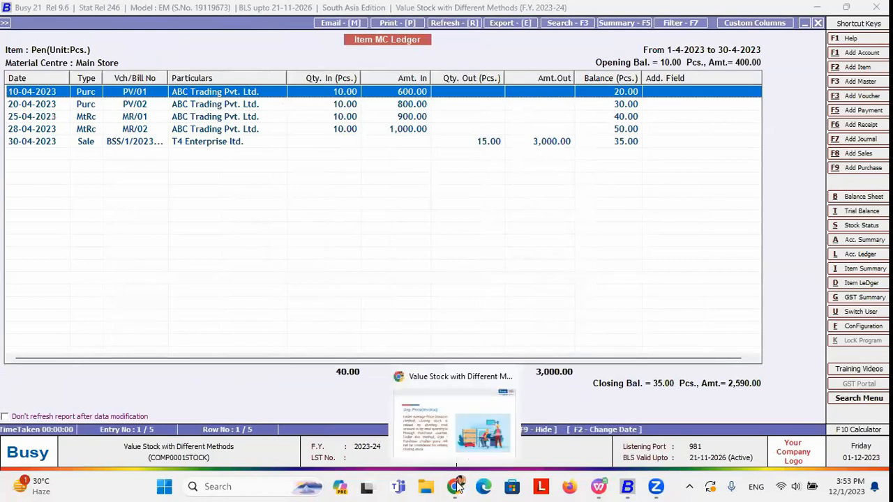
click(599, 486)
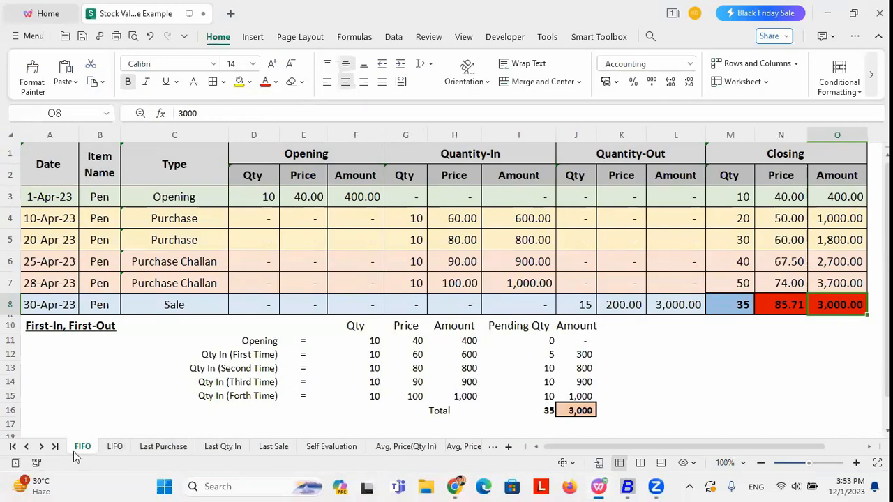
key(Left)
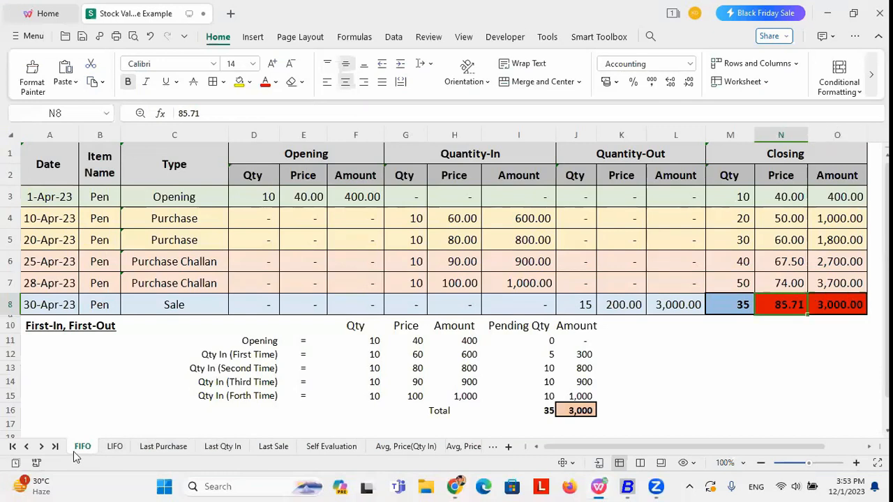
click(492, 447)
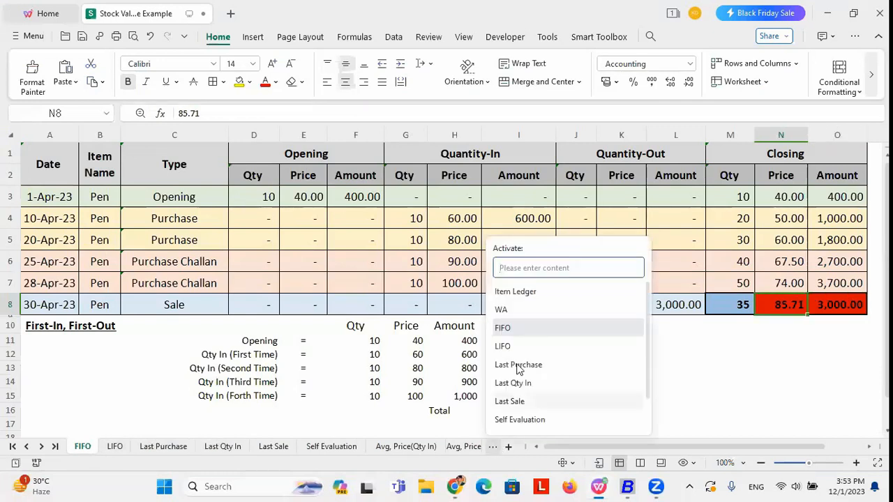
click(509, 313)
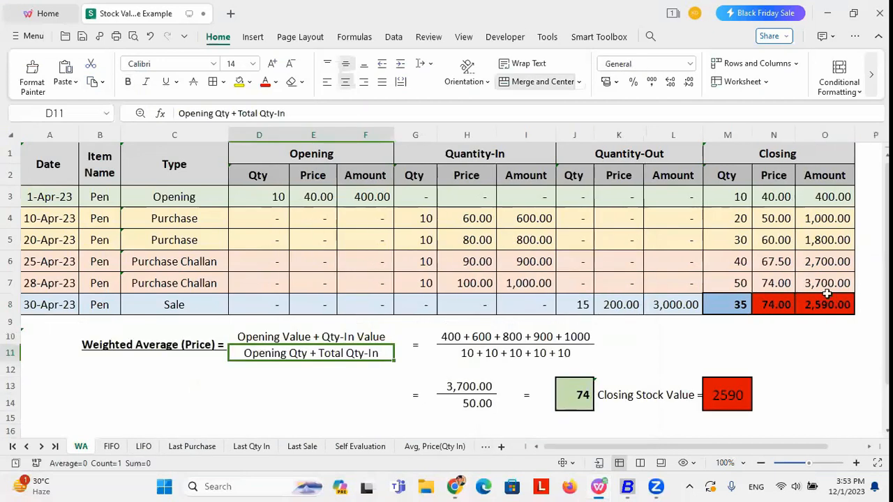
Check the Pen's closing amount in the sale row and the Weighted Average price formula, and switch back to Busy
click(827, 302)
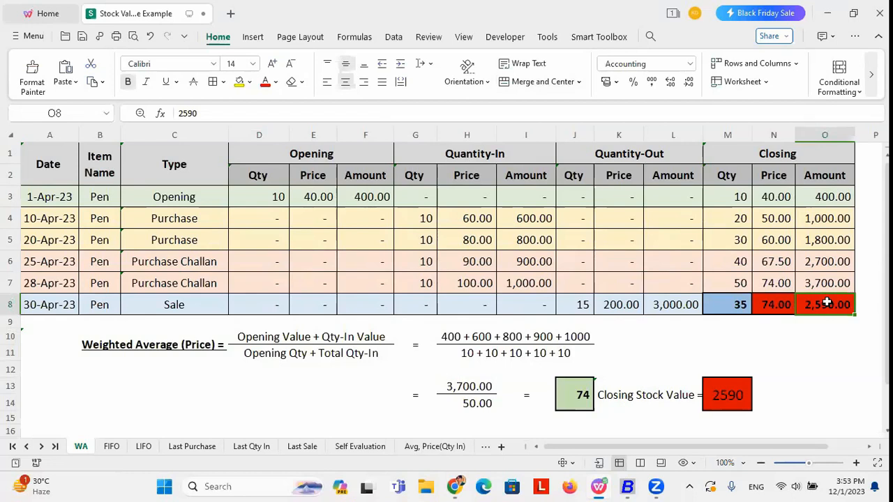
click(226, 336)
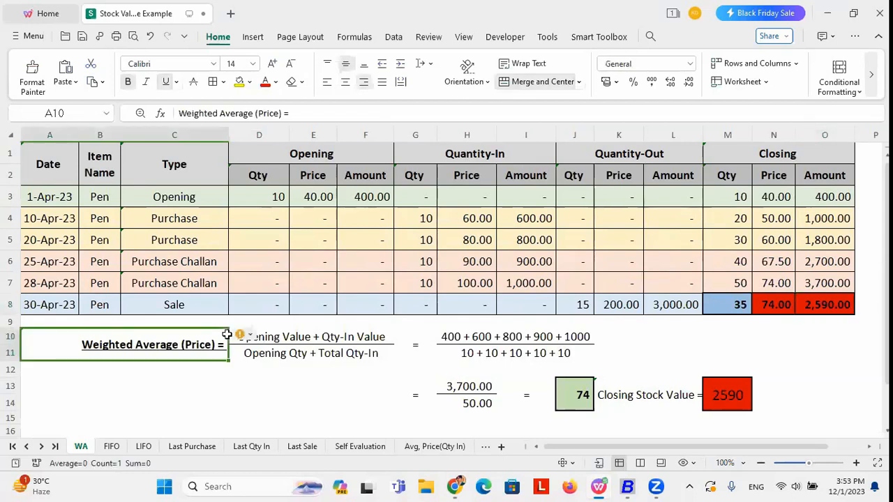
click(304, 334)
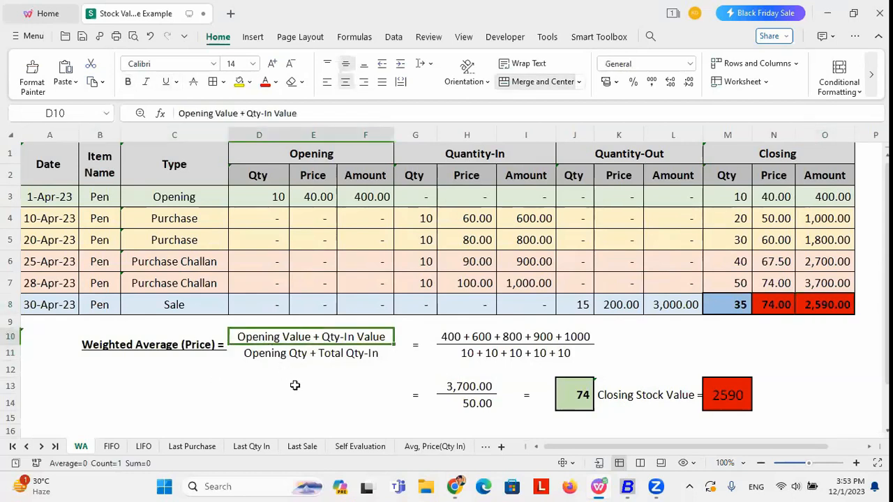
click(627, 418)
Set the stock valuation method to LIFO in the Inventory section of Features / Options and save
key(Escape)
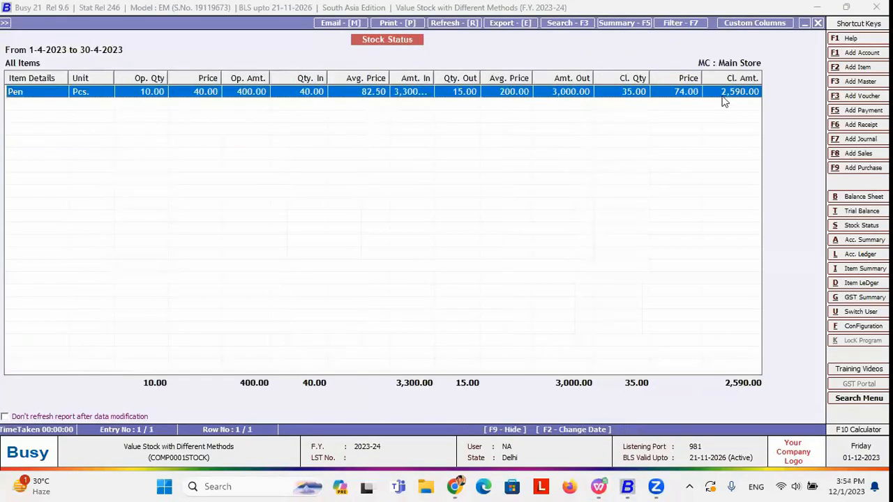
key(Escape)
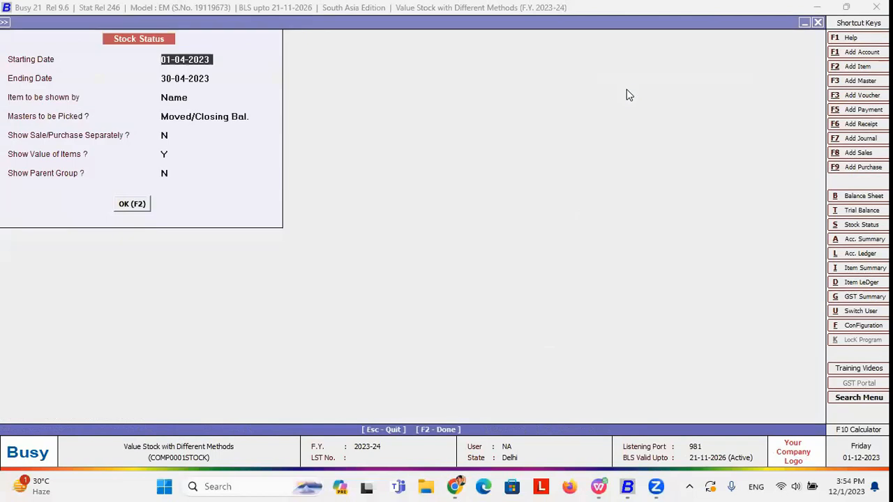
key(Escape)
key(Escape)
key(Left)
key(Left)
key(Return)
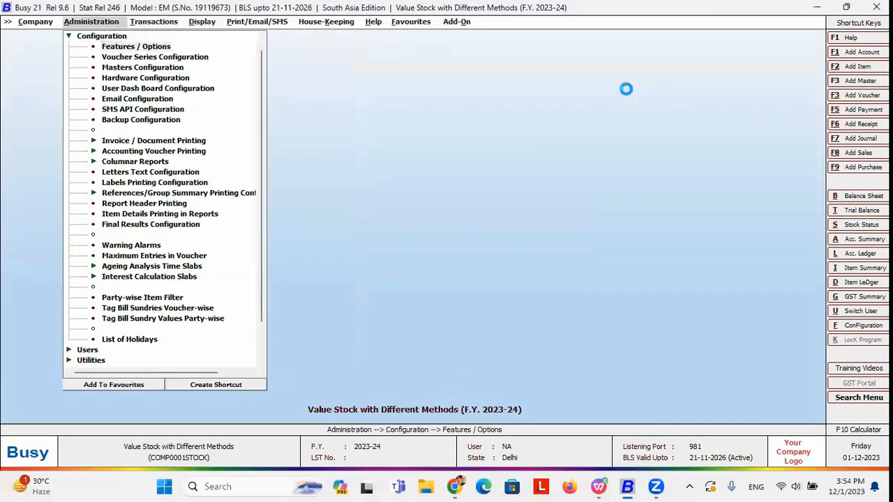
key(Down)
key(Down)
key(Down)
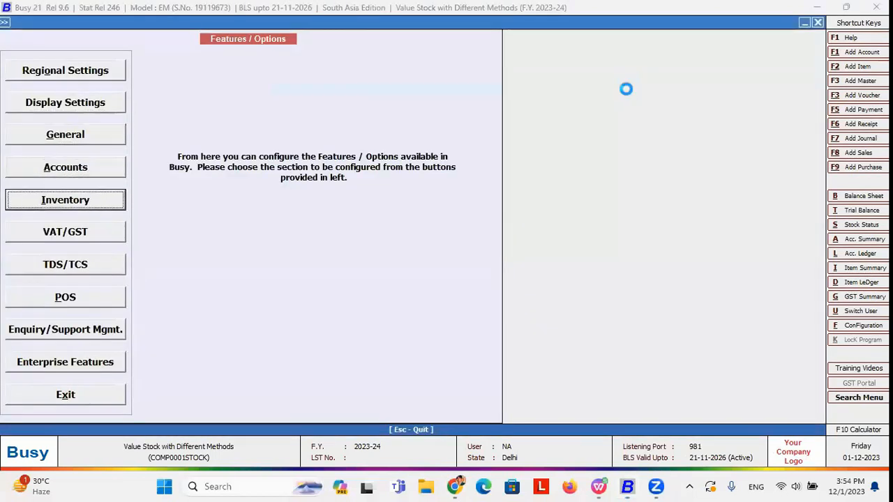
key(Return)
click(440, 52)
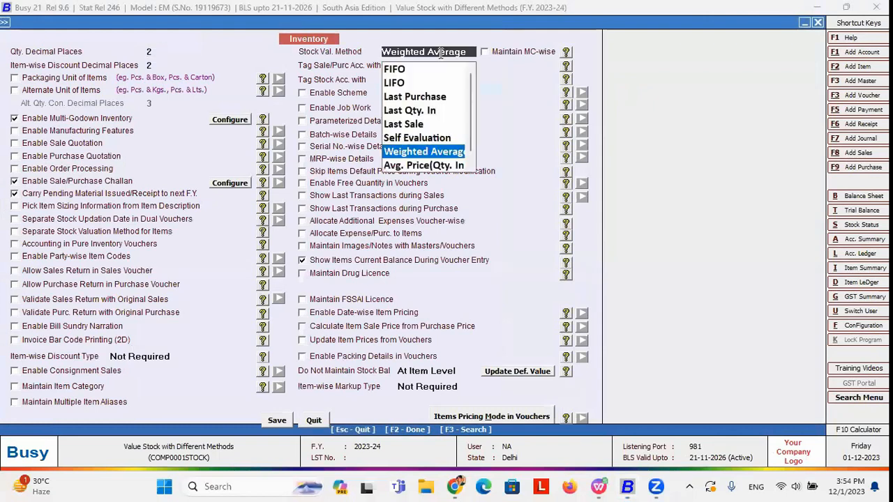
key(Up)
key(Up)
key(Up)
key(Up)
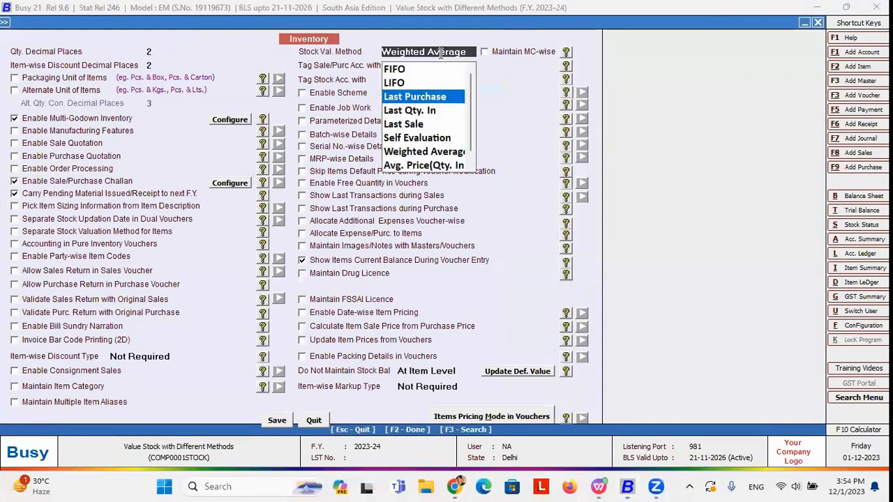
key(Up)
key(Return)
click(282, 423)
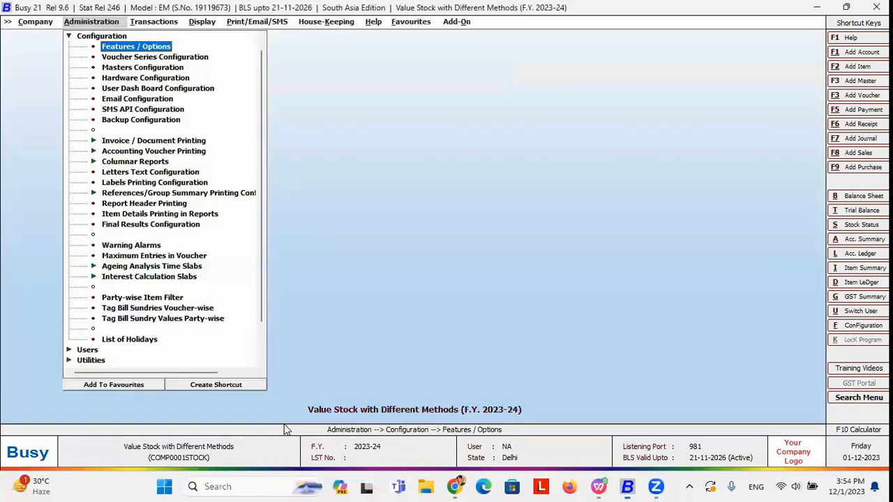
Generate the detailed alphabetical closing Stock Status report for all items in the Main Store under the LIFO method
key(Right)
key(Right)
key(Down)
key(s)
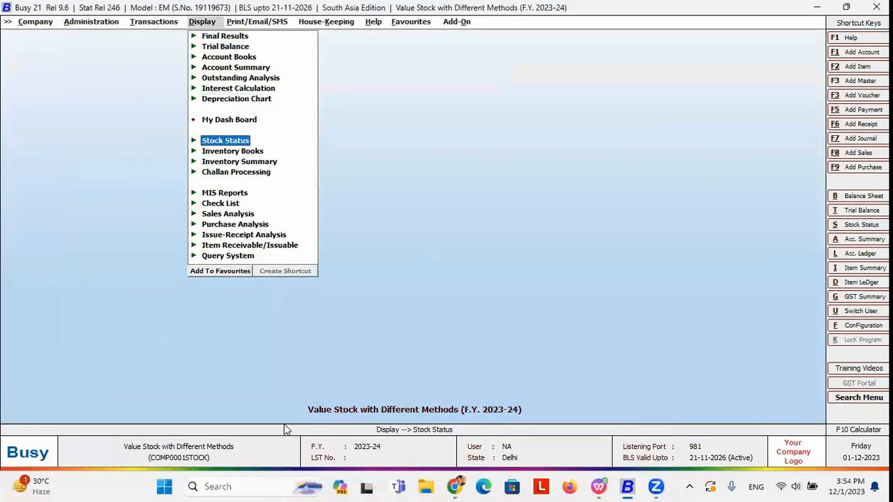
key(Return)
key(Return)
key(Down)
key(Return)
key(Return)
key(Return)
key(F2)
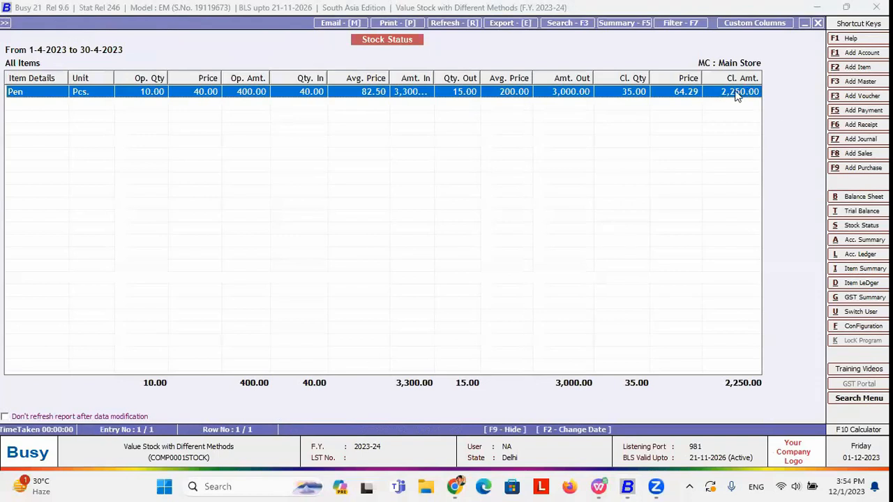
Check the total pending stock amount on the workbook's LIFO sheet and switch back to Busy
click(598, 487)
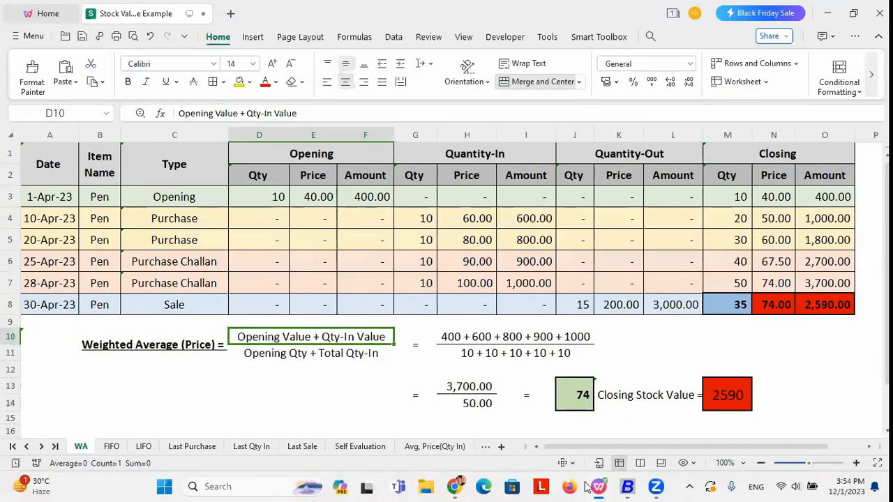
click(145, 446)
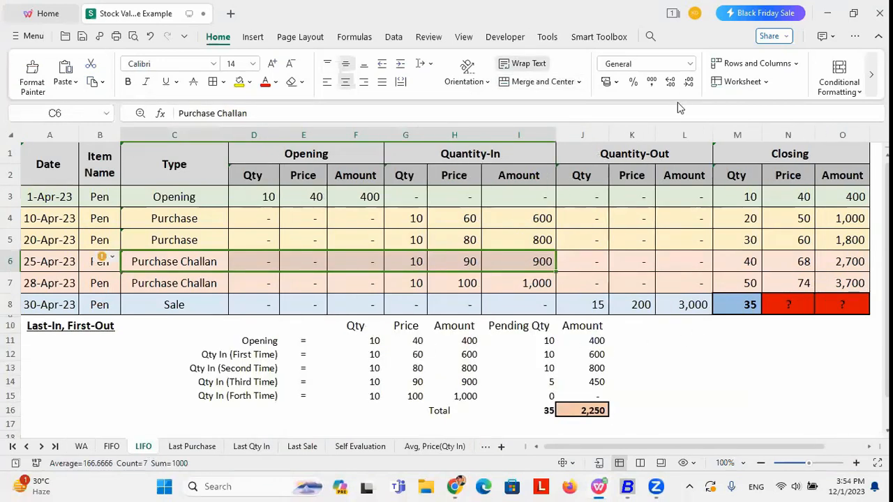
click(590, 410)
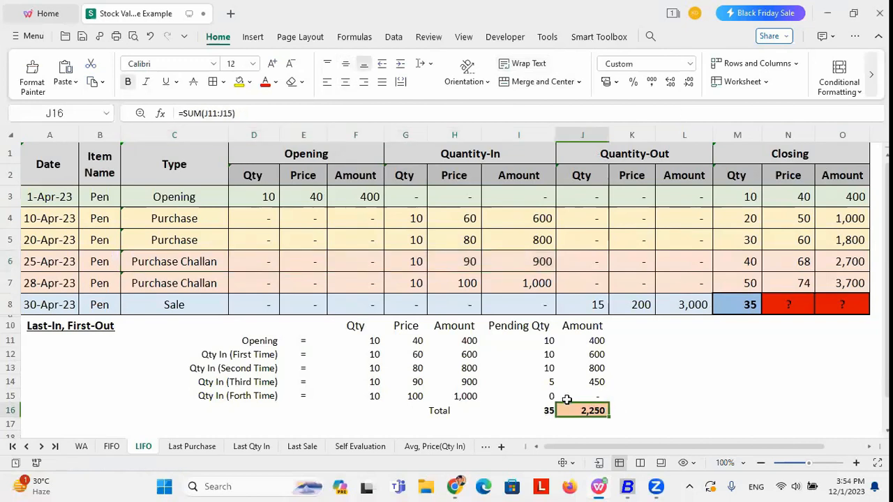
click(627, 486)
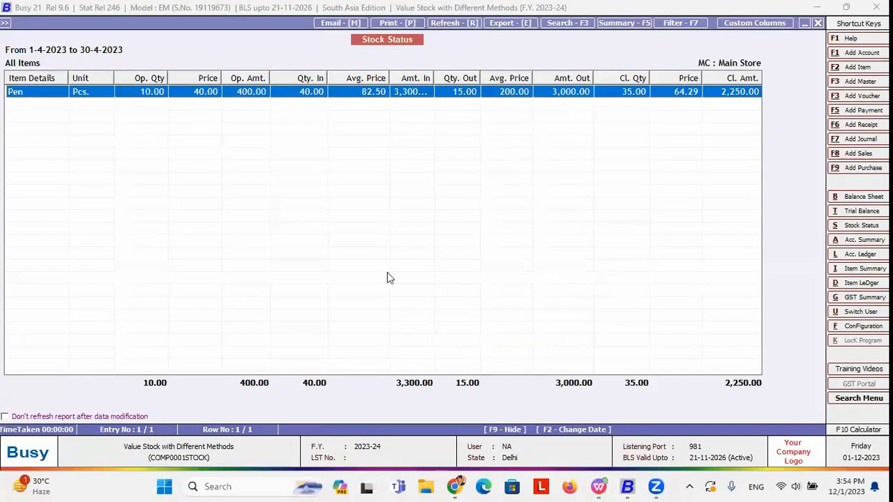
Set the stock valuation method to Last Purchase in the Inventory section of Features / Options and save
key(Escape)
key(Left)
key(Left)
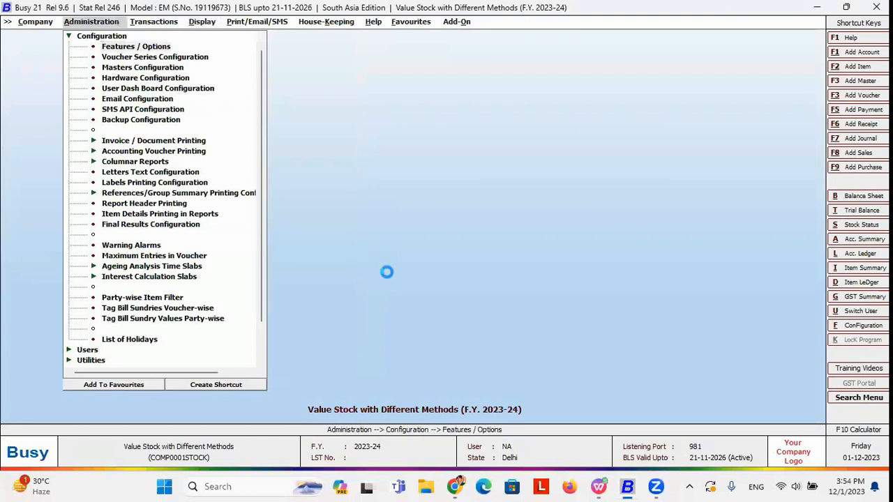
key(Return)
key(i)
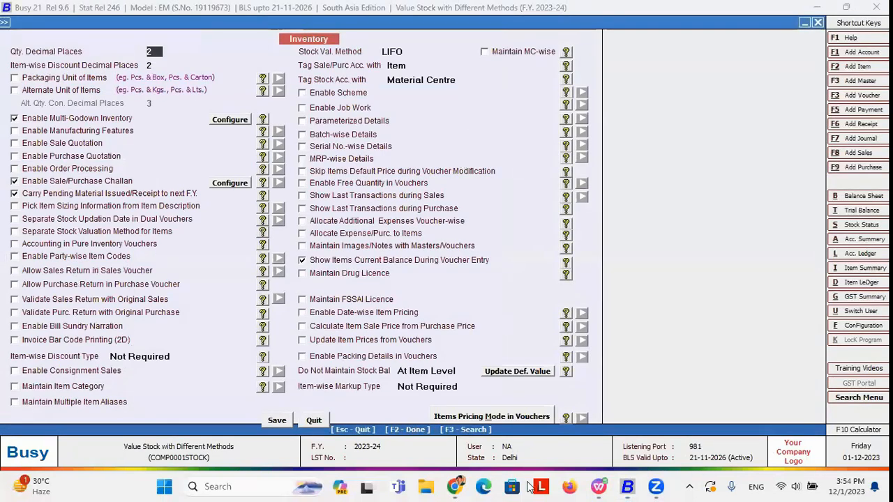
click(426, 51)
key(Down)
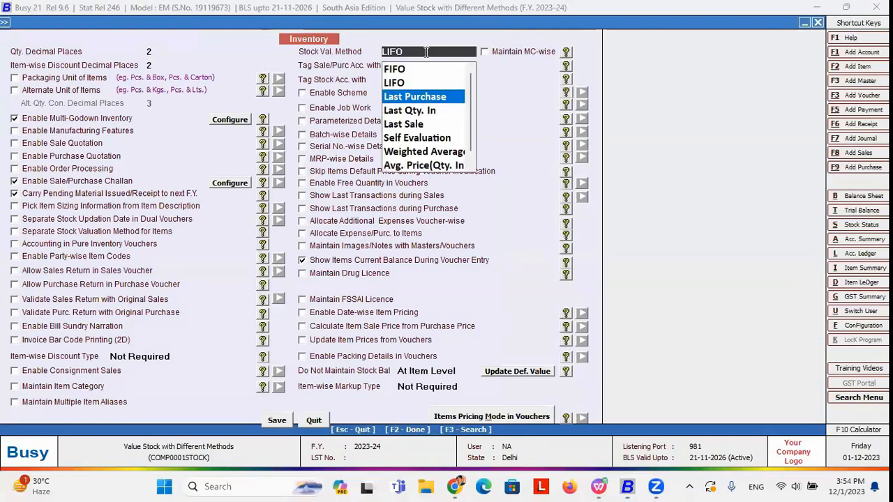
key(Return)
click(271, 419)
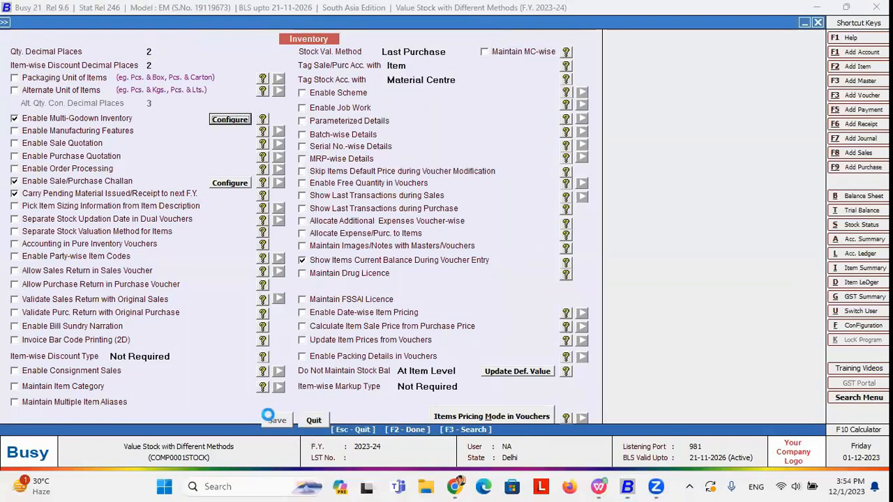
Generate the detailed alphabetical closing Stock Status report for all items in the Main Store under the Last Purchase method
key(Escape)
key(Right)
key(Right)
key(Down)
key(Down)
key(Down)
key(Down)
key(Down)
key(Down)
key(Down)
key(Down)
key(Right)
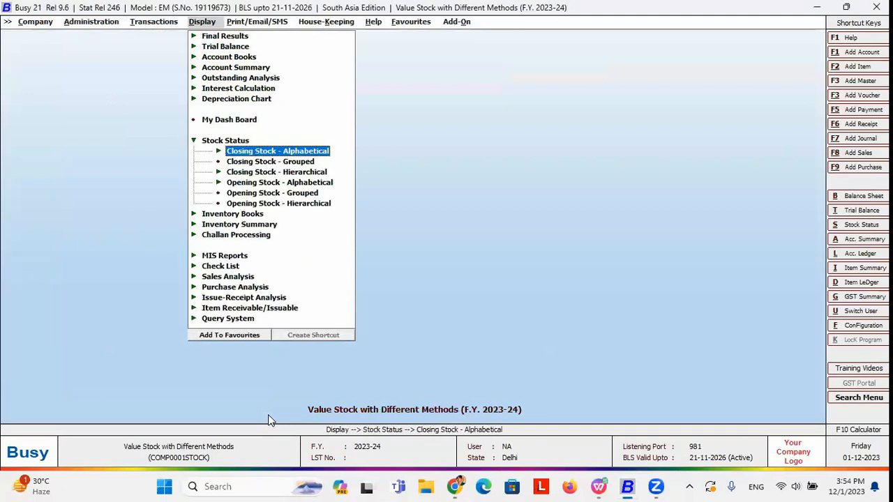
key(Right)
key(Return)
key(Return)
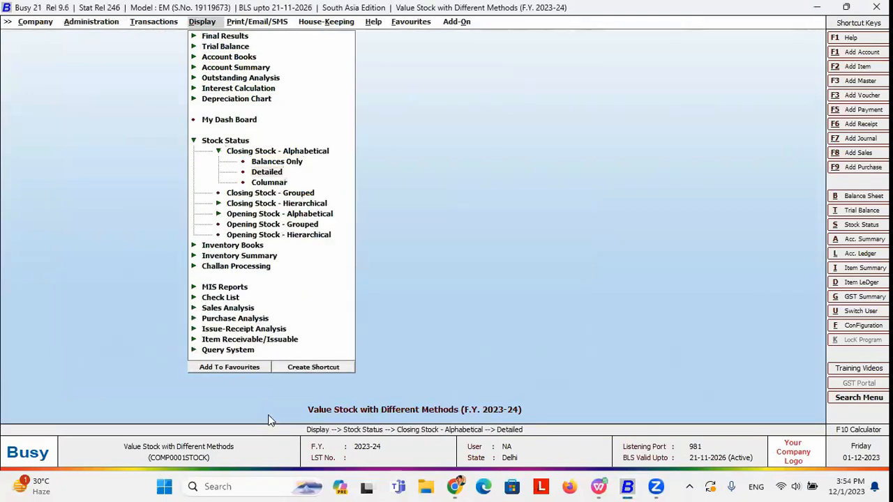
key(Return)
key(Return)
key(Return)
key(Return)
key(Return)
key(Return)
key(Return)
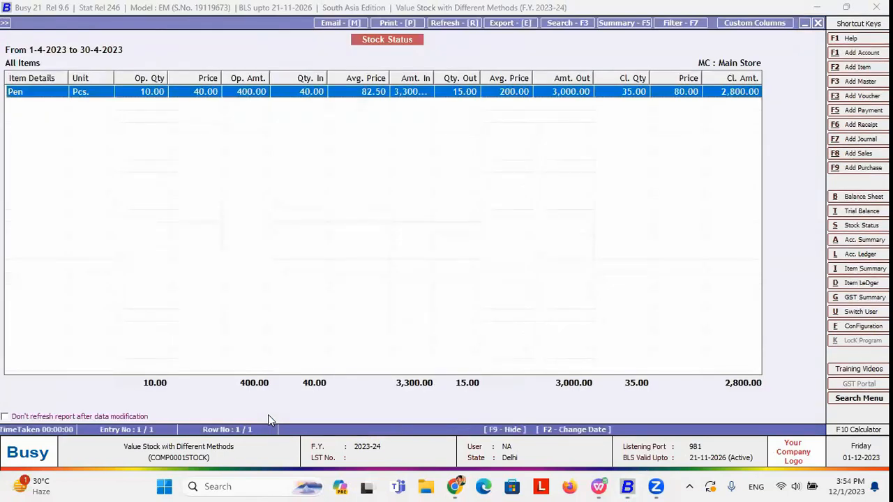
Review the Pen item's April ledger entries, including the 20-04-2023 purchase and 30-04-2023 sale, and return to Stock Status
double_click(724, 97)
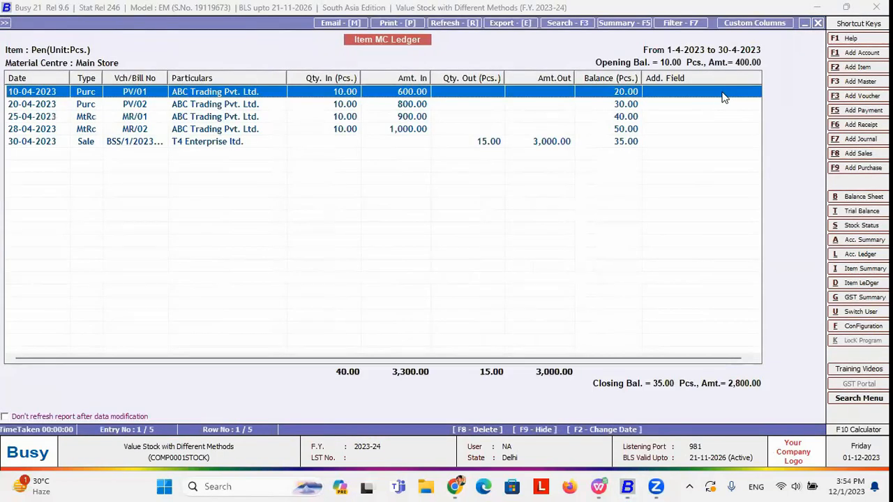
click(612, 141)
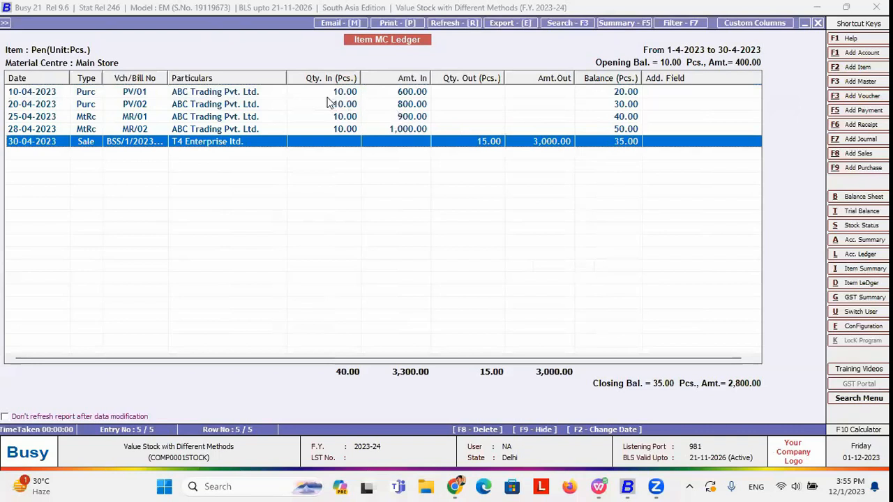
click(410, 106)
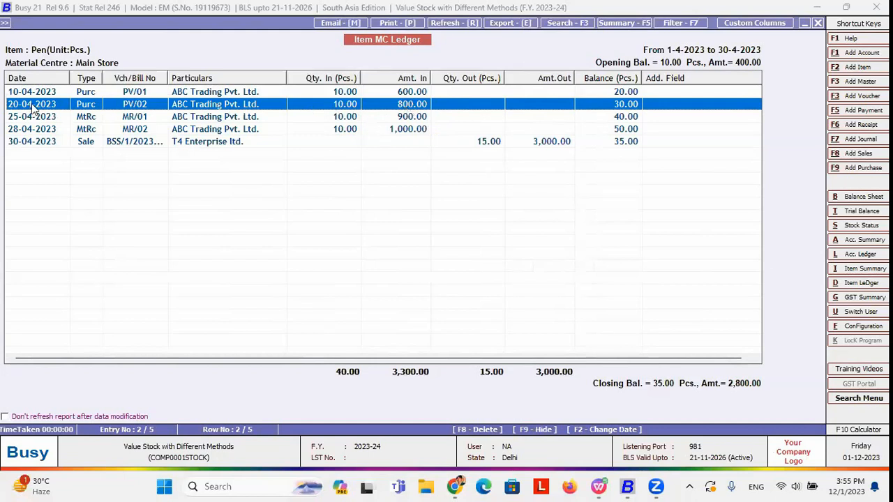
key(Escape)
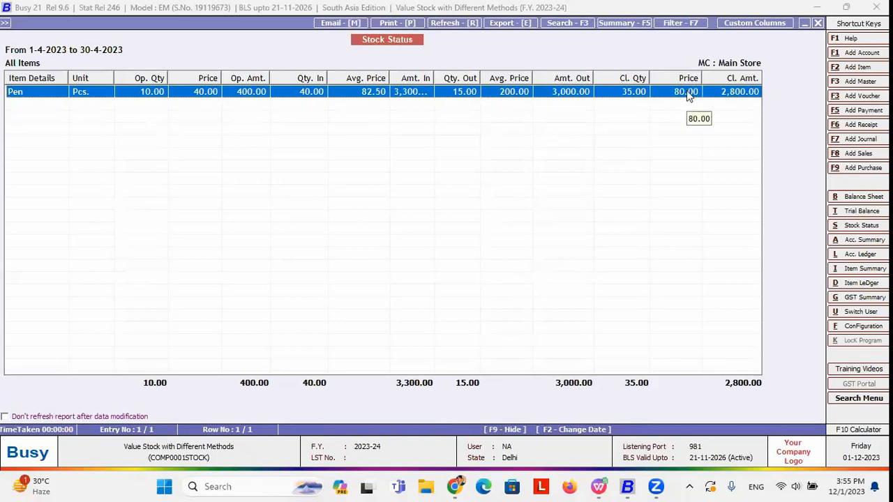
Check the Pen price in the 20-04-2023 purchase voucher from the item ledger, then close the voucher and report unchanged
key(Return)
key(Down)
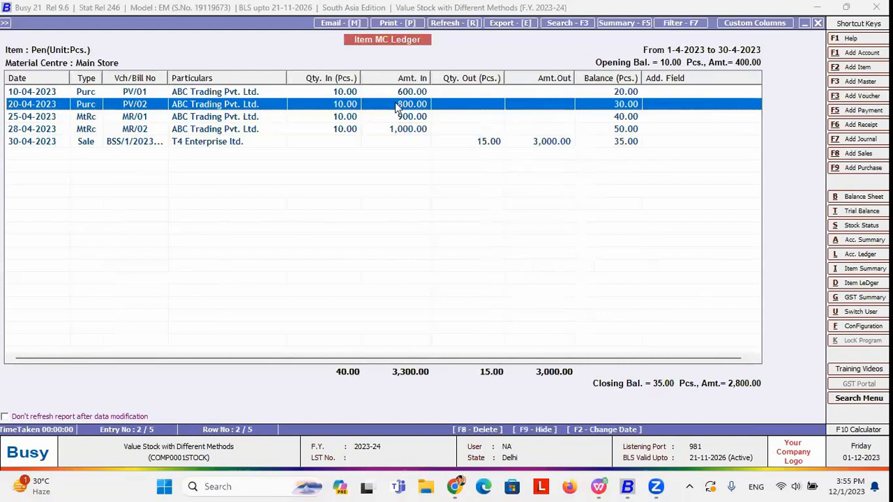
key(Return)
click(466, 139)
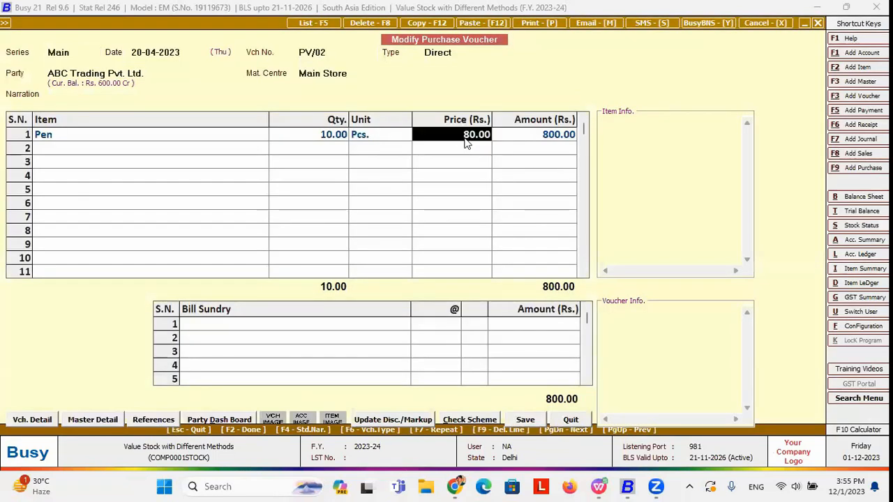
key(Escape)
key(Escape)
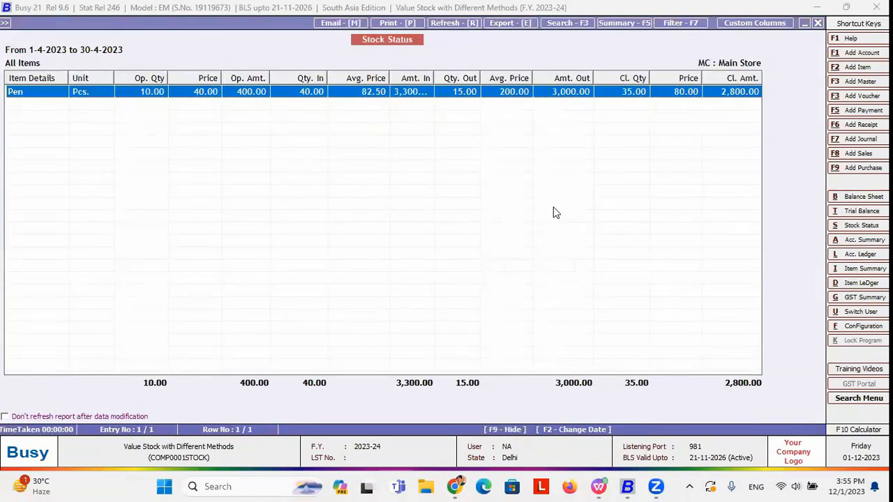
key(Escape)
key(Escape)
key(Escape)
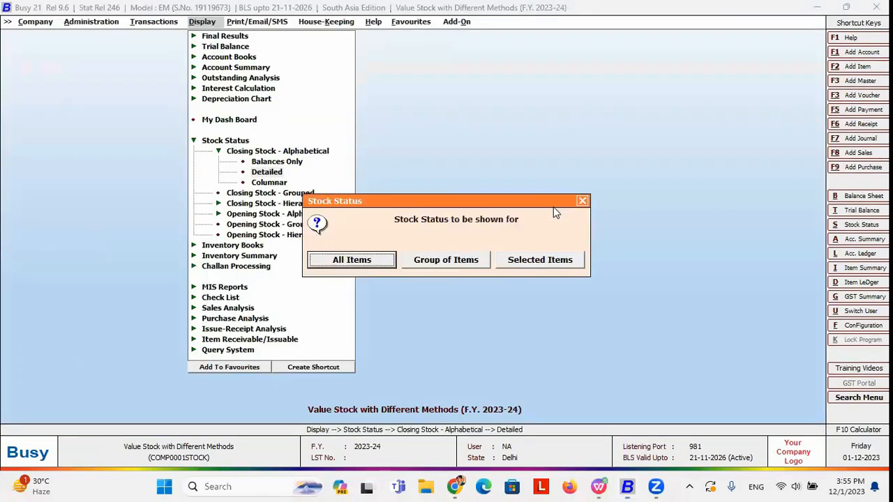
Set the stock valuation method to Last Qty. In in the Inventory section of Features / Options and save
key(Left)
key(Left)
key(Return)
key(Down)
key(Down)
key(Down)
key(Down)
key(Return)
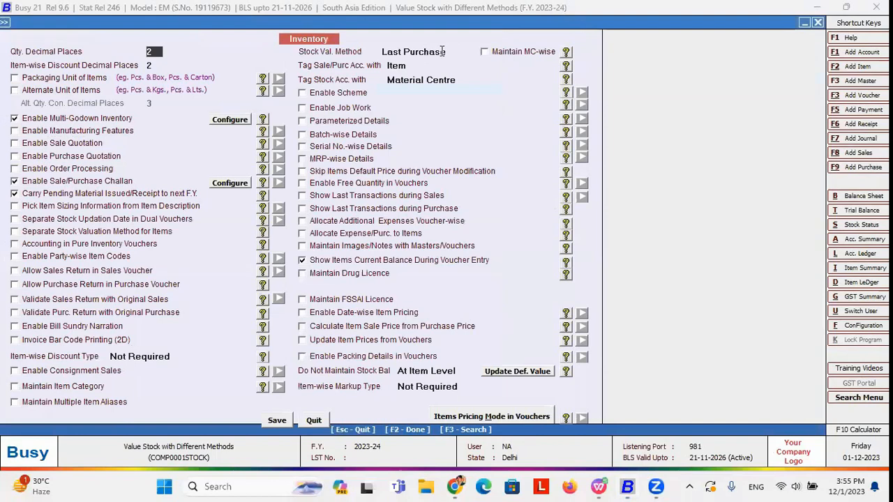
click(441, 52)
key(Down)
key(Return)
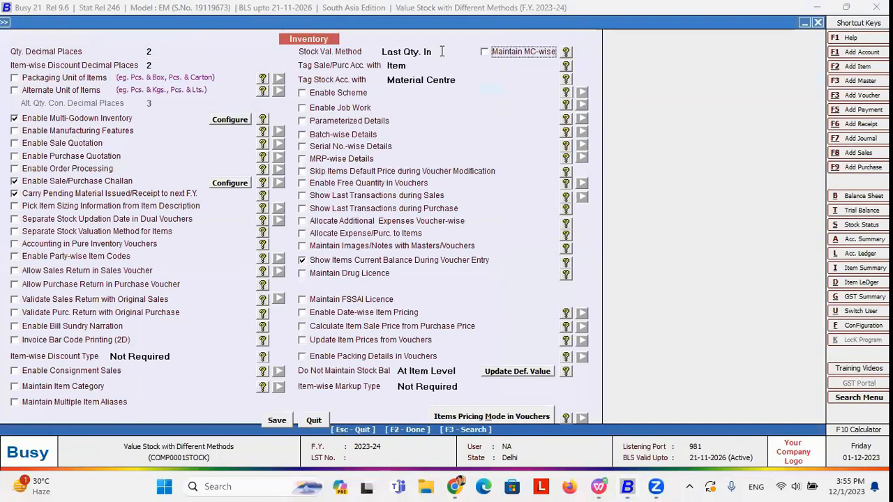
click(276, 420)
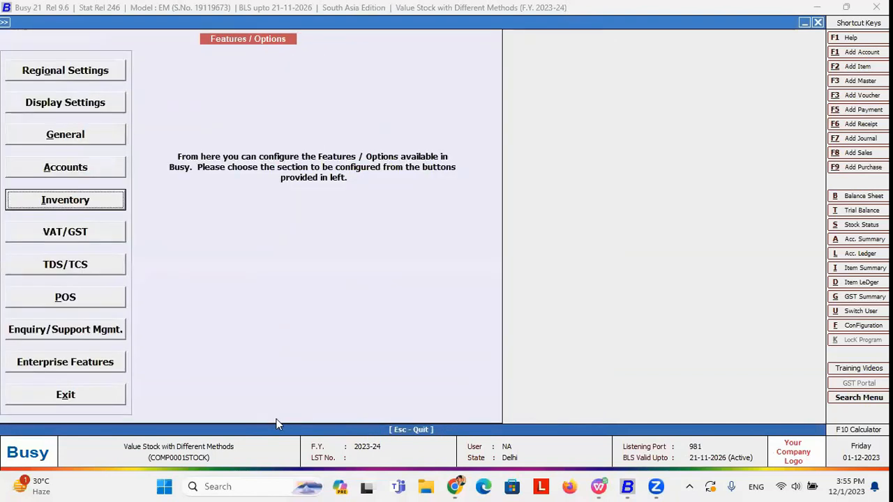
key(Escape)
Generate the detailed alphabetical closing Stock Status report for all items in the Main Store under the Last Qty. In method
key(Right)
key(Right)
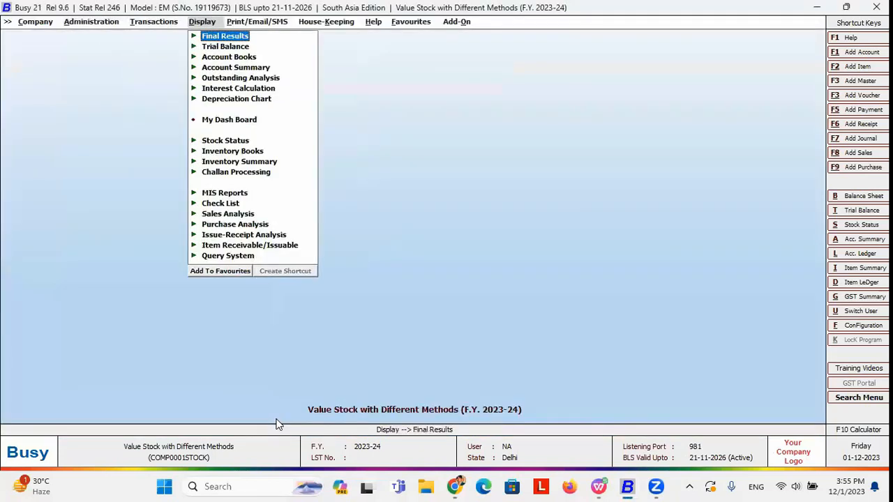
key(Down)
key(Down)
key(Down)
key(Down)
key(Down)
key(Down)
key(Down)
key(Down)
key(Down)
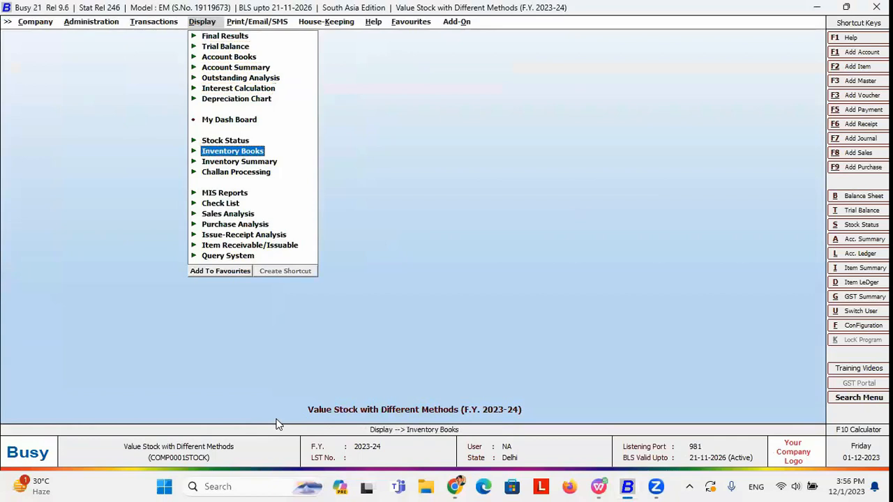
key(Up)
key(Return)
key(Return)
key(Down)
key(Return)
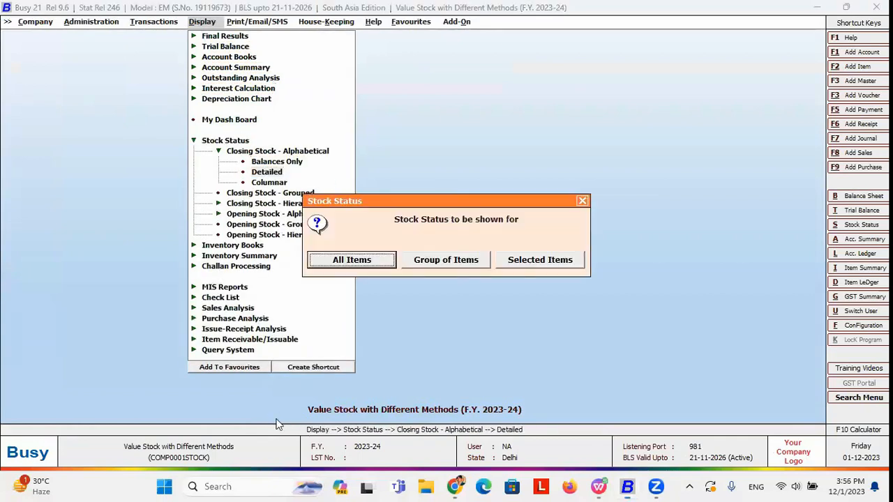
key(Return)
key(Return)
key(Return)
key(Return)
key(Return)
key(F2)
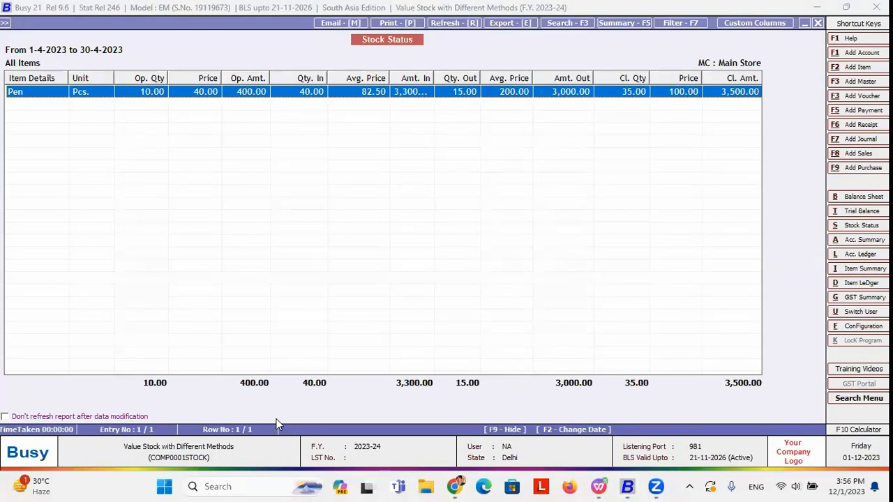
Check the Pen price in the 28-04-2023 material received voucher from the item ledger, and close the report
key(Return)
key(Down)
key(Down)
key(Down)
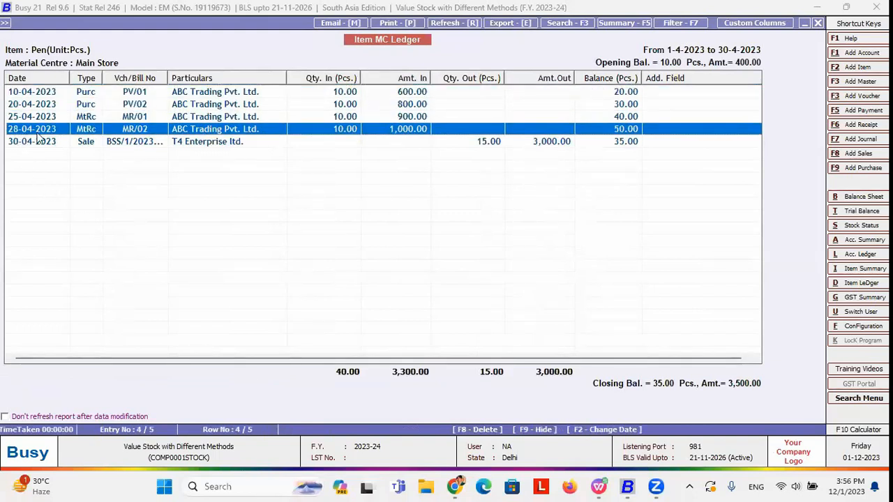
double_click(413, 133)
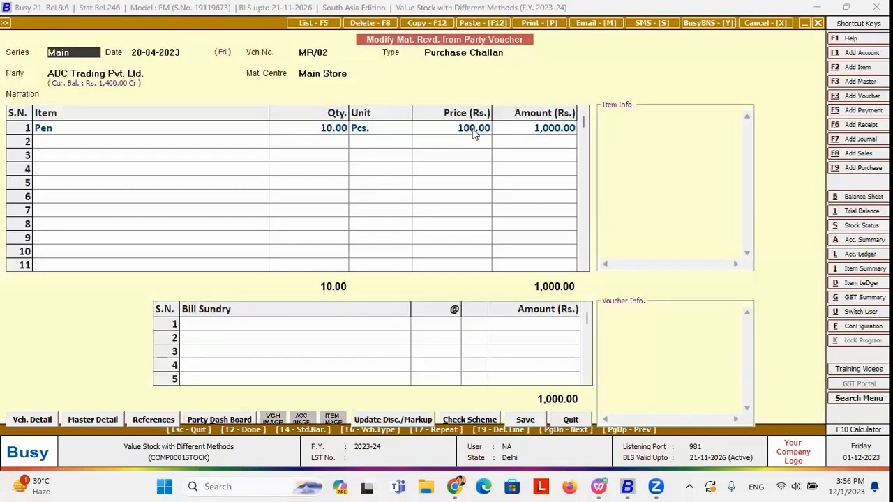
click(474, 130)
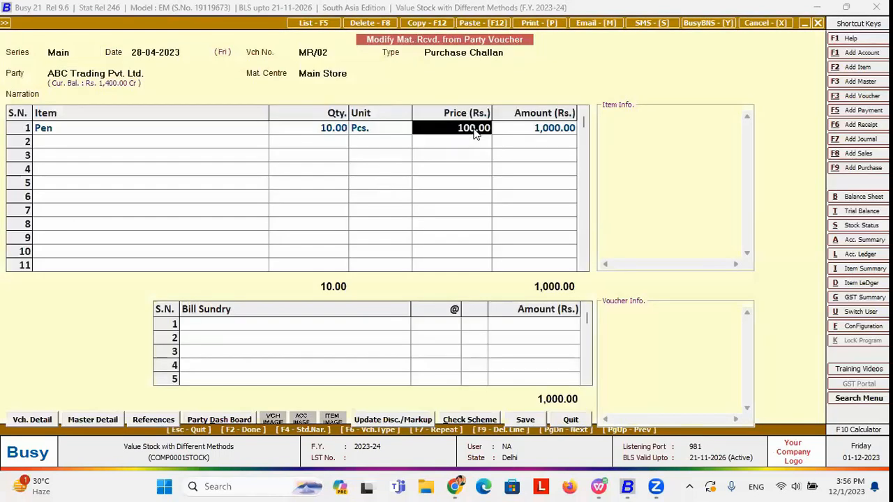
key(Escape)
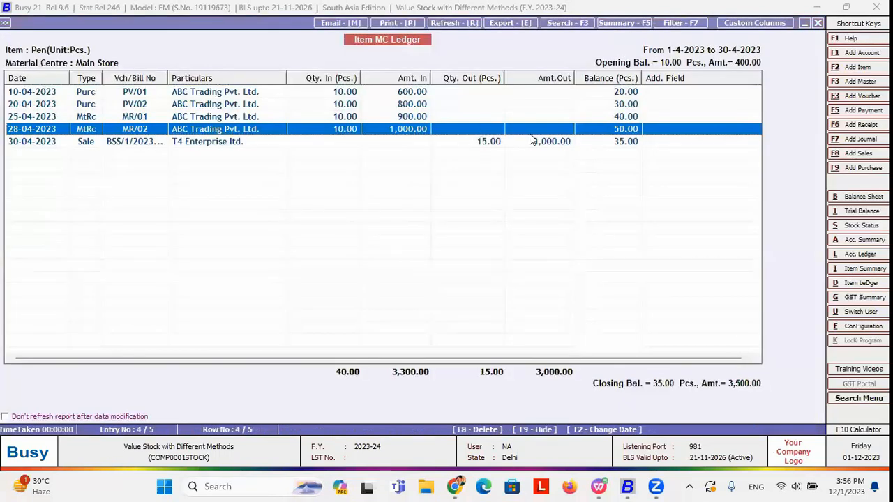
key(Escape)
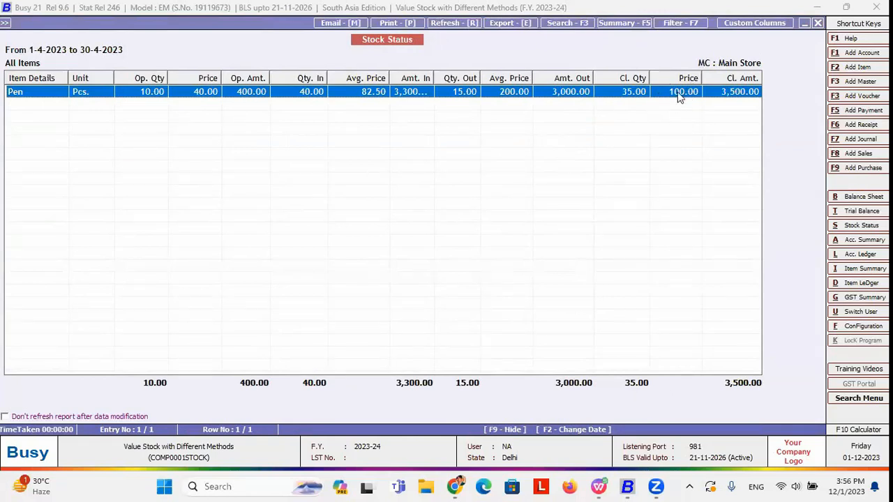
key(Escape)
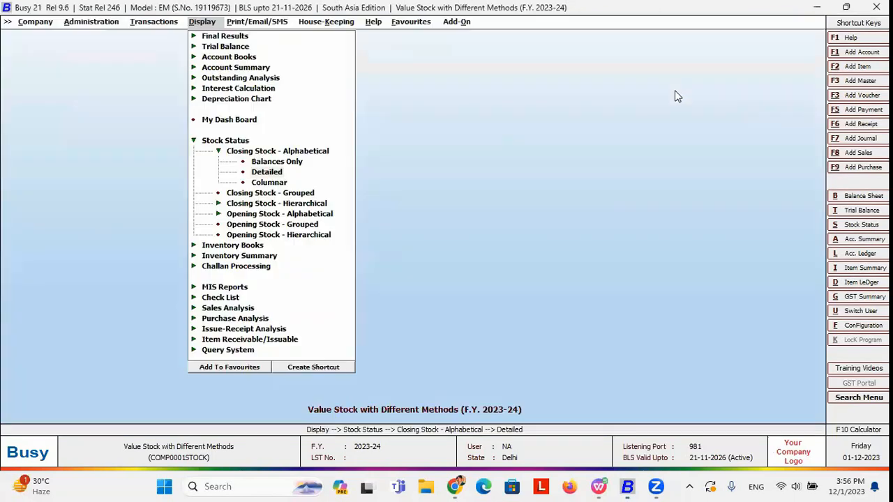
Set the stock valuation method to Last Sale in the Inventory section of Features / Options and save
key(Left)
key(Left)
key(Return)
key(Down)
key(Down)
key(Down)
key(Down)
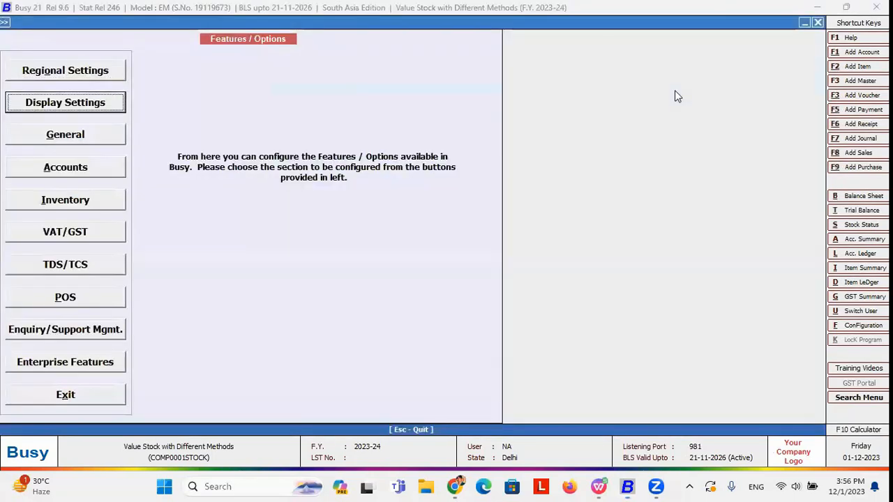
key(Return)
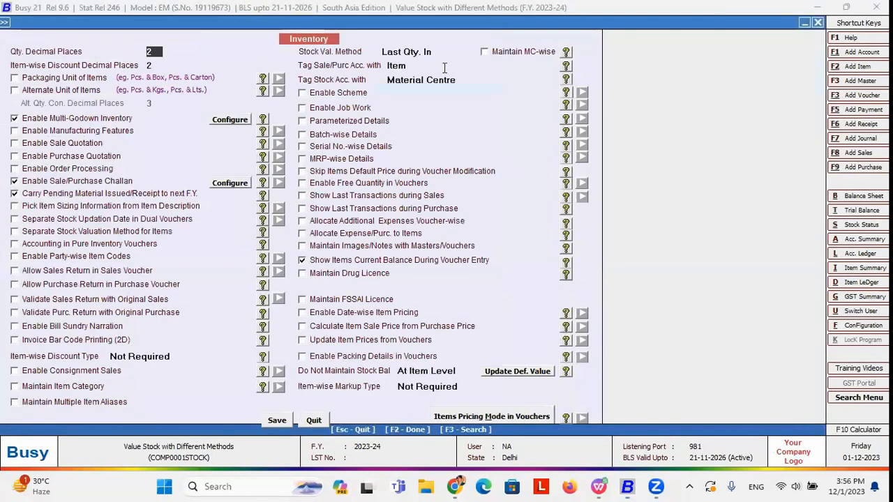
click(444, 51)
key(Down)
key(Return)
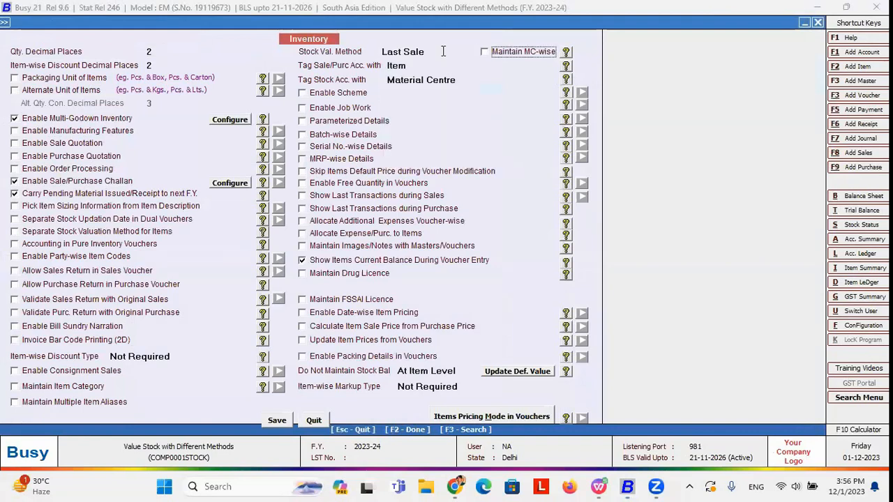
click(272, 422)
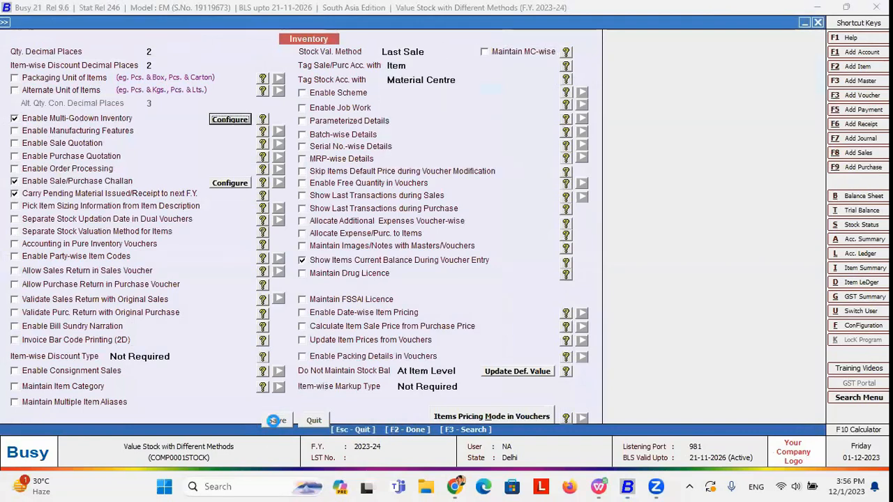
key(Escape)
Generate the detailed alphabetical closing Stock Status report for all items in the Main Store under the Last Sale method
key(Right)
key(Down)
key(Down)
key(Down)
key(Down)
key(Down)
key(Down)
key(Down)
key(Down)
key(Return)
key(Return)
key(Down)
key(Return)
key(Return)
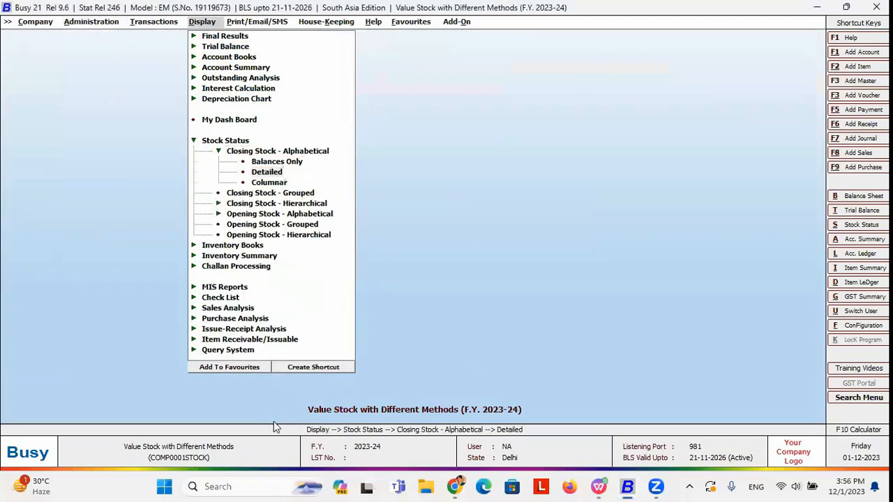
key(Return)
key(Return)
key(Return)
key(Return)
key(Return)
key(Return)
key(Return)
key(Return)
Check the Pen price in the 30-04-2023 sales voucher from the item ledger and return to the Stock Status report
key(Return)
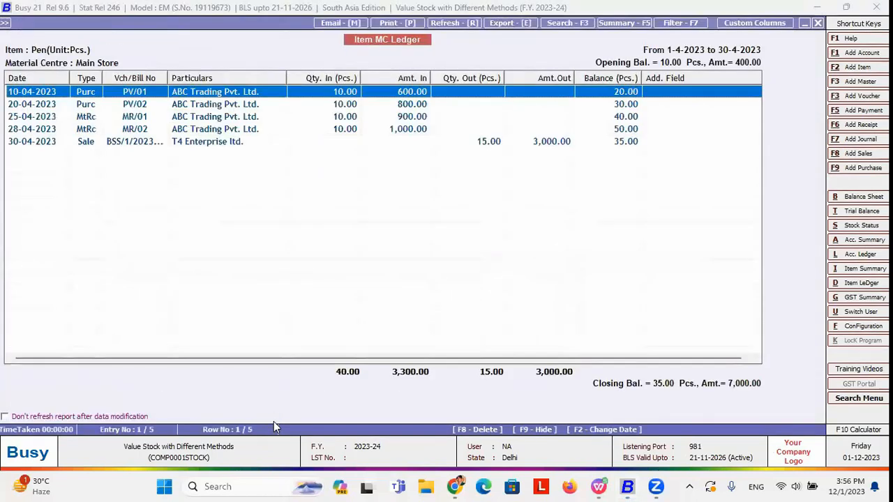
key(Down)
key(Down)
key(Down)
key(Down)
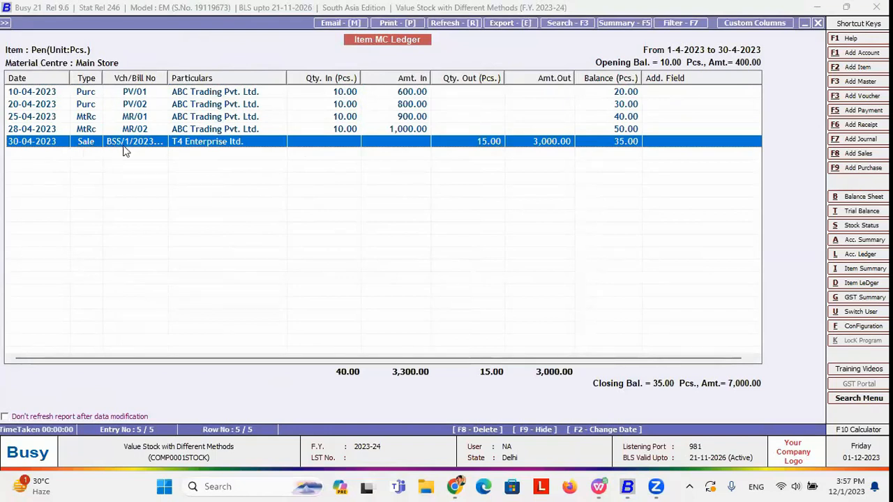
double_click(438, 140)
click(471, 131)
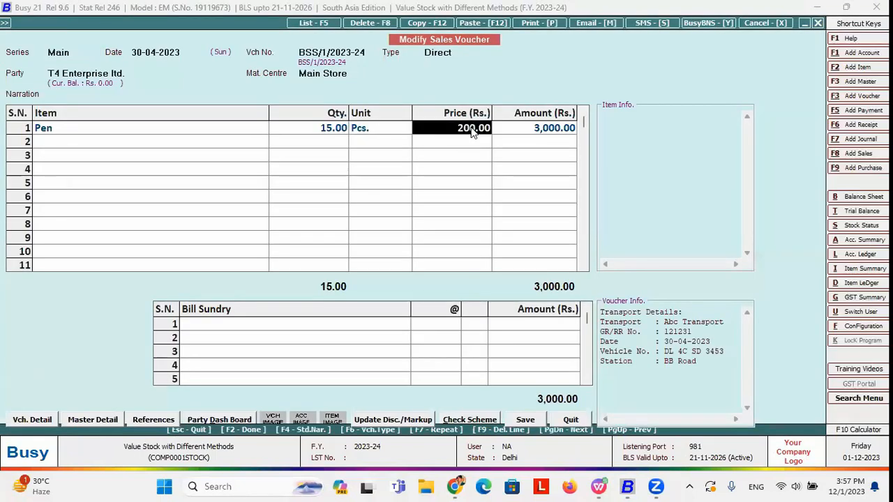
key(Escape)
key(Escape)
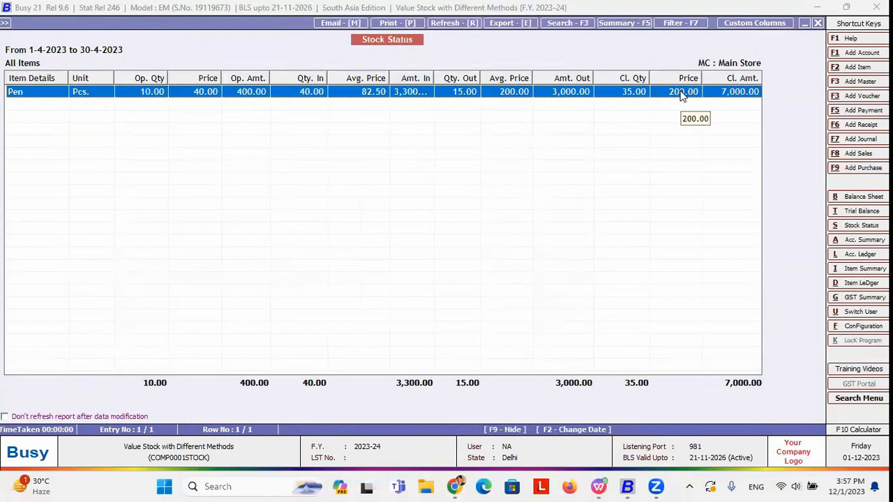
Close the Stock Status report, set the stock valuation method to Self Evaluation in the Inventory section of Features / Options, and save
key(Escape)
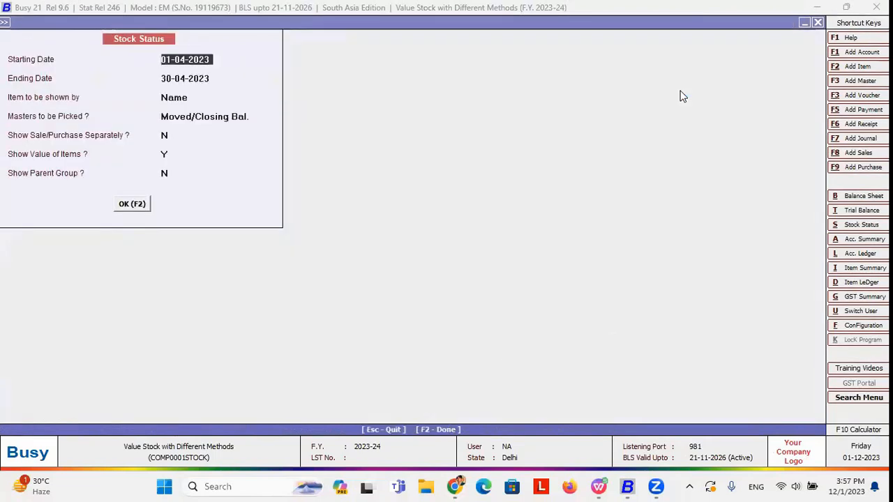
key(Escape)
key(Escape)
key(alt+f)
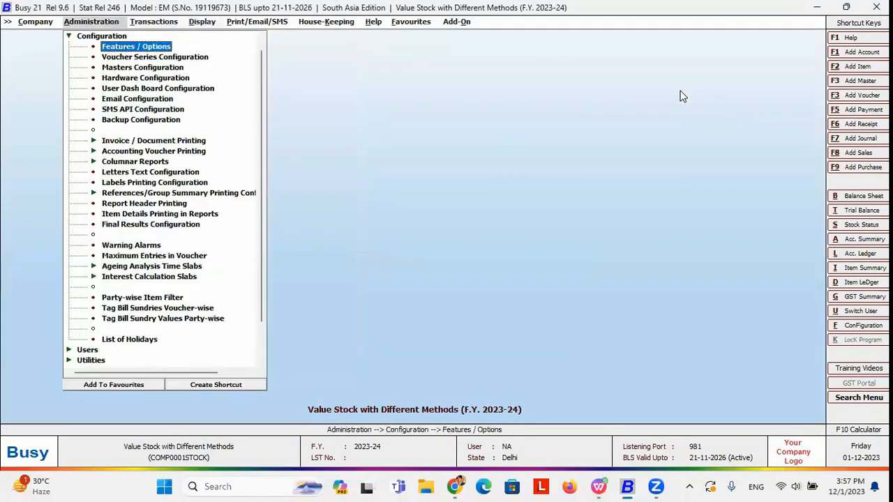
key(Return)
key(Down)
key(Down)
key(Down)
key(Down)
key(Return)
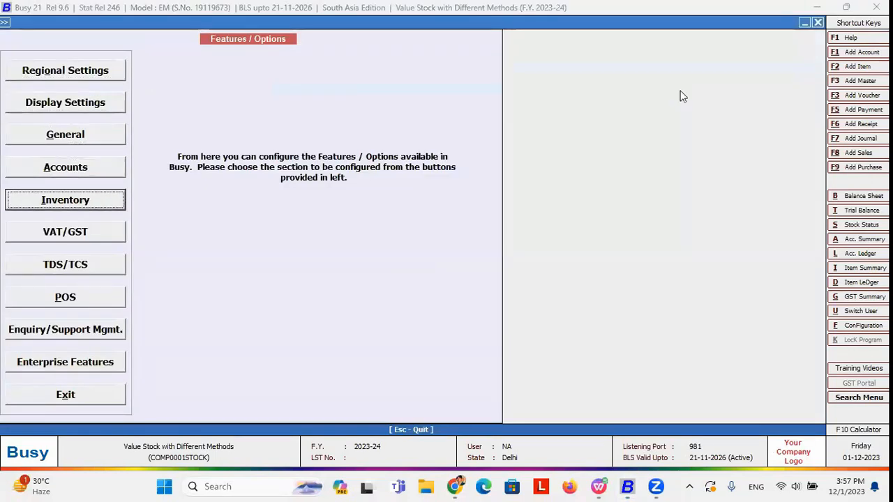
click(452, 52)
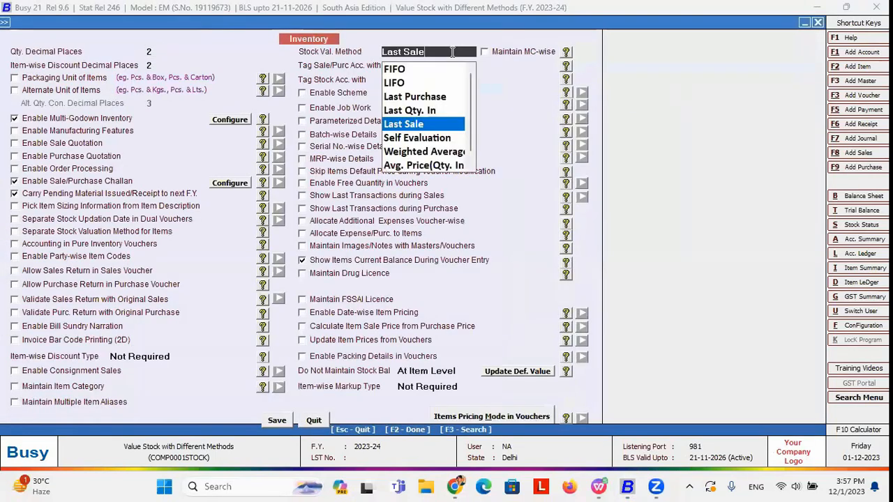
click(439, 139)
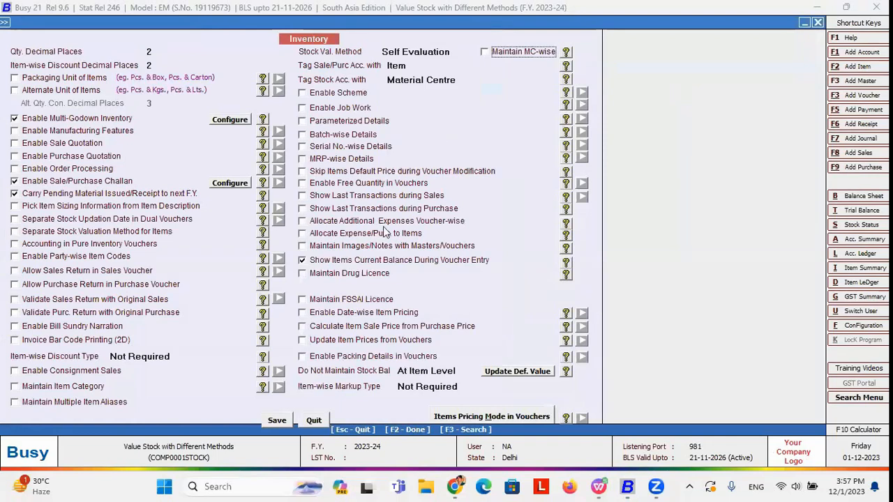
click(283, 420)
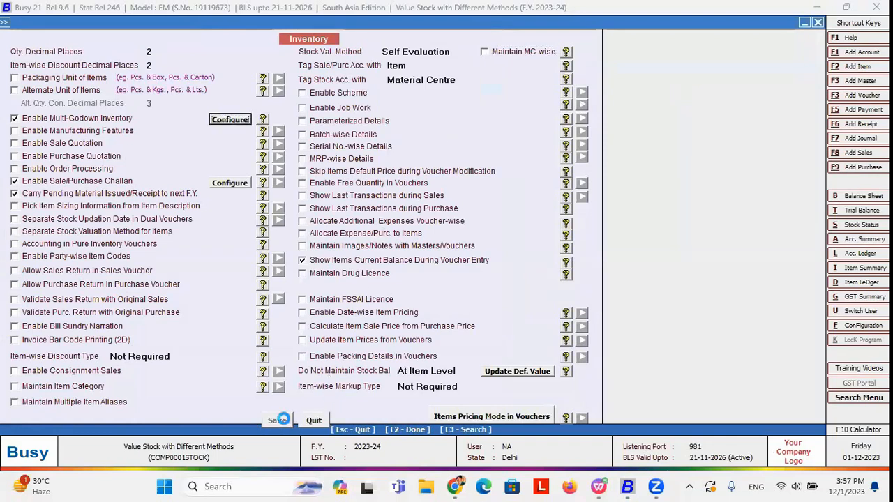
key(Escape)
key(Escape)
Open the Pen item master for modification, check its Self-Val. Price, and close it
key(Right)
key(Up)
key(Up)
key(Right)
key(Down)
key(Down)
key(Down)
key(Down)
key(Right)
key(Down)
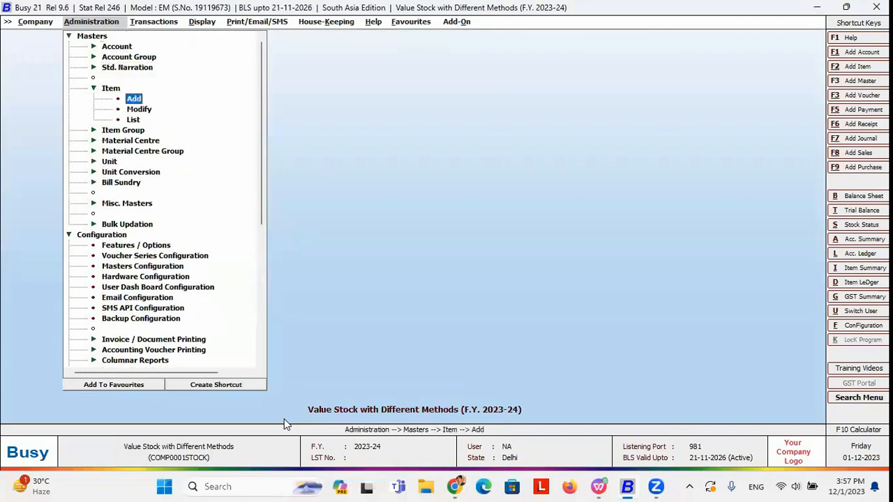
key(Down)
key(Return)
key(Return)
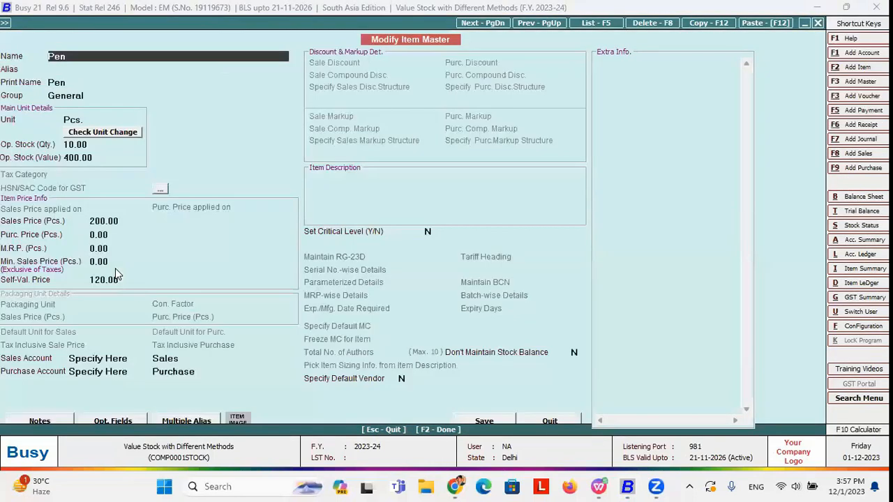
click(124, 280)
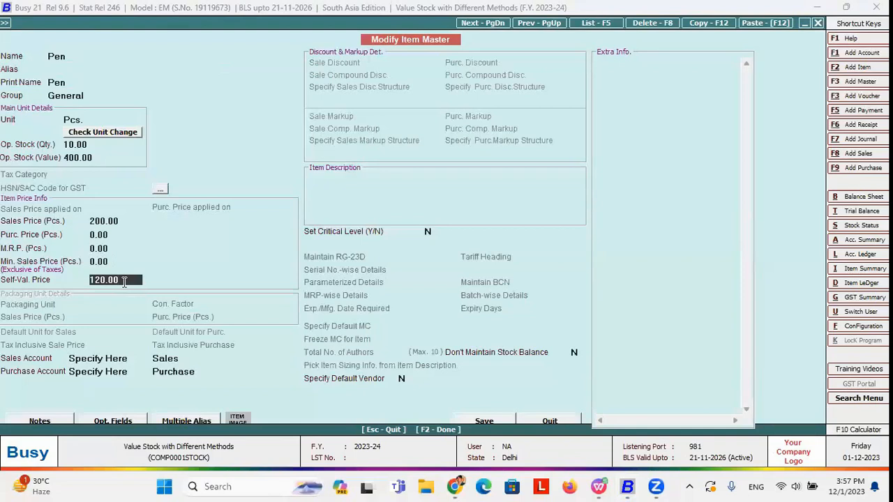
key(Escape)
key(Escape)
Generate the detailed alphabetical closing Stock Status report for all items in the Main Store under the Self Evaluation method
key(Right)
key(Right)
key(Right)
key(Left)
key(Down)
key(Down)
key(Down)
key(Down)
key(Down)
key(Down)
key(Down)
key(Down)
key(Right)
key(Right)
key(Down)
key(Return)
key(Return)
key(Return)
key(Return)
key(Return)
key(Return)
key(Return)
key(Return)
key(Return)
key(Return)
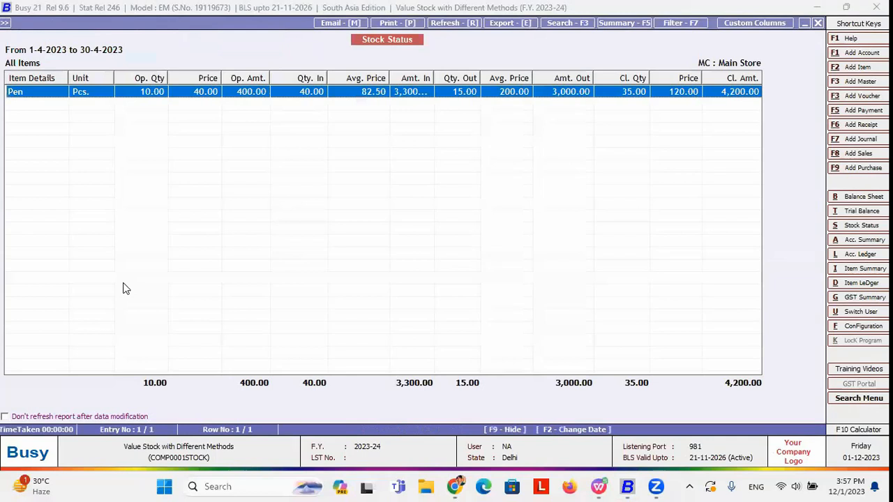
Check the Pen price in the 10-04-2023 purchase and 25-04-2023 material received vouchers from the item ledger, and return to the report
double_click(683, 100)
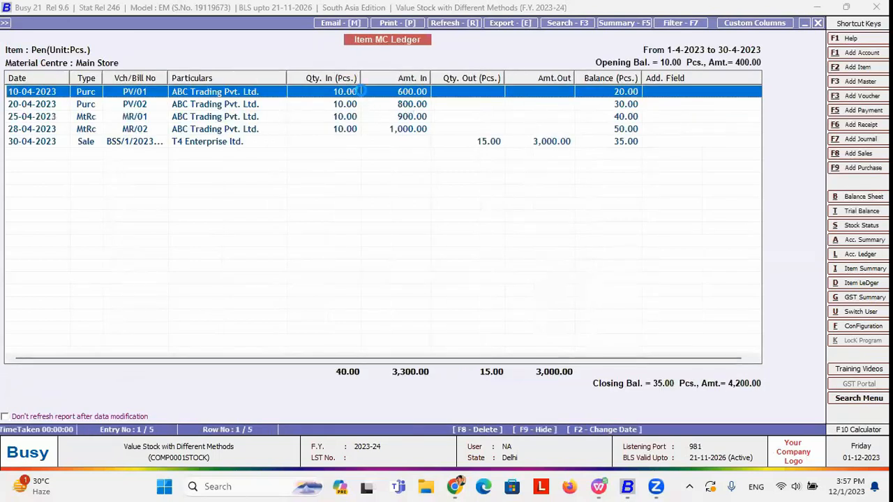
key(Return)
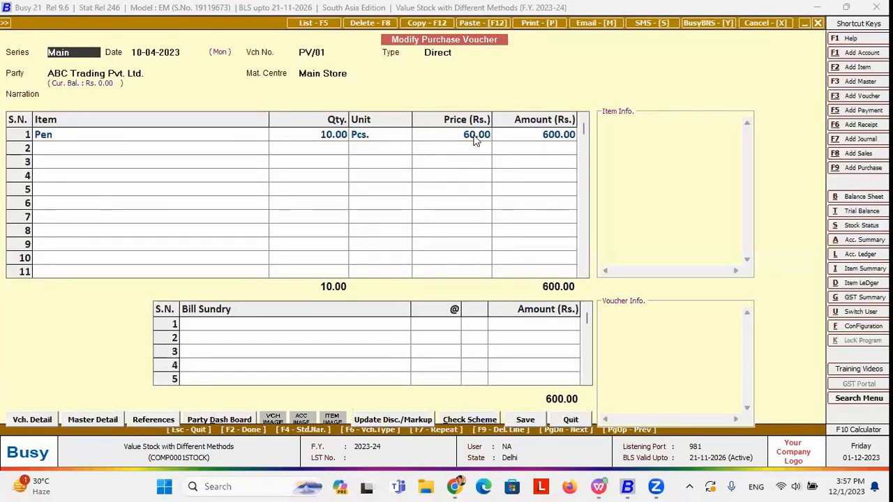
key(Escape)
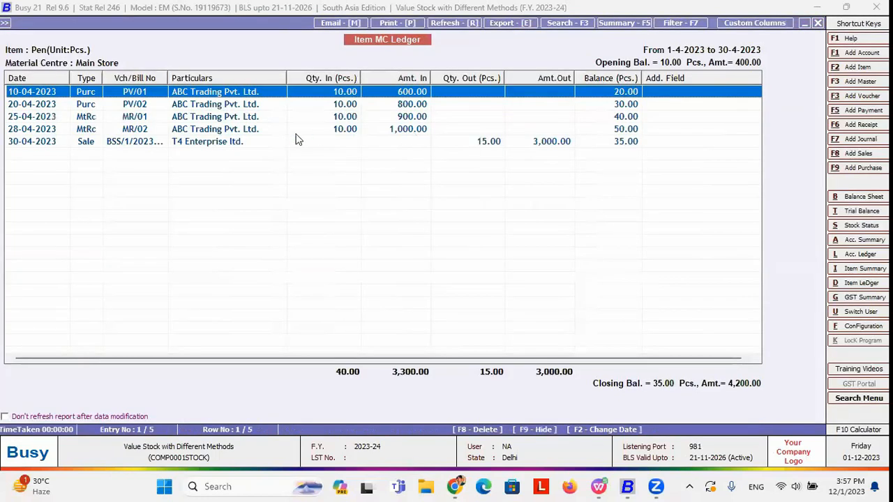
click(349, 117)
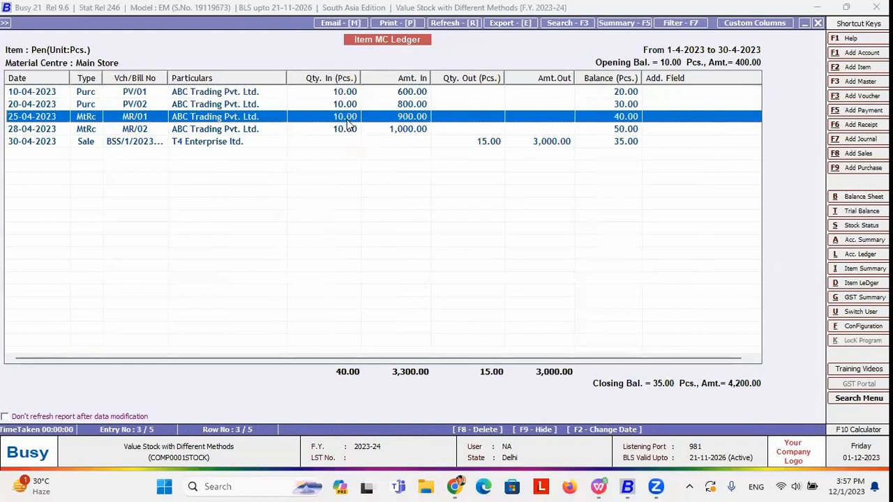
key(Return)
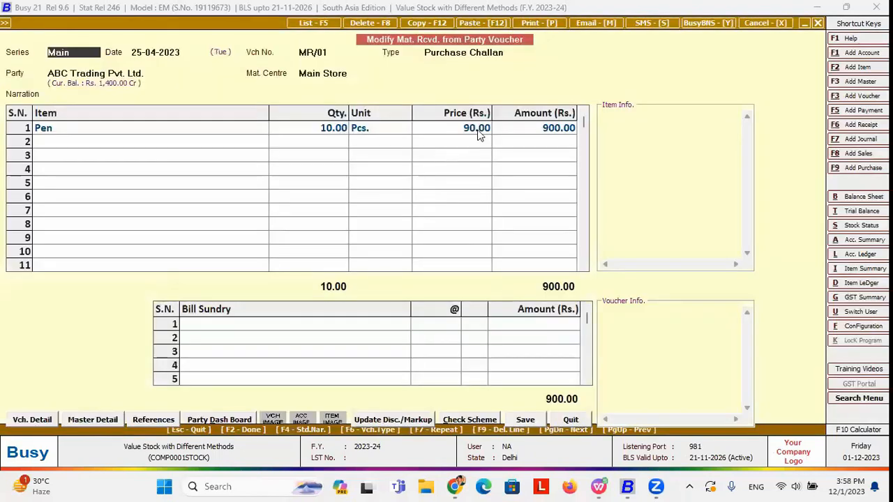
key(Escape)
key(Escape)
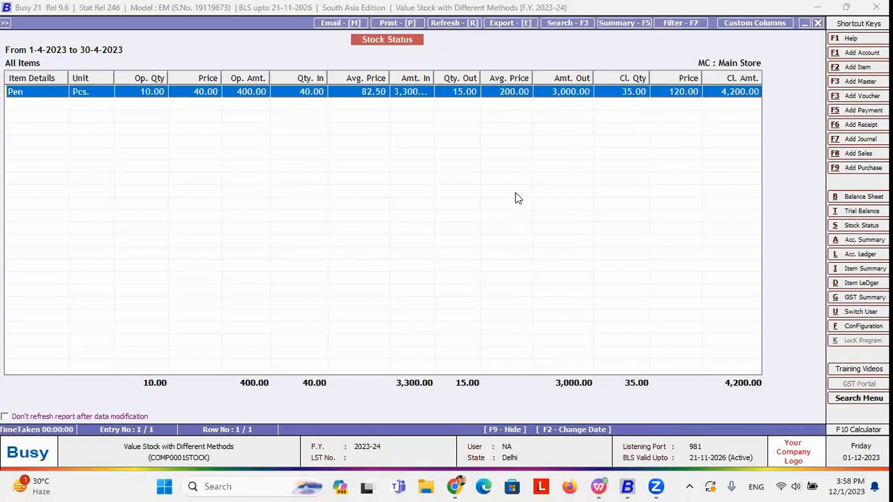
Close the report, enable Separate Stock Valuation Method for Items in the Inventory section of Features / Options, and save
key(Escape)
key(Escape)
key(Escape)
key(Left)
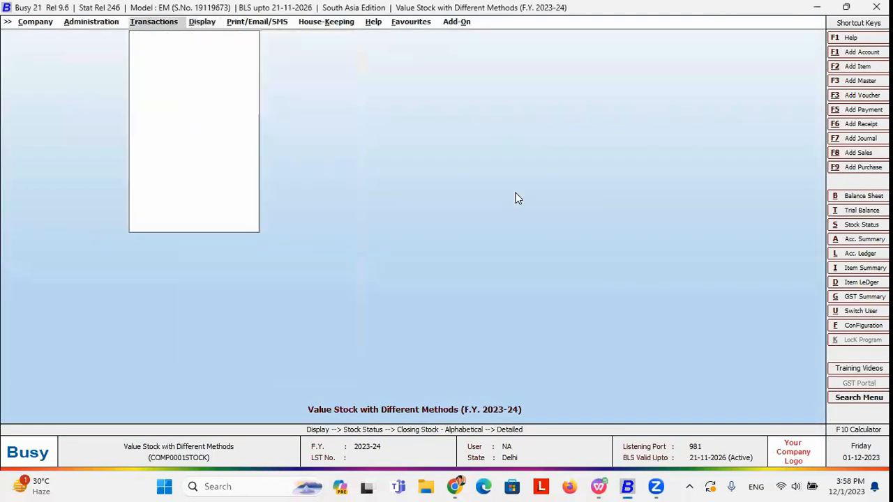
key(Left)
key(Down)
key(Down)
key(Down)
key(Down)
key(Down)
key(Down)
key(Down)
key(Down)
key(Down)
key(Down)
key(Return)
key(Down)
key(Down)
key(Down)
key(Down)
key(Return)
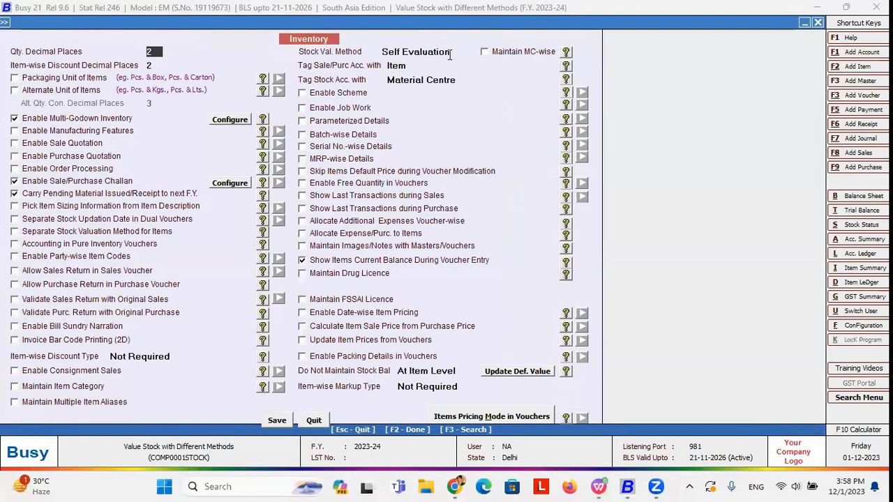
click(449, 50)
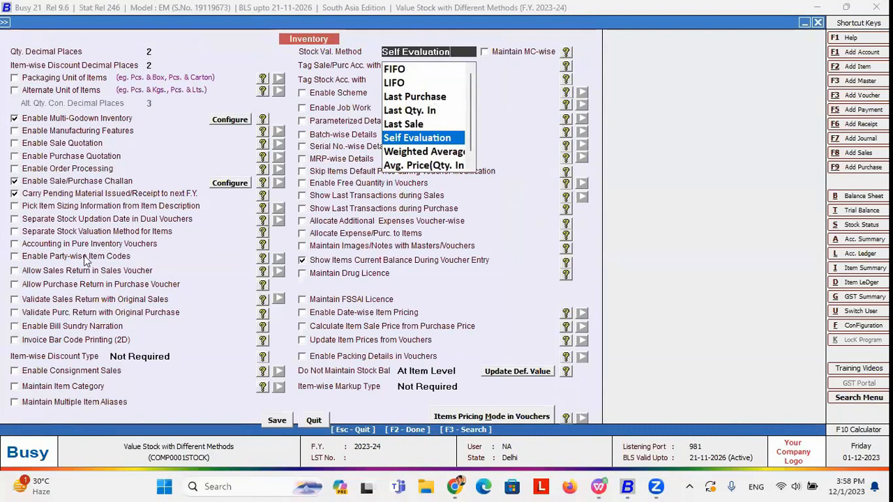
click(40, 237)
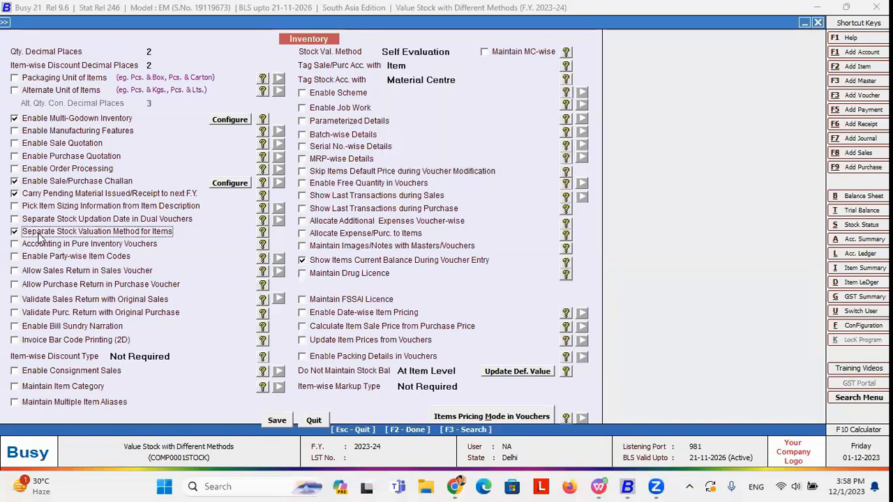
click(277, 420)
key(Escape)
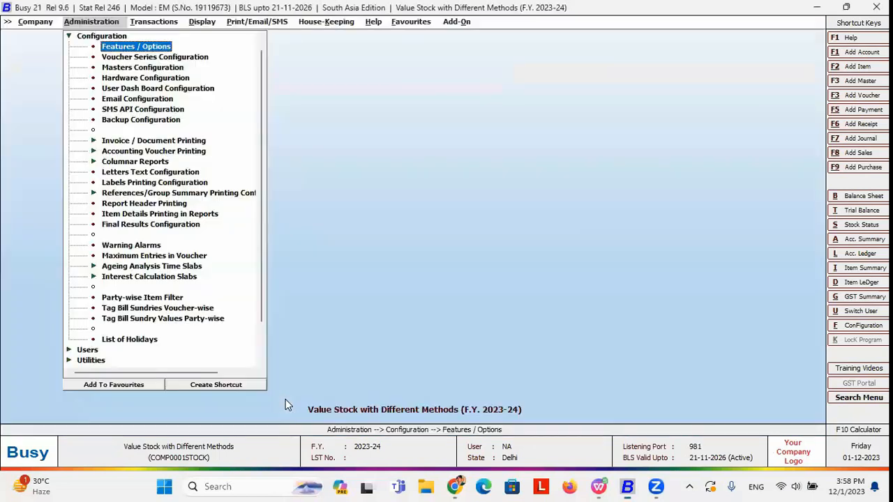
key(Escape)
Open the Pen item master for modification and choose FIFO as its stock valuation method
key(Up)
key(Right)
key(Down)
key(Down)
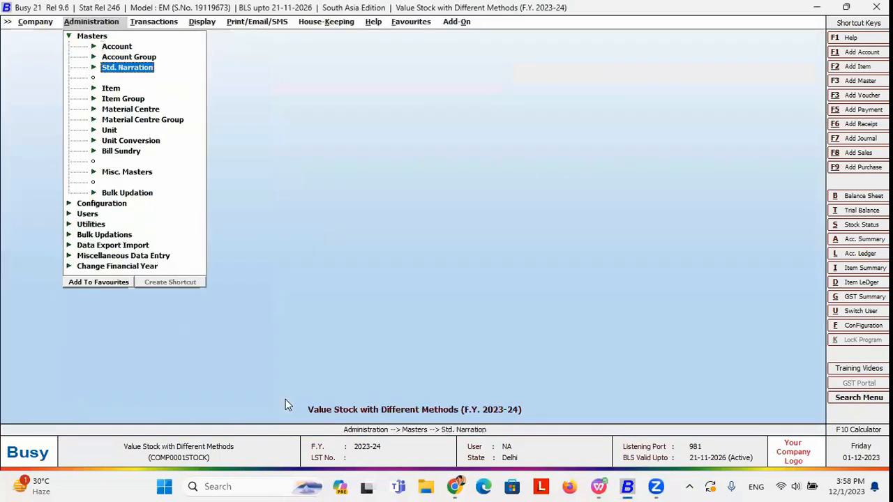
key(Down)
key(Right)
key(Down)
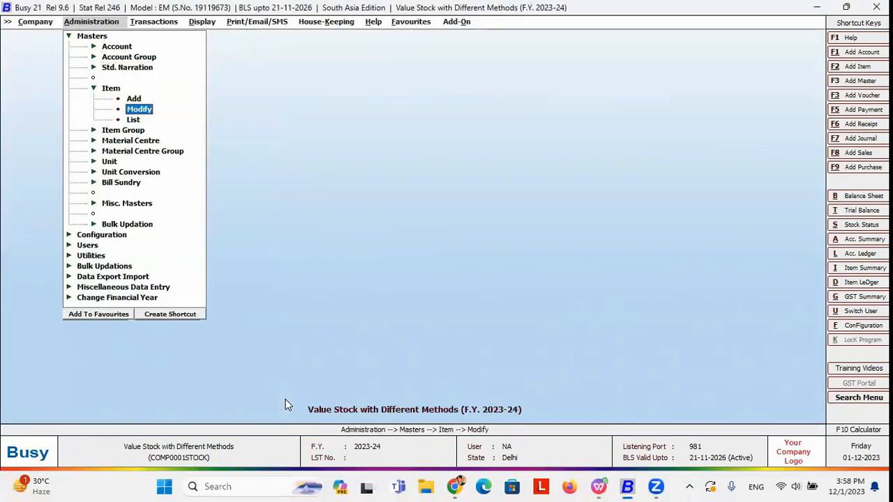
key(Return)
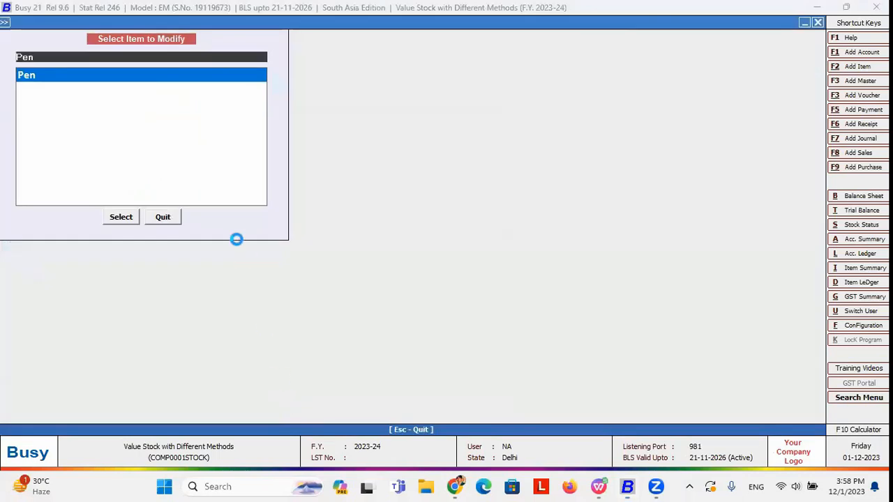
key(Return)
click(265, 280)
key(Up)
key(Up)
key(Up)
key(Up)
key(Up)
key(Up)
key(Up)
key(Up)
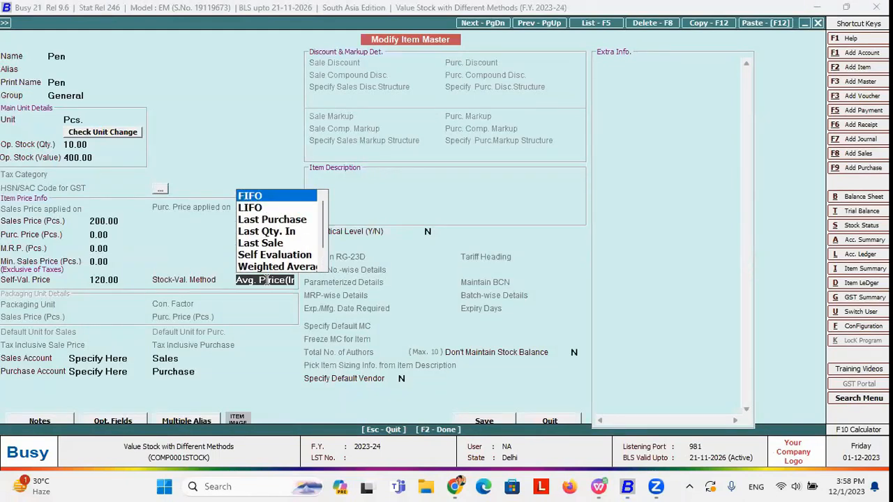
key(Return)
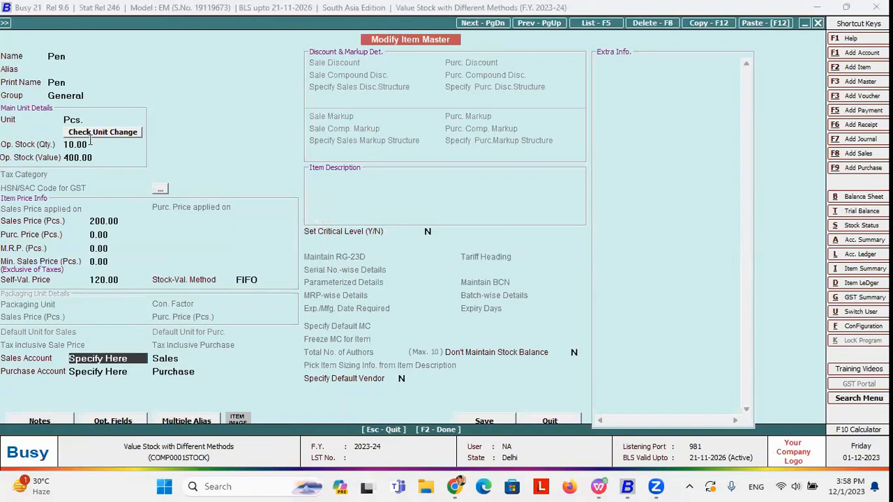
Switch the Pen item's stock valuation method to LIFO, and quit the item master without saving
click(265, 279)
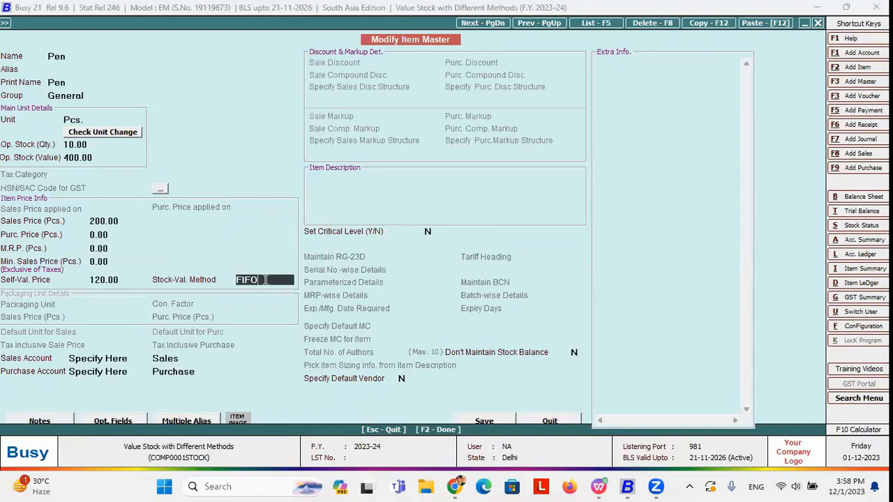
key(space)
key(Down)
key(Down)
key(Up)
key(Return)
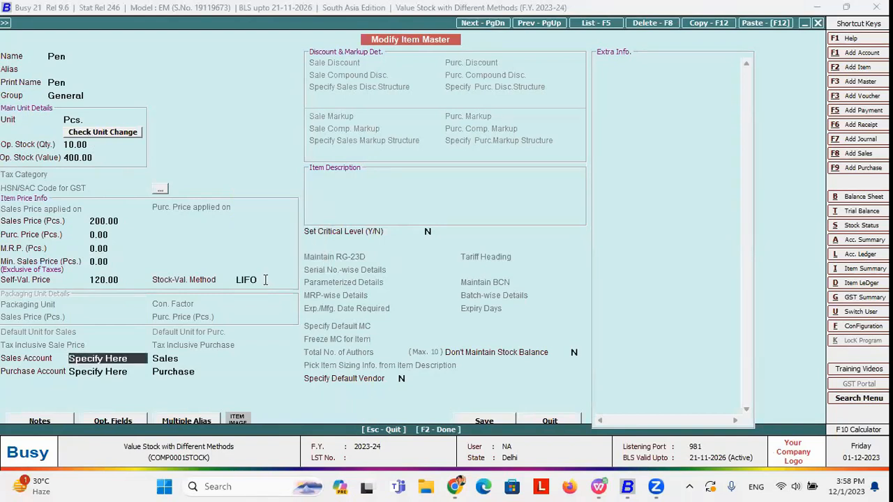
key(Escape)
key(Return)
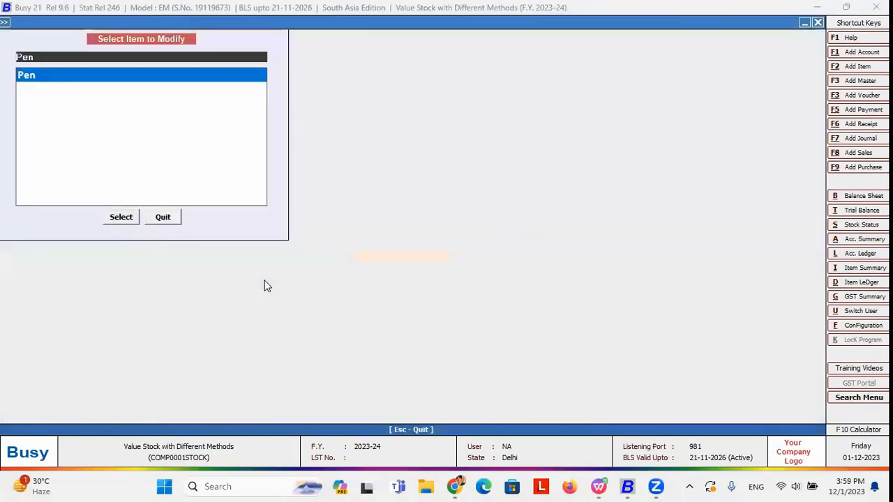
key(Escape)
key(Escape)
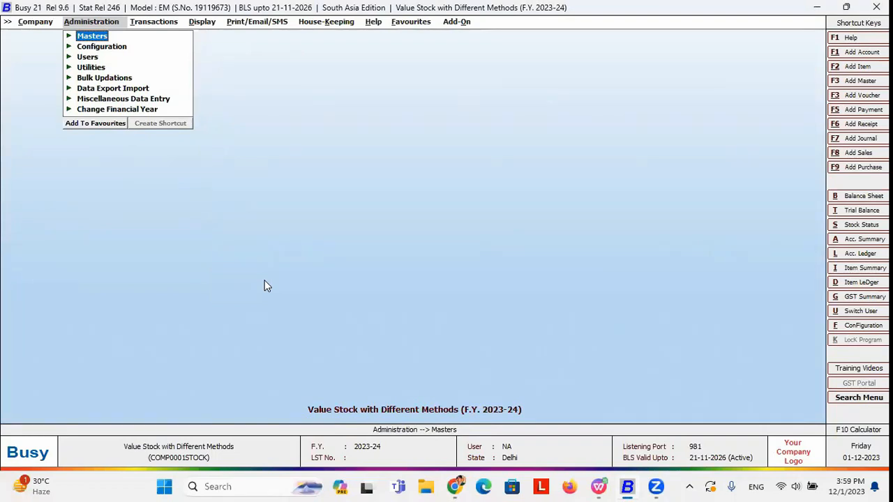
Switch to the full-screen slide presentation and advance to the next slide
key(alt+Tab)
key(alt+Tab)
key(alt+Tab)
key(Right)
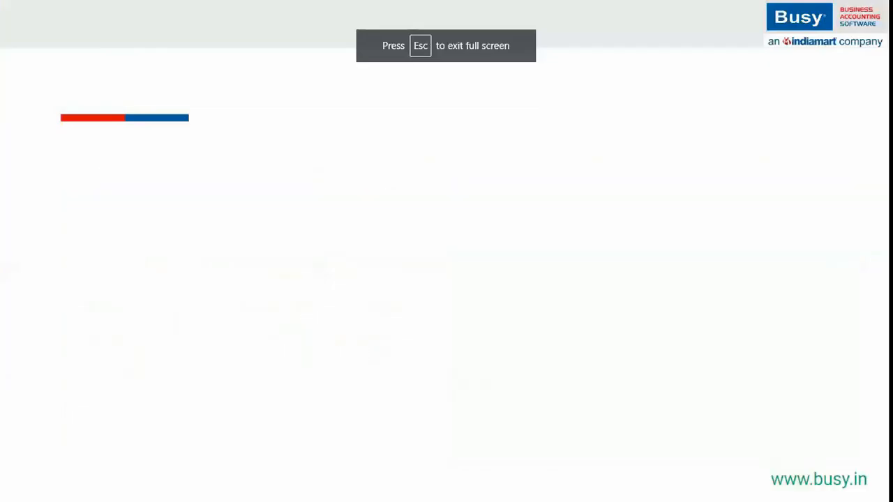